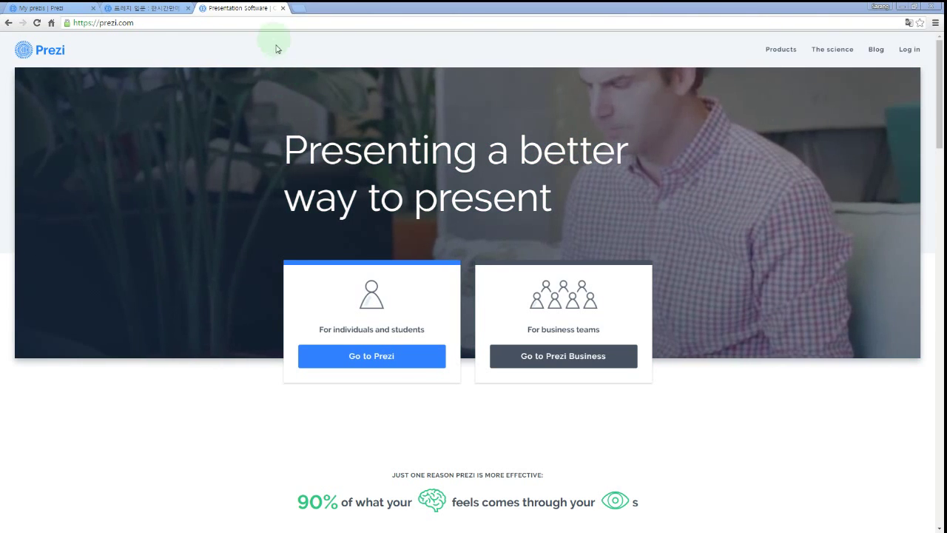
Load the prezi.com home page in the browser.
{"action": "left_click", "coordinate": [268, 23]}
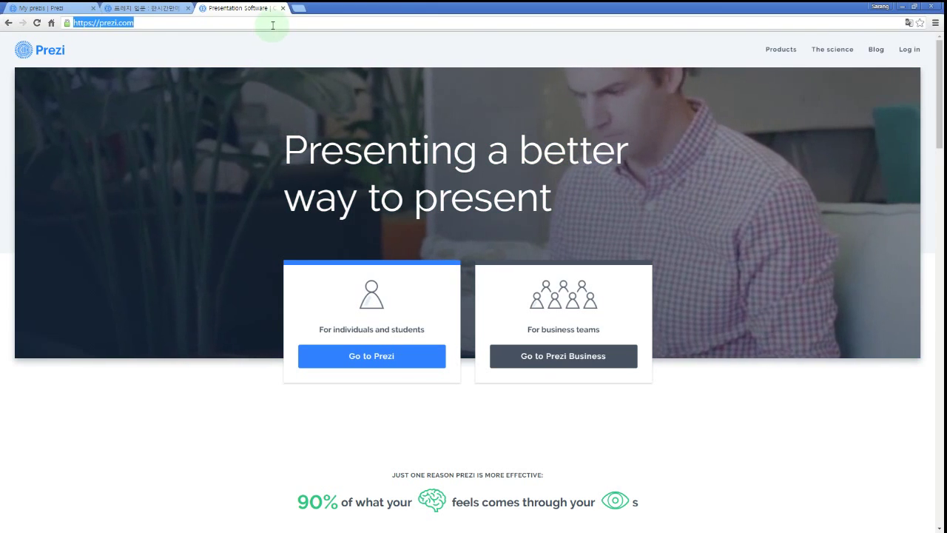
{"action": "type", "text": "prezi"}
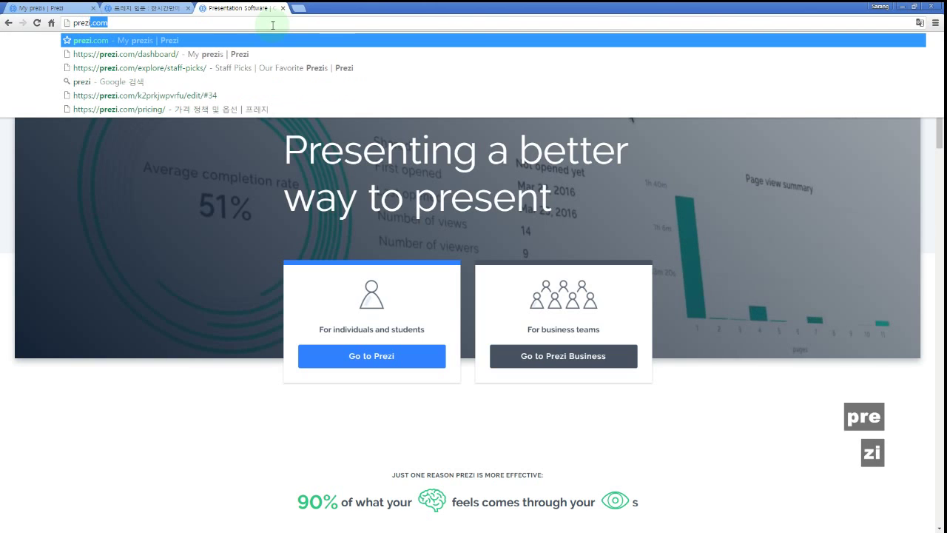
{"action": "type", "text": ".com"}
{"action": "key", "text": "Return"}
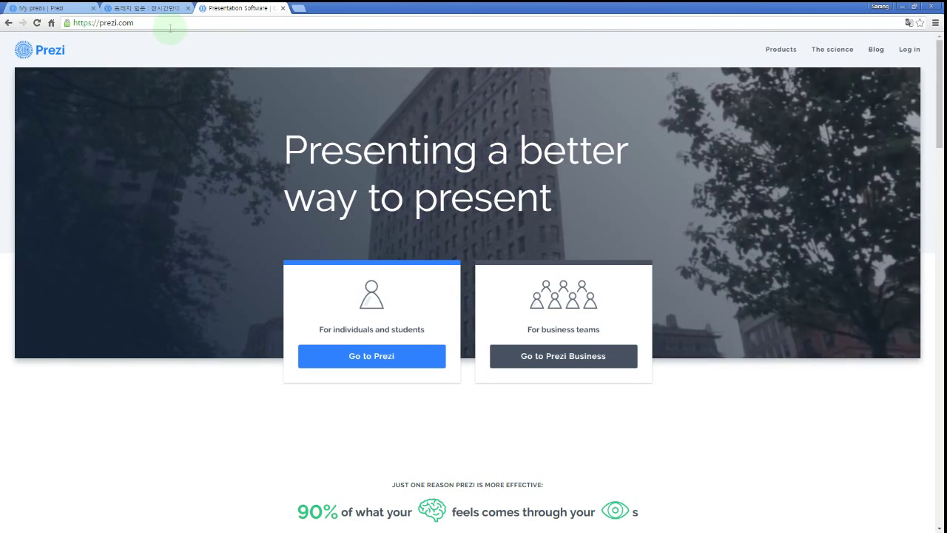
{"action": "left_click", "coordinate": [170, 27]}
{"action": "type", "text": "prezi.com"}
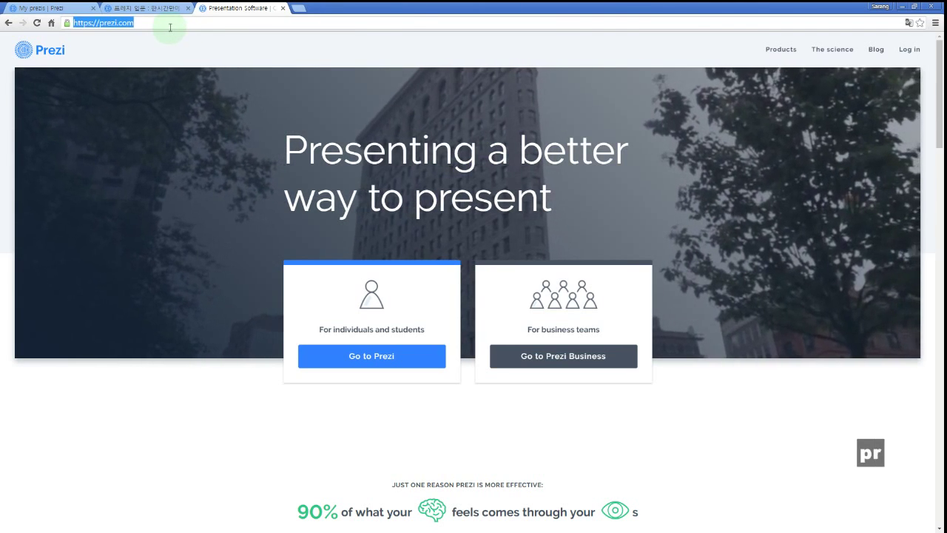
{"action": "key", "text": "Return"}
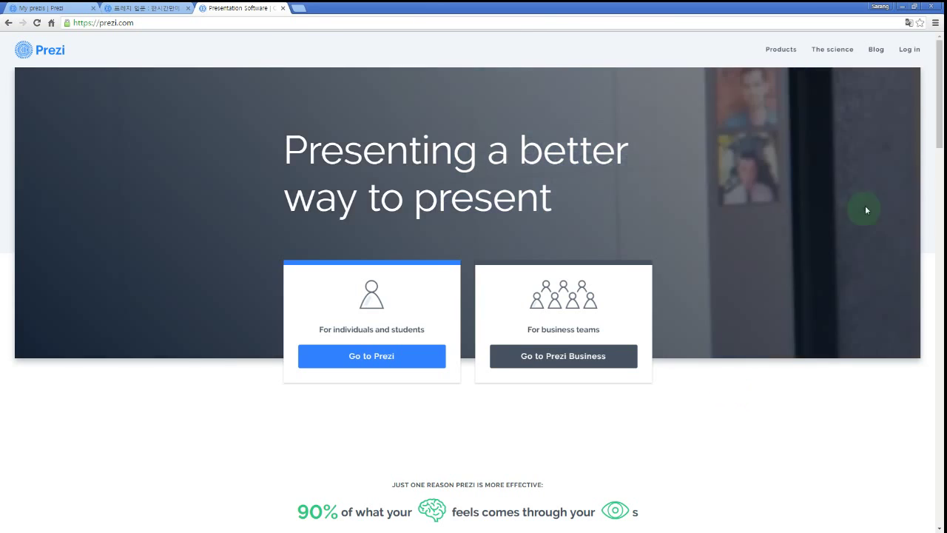
Open the page for individuals, switch the site to 한국어, and scroll to the sign-up link.
{"action": "left_click_drag", "start_coordinate": [941, 93], "coordinate": [918, 510]}
{"action": "left_click", "coordinate": [382, 191]}
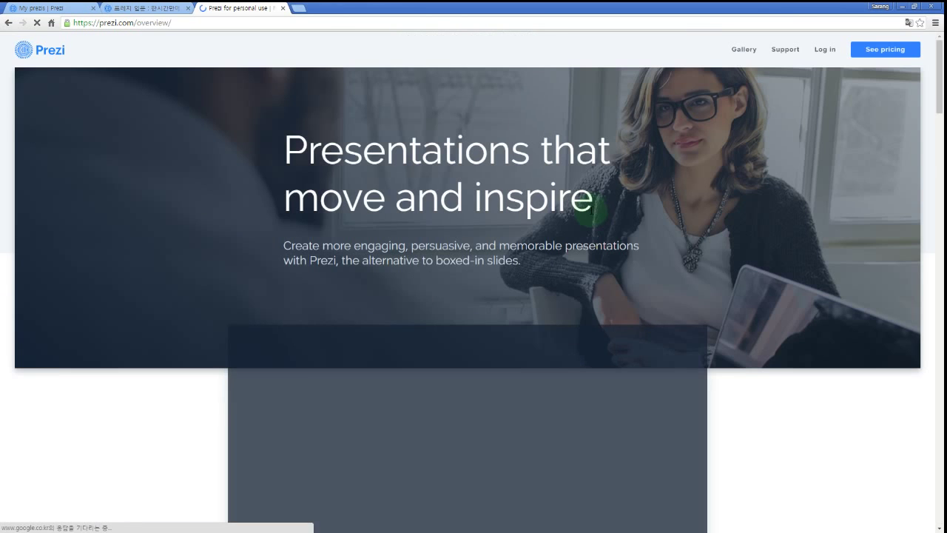
{"action": "left_click_drag", "start_coordinate": [941, 85], "coordinate": [940, 518]}
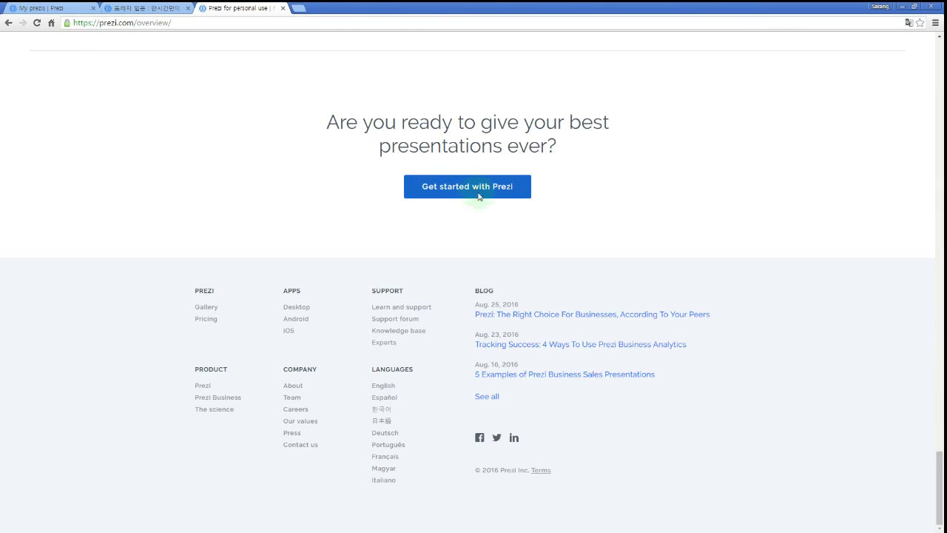
{"action": "left_click", "coordinate": [382, 410]}
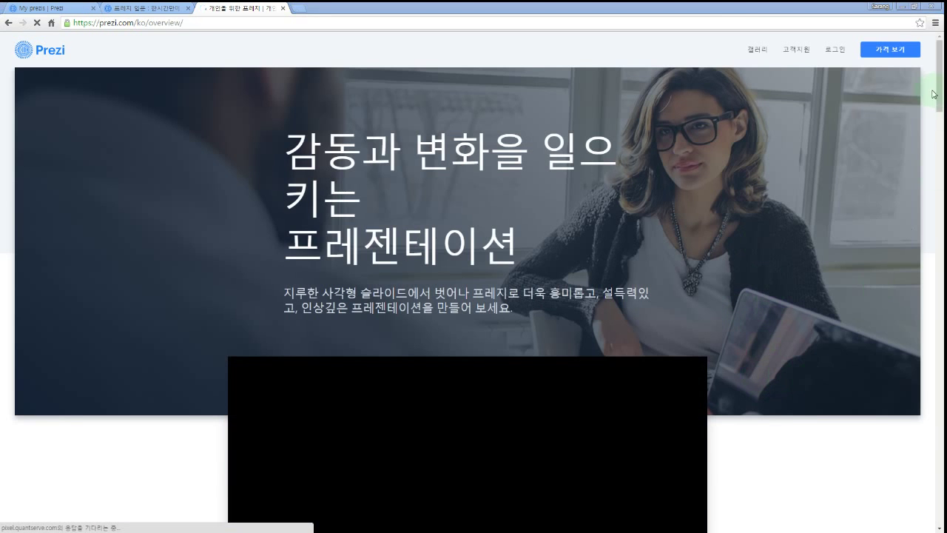
{"action": "left_click_drag", "start_coordinate": [939, 93], "coordinate": [936, 376]}
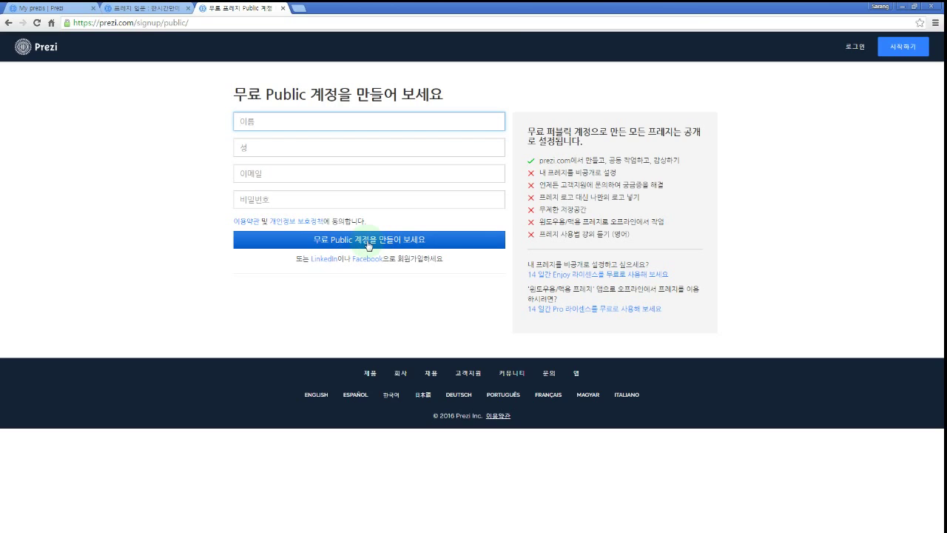
Enter the user's first and last name in Korean in the sign-up form.
{"action": "type", "text": "tkfk"}
{"action": "key", "text": "ctrl+BackSpace"}
{"action": "key", "text": "Hangul"}
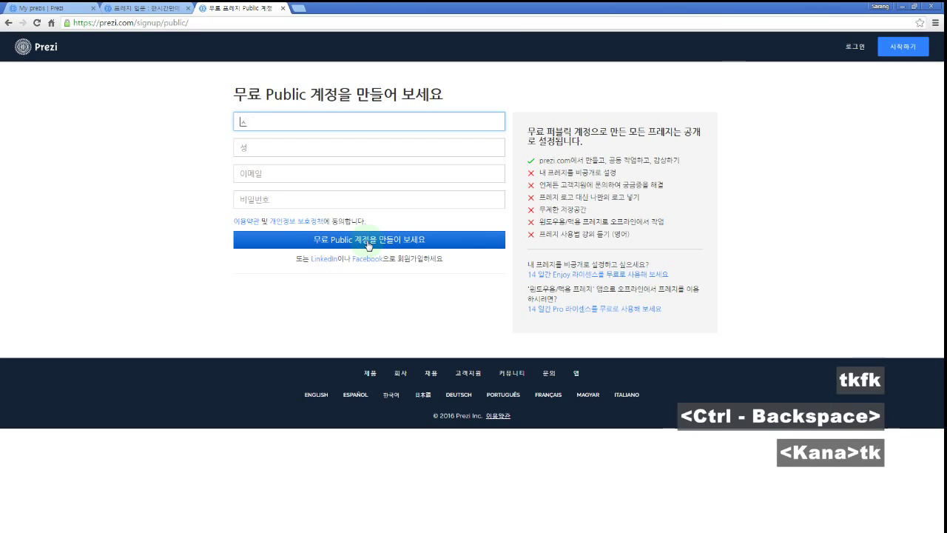
{"action": "key", "text": "Tab"}
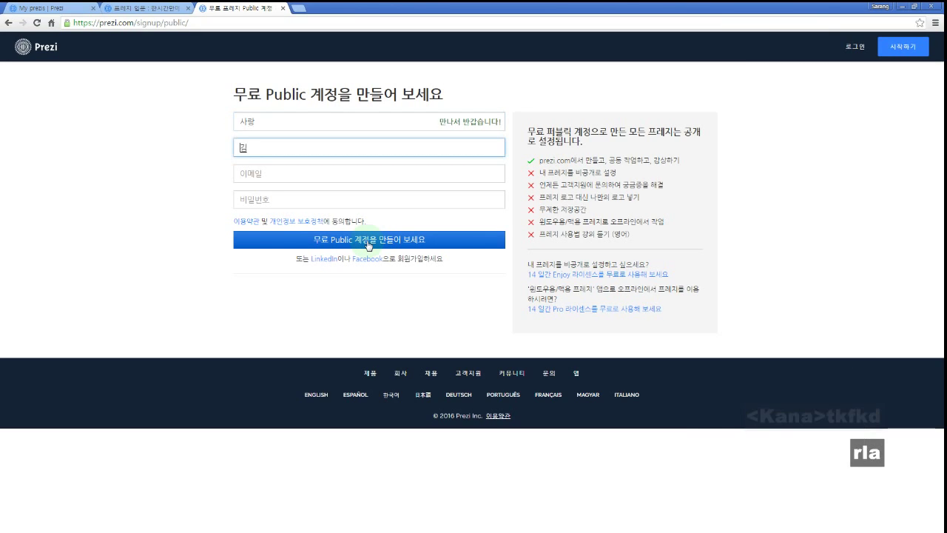
{"action": "key", "text": "Tab"}
Fill in the e-mail address and a password, then go to the 로그인 page.
{"action": "key", "text": "Hangul"}
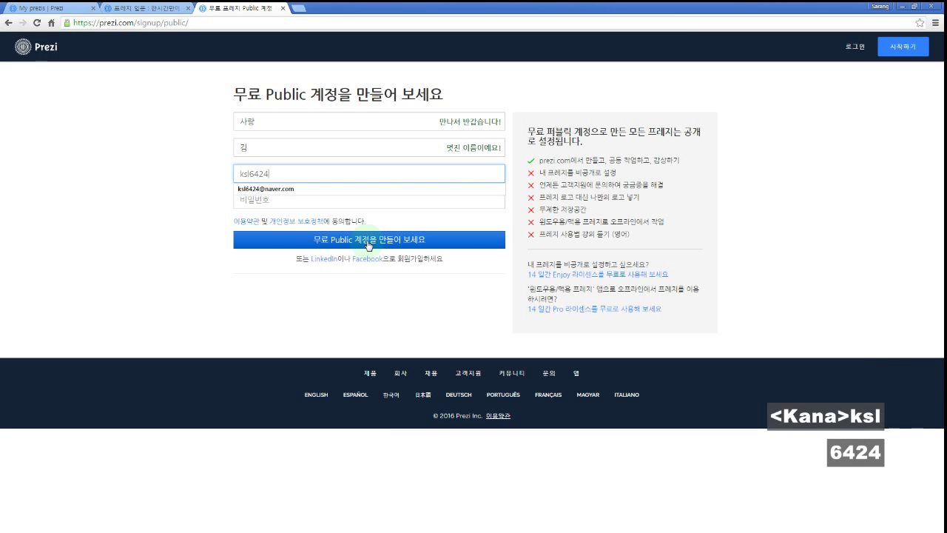
{"action": "key", "text": "Tab"}
{"action": "type", "text": "1234"}
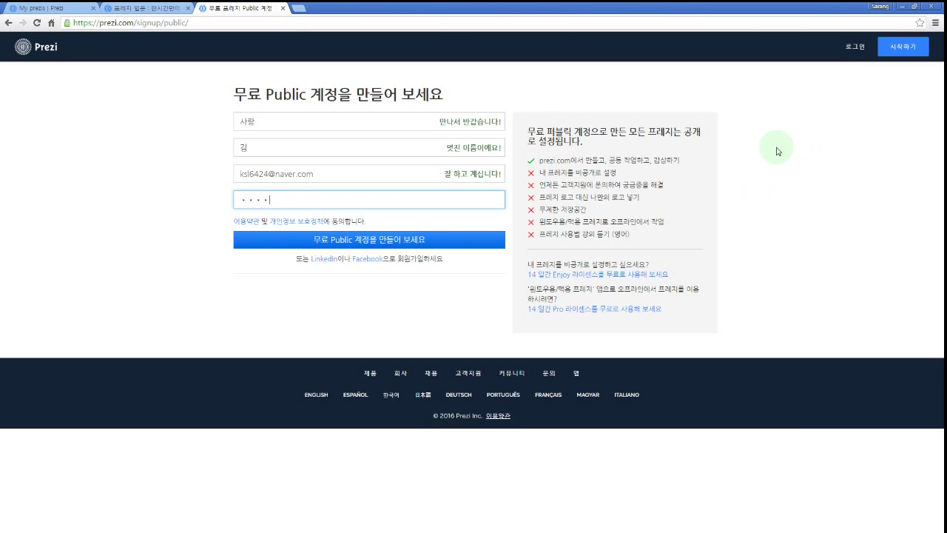
{"action": "left_click", "coordinate": [854, 47]}
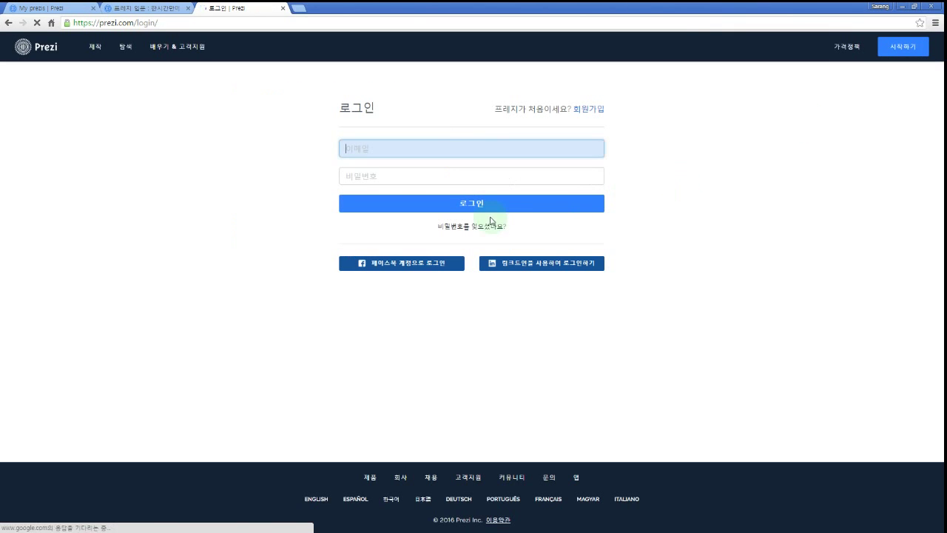
Log in with the existing account to reach the All prezis dashboard.
{"action": "left_click", "coordinate": [409, 267]}
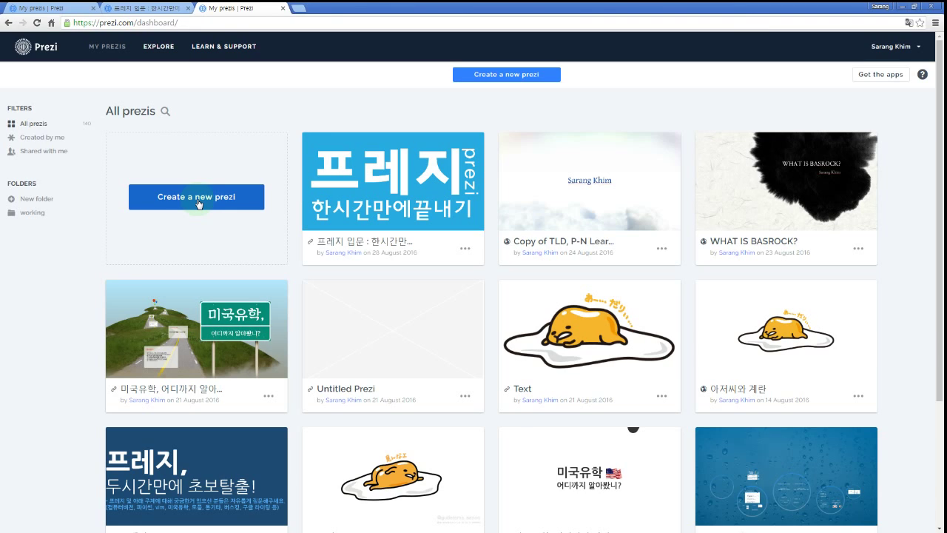
Create a new prezi, reload prezi.com in a fresh tab, and close the extra dashboard tab.
{"action": "left_click", "coordinate": [197, 197]}
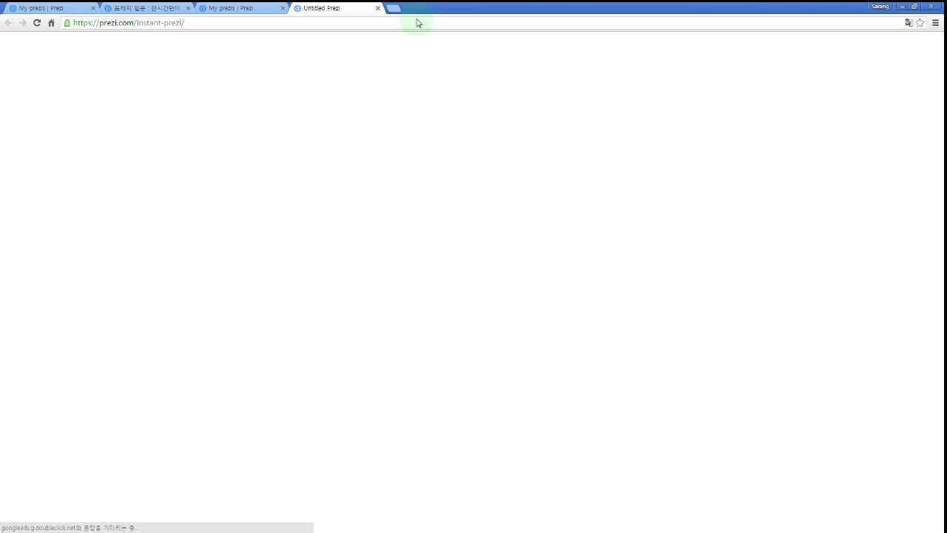
{"action": "left_click", "coordinate": [394, 9]}
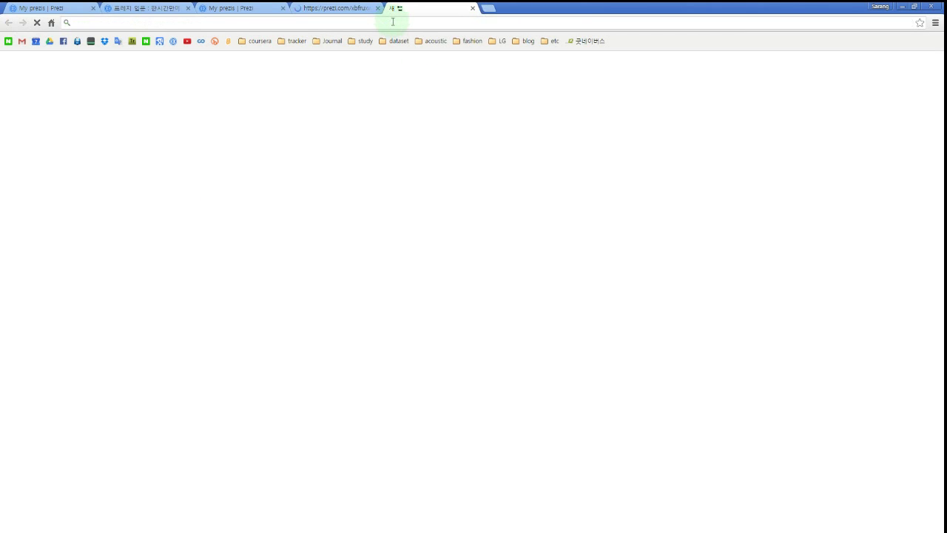
{"action": "type", "text": "prezi.com"}
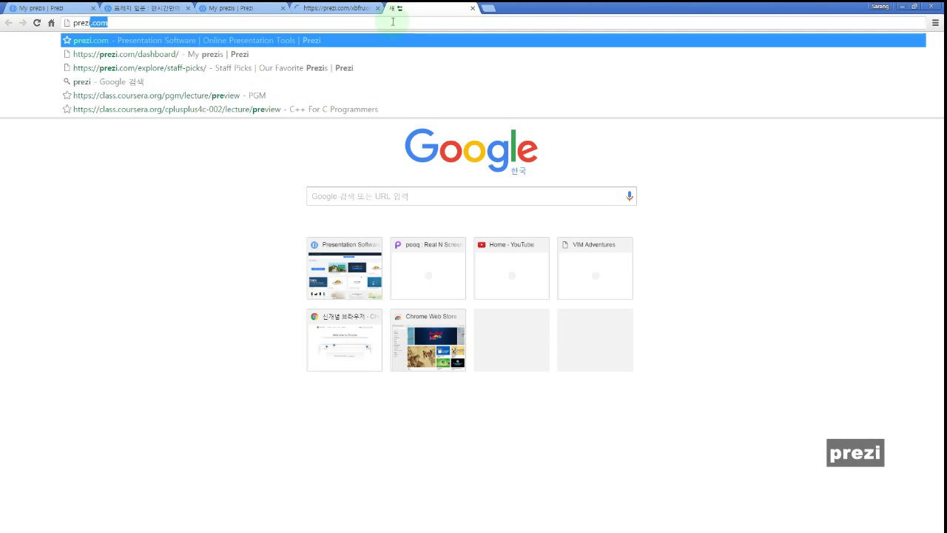
{"action": "key", "text": "Return"}
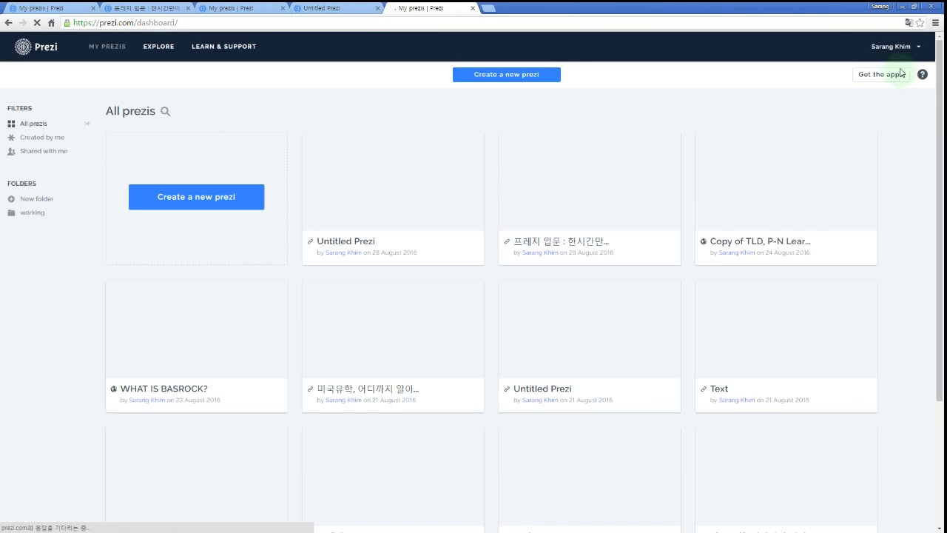
{"action": "left_click", "coordinate": [474, 7]}
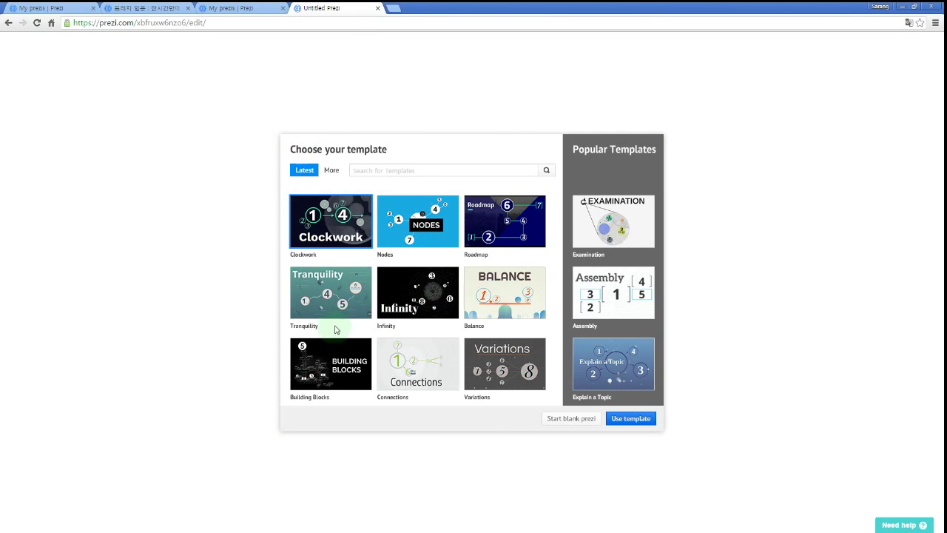
Show the More templates list and scroll through its thumbnails.
{"action": "left_click", "coordinate": [340, 171]}
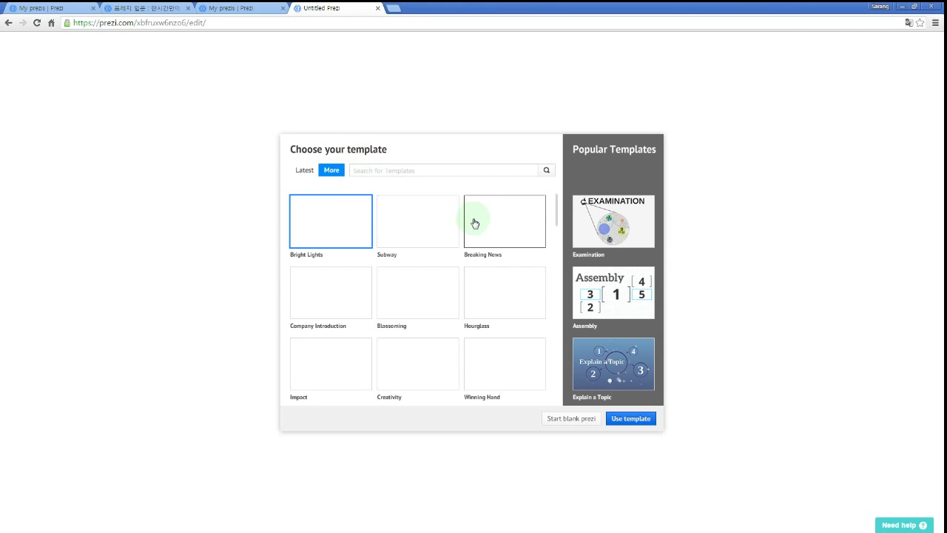
{"action": "scroll", "coordinate": [452, 294], "scroll_direction": "down", "scroll_amount": 1}
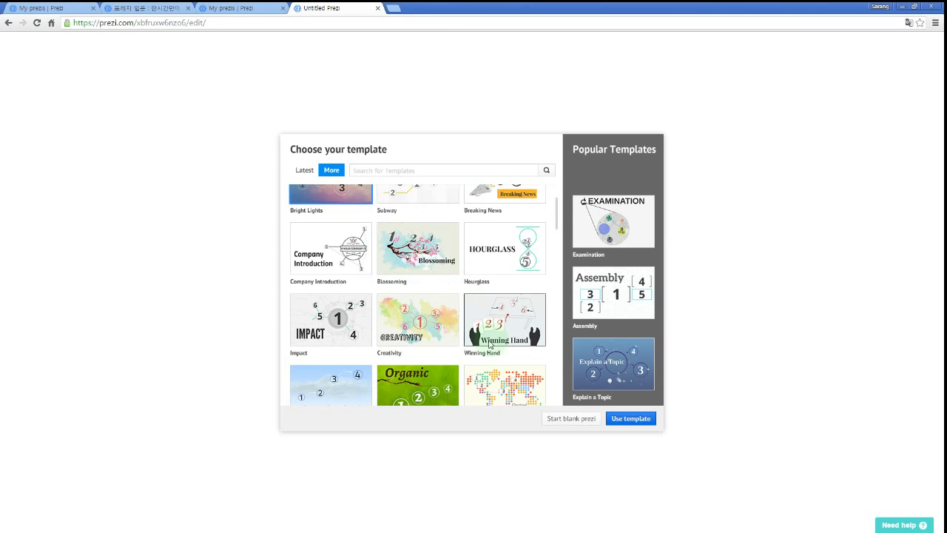
{"action": "scroll", "coordinate": [481, 326], "scroll_direction": "down", "scroll_amount": 4}
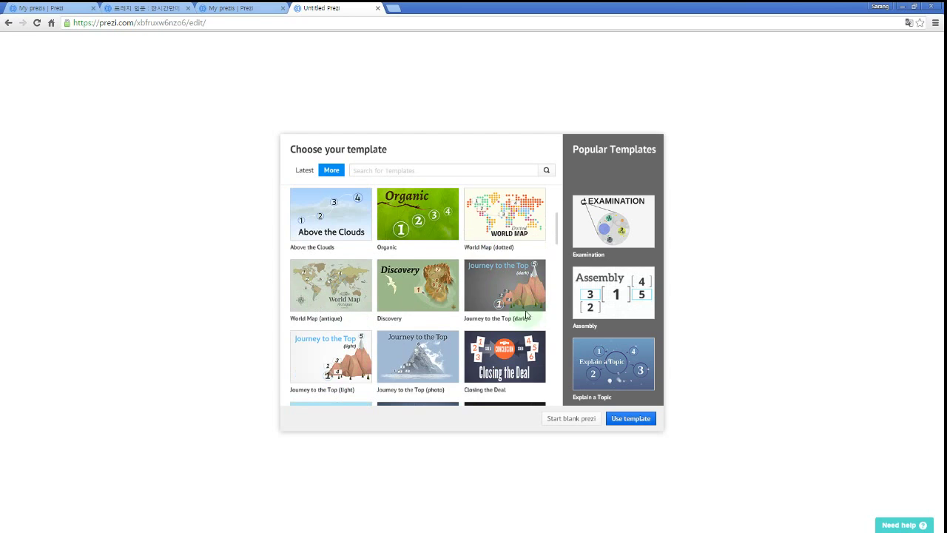
{"action": "scroll", "coordinate": [531, 318], "scroll_direction": "down", "scroll_amount": 6}
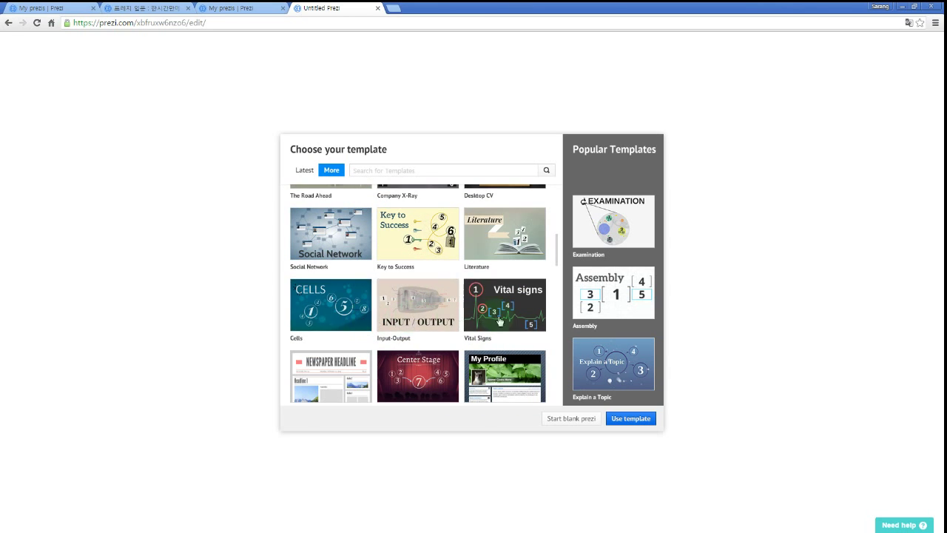
{"action": "scroll", "coordinate": [511, 333], "scroll_direction": "down", "scroll_amount": 6}
{"action": "scroll", "coordinate": [514, 337], "scroll_direction": "down", "scroll_amount": 3}
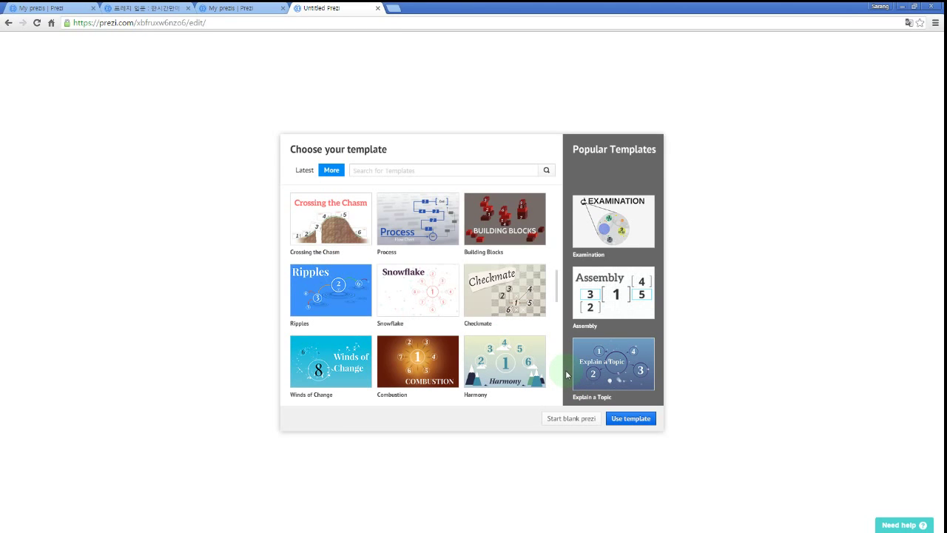
Start a blank prezi without a template and move the circle frame left in view.
{"action": "left_click", "coordinate": [573, 426]}
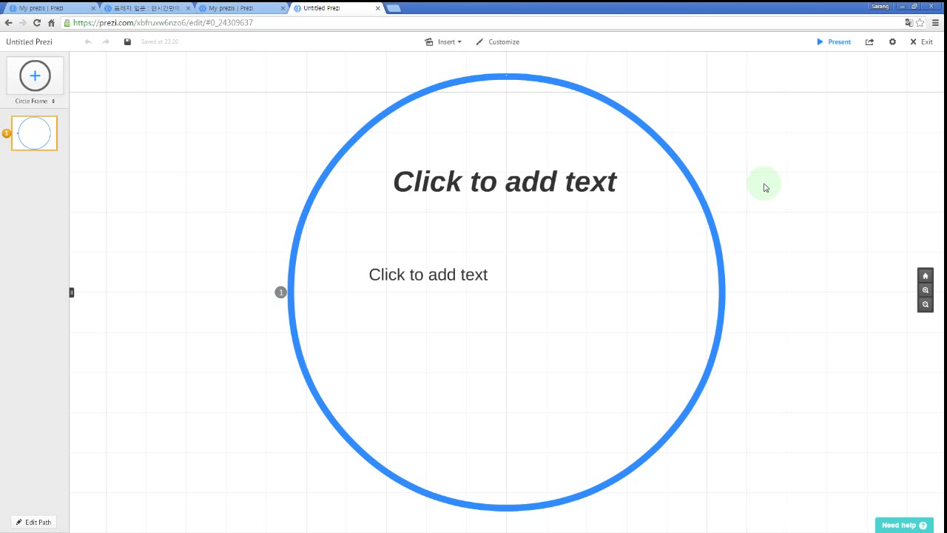
{"action": "left_click_drag", "start_coordinate": [766, 185], "coordinate": [674, 171]}
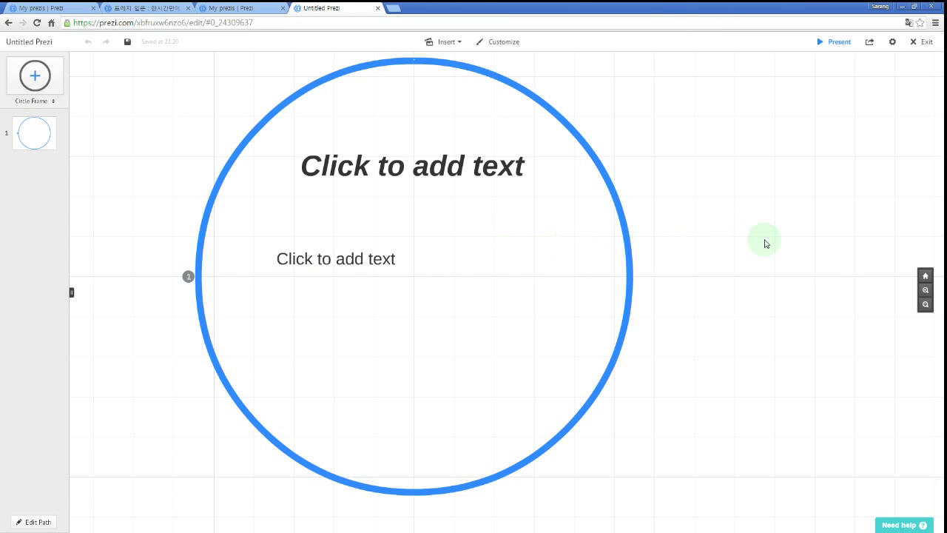
{"action": "left_click_drag", "start_coordinate": [750, 244], "coordinate": [544, 235]}
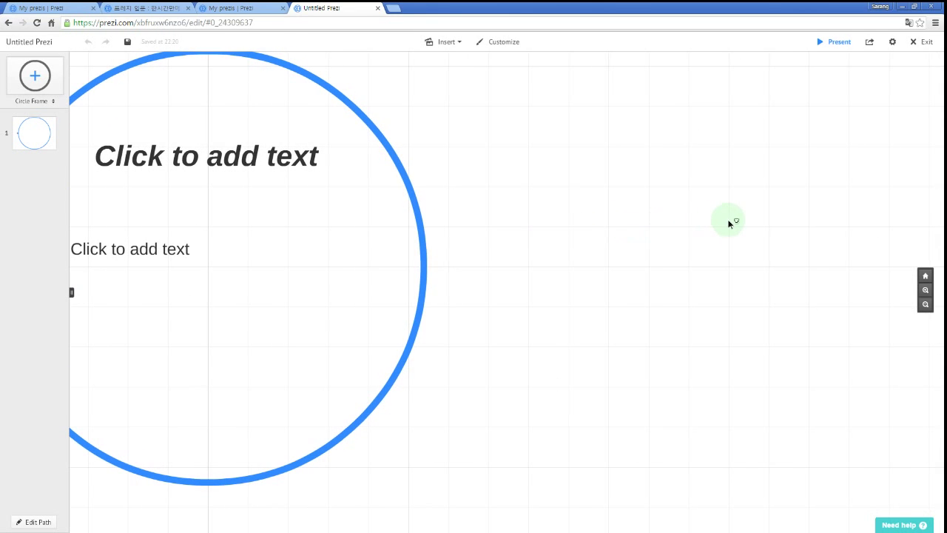
Pan the canvas past the circle frame to an empty area on its right.
{"action": "left_click_drag", "start_coordinate": [697, 227], "coordinate": [482, 226]}
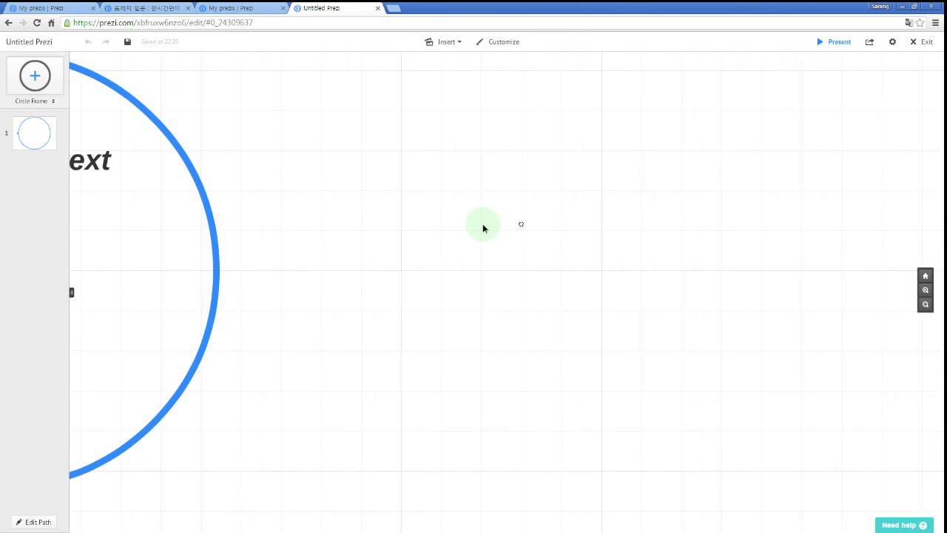
{"action": "left_click_drag", "start_coordinate": [749, 233], "coordinate": [525, 234]}
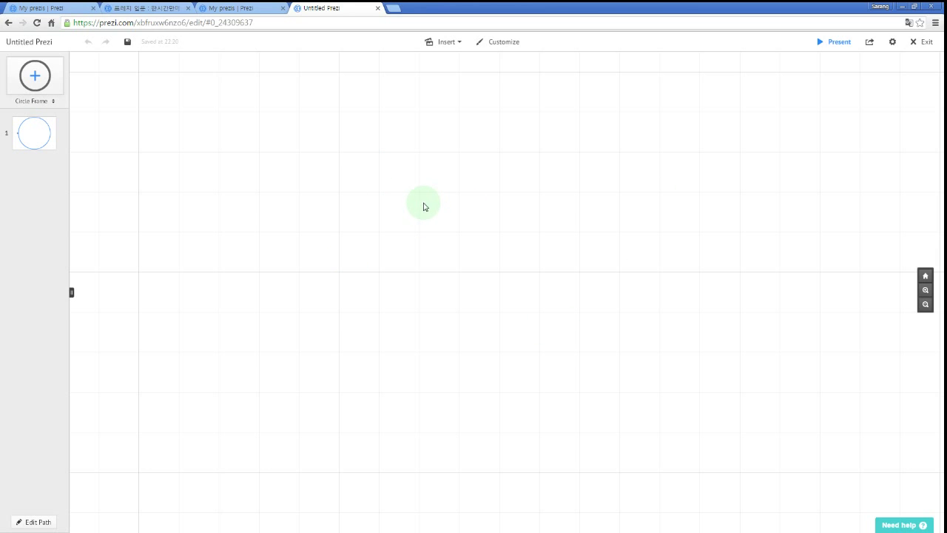
Add a standalone text box reading 'Text' on the blank canvas.
{"action": "double_click", "coordinate": [425, 206]}
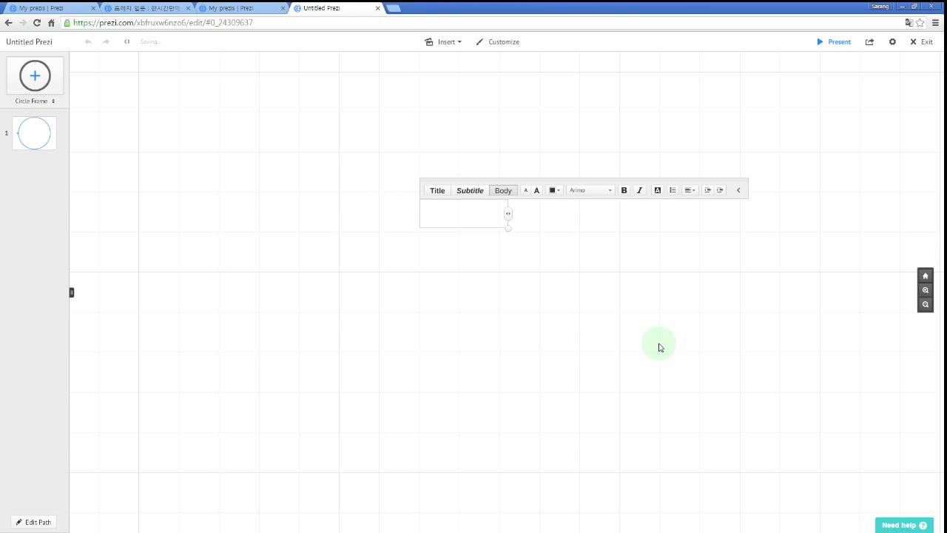
{"action": "double_click", "coordinate": [367, 236]}
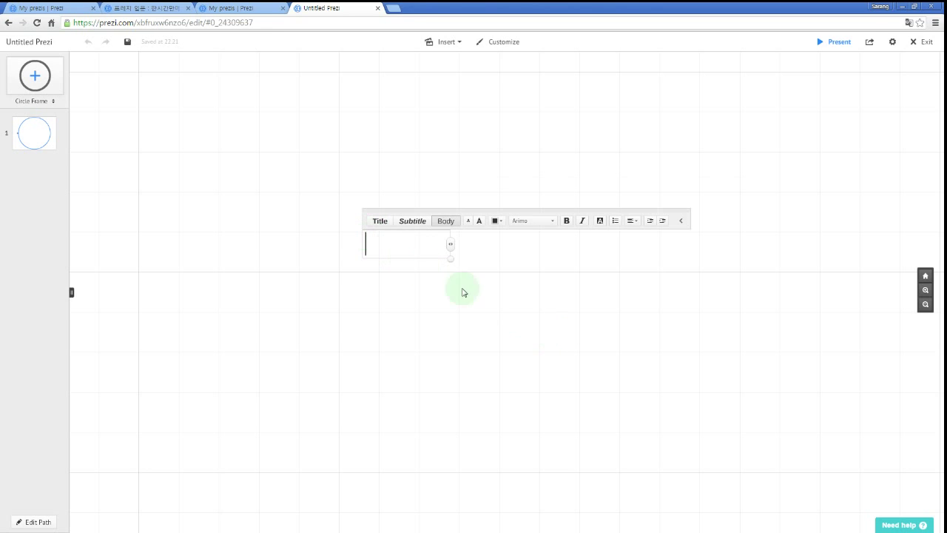
{"action": "type", "text": "Text"}
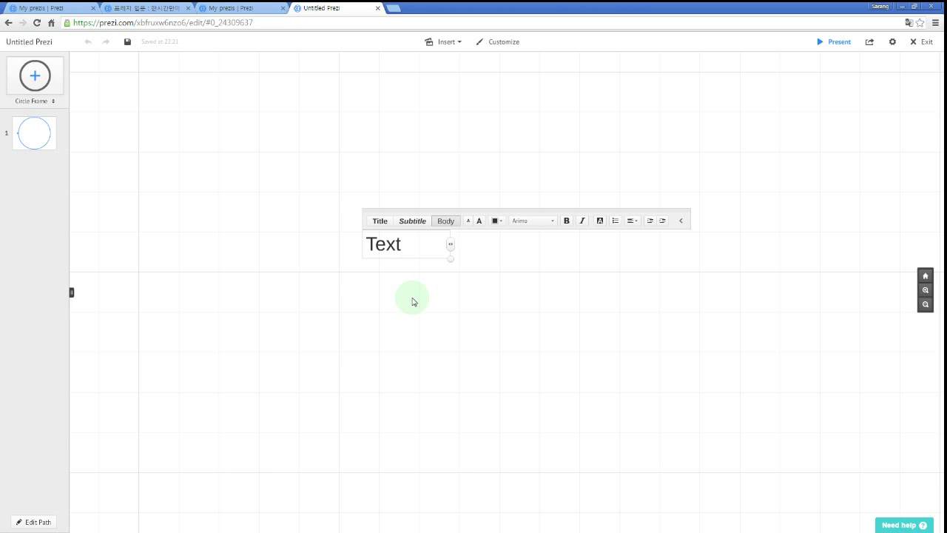
{"action": "left_click", "coordinate": [563, 294]}
{"action": "left_click", "coordinate": [402, 247]}
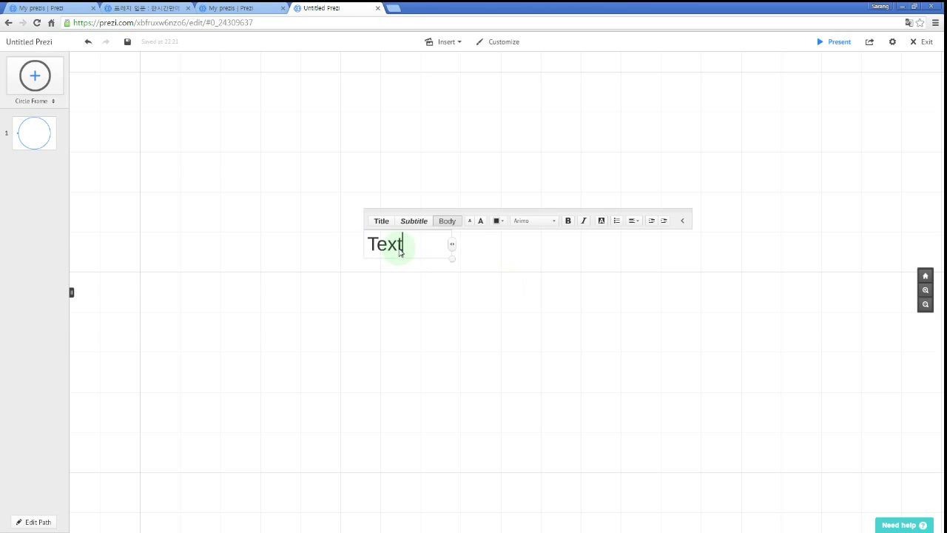
{"action": "key", "text": "Escape"}
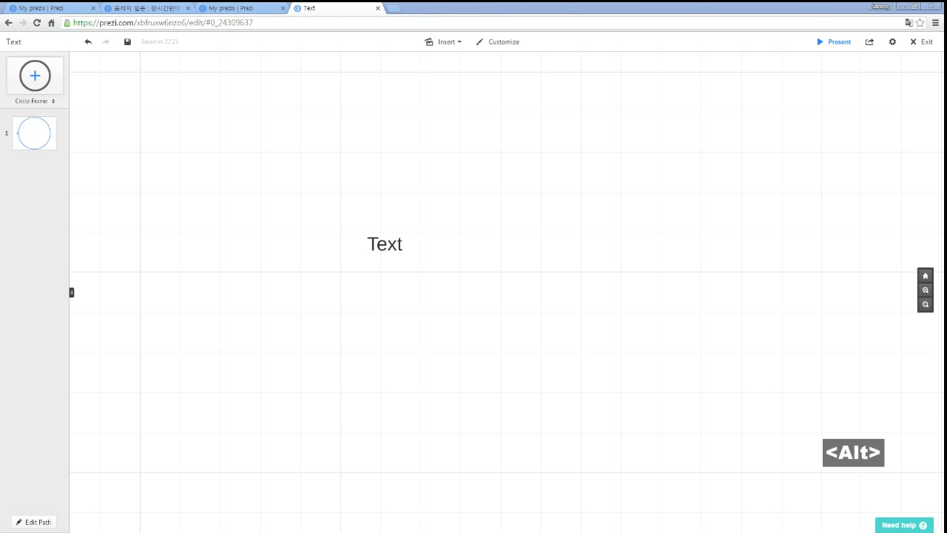
{"action": "key", "text": "alt+Tab"}
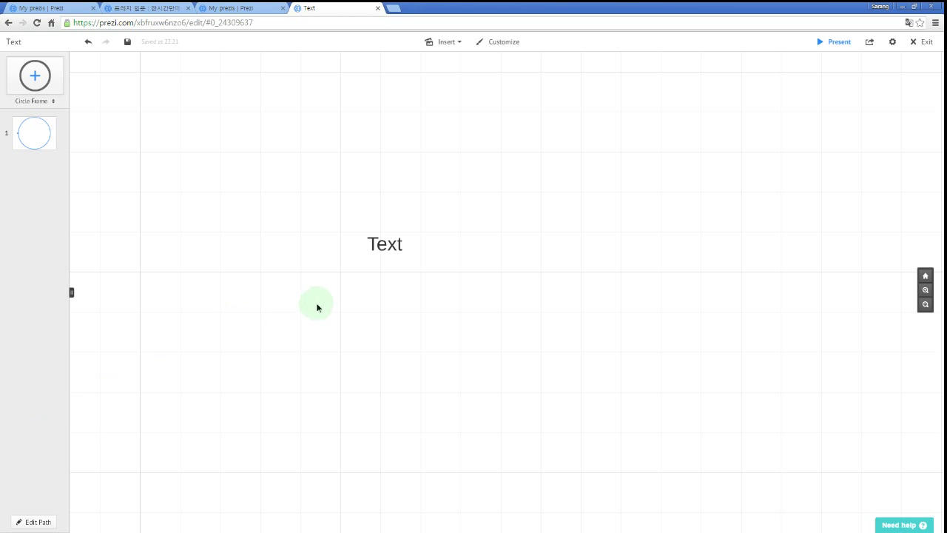
{"action": "left_click_drag", "start_coordinate": [317, 306], "coordinate": [377, 324]}
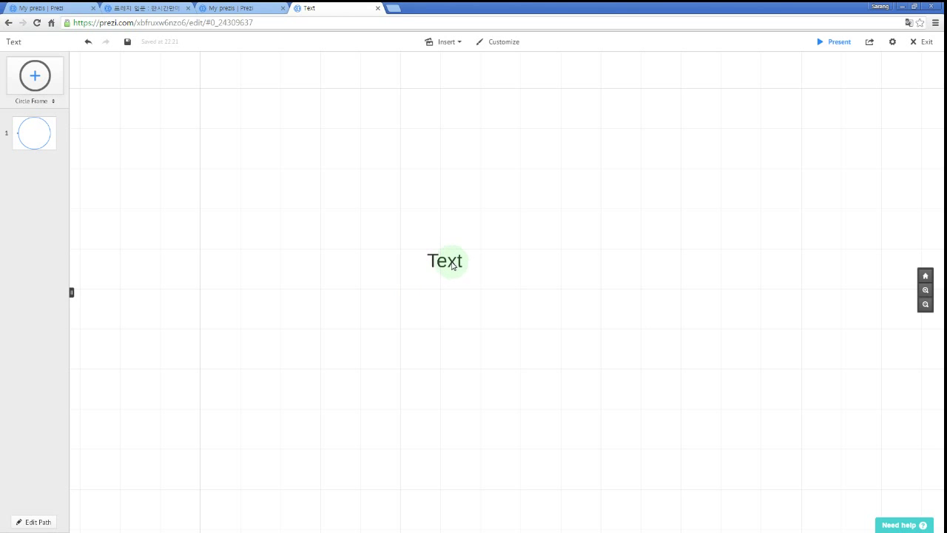
{"action": "scroll", "coordinate": [451, 270], "scroll_direction": "up", "scroll_amount": 5}
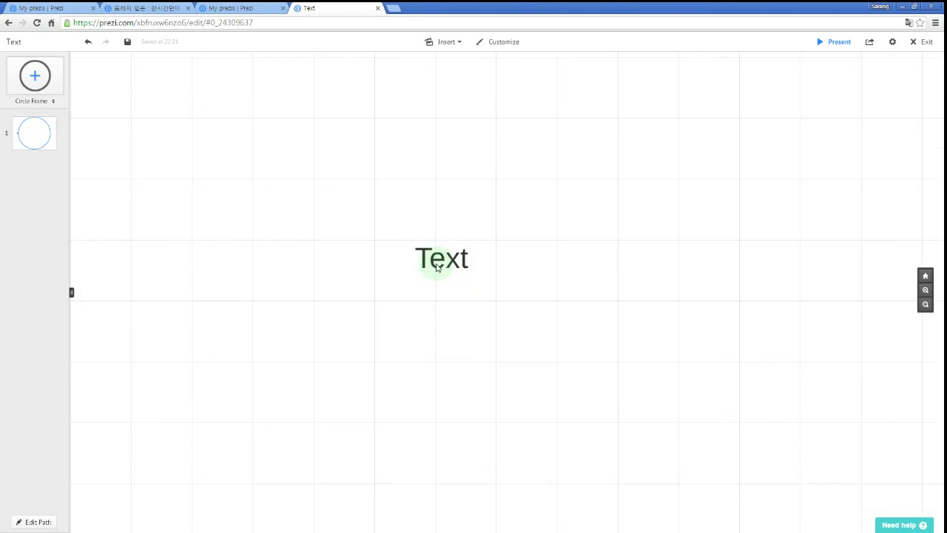
{"action": "scroll", "coordinate": [439, 263], "scroll_direction": "up", "scroll_amount": 5}
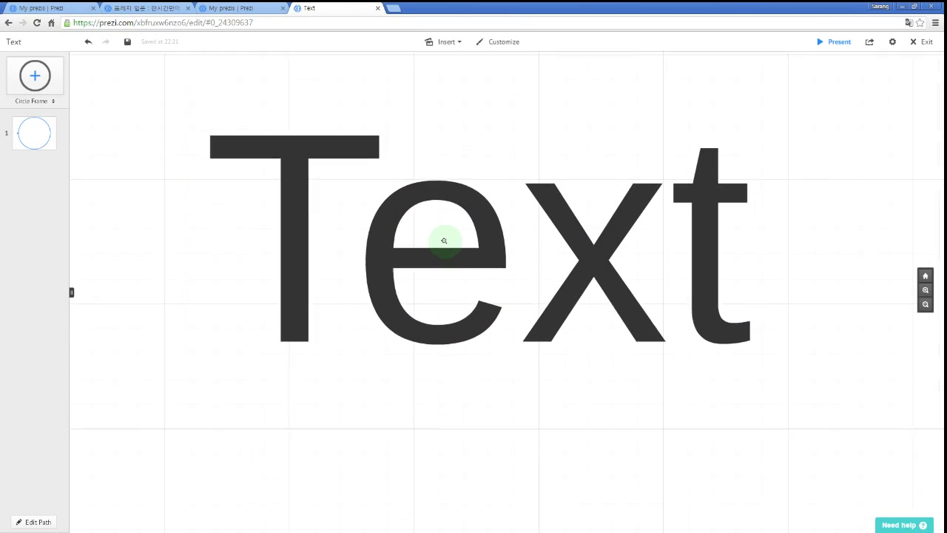
{"action": "scroll", "coordinate": [446, 242], "scroll_direction": "down", "scroll_amount": 4}
{"action": "scroll", "coordinate": [448, 239], "scroll_direction": "down", "scroll_amount": 5}
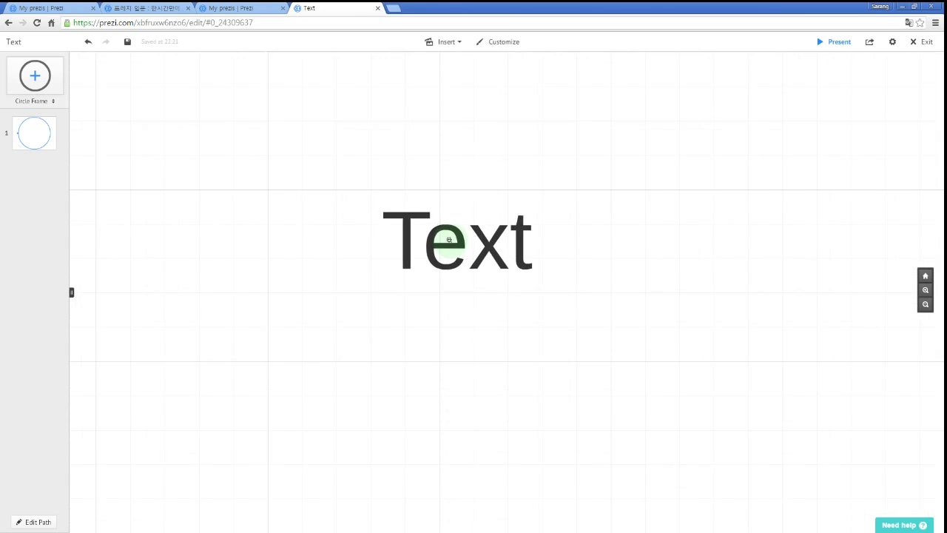
{"action": "scroll", "coordinate": [449, 240], "scroll_direction": "up", "scroll_amount": 4}
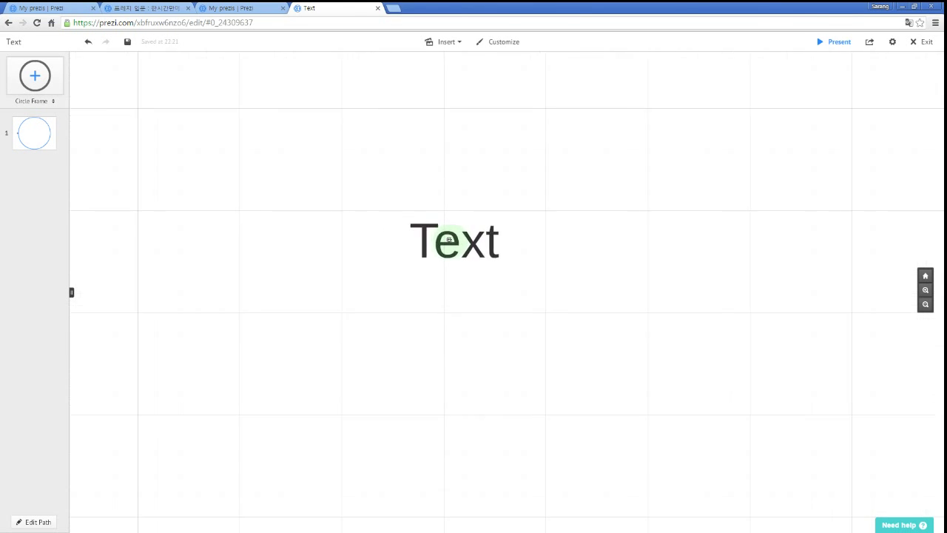
{"action": "scroll", "coordinate": [448, 240], "scroll_direction": "up", "scroll_amount": 3}
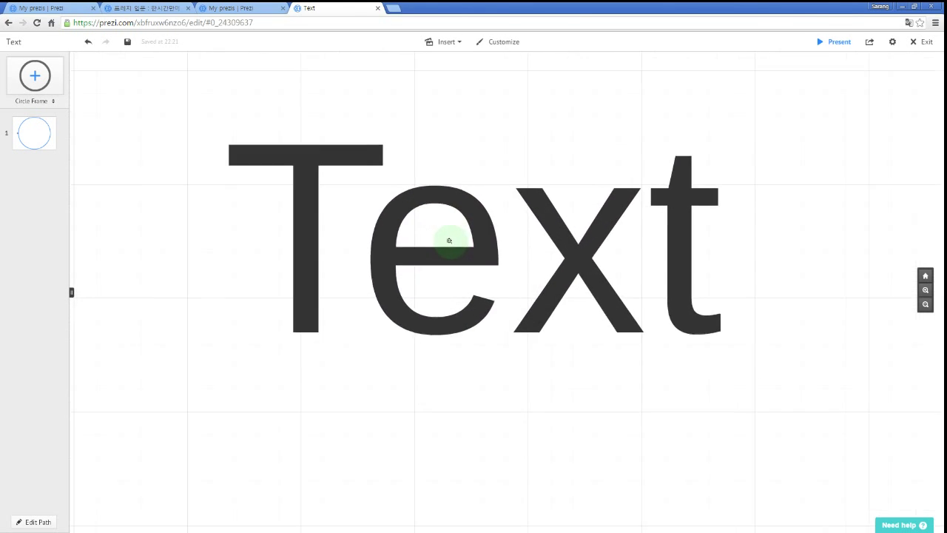
{"action": "scroll", "coordinate": [449, 239], "scroll_direction": "down", "scroll_amount": 1}
{"action": "scroll", "coordinate": [449, 240], "scroll_direction": "down", "scroll_amount": 6}
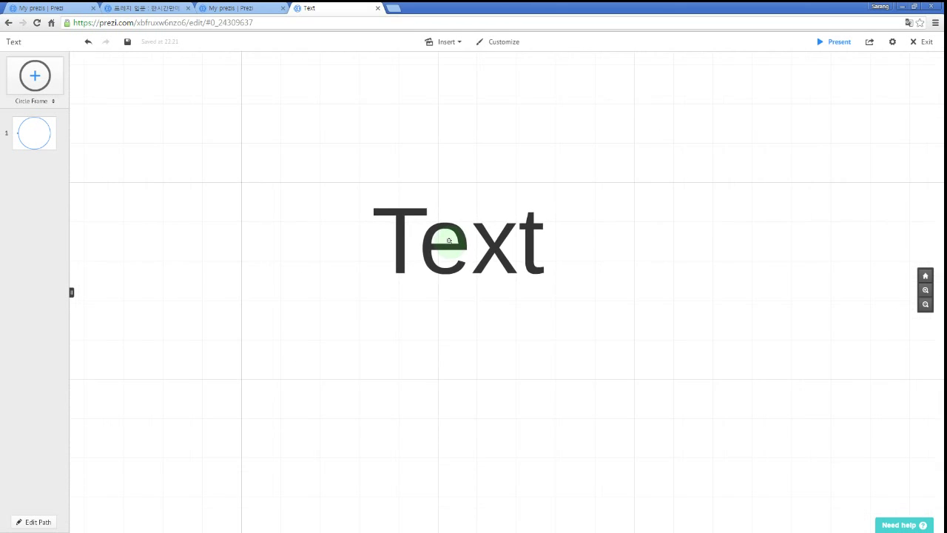
{"action": "scroll", "coordinate": [448, 240], "scroll_direction": "up", "scroll_amount": 3}
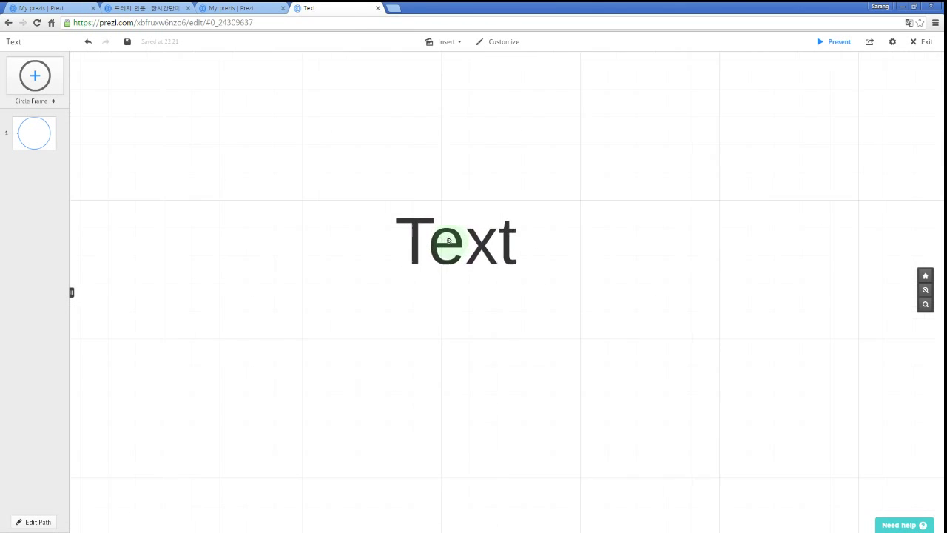
{"action": "scroll", "coordinate": [448, 239], "scroll_direction": "down", "scroll_amount": 1}
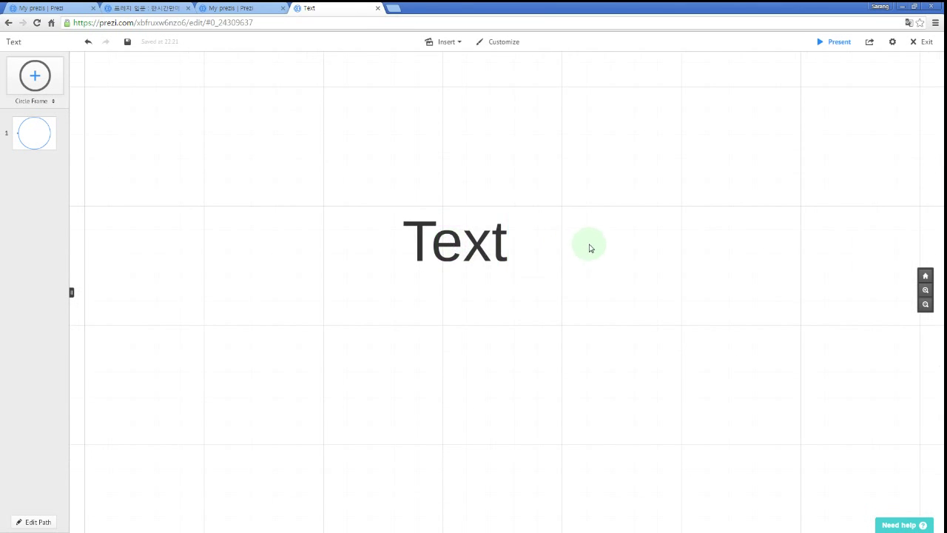
{"action": "mouse_move", "coordinate": [589, 245]}
{"action": "left_mouse_down"}
{"action": "mouse_move", "coordinate": [546, 244]}
{"action": "mouse_move", "coordinate": [588, 247]}
{"action": "left_mouse_up"}
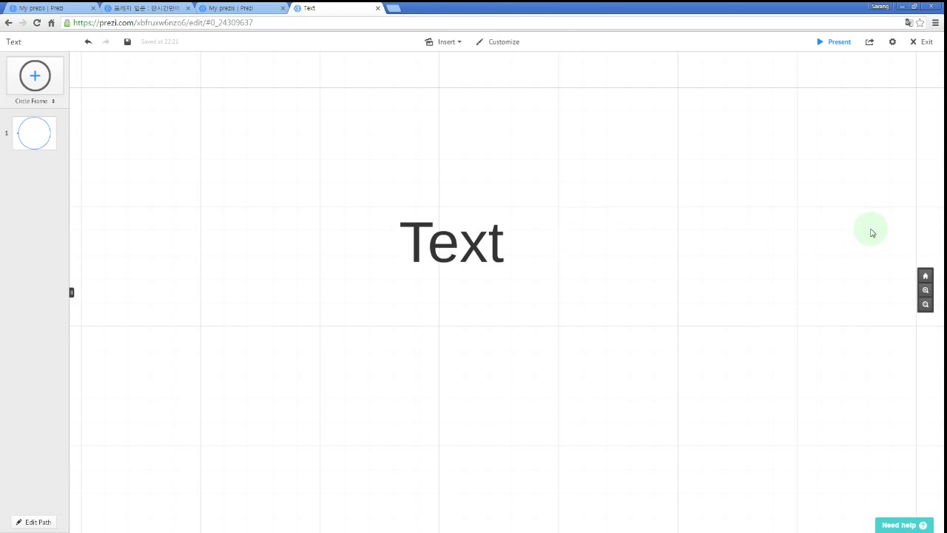
{"action": "left_click", "coordinate": [841, 45]}
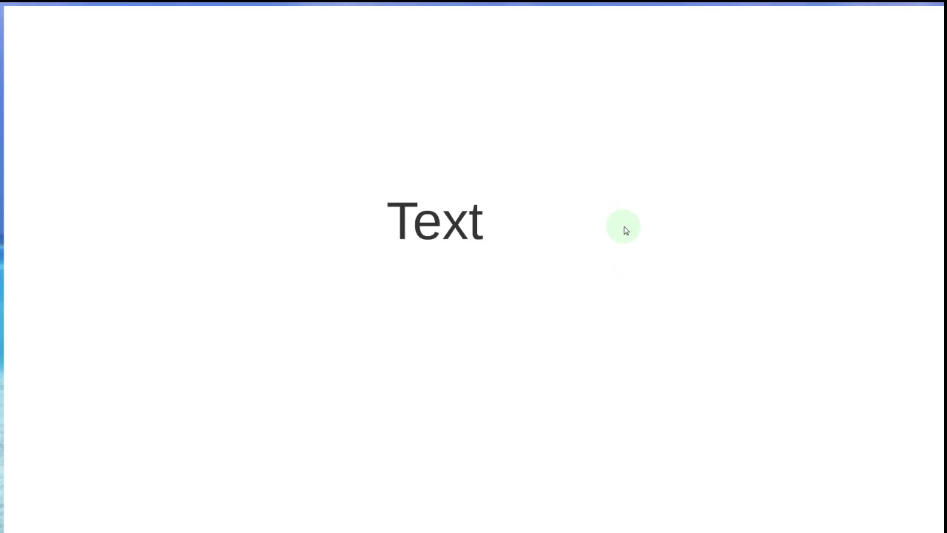
{"action": "mouse_move", "coordinate": [623, 227]}
{"action": "left_mouse_down"}
{"action": "mouse_move", "coordinate": [496, 220]}
{"action": "mouse_move", "coordinate": [664, 212]}
{"action": "mouse_move", "coordinate": [696, 237]}
{"action": "mouse_move", "coordinate": [652, 104]}
{"action": "mouse_move", "coordinate": [638, 287]}
{"action": "mouse_move", "coordinate": [634, 182]}
{"action": "mouse_move", "coordinate": [638, 261]}
{"action": "mouse_move", "coordinate": [637, 220]}
{"action": "left_mouse_up"}
{"action": "scroll", "coordinate": [469, 217], "scroll_direction": "up", "scroll_amount": 5}
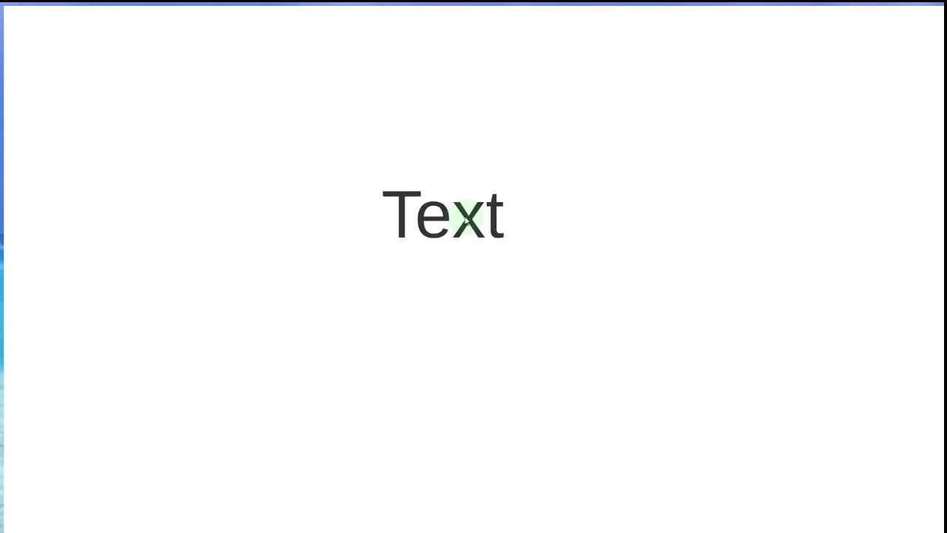
{"action": "scroll", "coordinate": [431, 214], "scroll_direction": "up", "scroll_amount": 3}
{"action": "scroll", "coordinate": [432, 211], "scroll_direction": "down", "scroll_amount": 5}
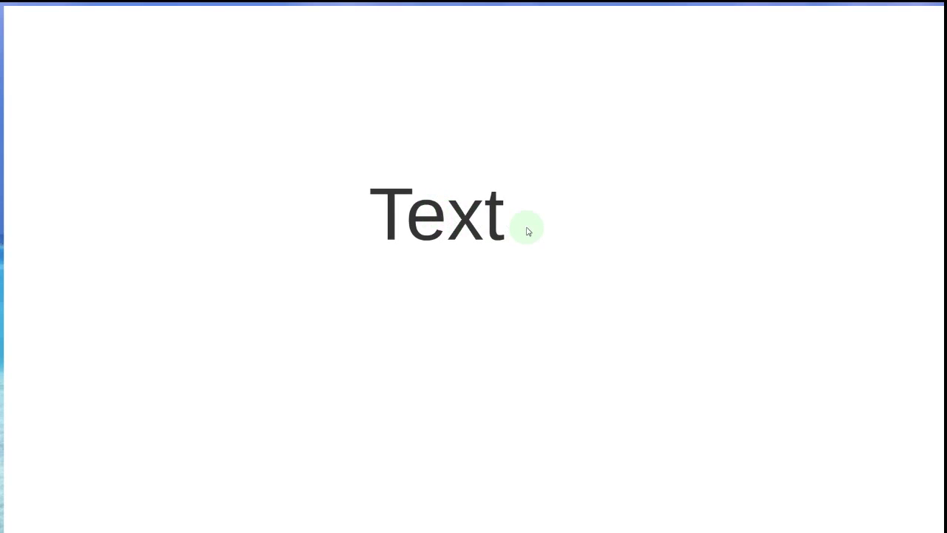
{"action": "key", "text": "Escape"}
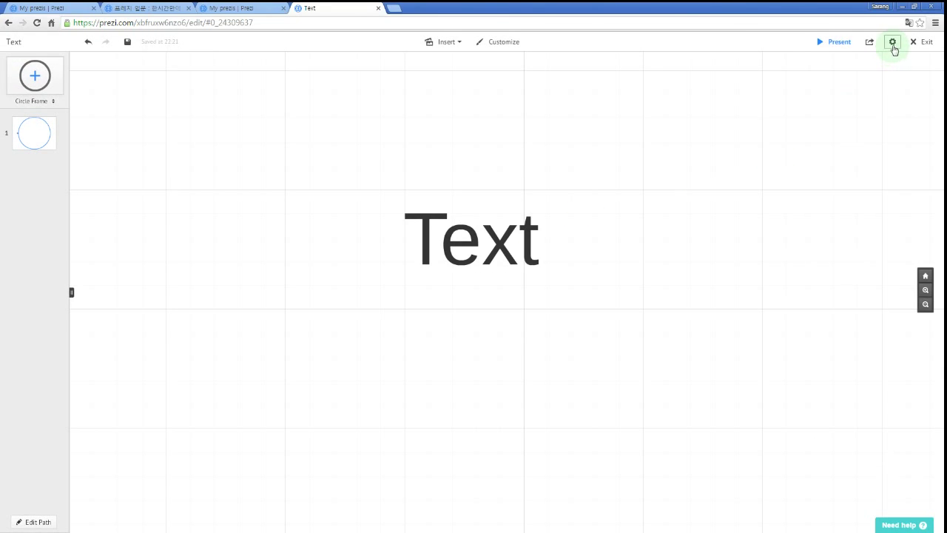
{"action": "left_click", "coordinate": [892, 43]}
{"action": "left_click", "coordinate": [892, 44]}
{"action": "left_click_drag", "start_coordinate": [695, 224], "coordinate": [700, 219]}
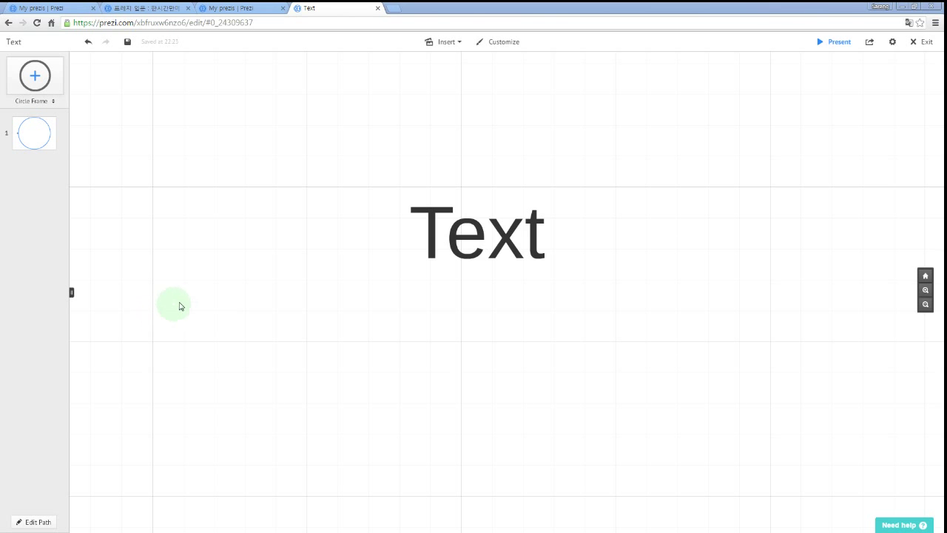
Select the 'Text' item on the canvas and delete it.
{"action": "left_click_drag", "start_coordinate": [522, 322], "coordinate": [519, 337]}
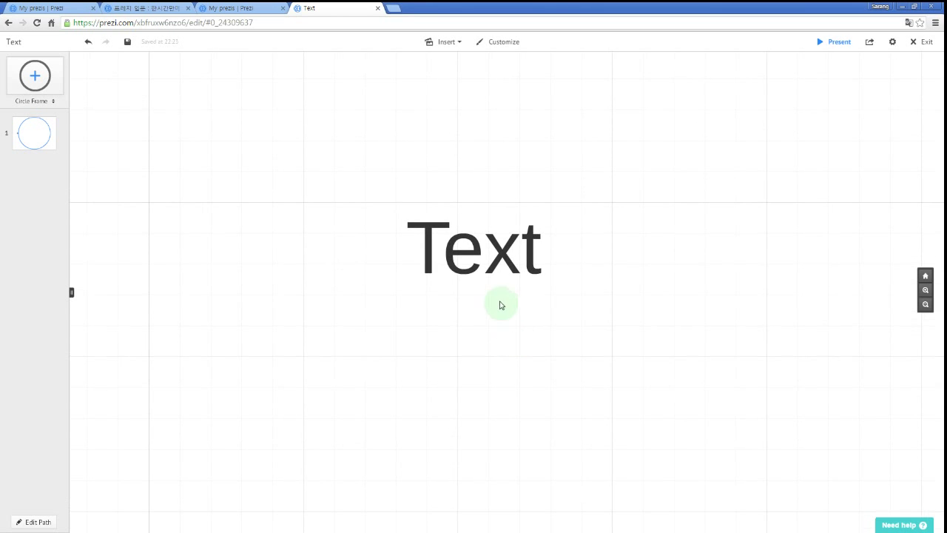
{"action": "left_click", "coordinate": [473, 259]}
{"action": "key", "text": "Delete"}
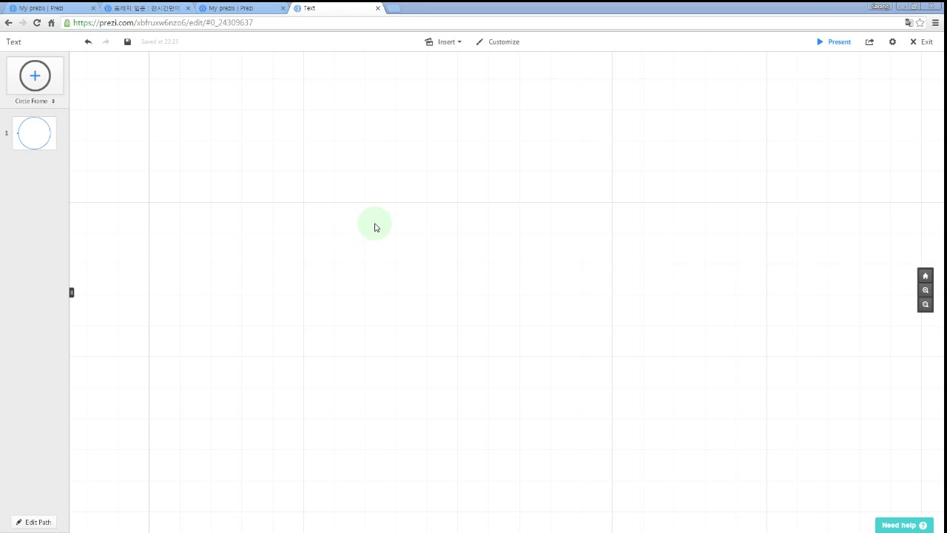
Add text boxes 'Text', 'Text2' to its right, and 'Text3' below Text2.
{"action": "double_click", "coordinate": [416, 224]}
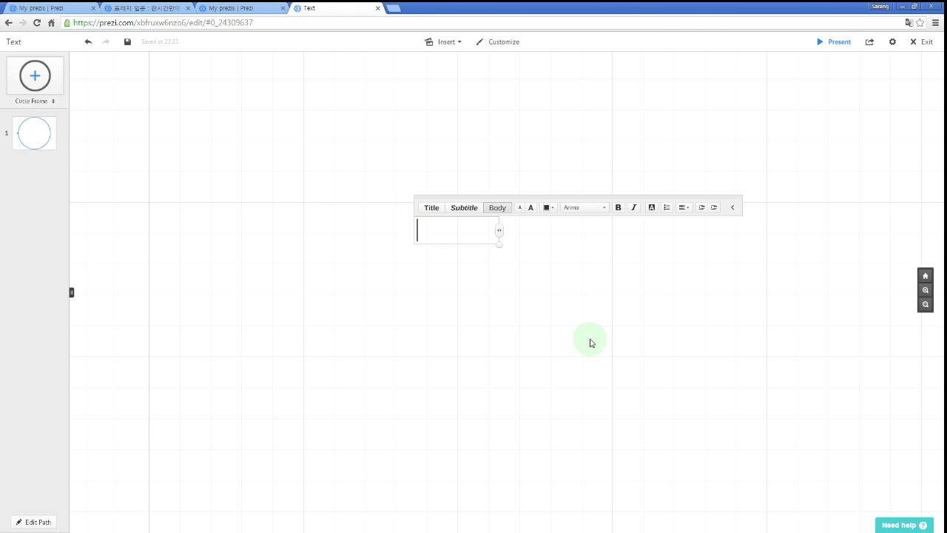
{"action": "type", "text": "Text"}
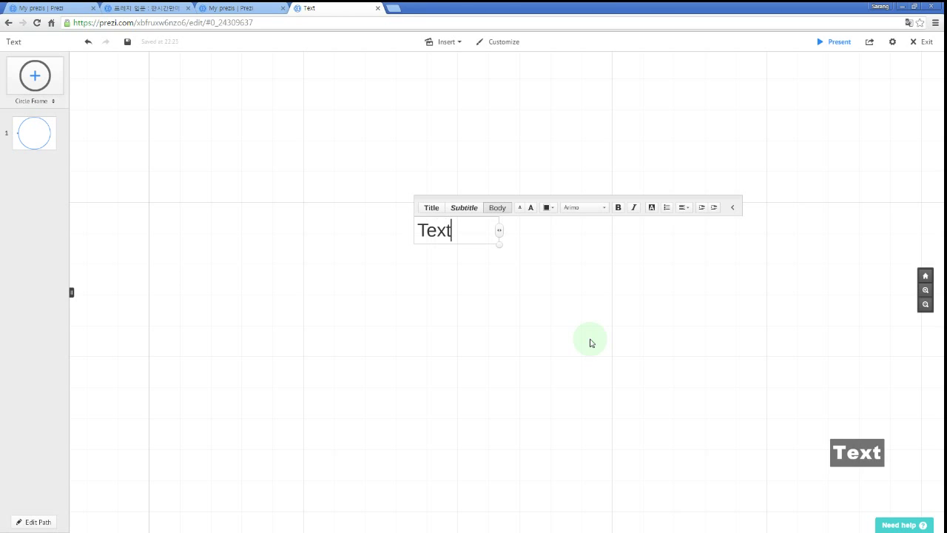
{"action": "left_click", "coordinate": [543, 297]}
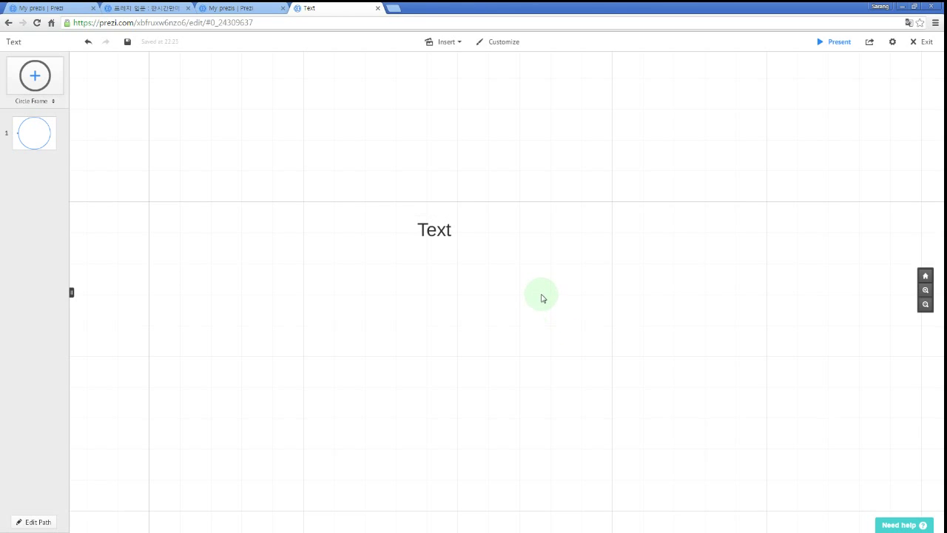
{"action": "double_click", "coordinate": [542, 229]}
{"action": "type", "text": "Text2"}
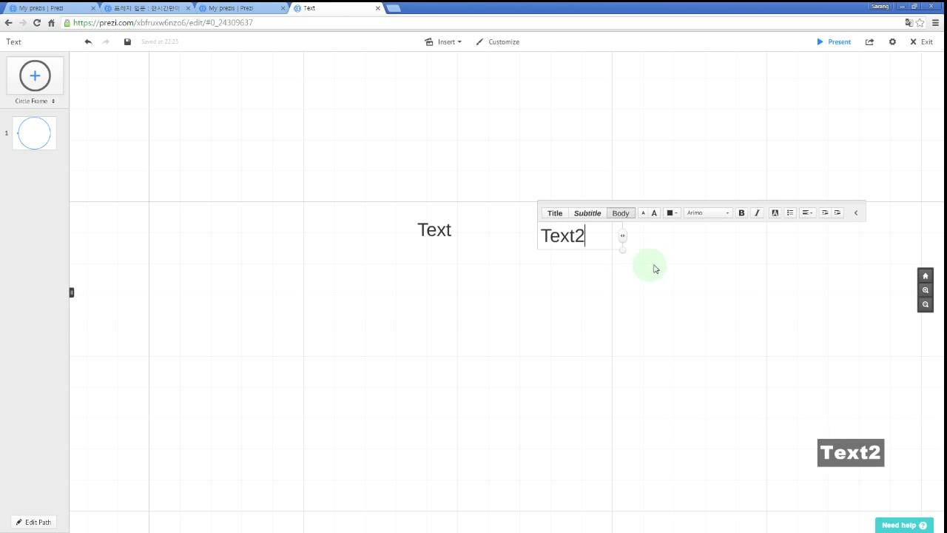
{"action": "key", "text": "Escape"}
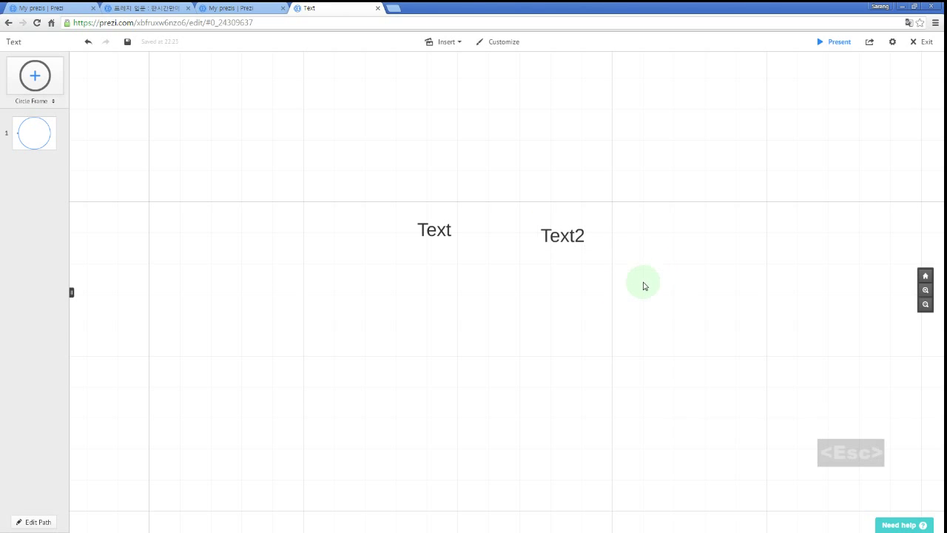
{"action": "double_click", "coordinate": [490, 286]}
{"action": "type", "text": "Text3"}
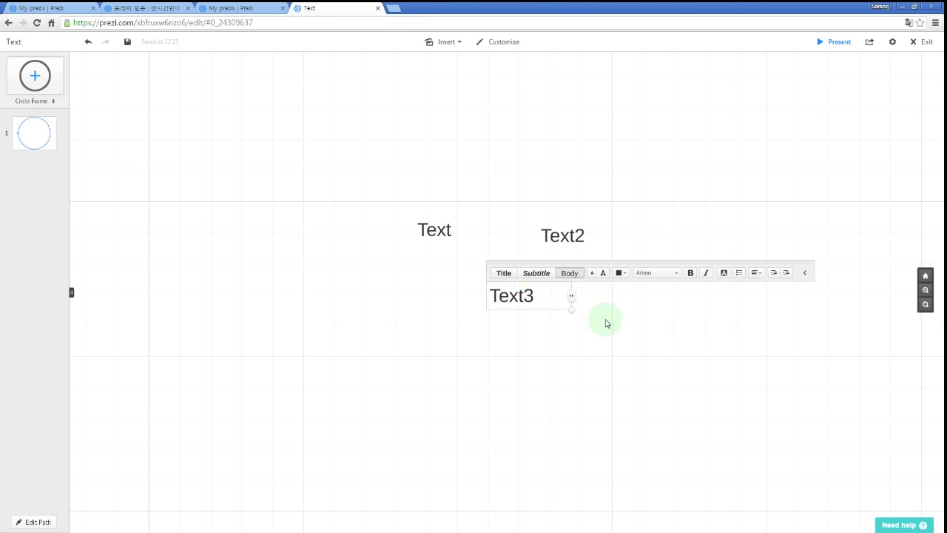
Enlarge Text3 a few size steps with Body style and colour it dark navy.
{"action": "left_click", "coordinate": [507, 274]}
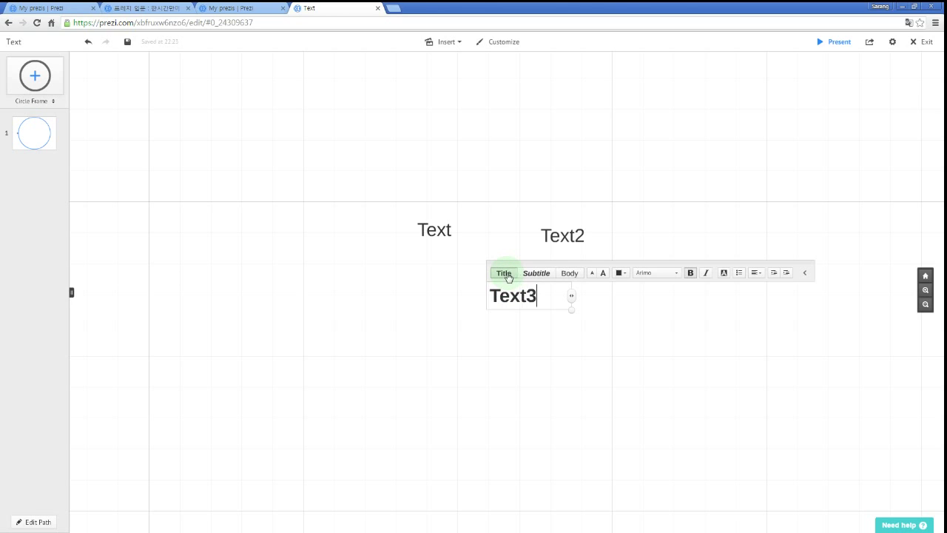
{"action": "left_click", "coordinate": [543, 275]}
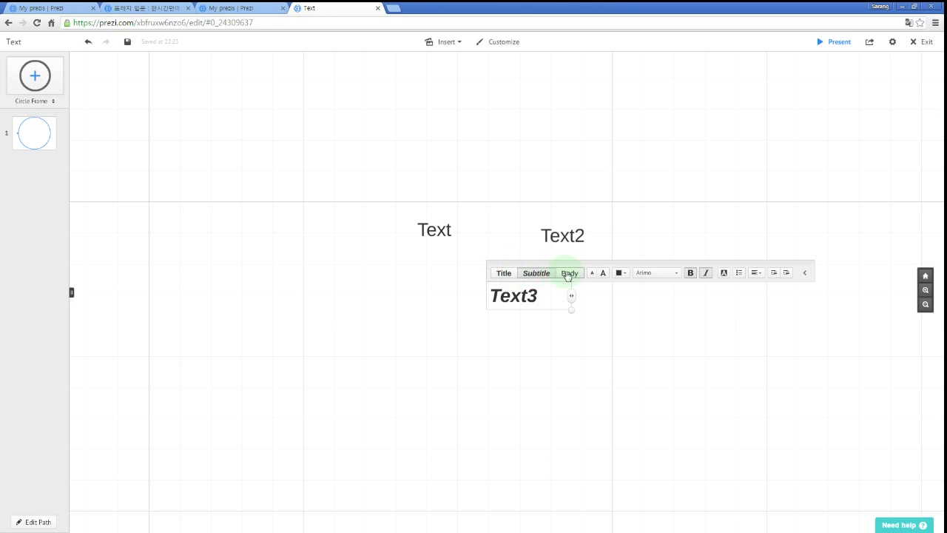
{"action": "left_click", "coordinate": [568, 273]}
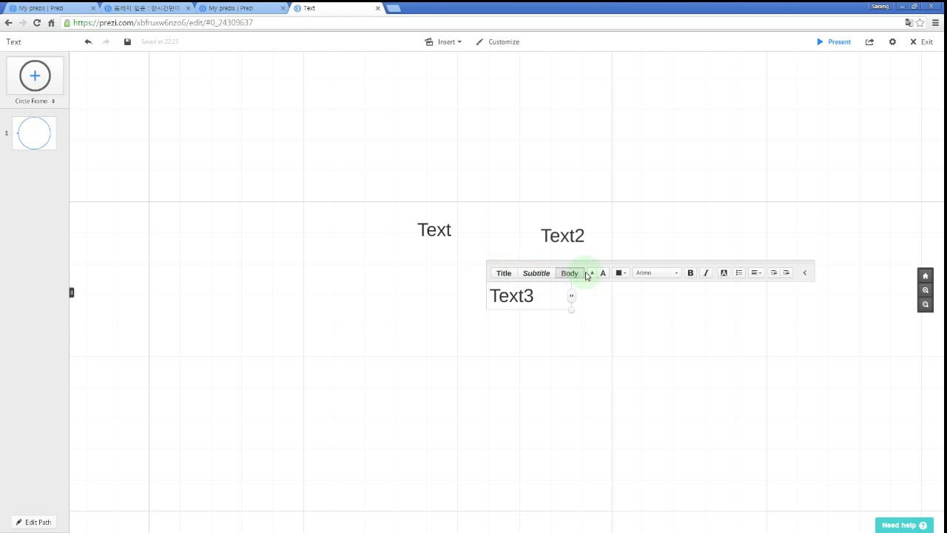
{"action": "left_click", "coordinate": [591, 280]}
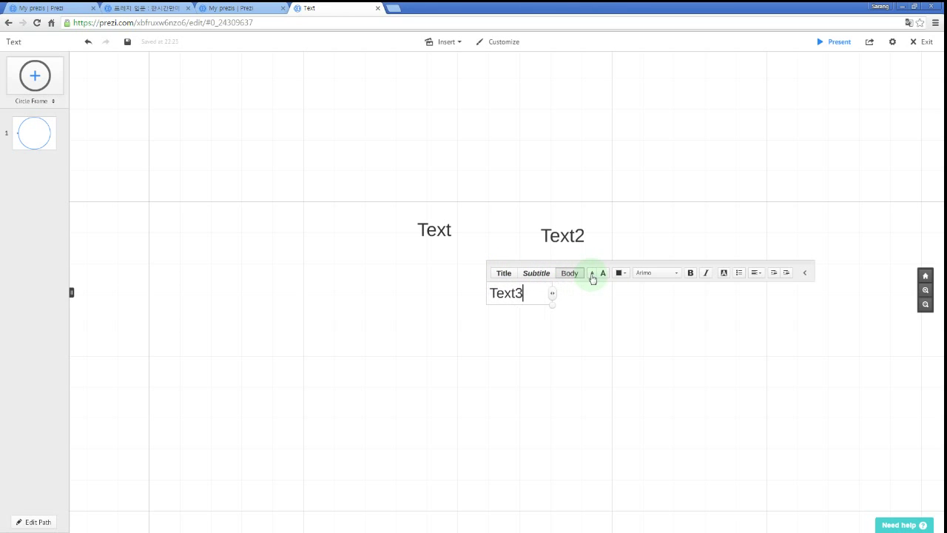
{"action": "left_click", "coordinate": [603, 276]}
{"action": "left_click", "coordinate": [603, 276]}
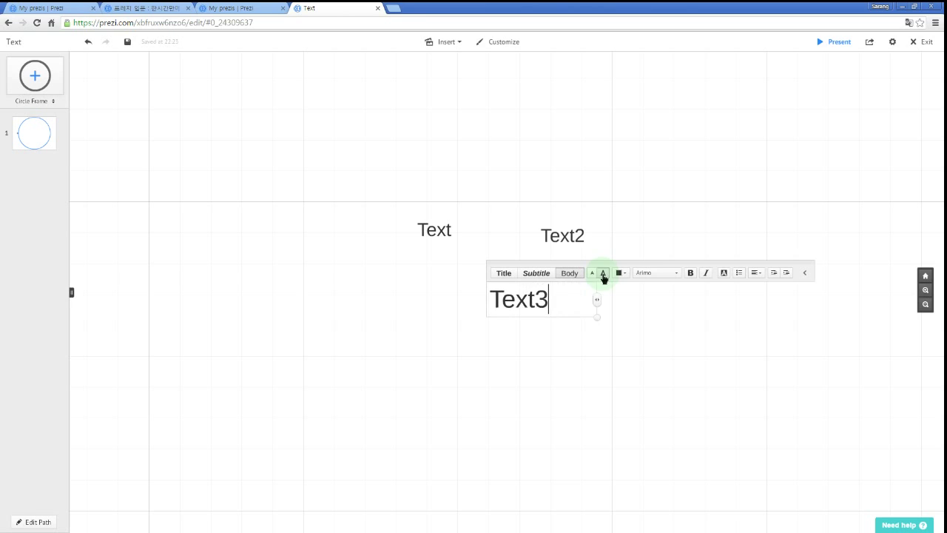
{"action": "left_click", "coordinate": [620, 273]}
{"action": "left_click", "coordinate": [616, 256]}
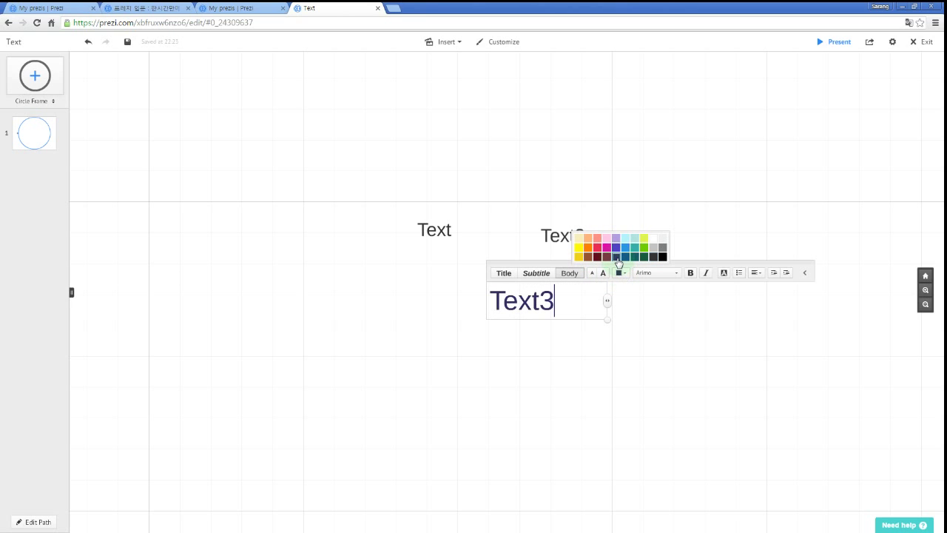
Set Text3 in the Alegreya font and nudge it slightly up and left.
{"action": "left_click", "coordinate": [668, 276]}
{"action": "scroll", "coordinate": [668, 323], "scroll_direction": "down", "scroll_amount": 7}
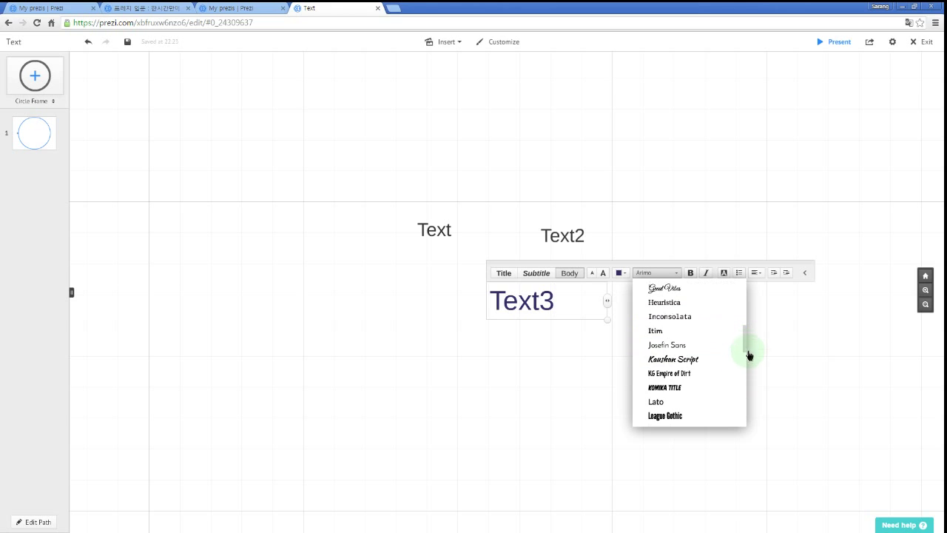
{"action": "left_click_drag", "start_coordinate": [746, 355], "coordinate": [748, 420]}
{"action": "left_click_drag", "start_coordinate": [740, 328], "coordinate": [742, 283]}
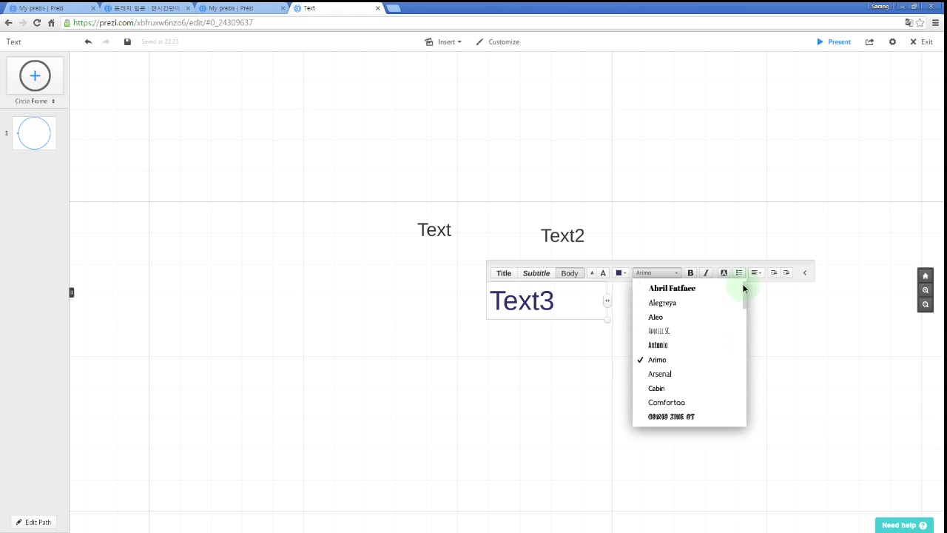
{"action": "left_click", "coordinate": [696, 302]}
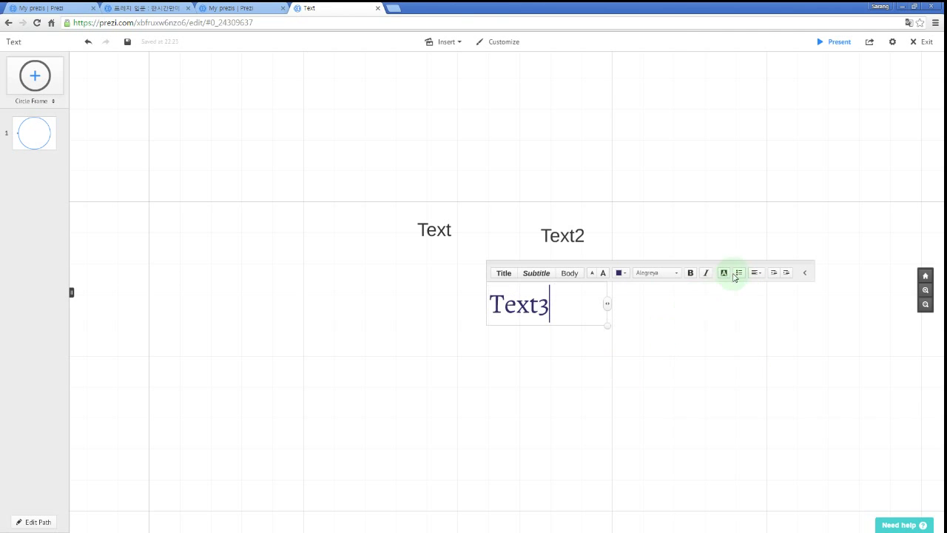
{"action": "left_click", "coordinate": [657, 343]}
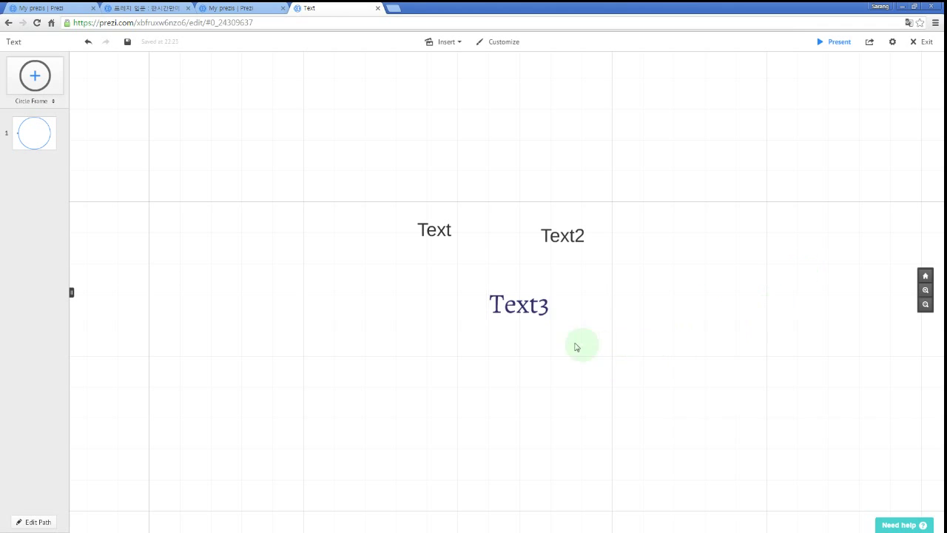
{"action": "left_click_drag", "start_coordinate": [532, 316], "coordinate": [521, 296]}
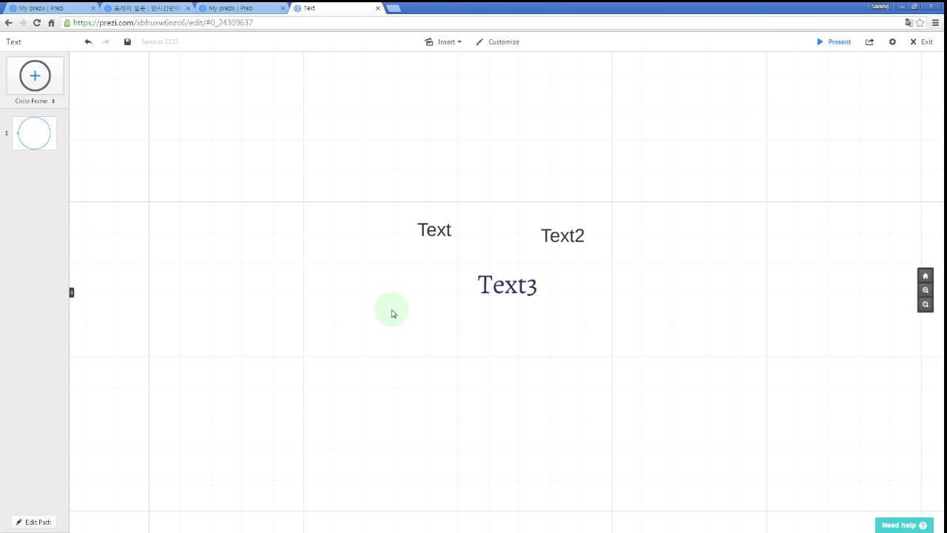
Insert the egg1 picture from the Prezi folder onto the canvas.
{"action": "left_click", "coordinate": [461, 44]}
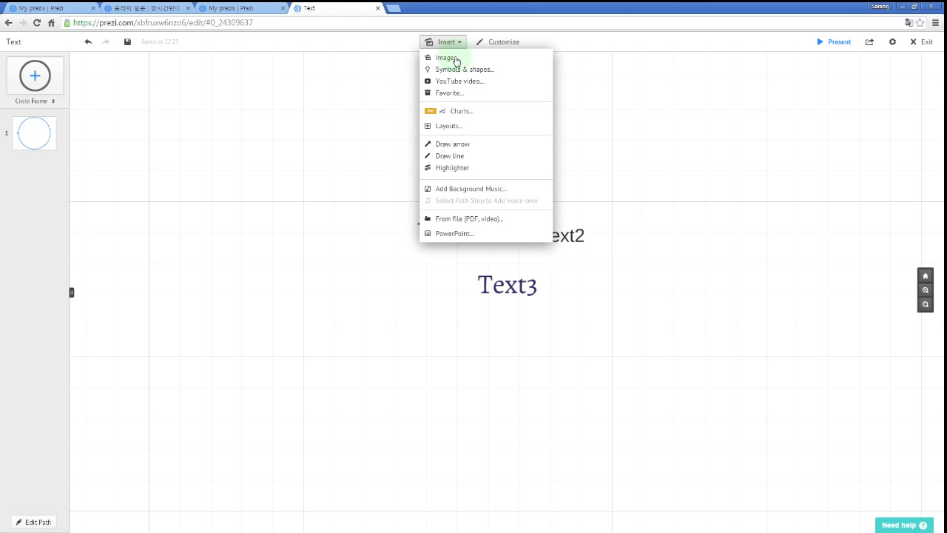
{"action": "left_click", "coordinate": [456, 58]}
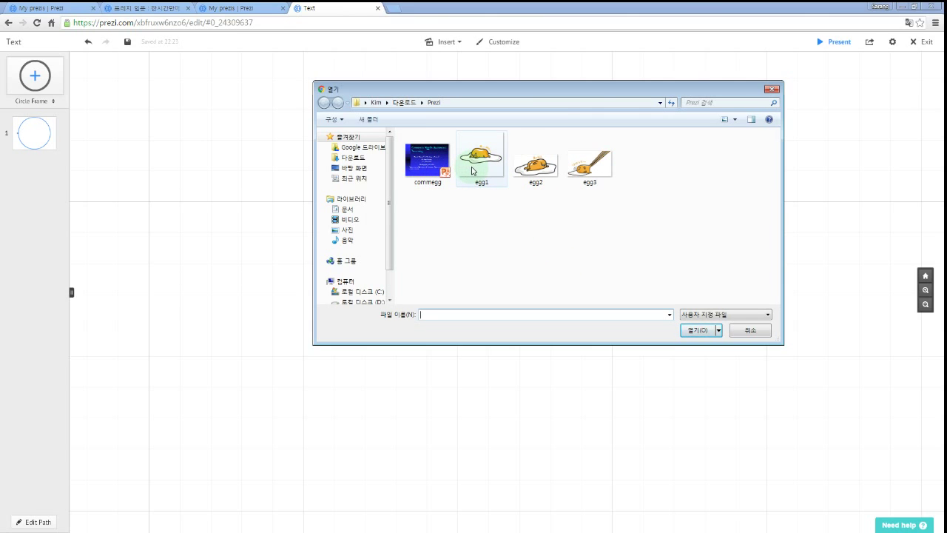
{"action": "double_click", "coordinate": [472, 170]}
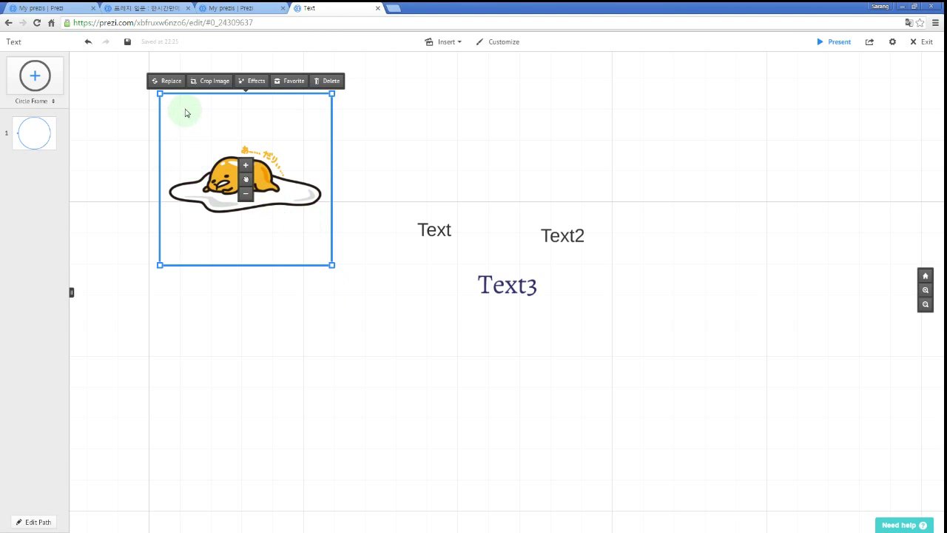
Crop the top and bottom off the egg picture, leaving a wide strip around the egg.
{"action": "left_click", "coordinate": [219, 83]}
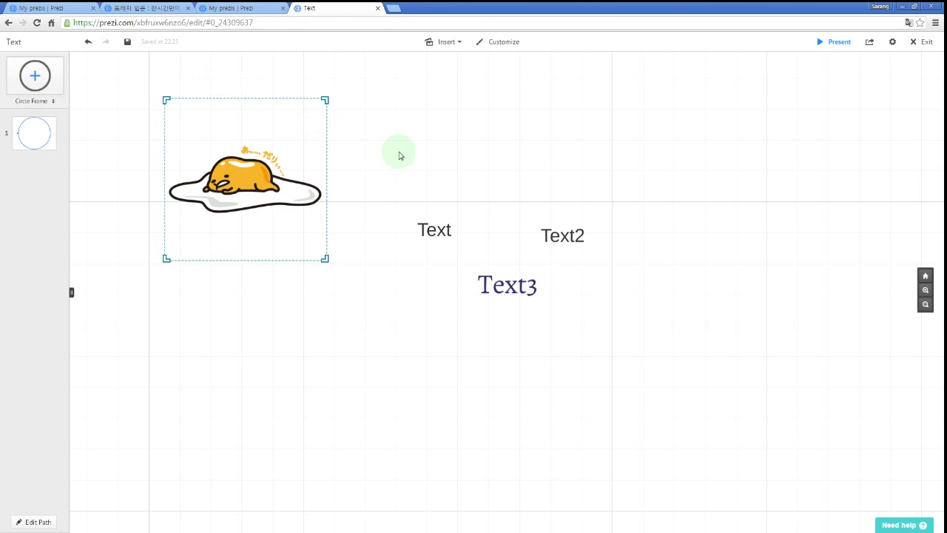
{"action": "left_click_drag", "start_coordinate": [326, 100], "coordinate": [325, 140]}
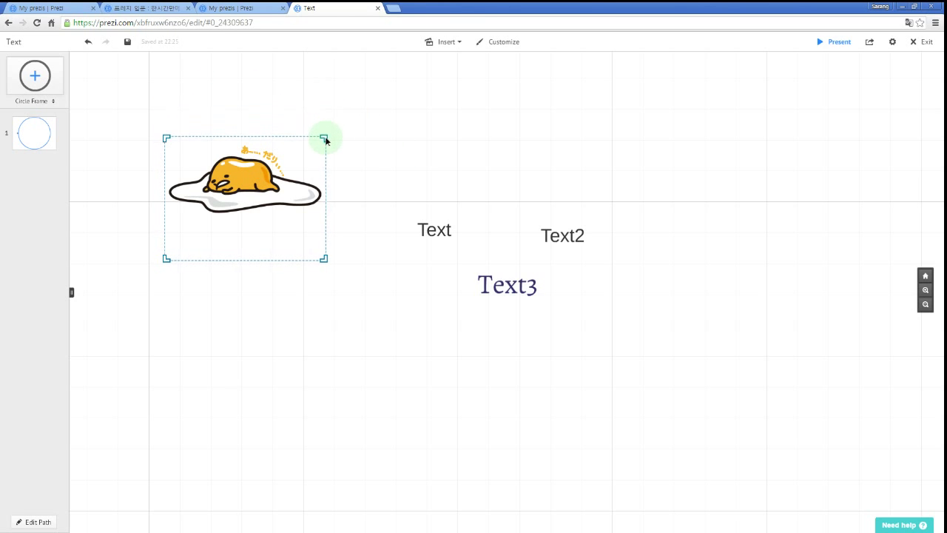
{"action": "left_click_drag", "start_coordinate": [324, 259], "coordinate": [323, 226]}
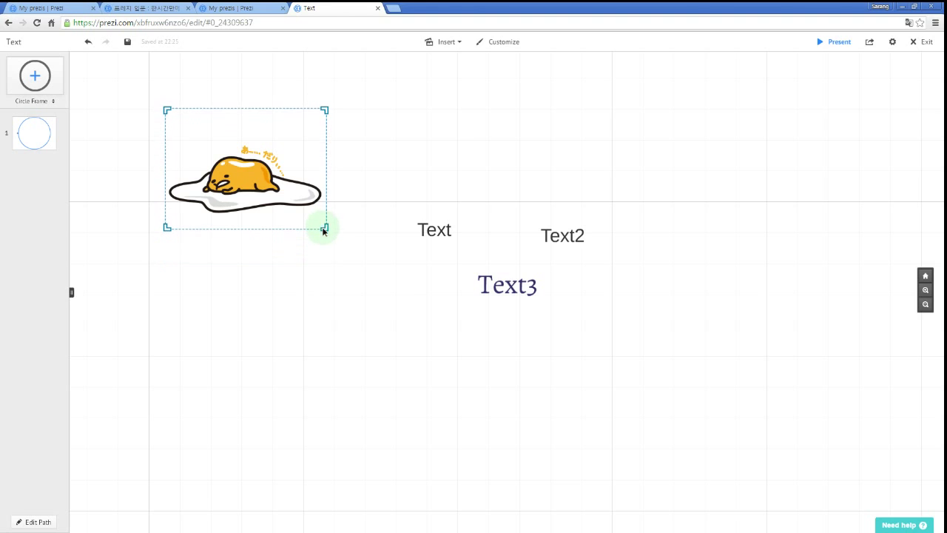
{"action": "left_click_drag", "start_coordinate": [326, 112], "coordinate": [325, 141]}
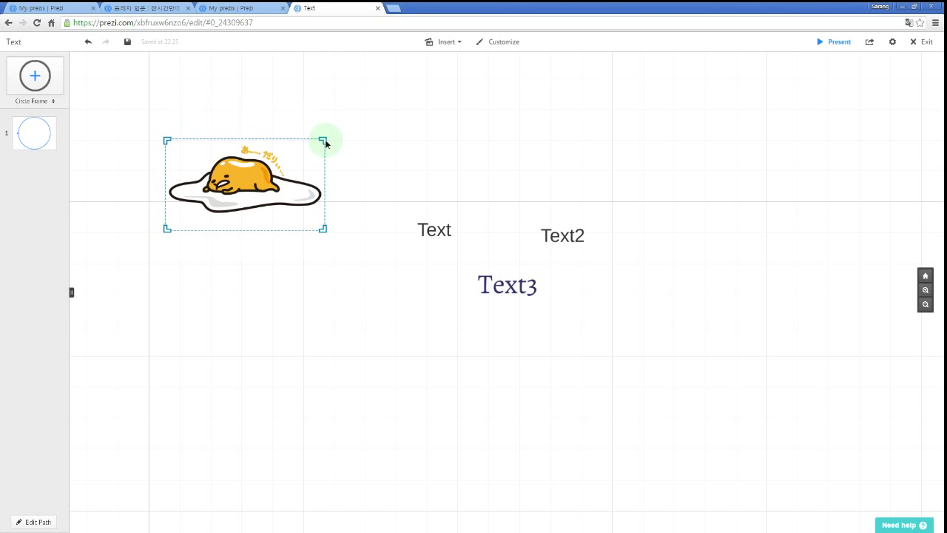
{"action": "left_click", "coordinate": [383, 158]}
Move the cropped egg picture to sit just left of the Text label, keeping its size.
{"action": "left_click", "coordinate": [267, 196]}
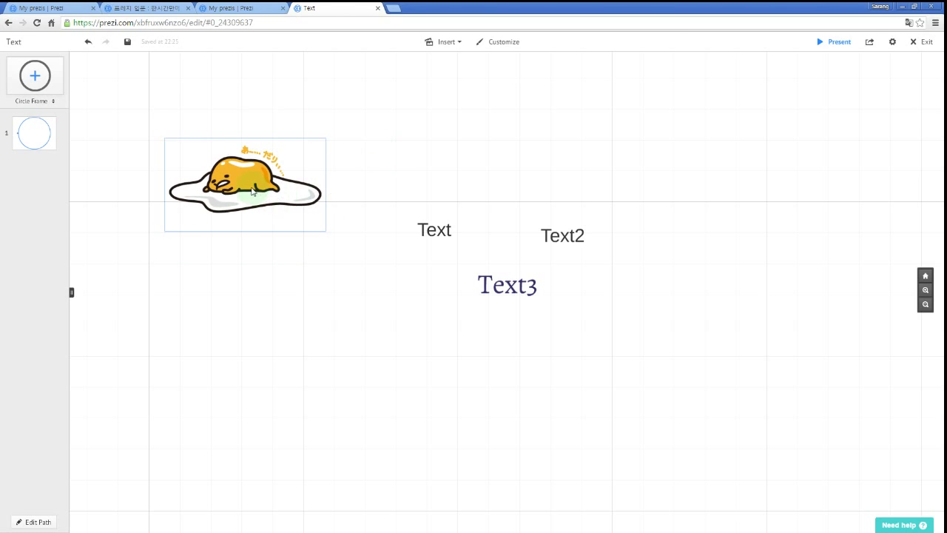
{"action": "left_click", "coordinate": [361, 191]}
{"action": "left_click", "coordinate": [255, 187]}
{"action": "left_click", "coordinate": [245, 183]}
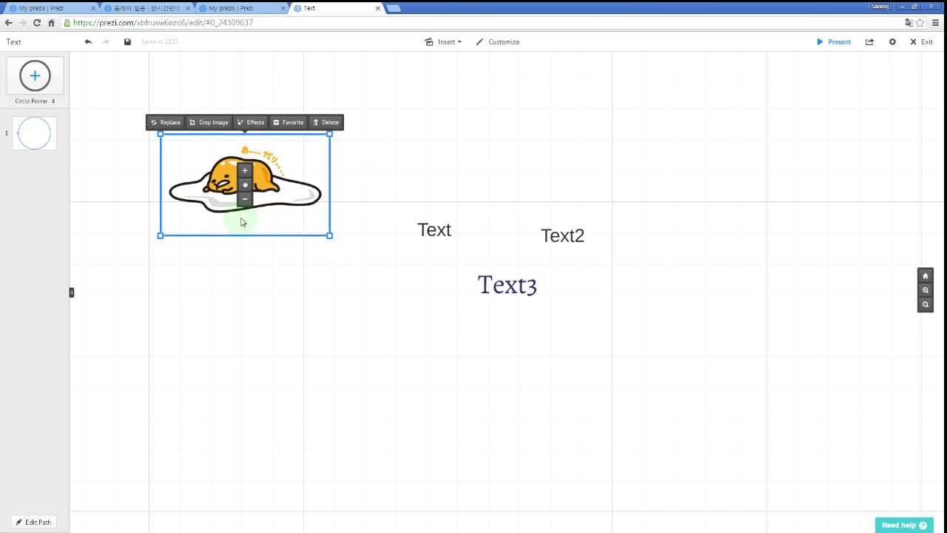
{"action": "left_click_drag", "start_coordinate": [247, 190], "coordinate": [468, 156]}
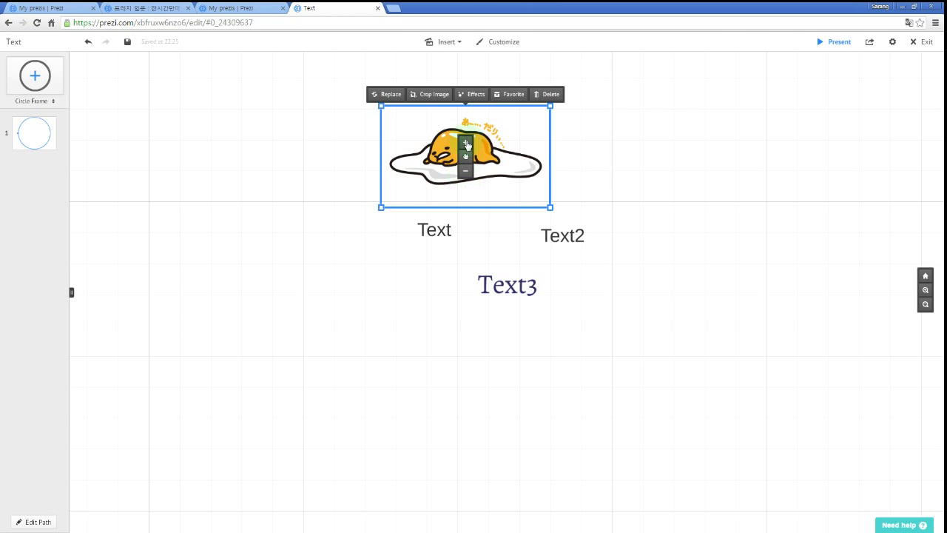
{"action": "left_click", "coordinate": [466, 144]}
{"action": "left_click", "coordinate": [467, 143]}
{"action": "left_click", "coordinate": [465, 172]}
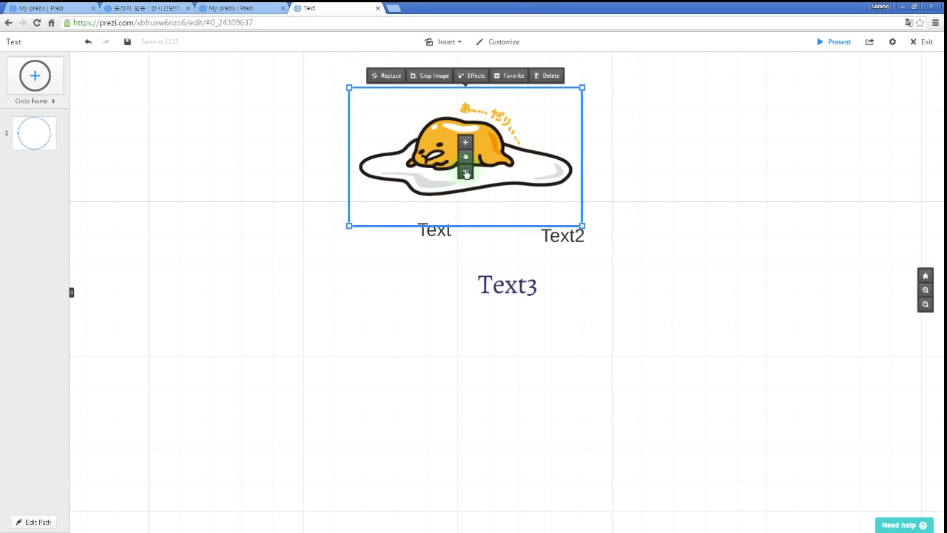
{"action": "left_click", "coordinate": [466, 173]}
{"action": "left_click_drag", "start_coordinate": [466, 161], "coordinate": [283, 215]}
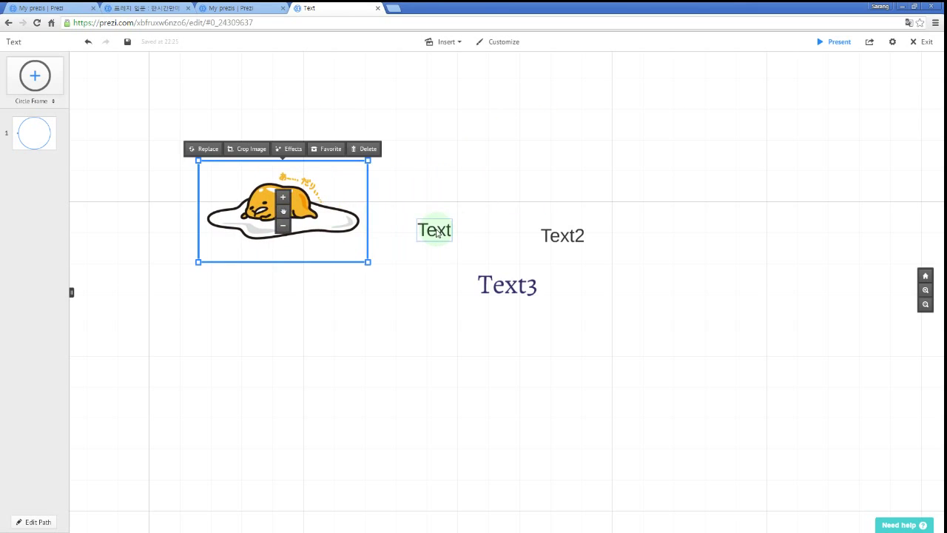
Scale the Text label up to roughly twice its size, filling the gap before Text2.
{"action": "left_click", "coordinate": [434, 230]}
{"action": "left_click", "coordinate": [437, 221]}
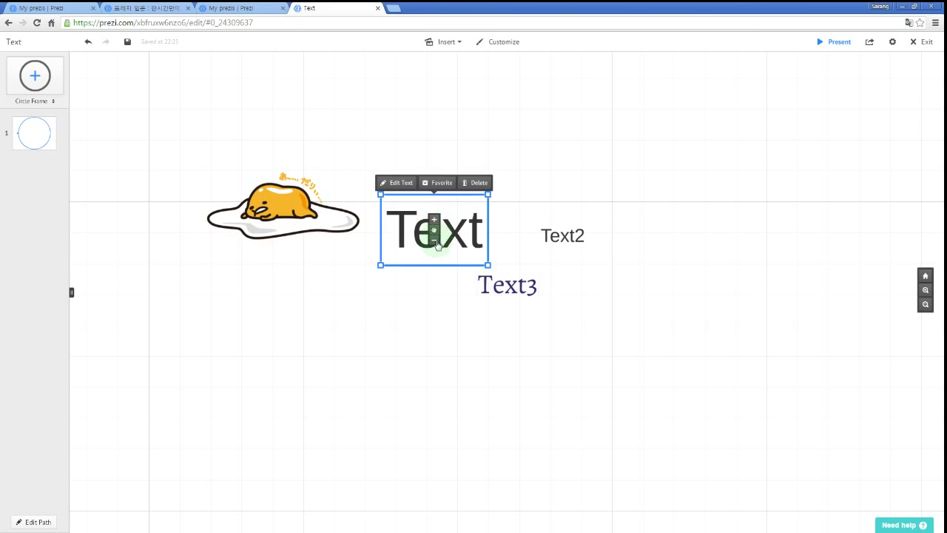
{"action": "left_click", "coordinate": [435, 240]}
{"action": "left_click", "coordinate": [435, 221]}
{"action": "left_click", "coordinate": [435, 224]}
{"action": "left_click", "coordinate": [435, 240]}
{"action": "left_click", "coordinate": [434, 240]}
{"action": "double_click", "coordinate": [435, 222]}
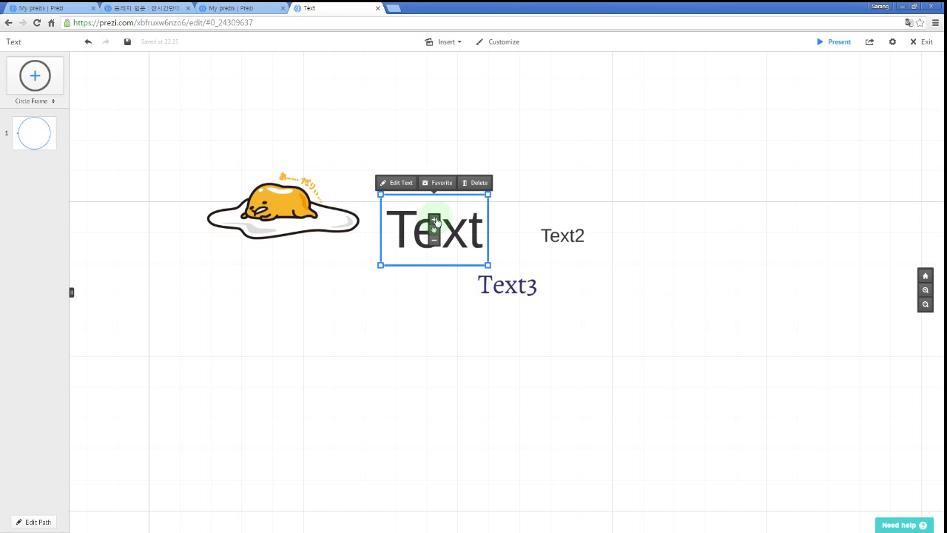
{"action": "left_click_drag", "start_coordinate": [564, 168], "coordinate": [514, 158]}
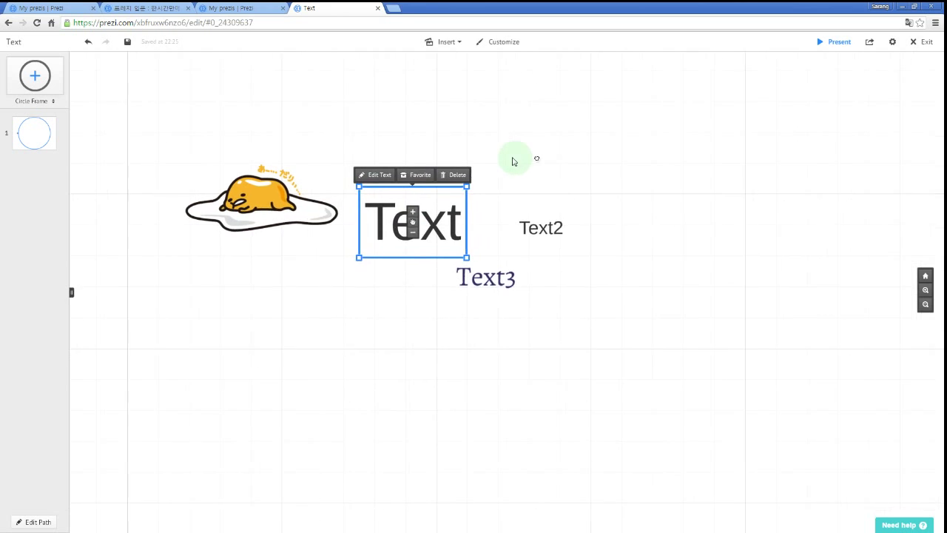
{"action": "left_click", "coordinate": [461, 43]}
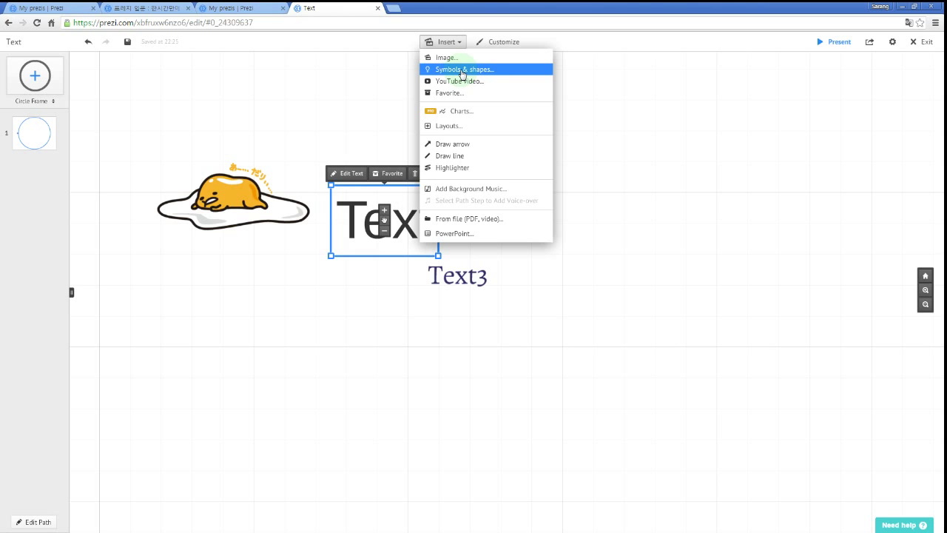
Drag a person symbol from the For dark prezis set onto the canvas right of Text3.
{"action": "left_click", "coordinate": [463, 70]}
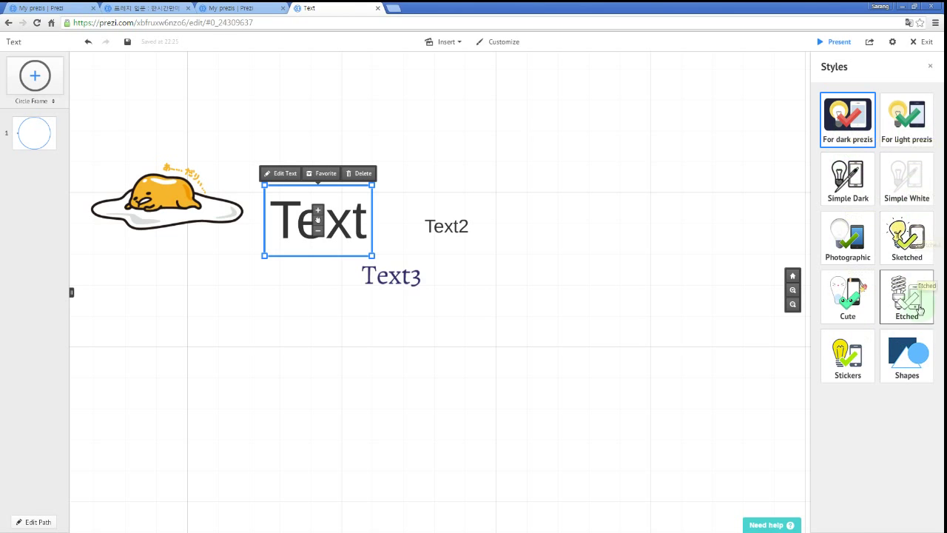
{"action": "left_click", "coordinate": [852, 130]}
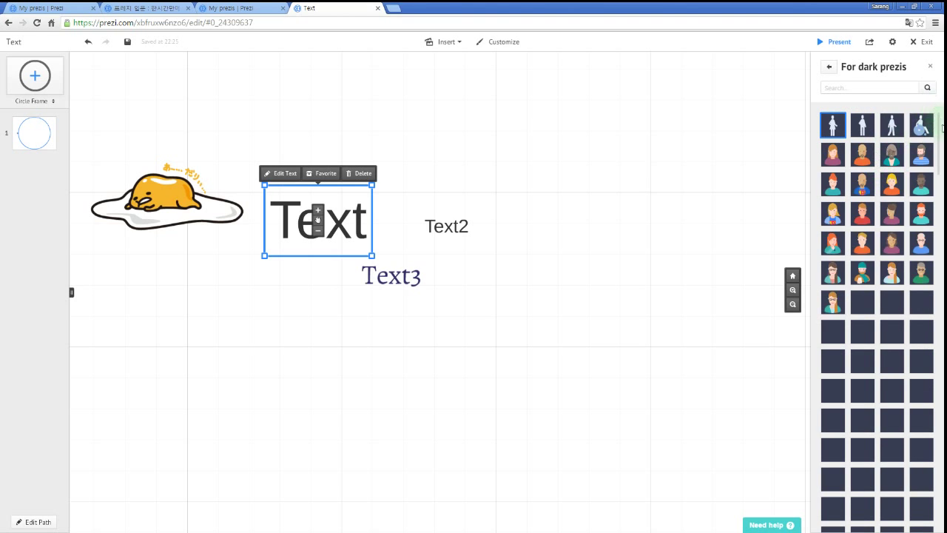
{"action": "left_click_drag", "start_coordinate": [940, 136], "coordinate": [941, 162]}
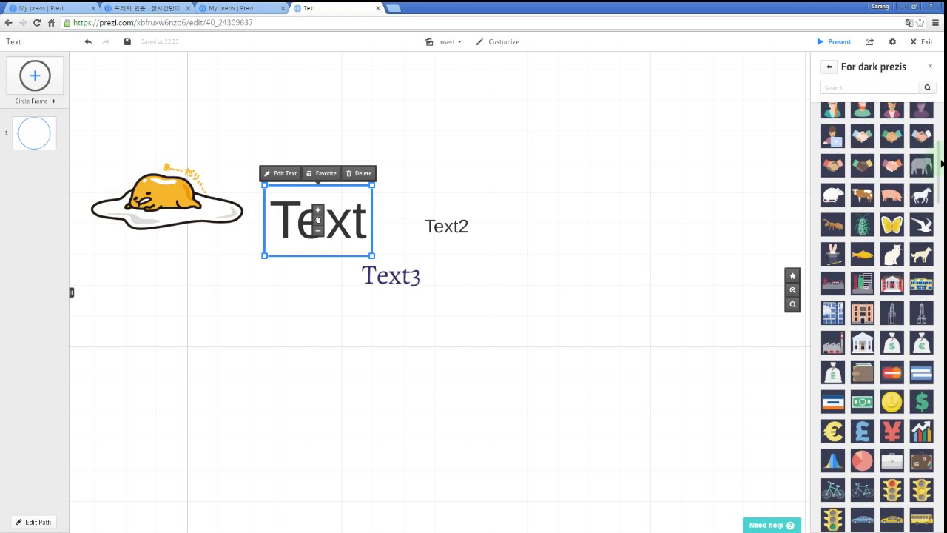
{"action": "scroll", "coordinate": [855, 138], "scroll_direction": "up", "scroll_amount": 1}
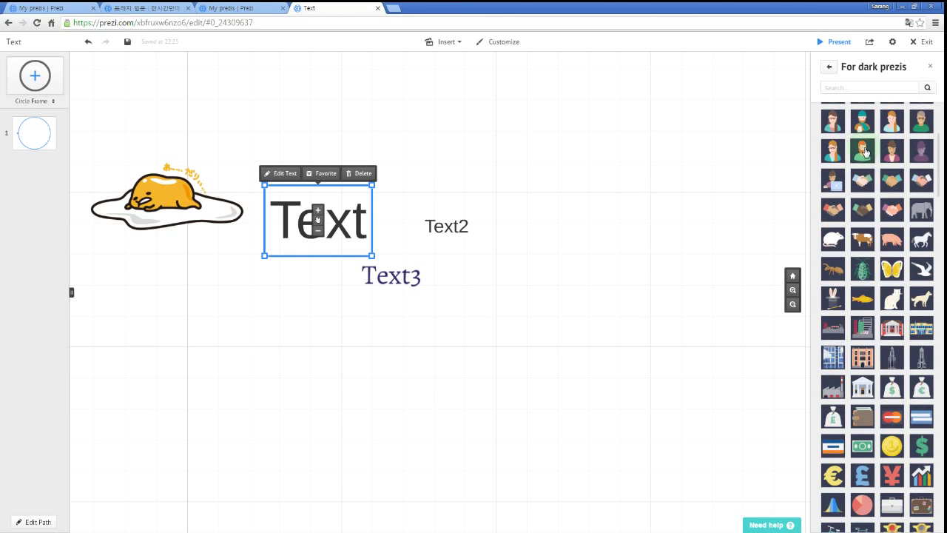
{"action": "left_click_drag", "start_coordinate": [866, 151], "coordinate": [571, 297]}
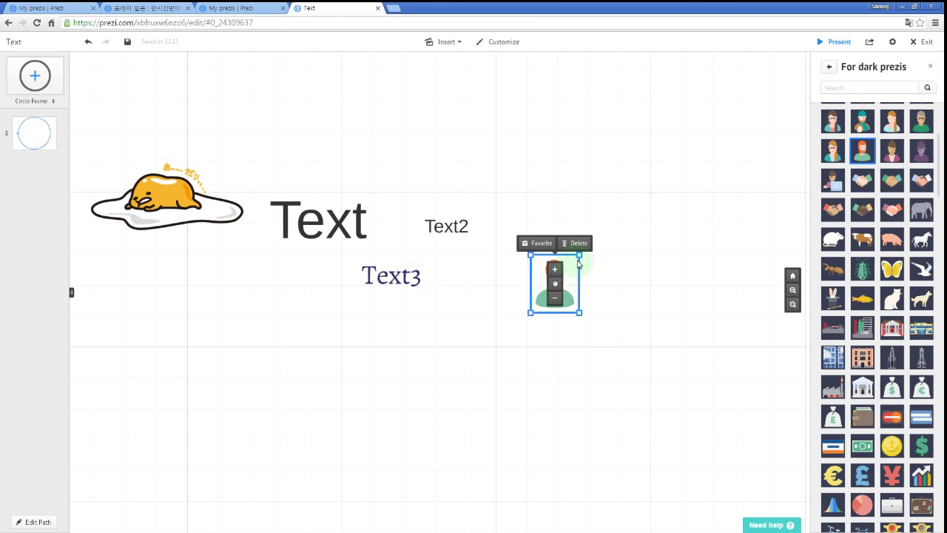
Enlarge the newly placed person symbol.
{"action": "left_click_drag", "start_coordinate": [586, 252], "coordinate": [649, 215]}
{"action": "left_click", "coordinate": [677, 303]}
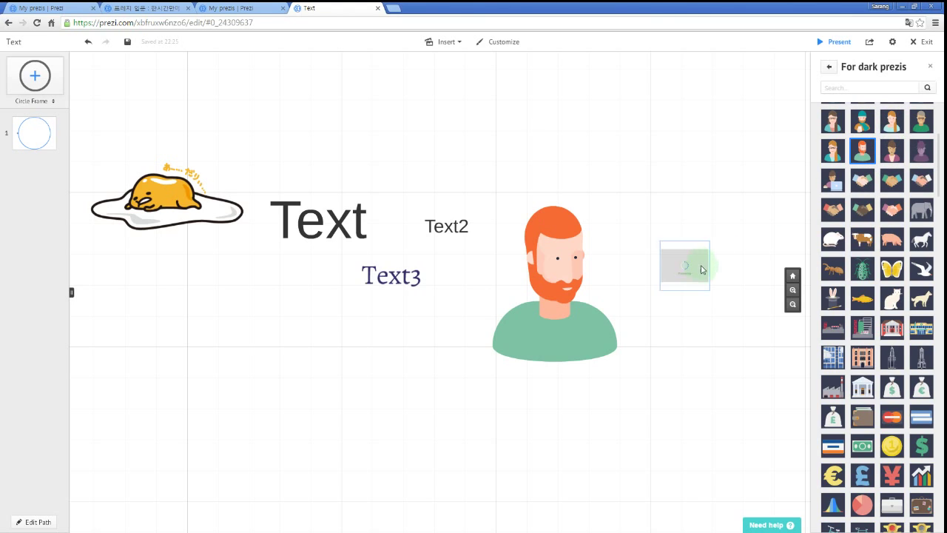
{"action": "left_click", "coordinate": [701, 269]}
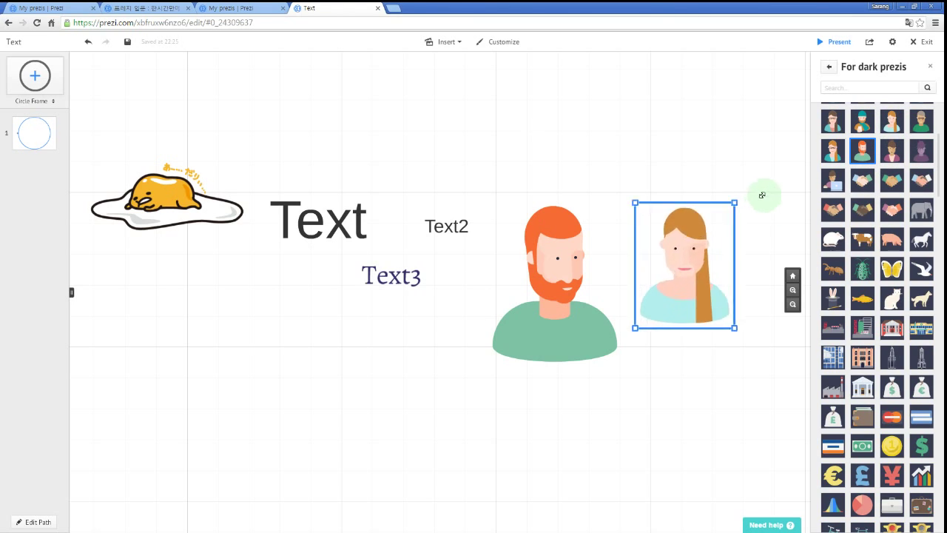
Add the cow and a butterfly symbol, placing the enlarged butterfly below Text.
{"action": "left_click", "coordinate": [862, 240]}
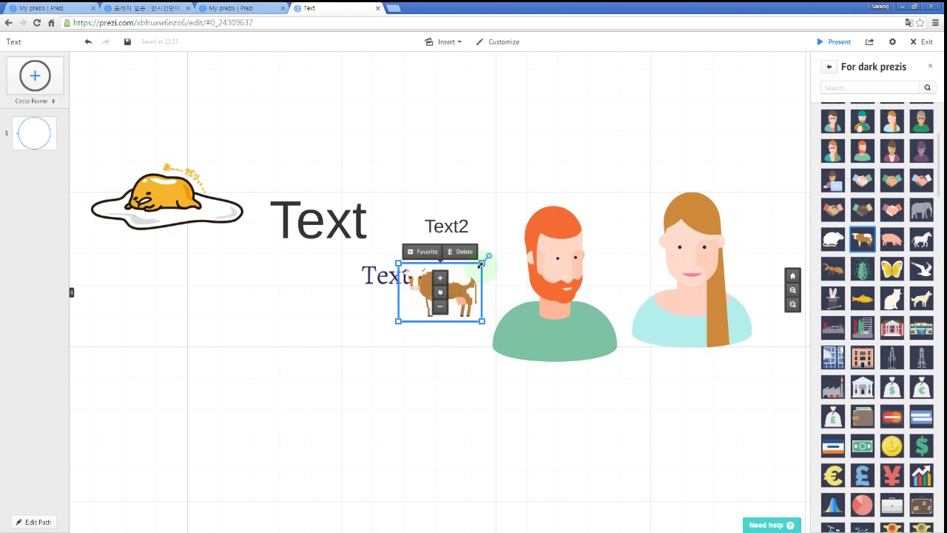
{"action": "left_click_drag", "start_coordinate": [885, 270], "coordinate": [562, 418]}
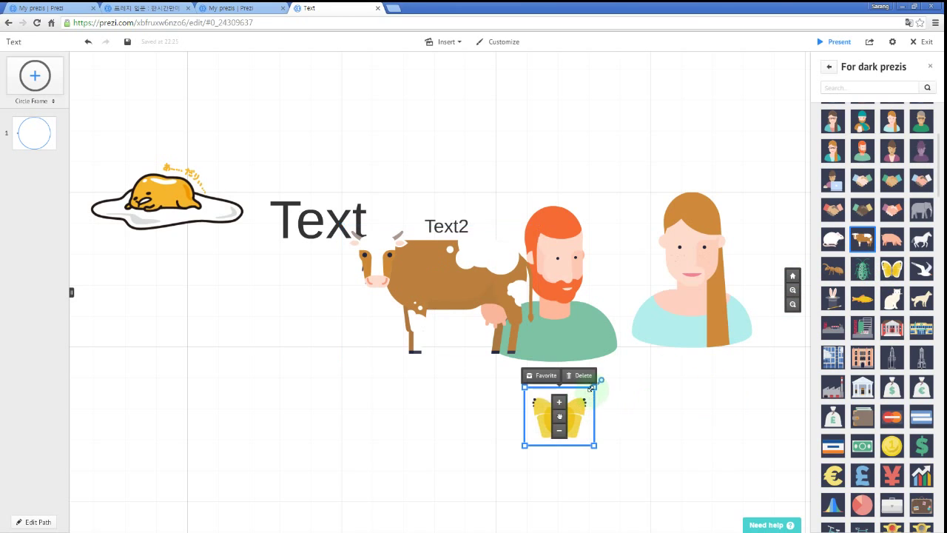
{"action": "left_click_drag", "start_coordinate": [592, 431], "coordinate": [252, 346]}
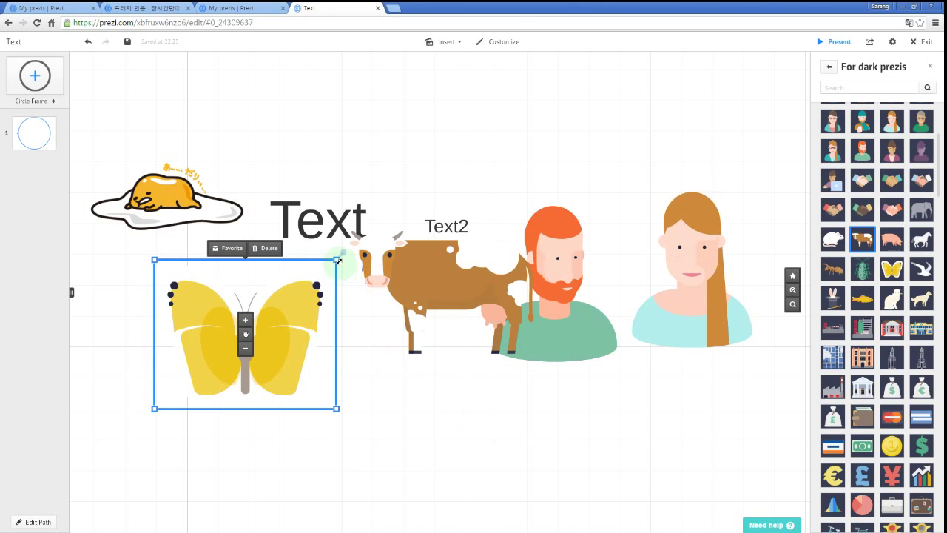
{"action": "mouse_move", "coordinate": [337, 260]}
{"action": "left_mouse_down"}
{"action": "mouse_move", "coordinate": [384, 236]}
{"action": "mouse_move", "coordinate": [382, 223]}
{"action": "mouse_move", "coordinate": [325, 269]}
{"action": "mouse_move", "coordinate": [387, 237]}
{"action": "mouse_move", "coordinate": [395, 212]}
{"action": "mouse_move", "coordinate": [339, 261]}
{"action": "left_mouse_up"}
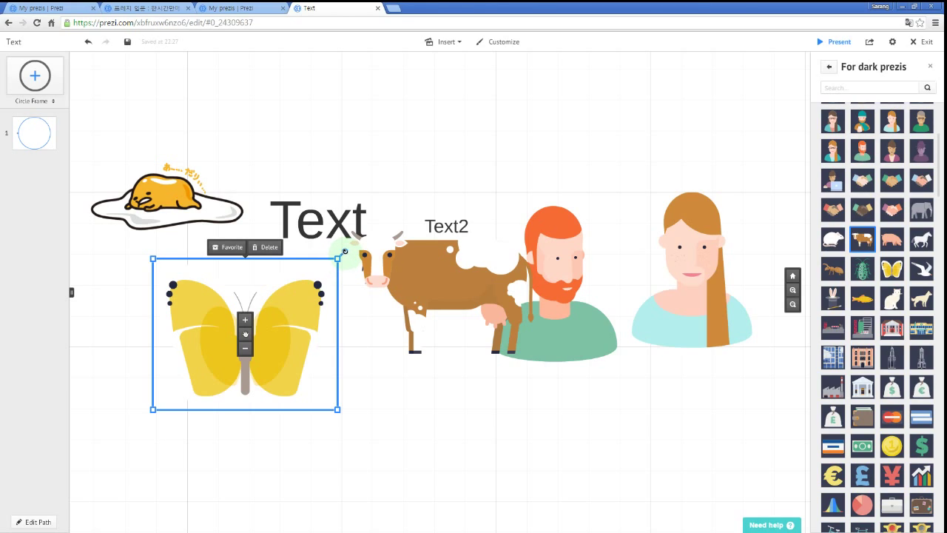
Tilt the butterfly at an angle and rotate the Text label steeply clockwise.
{"action": "left_click_drag", "start_coordinate": [345, 251], "coordinate": [328, 360]}
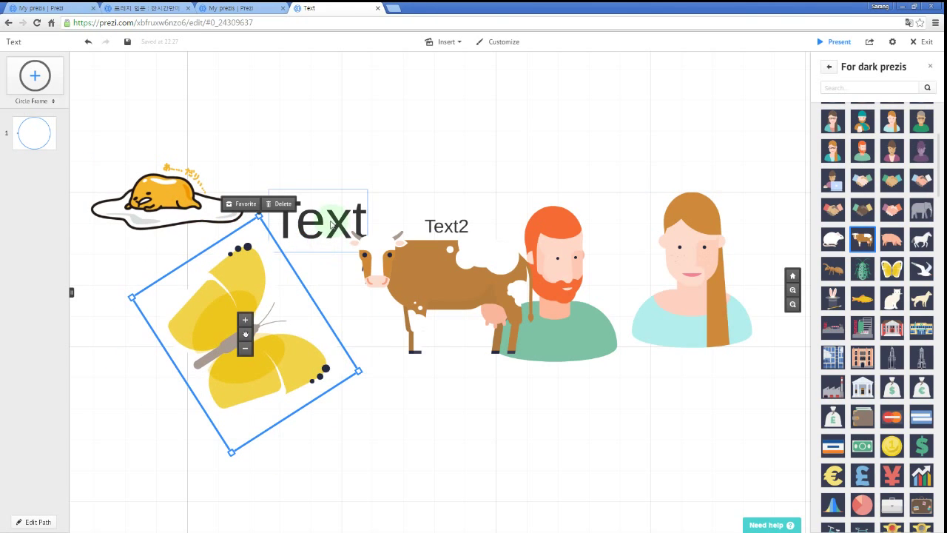
{"action": "left_click", "coordinate": [324, 229]}
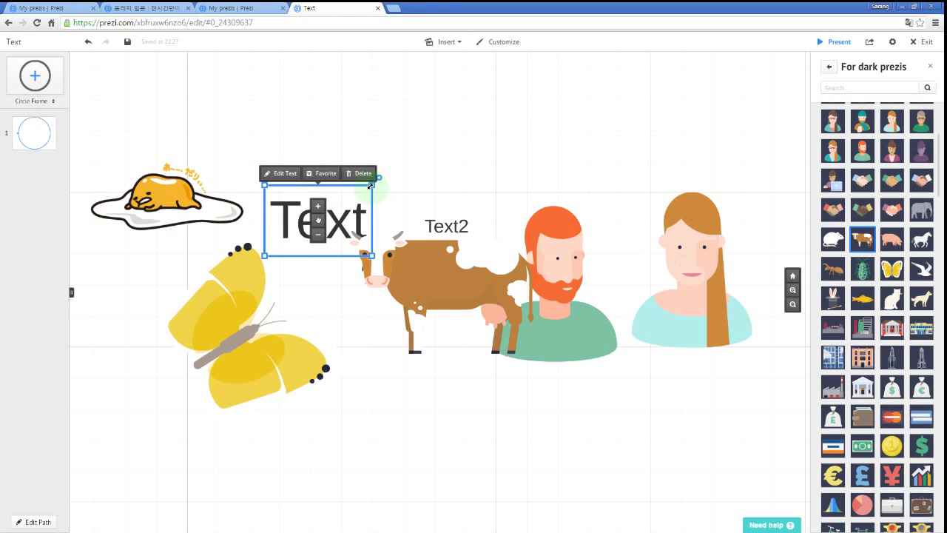
{"action": "left_click_drag", "start_coordinate": [378, 179], "coordinate": [377, 225]}
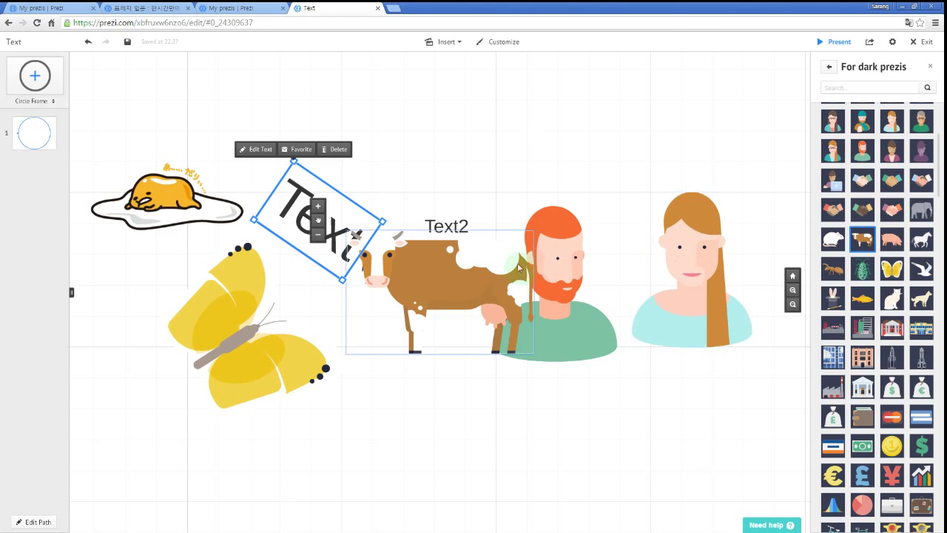
Close the symbols panel.
{"action": "left_click", "coordinate": [448, 42]}
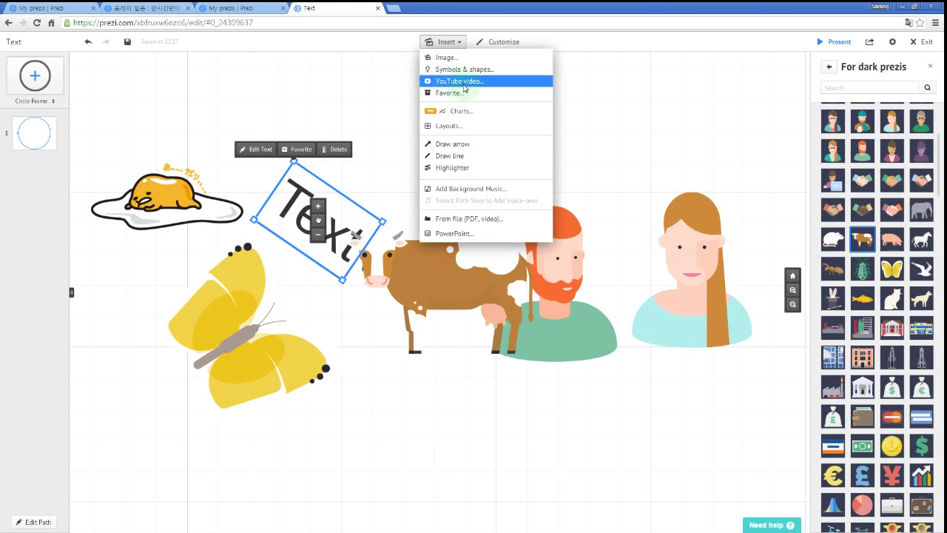
{"action": "left_click", "coordinate": [466, 168]}
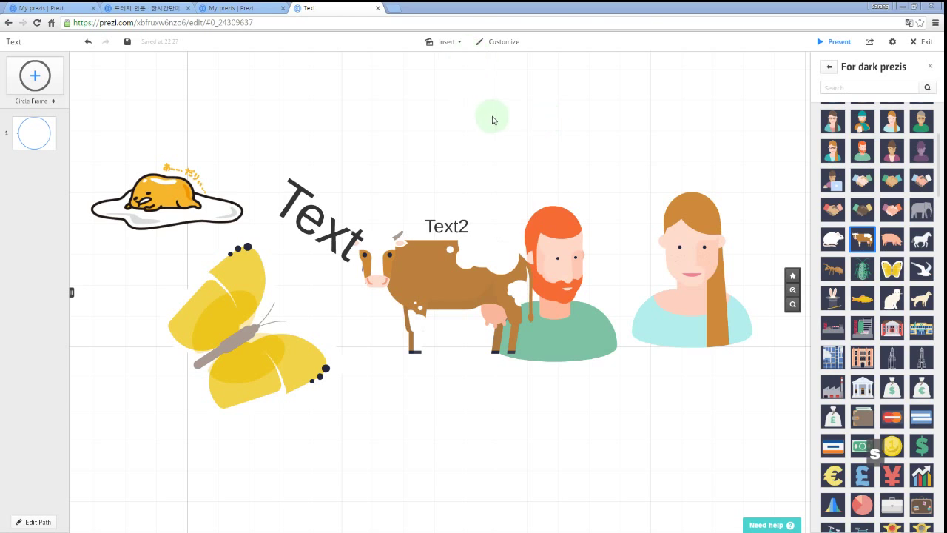
{"action": "left_click", "coordinate": [930, 66]}
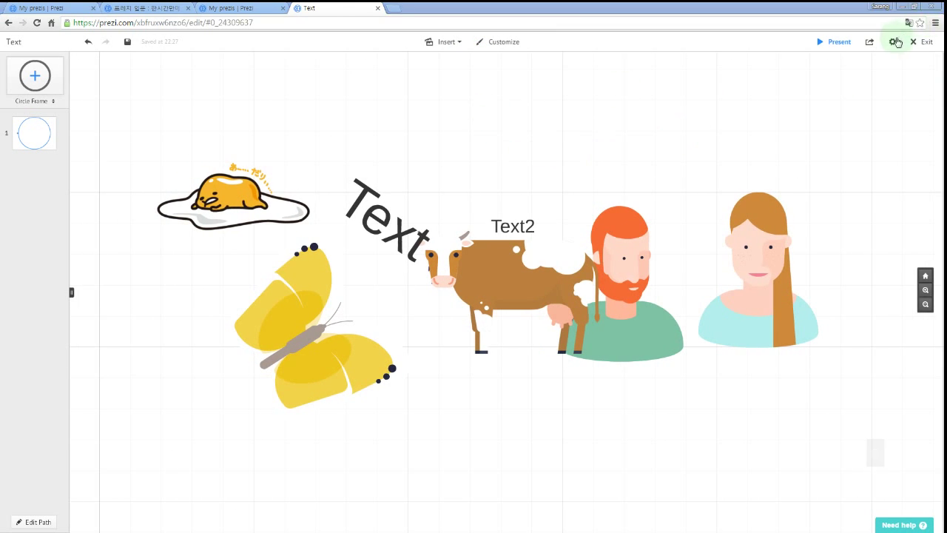
{"action": "left_click", "coordinate": [893, 42]}
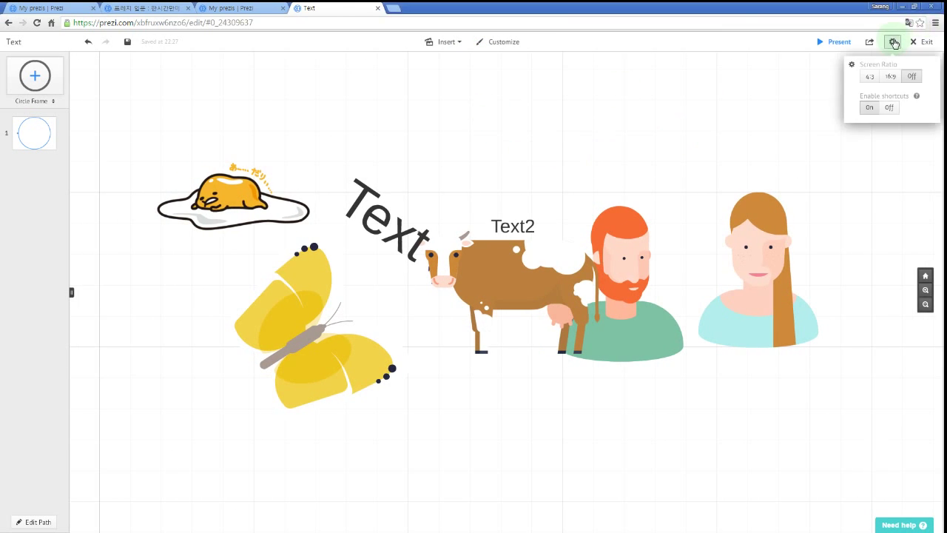
Draw a yellow highlighter scribble above Text2 and move the woman symbol onto it.
{"action": "left_click", "coordinate": [453, 43]}
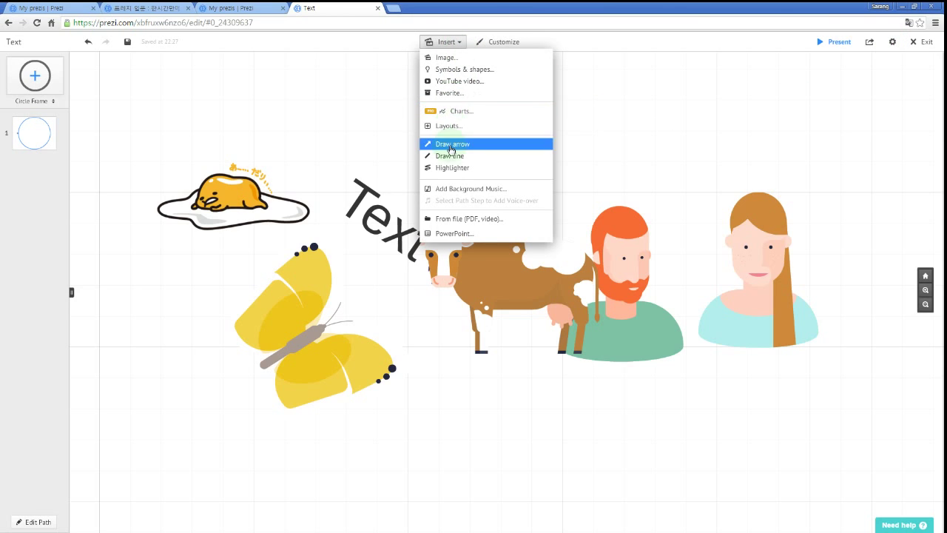
{"action": "left_click", "coordinate": [491, 143]}
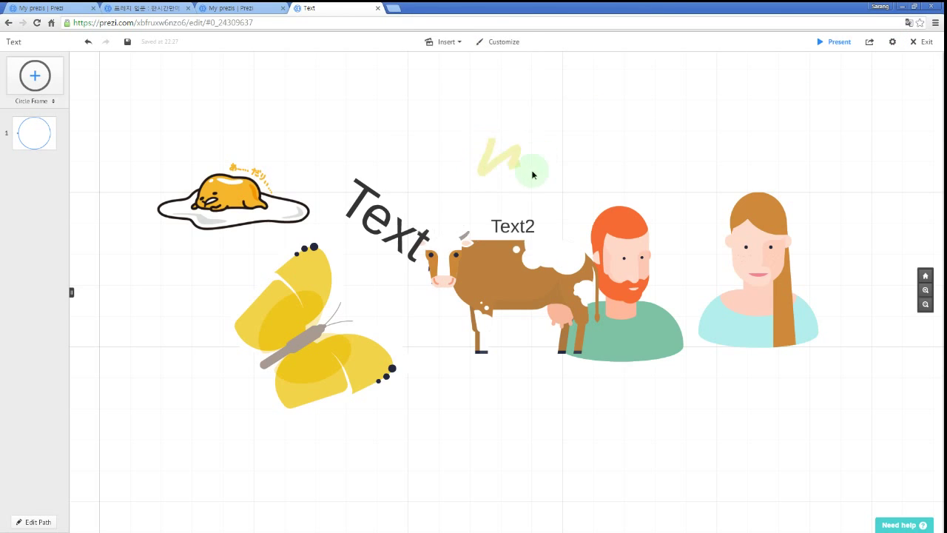
{"action": "left_click_drag", "start_coordinate": [518, 151], "coordinate": [549, 111]}
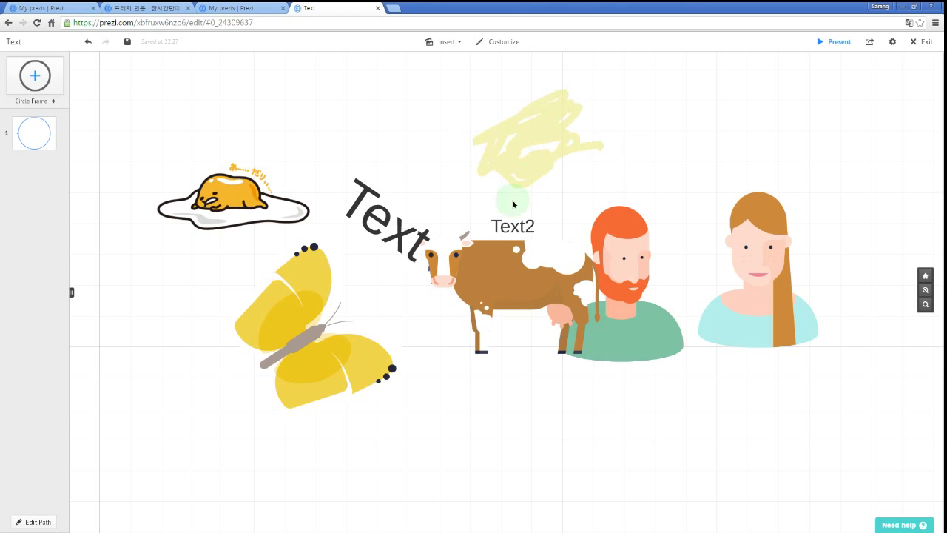
{"action": "mouse_move", "coordinate": [565, 105]}
{"action": "left_mouse_down"}
{"action": "mouse_move", "coordinate": [543, 89]}
{"action": "mouse_move", "coordinate": [537, 101]}
{"action": "mouse_move", "coordinate": [547, 103]}
{"action": "left_mouse_up"}
{"action": "left_click", "coordinate": [718, 219]}
{"action": "mouse_move", "coordinate": [767, 249]}
{"action": "left_mouse_down"}
{"action": "mouse_move", "coordinate": [574, 169]}
{"action": "mouse_move", "coordinate": [601, 130]}
{"action": "left_mouse_up"}
Bring the woman symbol in front of the yellow scribble and shift it slightly left and down.
{"action": "right_click", "coordinate": [605, 116]}
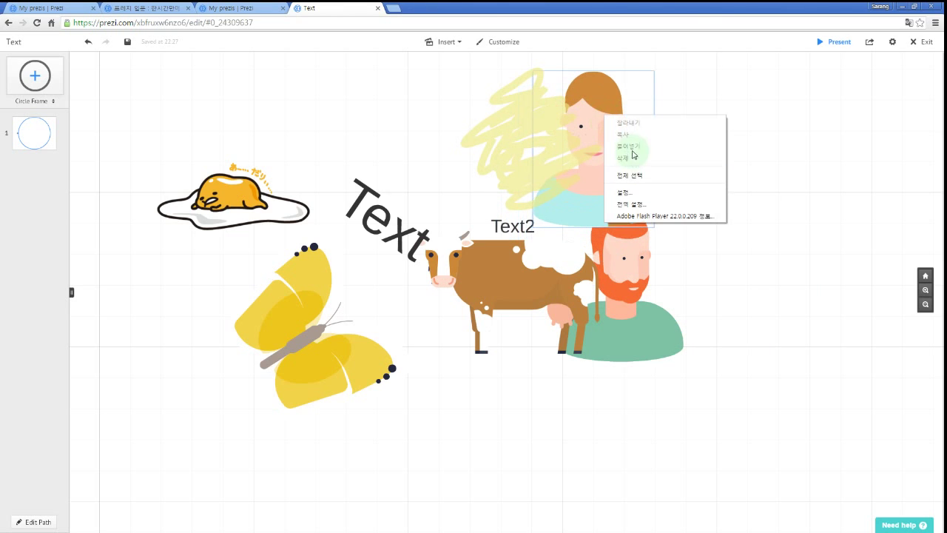
{"action": "left_click", "coordinate": [593, 128]}
{"action": "right_click", "coordinate": [601, 107]}
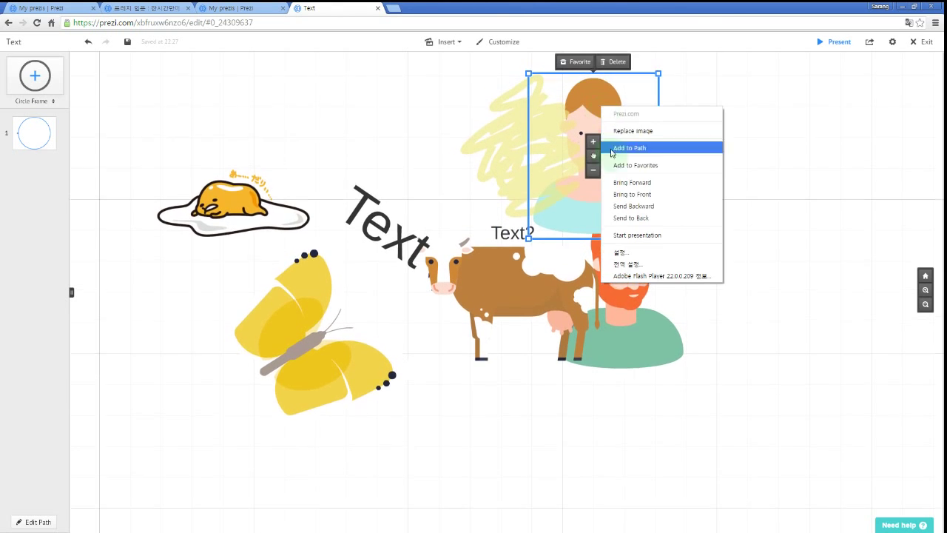
{"action": "left_click", "coordinate": [633, 194]}
{"action": "mouse_move", "coordinate": [595, 158]}
{"action": "left_mouse_down"}
{"action": "mouse_move", "coordinate": [570, 173]}
{"action": "mouse_move", "coordinate": [567, 158]}
{"action": "left_mouse_up"}
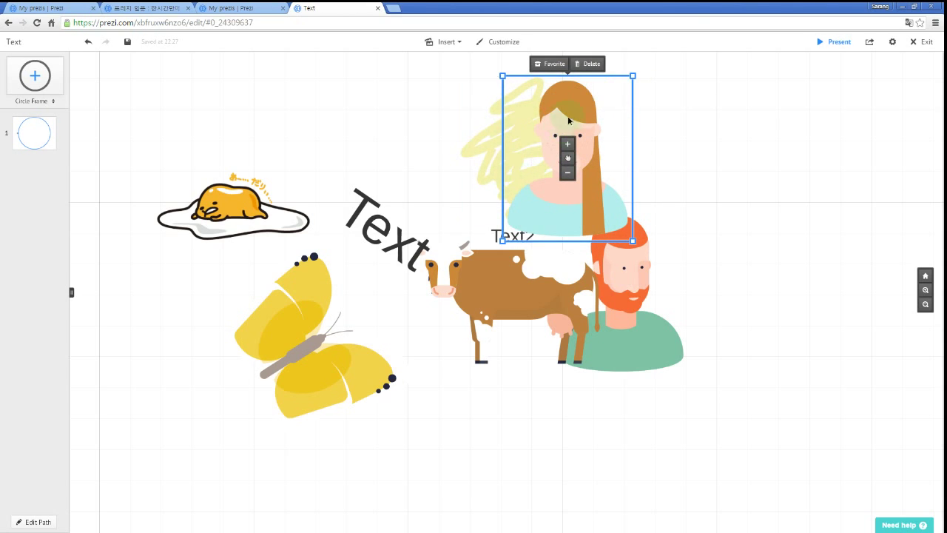
{"action": "left_click_drag", "start_coordinate": [570, 122], "coordinate": [547, 134]}
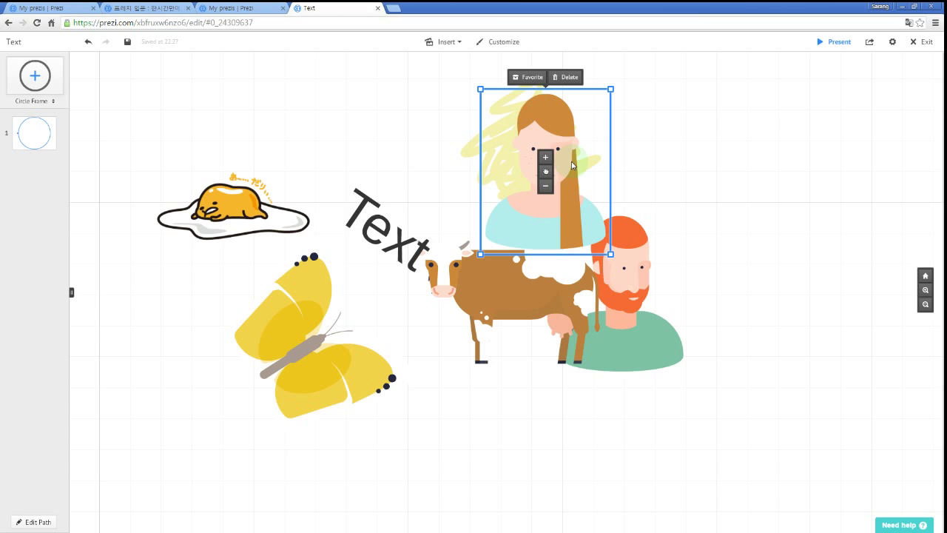
Reopen the symbols library on the For light prezis set's person icons.
{"action": "left_click", "coordinate": [461, 43]}
{"action": "left_click", "coordinate": [464, 69]}
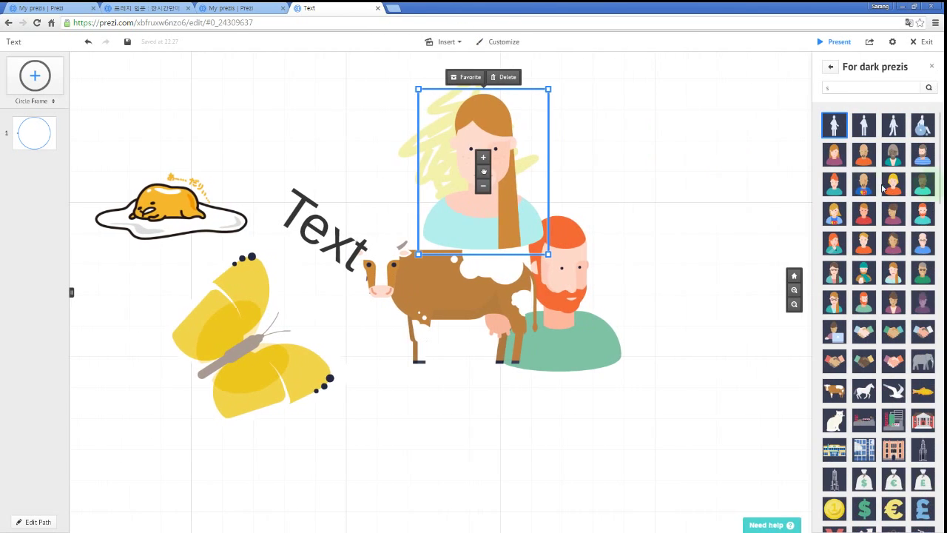
{"action": "scroll", "coordinate": [911, 275], "scroll_direction": "down", "scroll_amount": 15}
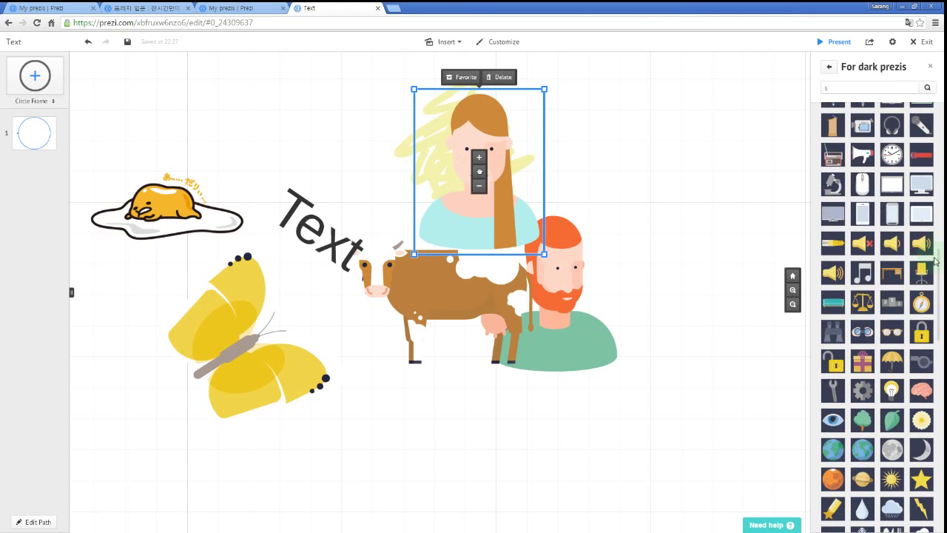
{"action": "left_click_drag", "start_coordinate": [938, 256], "coordinate": [936, 104]}
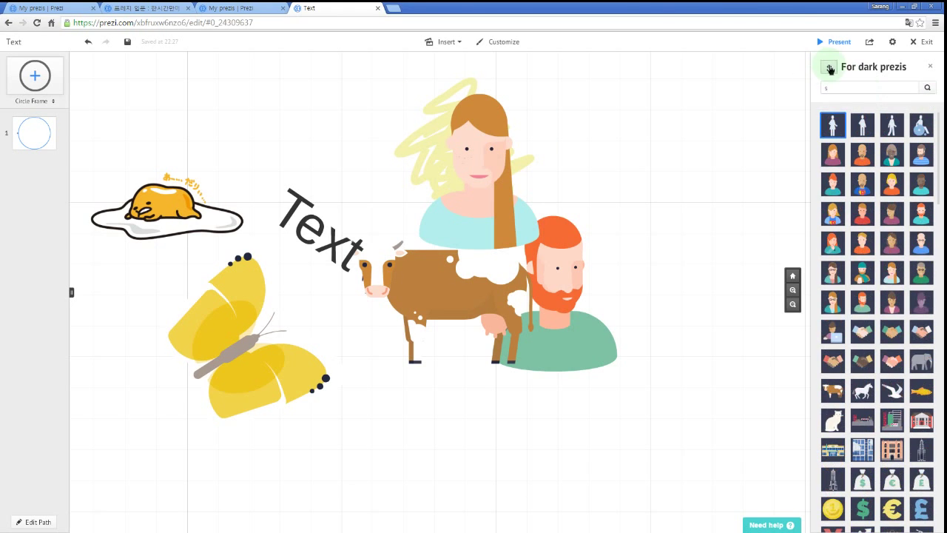
{"action": "left_click", "coordinate": [829, 68]}
{"action": "left_click", "coordinate": [906, 119]}
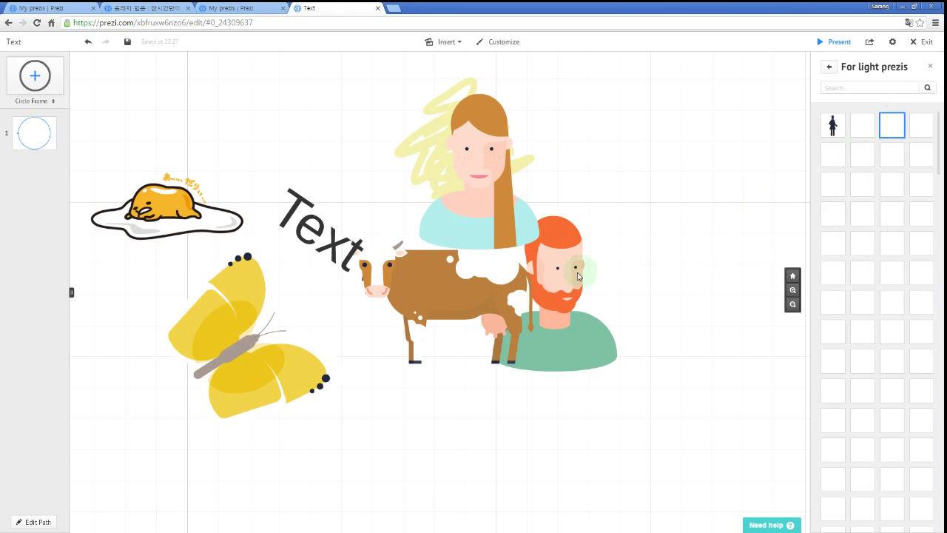
{"action": "left_click", "coordinate": [575, 319]}
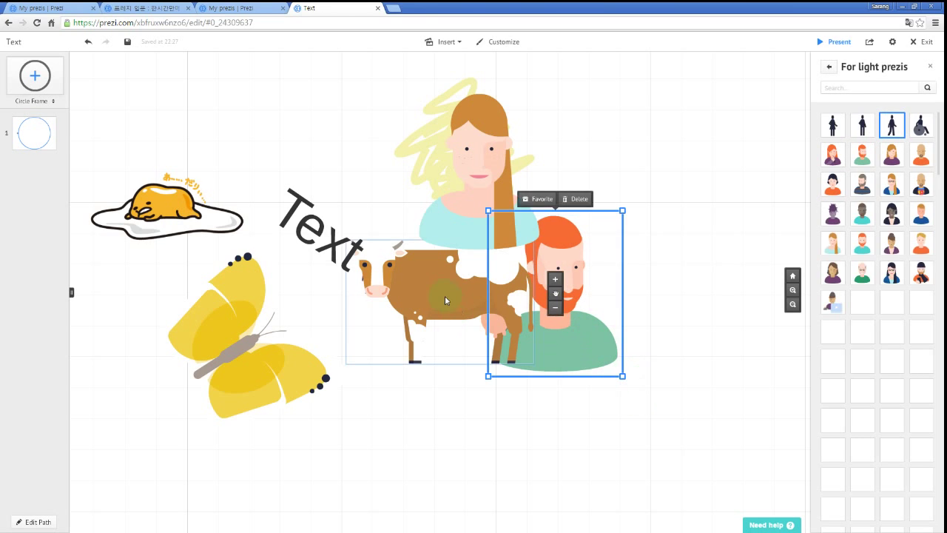
Delete the red-haired man, woman, cow, yellow scribble and butterfly from the canvas.
{"action": "key", "text": "Delete"}
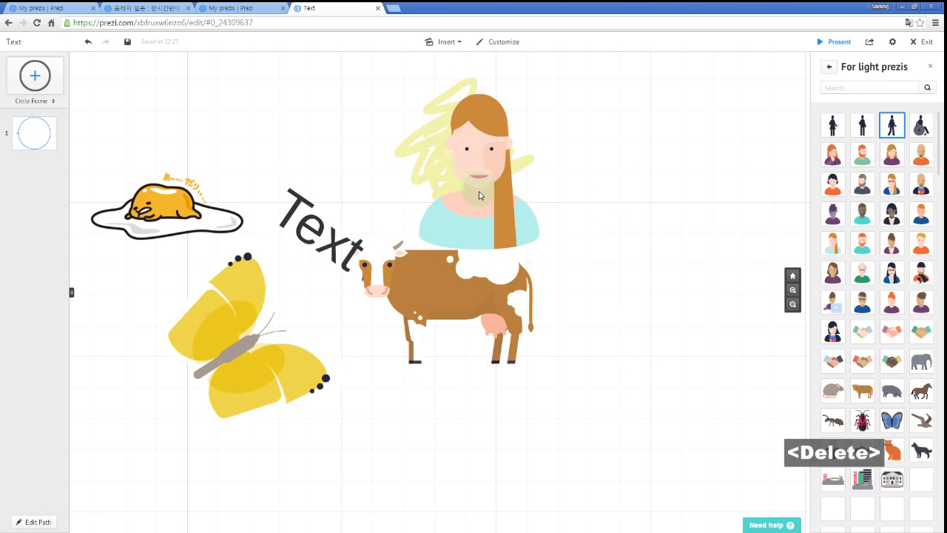
{"action": "left_click", "coordinate": [482, 186]}
{"action": "key", "text": "Delete"}
{"action": "left_click", "coordinate": [432, 297]}
{"action": "key", "text": "Delete"}
{"action": "left_click", "coordinate": [460, 177]}
{"action": "key", "text": "Delete"}
{"action": "left_click", "coordinate": [271, 321]}
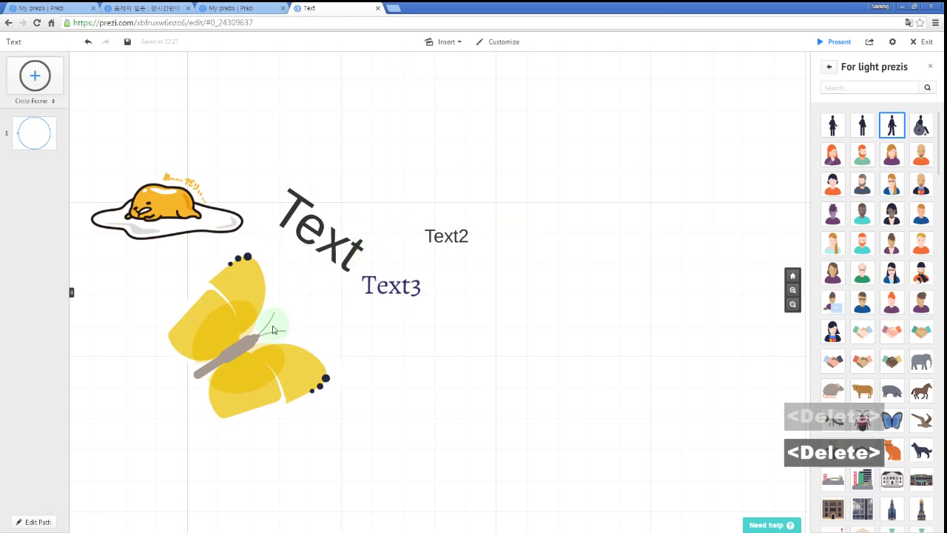
{"action": "key", "text": "Delete"}
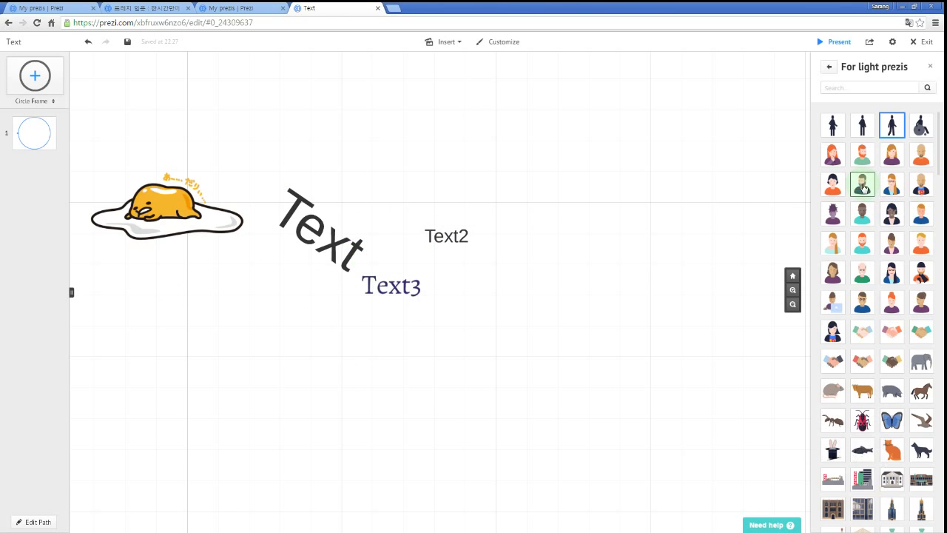
Place one bearded-man symbol right of Text2, remove the duplicate, and enlarge it.
{"action": "left_click", "coordinate": [862, 185]}
{"action": "left_click_drag", "start_coordinate": [862, 185], "coordinate": [575, 244]}
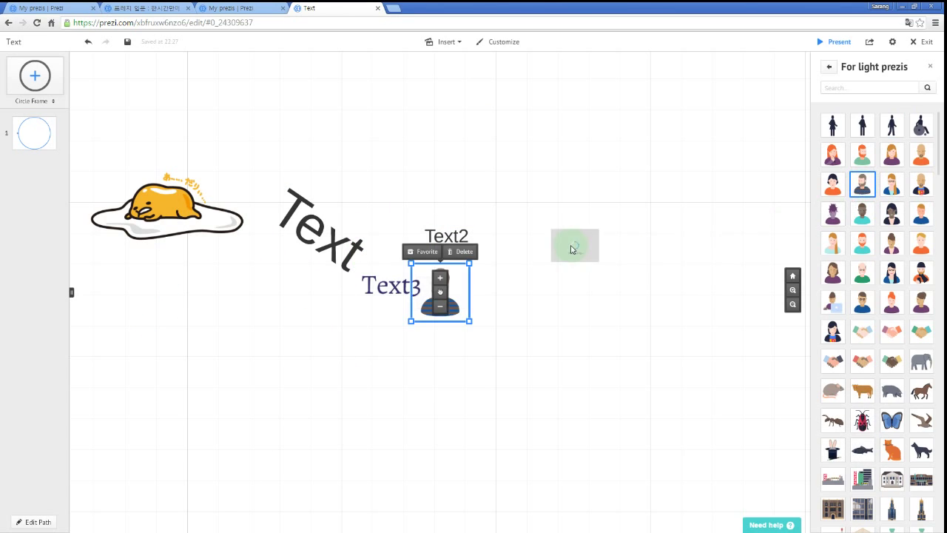
{"action": "key", "text": "Delete"}
{"action": "left_click", "coordinate": [575, 266]}
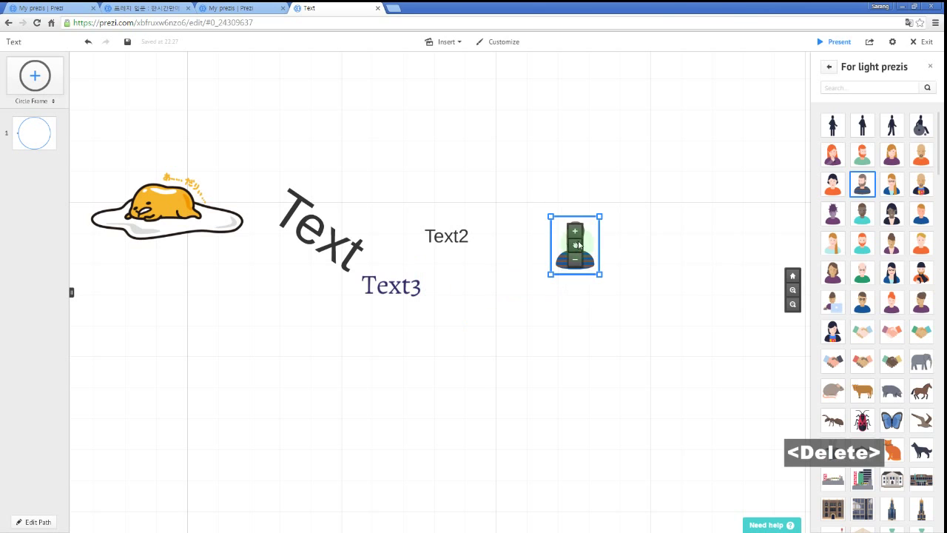
{"action": "left_click_drag", "start_coordinate": [597, 216], "coordinate": [683, 167]}
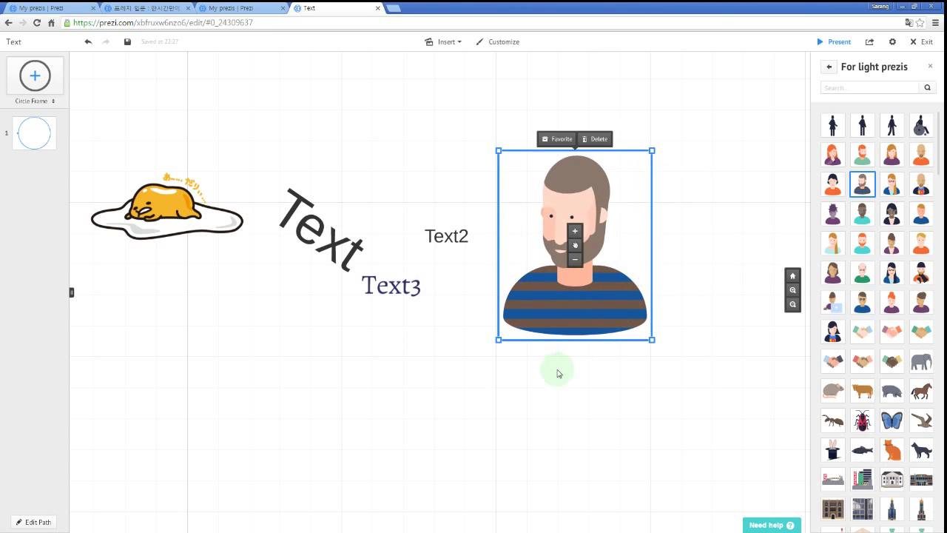
{"action": "left_click_drag", "start_coordinate": [480, 389], "coordinate": [476, 376]}
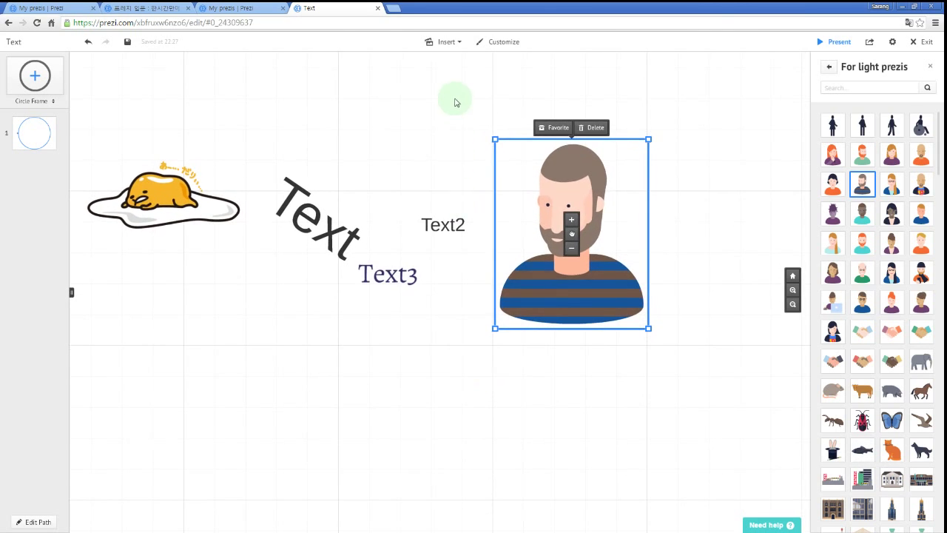
Draw a long blue arrow pointing right above the text.
{"action": "left_click", "coordinate": [461, 46]}
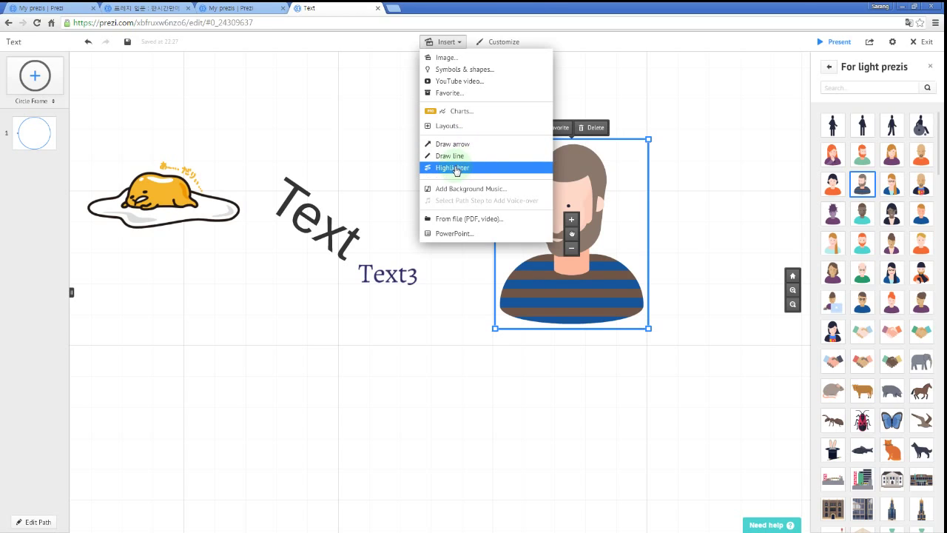
{"action": "left_click", "coordinate": [452, 147]}
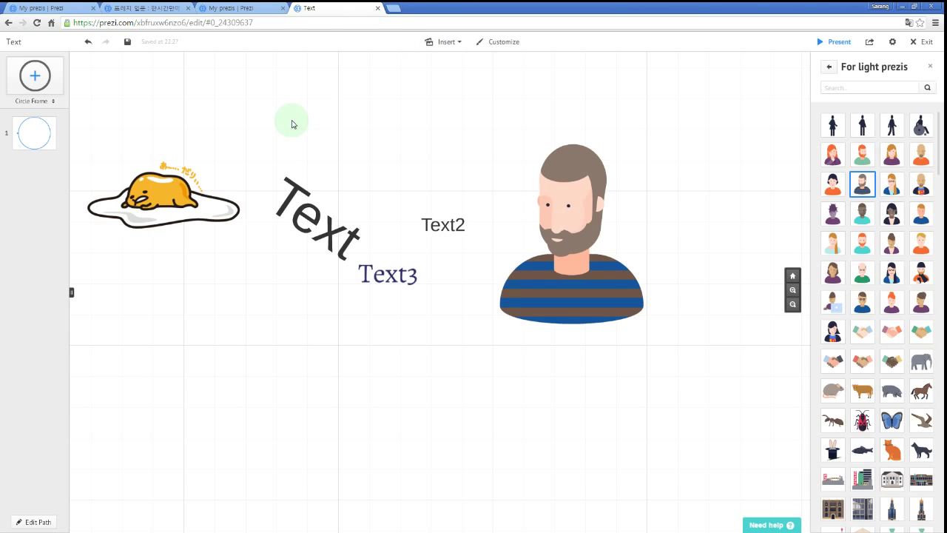
{"action": "left_click_drag", "start_coordinate": [292, 121], "coordinate": [563, 110]}
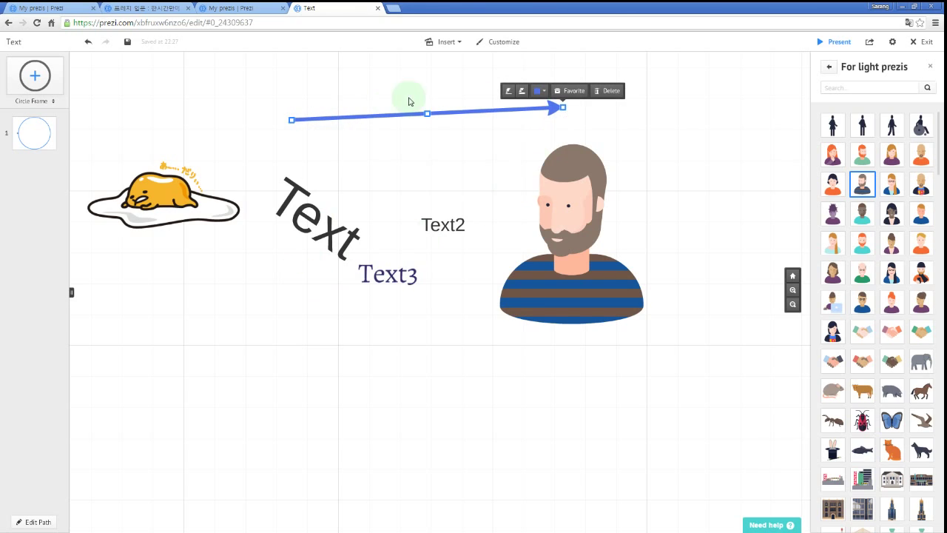
Draw a second, shorter arrow and angle it up-right toward the bearded man's head.
{"action": "left_click", "coordinate": [443, 42]}
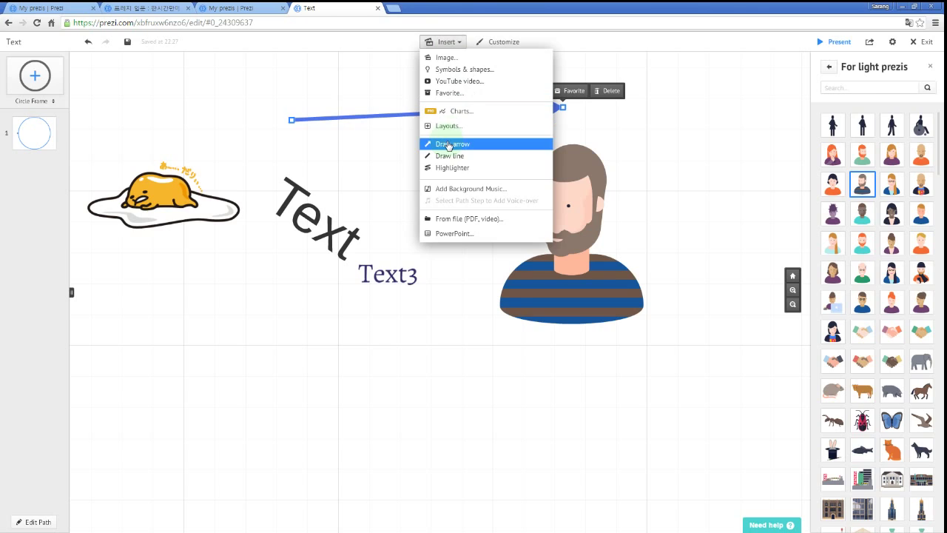
{"action": "left_click", "coordinate": [448, 146]}
{"action": "mouse_move", "coordinate": [334, 158]}
{"action": "left_mouse_down"}
{"action": "mouse_move", "coordinate": [486, 143]}
{"action": "mouse_move", "coordinate": [484, 160]}
{"action": "mouse_move", "coordinate": [507, 170]}
{"action": "left_mouse_up"}
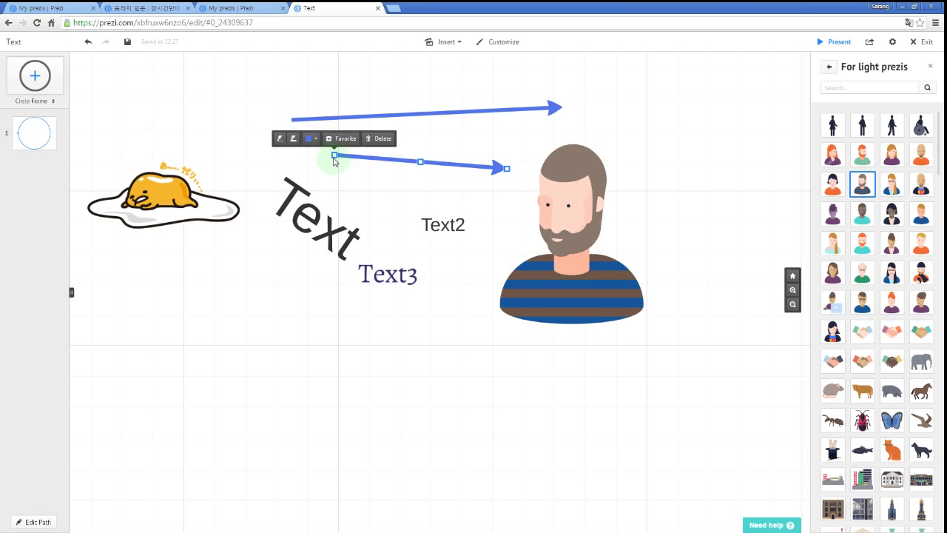
{"action": "left_click_drag", "start_coordinate": [334, 156], "coordinate": [364, 177]}
{"action": "left_click_drag", "start_coordinate": [508, 169], "coordinate": [367, 98]}
{"action": "left_click_drag", "start_coordinate": [413, 131], "coordinate": [505, 138]}
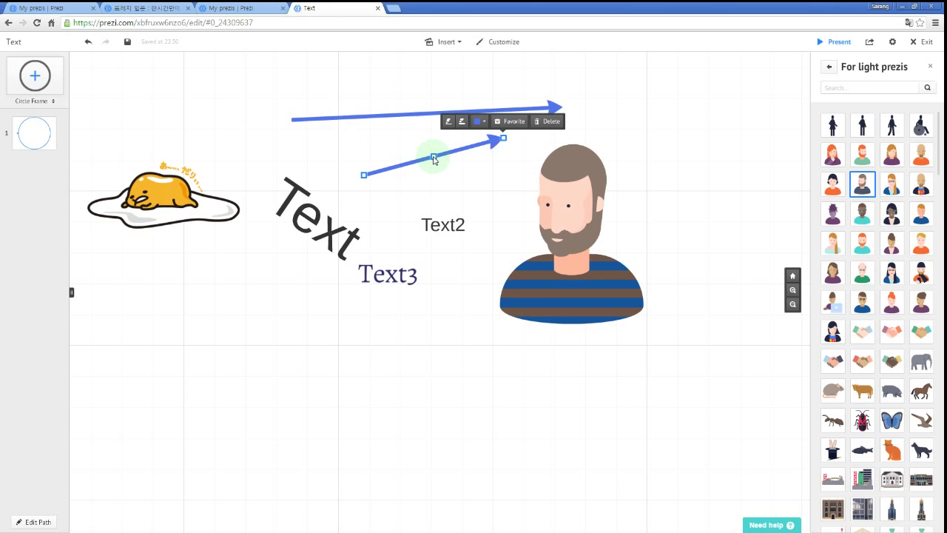
Curve the second arrow over the blue one, make it thick, and colour it yellow-green.
{"action": "left_click_drag", "start_coordinate": [433, 157], "coordinate": [383, 97]}
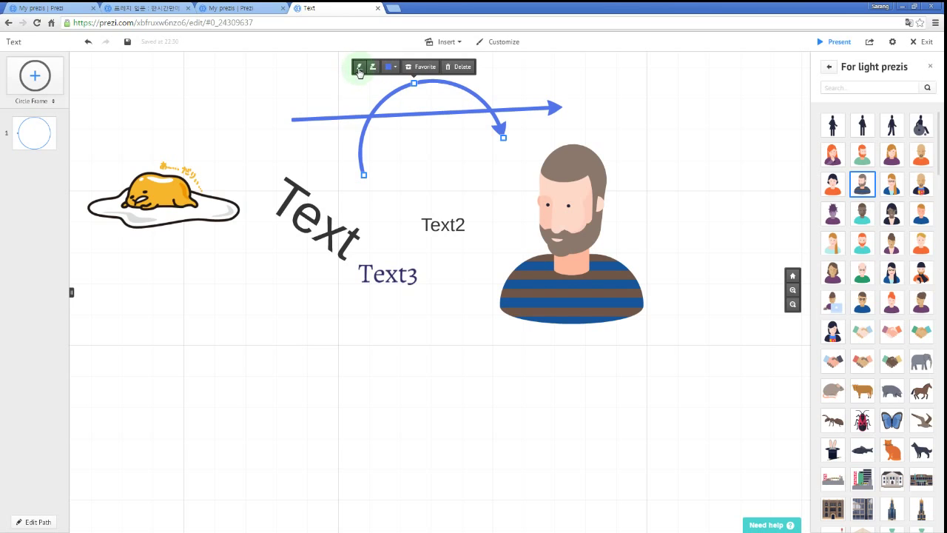
{"action": "left_click", "coordinate": [360, 69]}
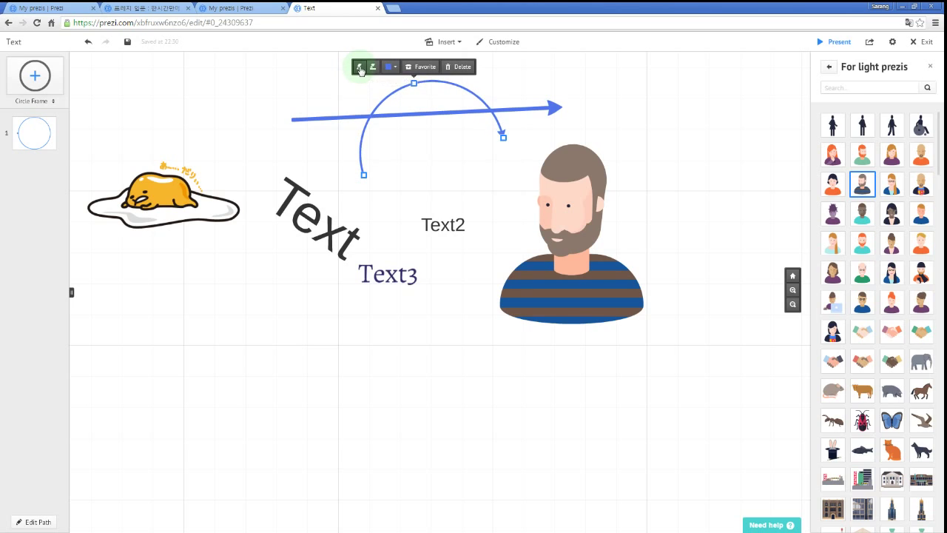
{"action": "left_click", "coordinate": [374, 67]}
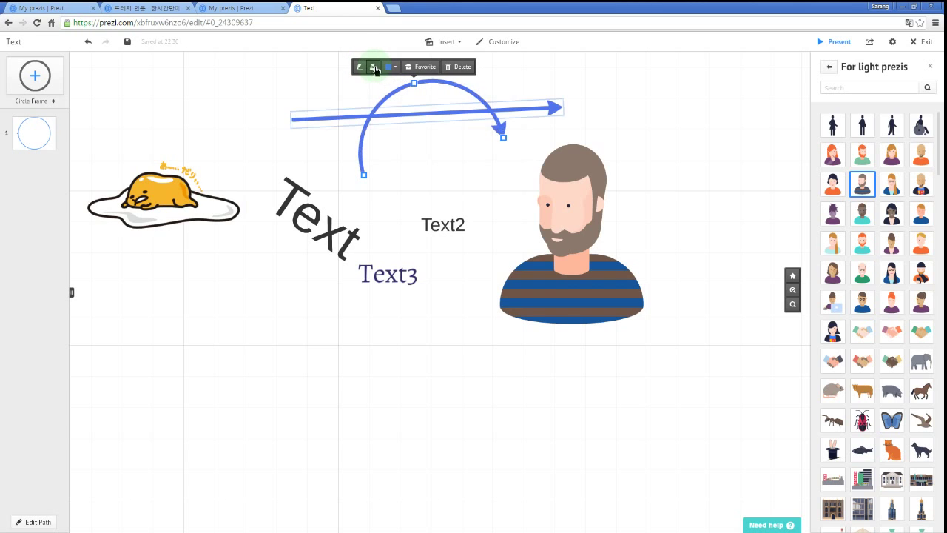
{"action": "left_click", "coordinate": [389, 66]}
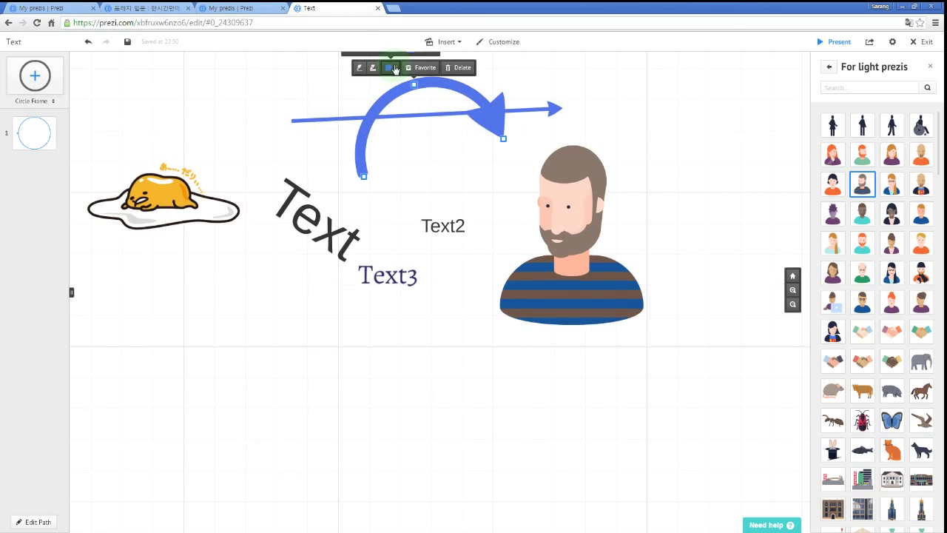
{"action": "left_click", "coordinate": [393, 97]}
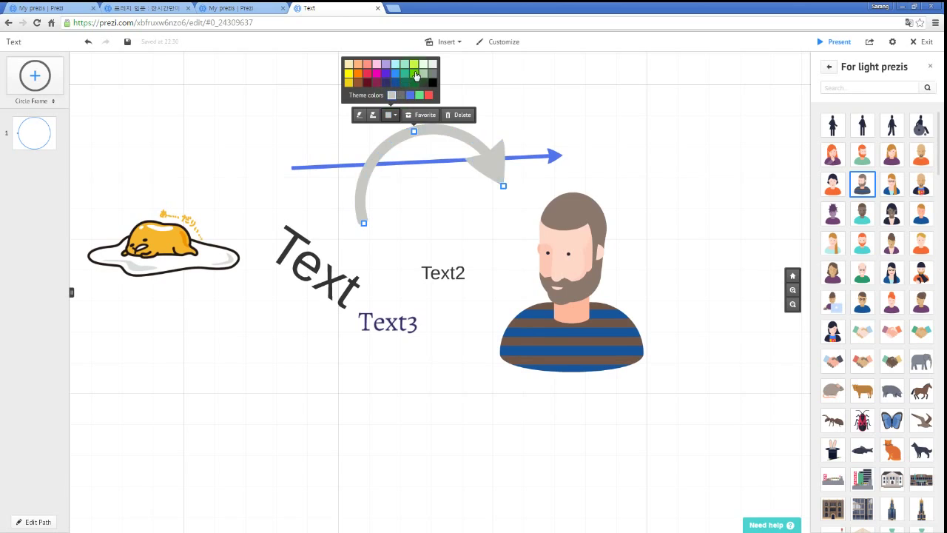
{"action": "left_click", "coordinate": [415, 66]}
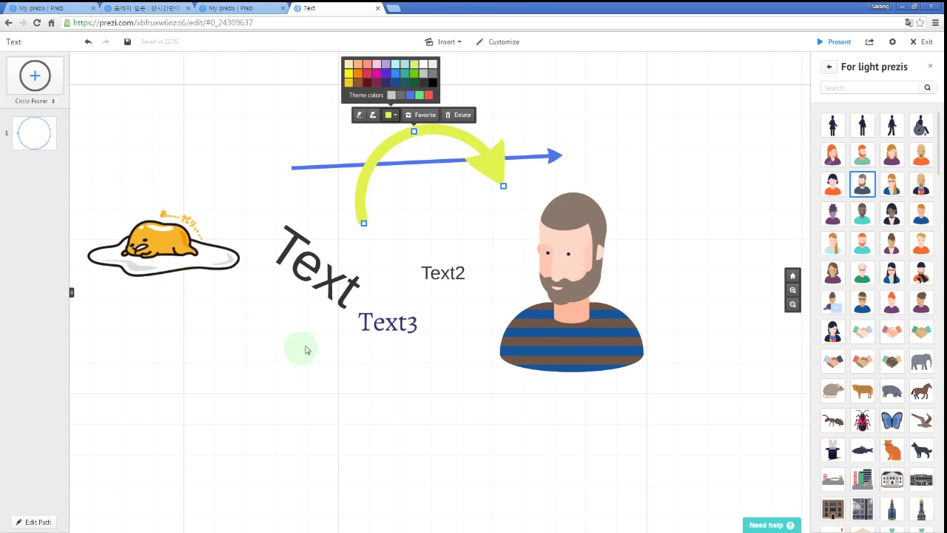
{"action": "left_click_drag", "start_coordinate": [417, 234], "coordinate": [412, 240]}
{"action": "left_click", "coordinate": [448, 42]}
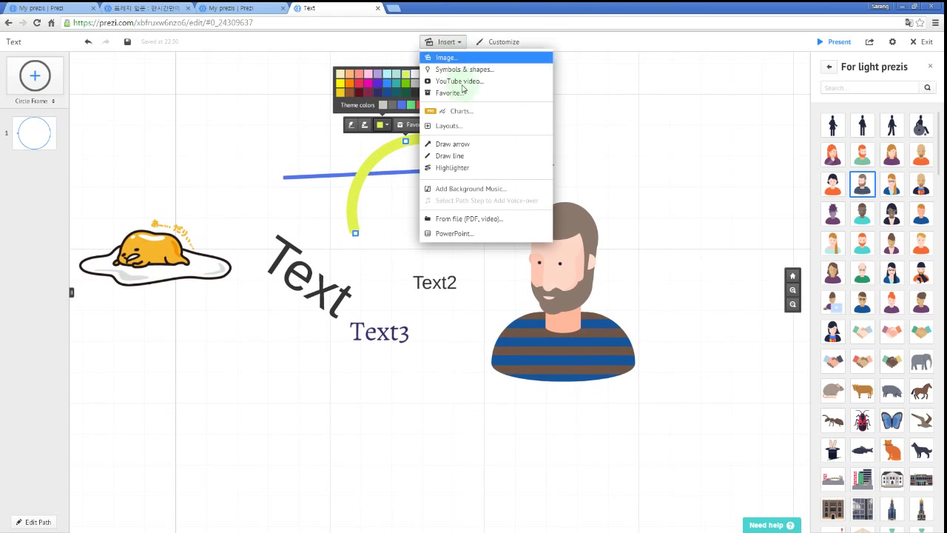
Draw a yellow-green line across the top right and bend it into a gentle curve.
{"action": "left_click", "coordinate": [460, 156]}
{"action": "left_click_drag", "start_coordinate": [543, 113], "coordinate": [720, 118]}
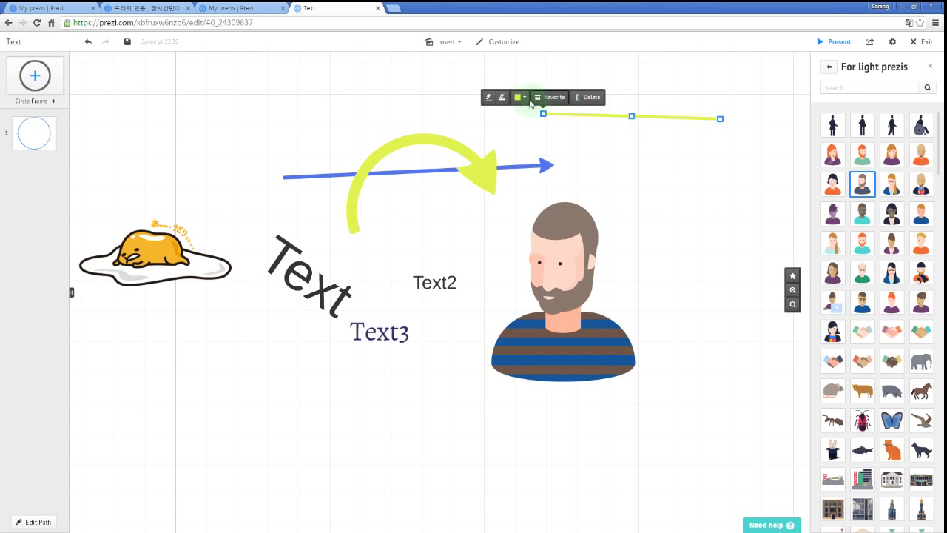
{"action": "left_click_drag", "start_coordinate": [631, 117], "coordinate": [630, 127]}
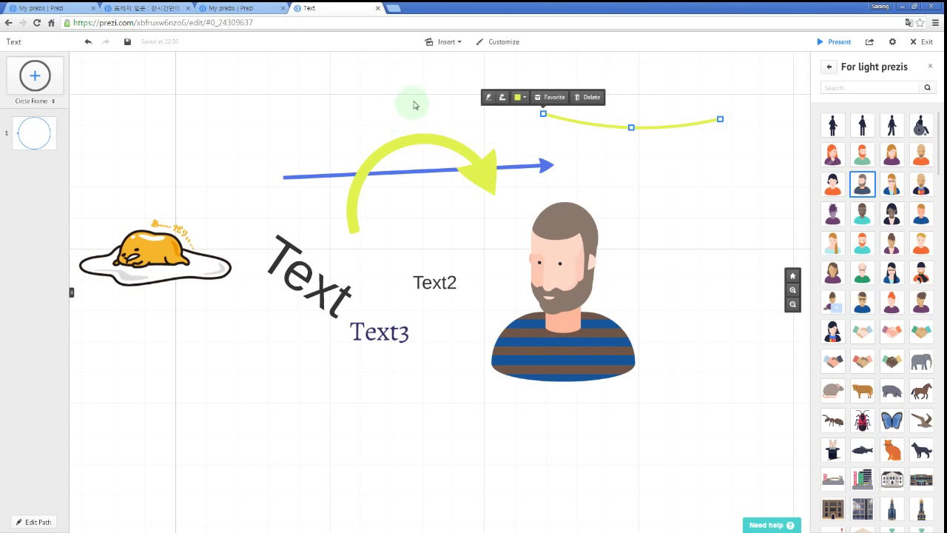
Scribble a highlighter squiggle from above the blue arrow down over both arrows.
{"action": "left_click", "coordinate": [453, 45]}
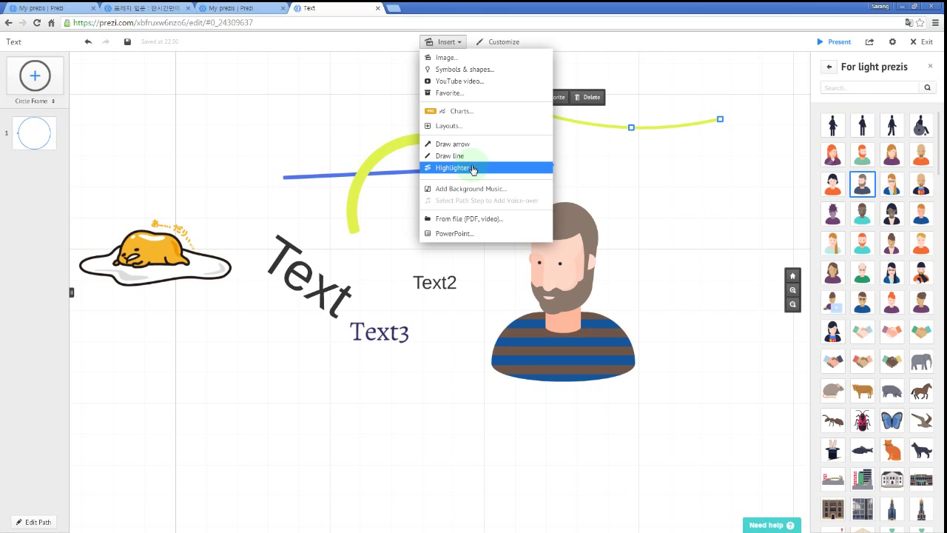
{"action": "left_click", "coordinate": [472, 168]}
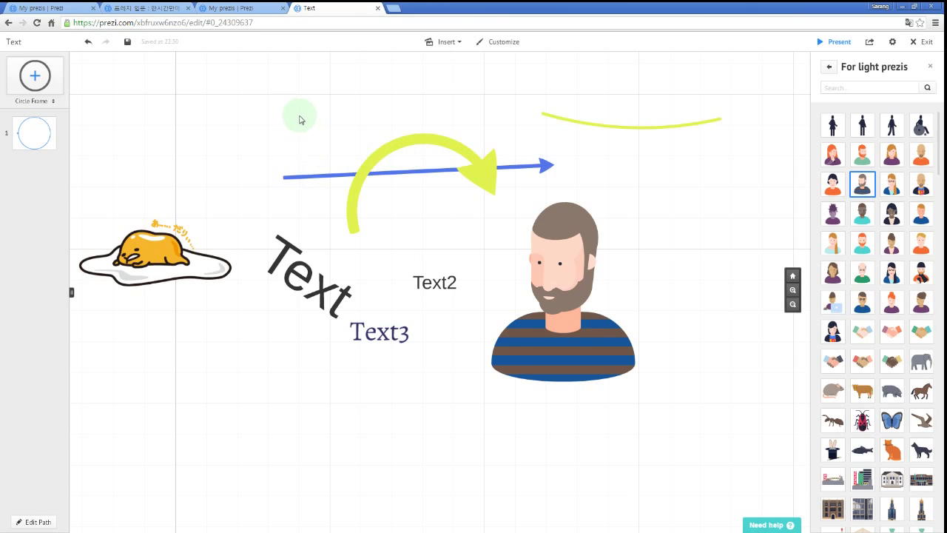
{"action": "mouse_move", "coordinate": [292, 111]}
{"action": "left_mouse_down"}
{"action": "mouse_move", "coordinate": [329, 91]}
{"action": "mouse_move", "coordinate": [340, 118]}
{"action": "mouse_move", "coordinate": [360, 120]}
{"action": "mouse_move", "coordinate": [387, 100]}
{"action": "left_mouse_up"}
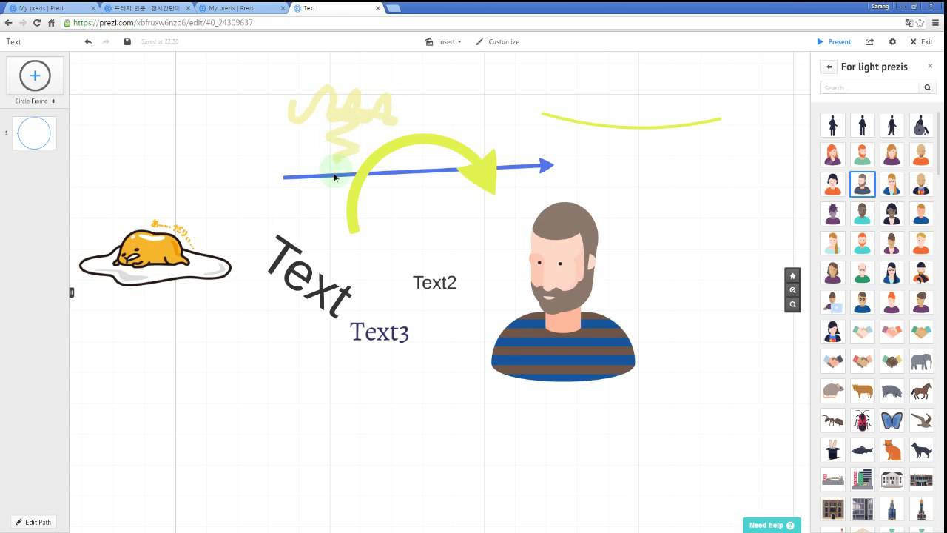
{"action": "left_click_drag", "start_coordinate": [375, 198], "coordinate": [459, 196]}
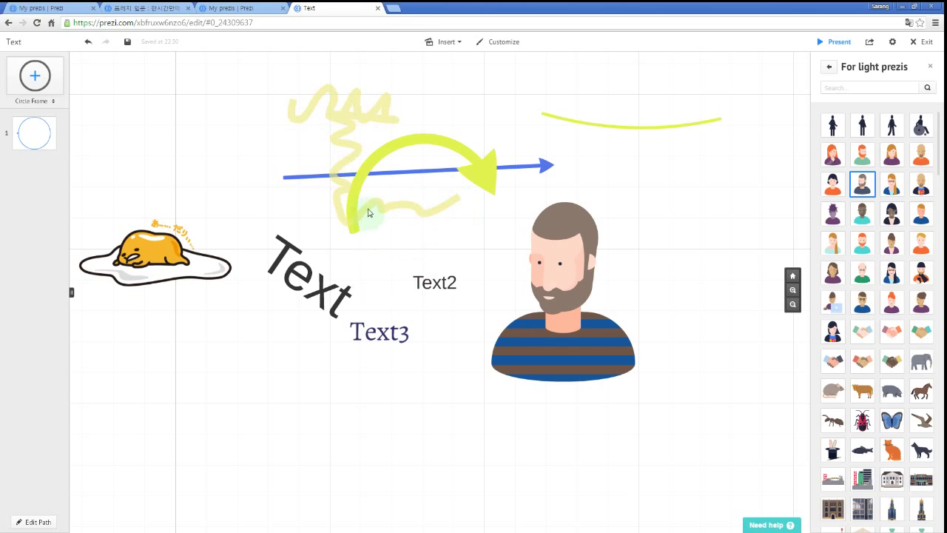
Change the highlighter squiggle's colour to salmon pink.
{"action": "left_click", "coordinate": [351, 134]}
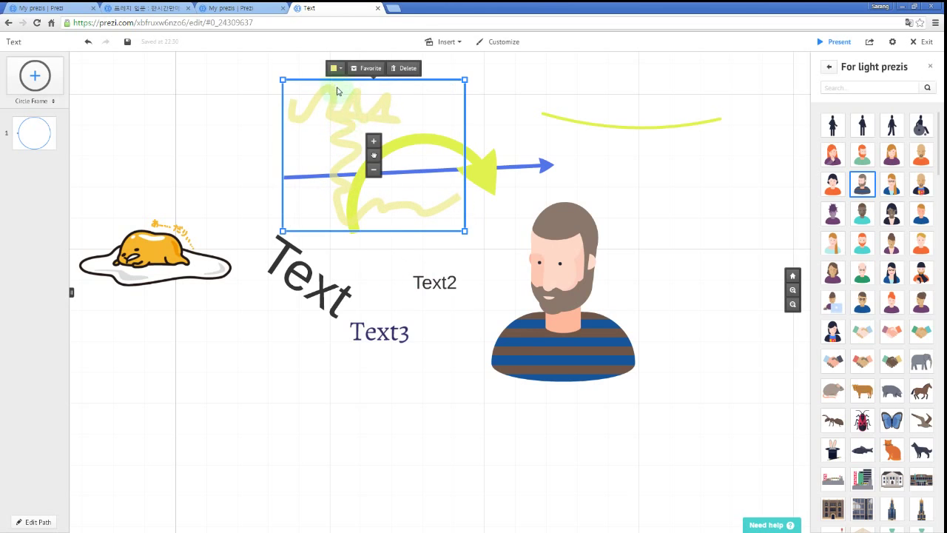
{"action": "left_click", "coordinate": [373, 142]}
{"action": "left_click", "coordinate": [374, 170]}
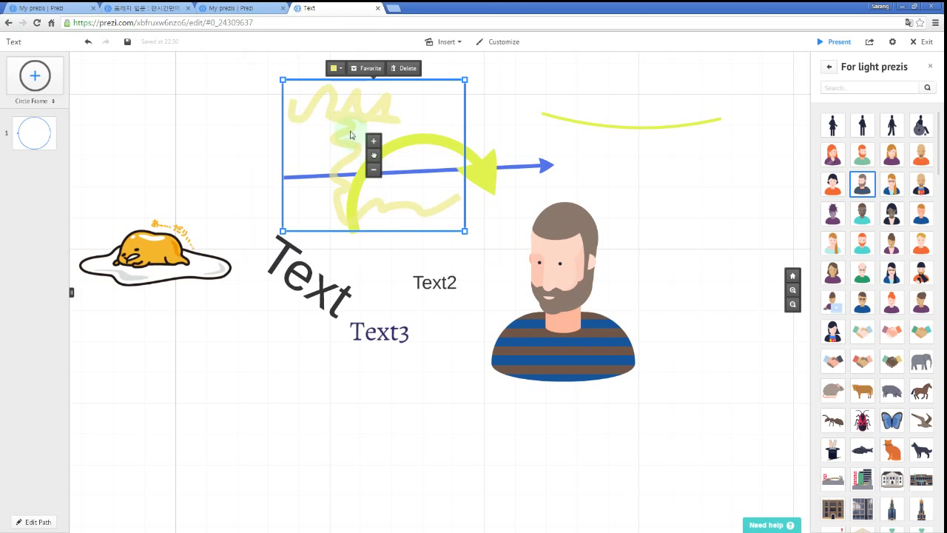
{"action": "left_click", "coordinate": [336, 68]}
{"action": "left_click", "coordinate": [368, 75]}
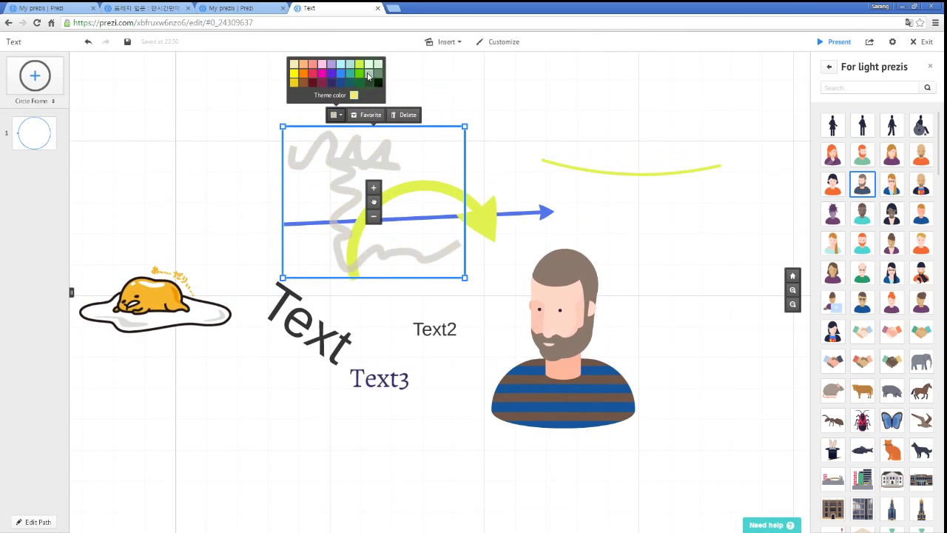
{"action": "left_click", "coordinate": [340, 67]}
{"action": "left_click", "coordinate": [311, 68]}
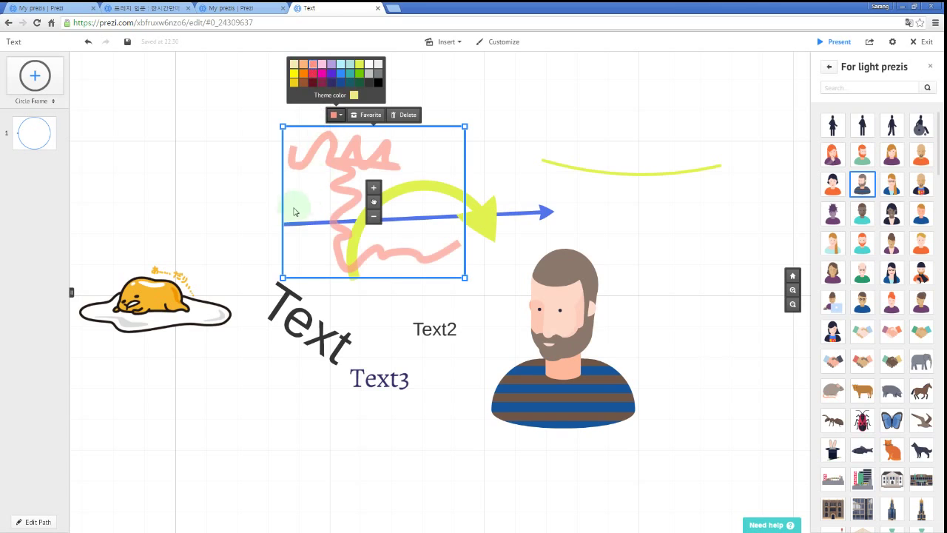
{"action": "left_click", "coordinate": [201, 196]}
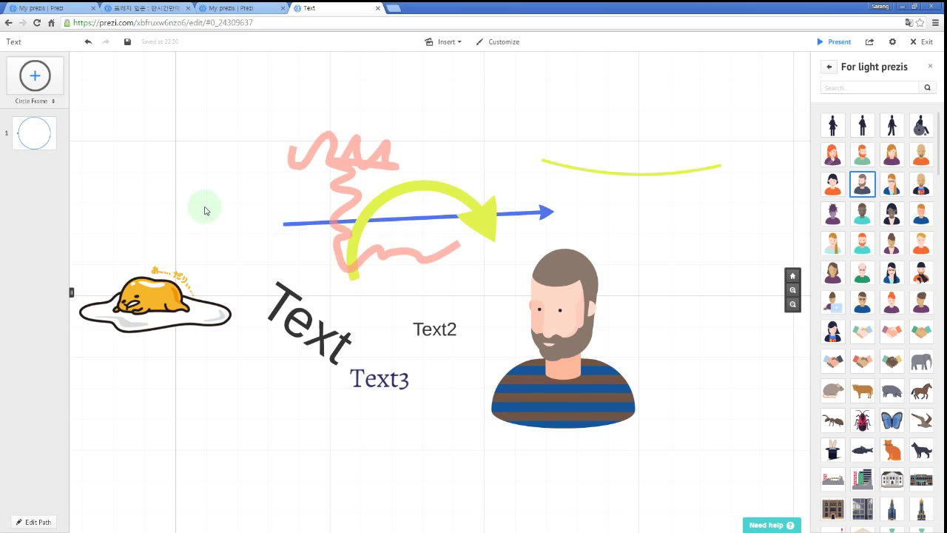
Open the YouTube video insert and dismiss it without adding a video.
{"action": "left_click", "coordinate": [446, 42]}
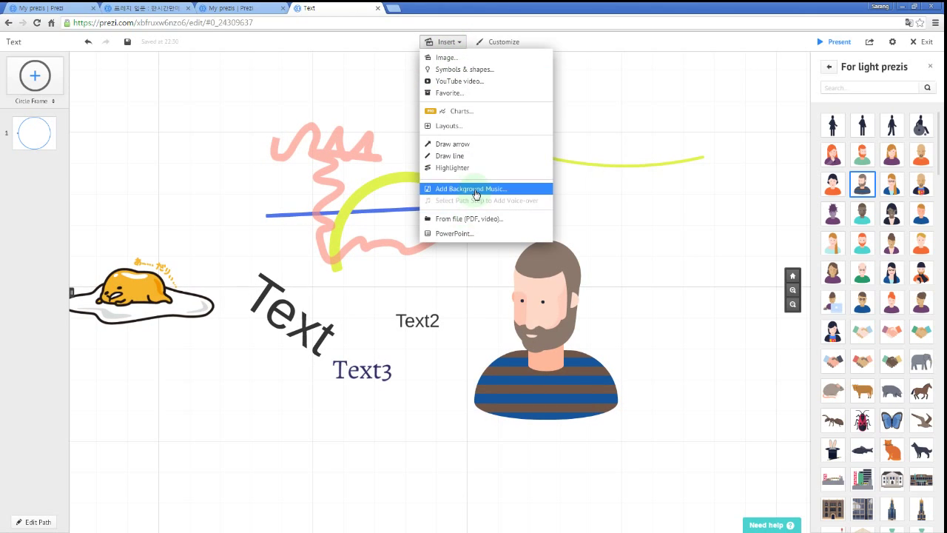
{"action": "left_click", "coordinate": [454, 83]}
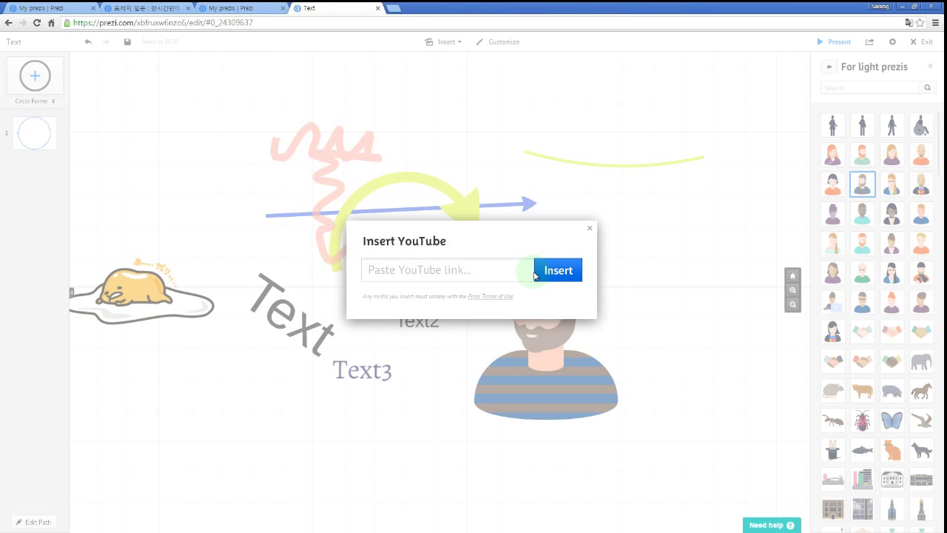
{"action": "left_click", "coordinate": [589, 228]}
{"action": "left_click", "coordinate": [452, 46]}
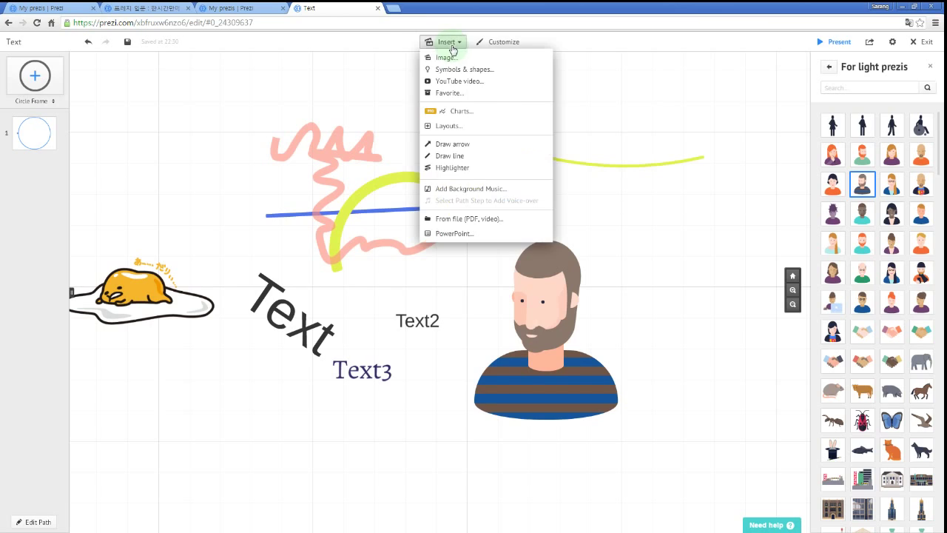
Import the commegg PowerPoint and browse its converted slides in the PPT Import panel.
{"action": "left_click", "coordinate": [447, 235]}
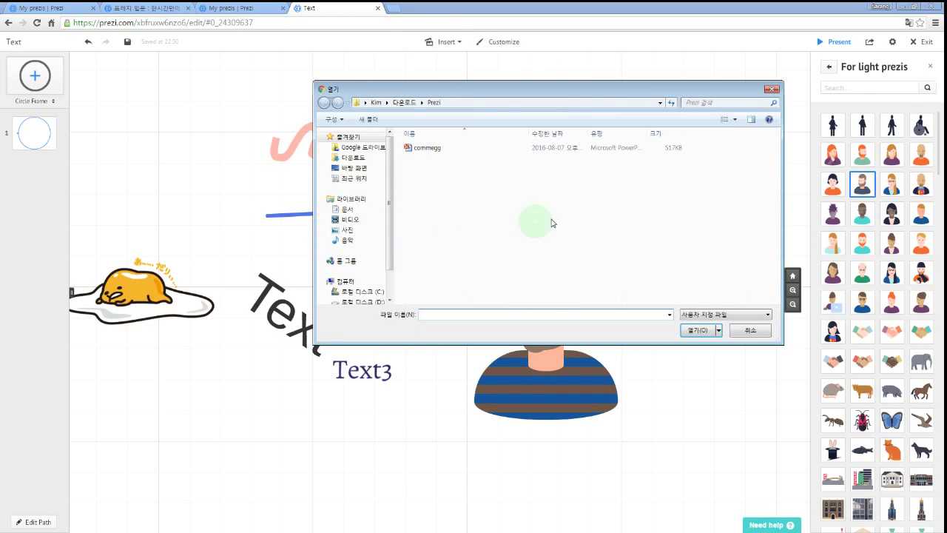
{"action": "double_click", "coordinate": [428, 147]}
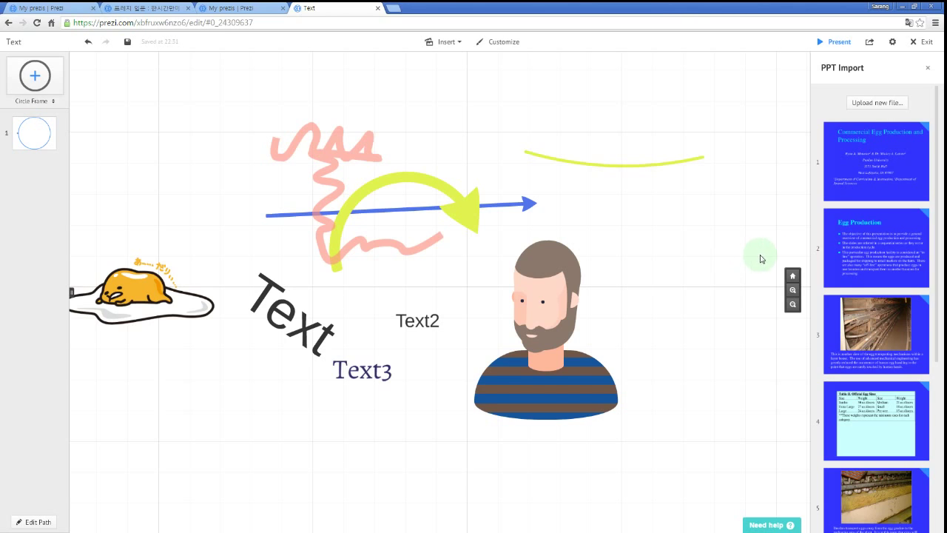
{"action": "scroll", "coordinate": [873, 215], "scroll_direction": "down", "scroll_amount": 5}
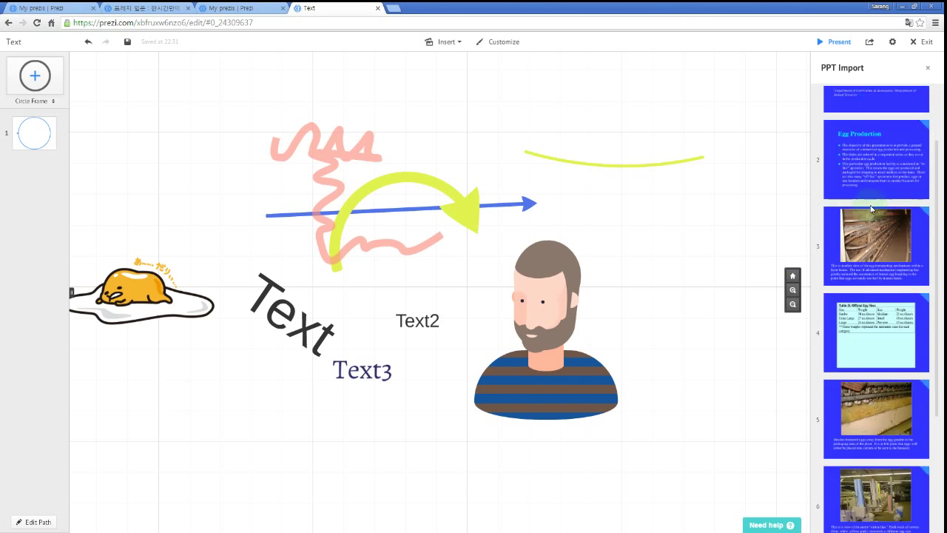
{"action": "scroll", "coordinate": [886, 233], "scroll_direction": "up", "scroll_amount": 3}
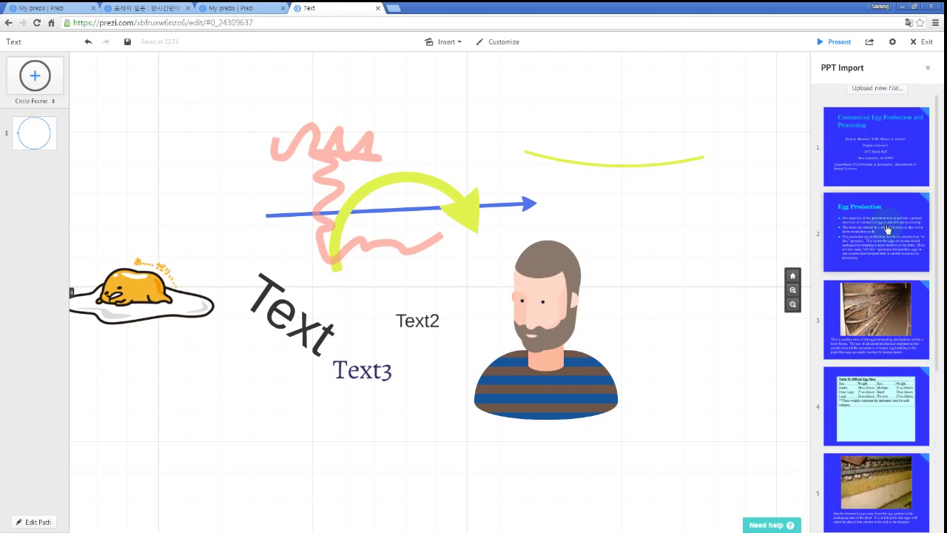
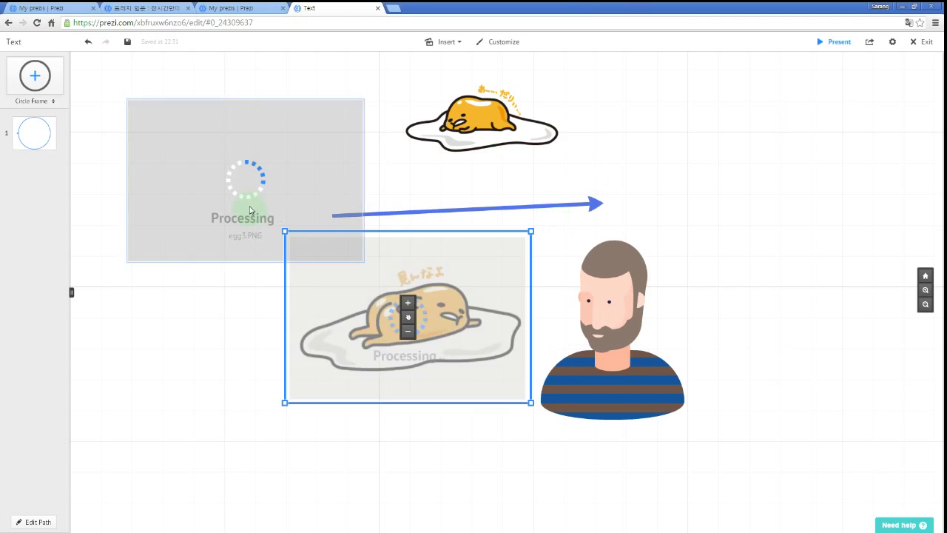
Arrange the top egg, middle egg, bearded man and chopsticks egg into a rough column.
{"action": "scroll", "coordinate": [488, 448], "scroll_direction": "down", "scroll_amount": 2}
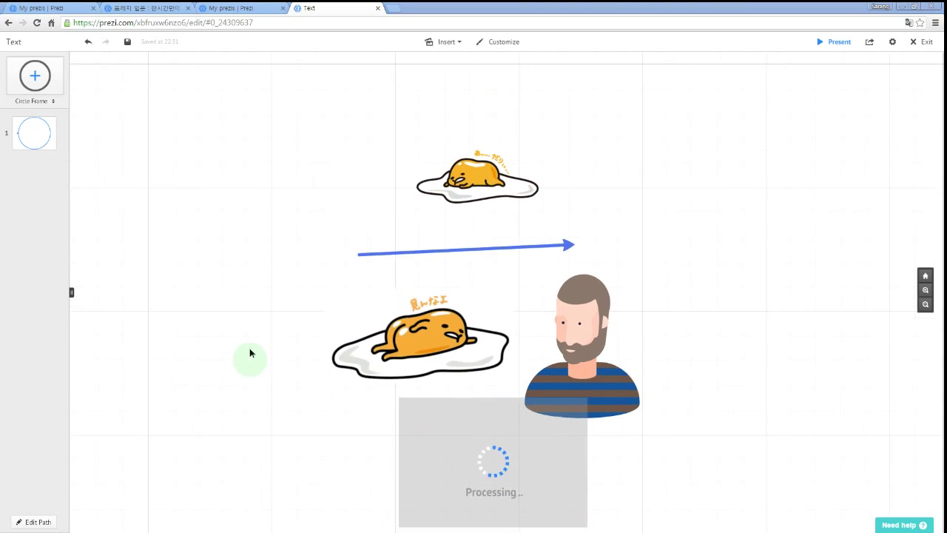
{"action": "left_click_drag", "start_coordinate": [292, 375], "coordinate": [241, 275]}
{"action": "left_click_drag", "start_coordinate": [474, 268], "coordinate": [437, 259]}
{"action": "left_click_drag", "start_coordinate": [529, 278], "coordinate": [531, 239]}
{"action": "left_click_drag", "start_coordinate": [483, 314], "coordinate": [466, 357]}
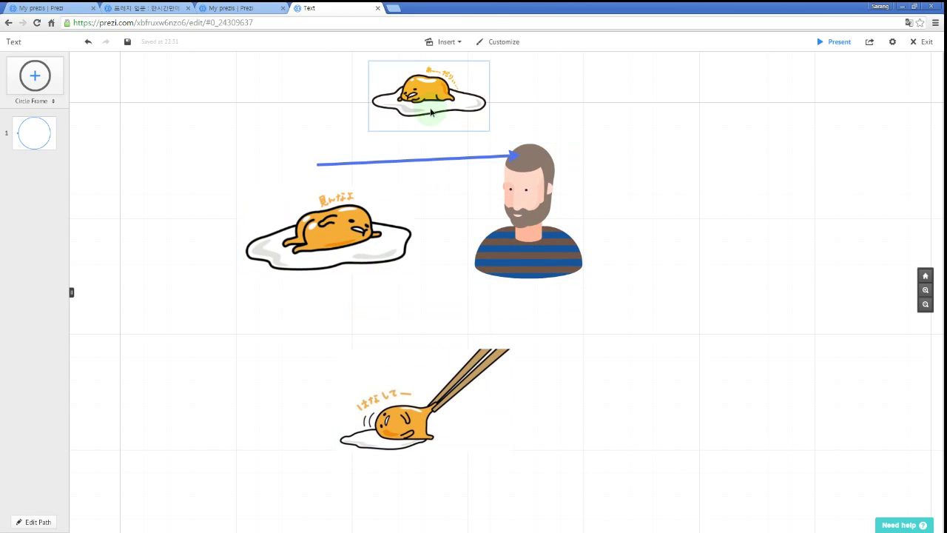
{"action": "left_click_drag", "start_coordinate": [431, 112], "coordinate": [427, 103]}
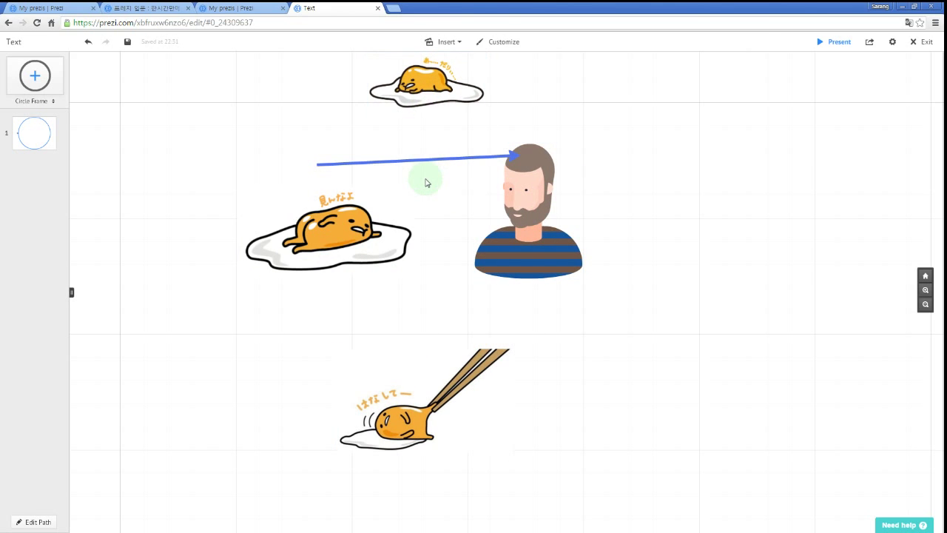
{"action": "left_click_drag", "start_coordinate": [662, 229], "coordinate": [661, 272]}
{"action": "left_click_drag", "start_coordinate": [450, 148], "coordinate": [443, 120]}
{"action": "left_click_drag", "start_coordinate": [355, 296], "coordinate": [409, 294]}
{"action": "left_click", "coordinate": [426, 442]}
{"action": "left_click_drag", "start_coordinate": [427, 442], "coordinate": [443, 429]}
{"action": "left_click_drag", "start_coordinate": [536, 309], "coordinate": [564, 302]}
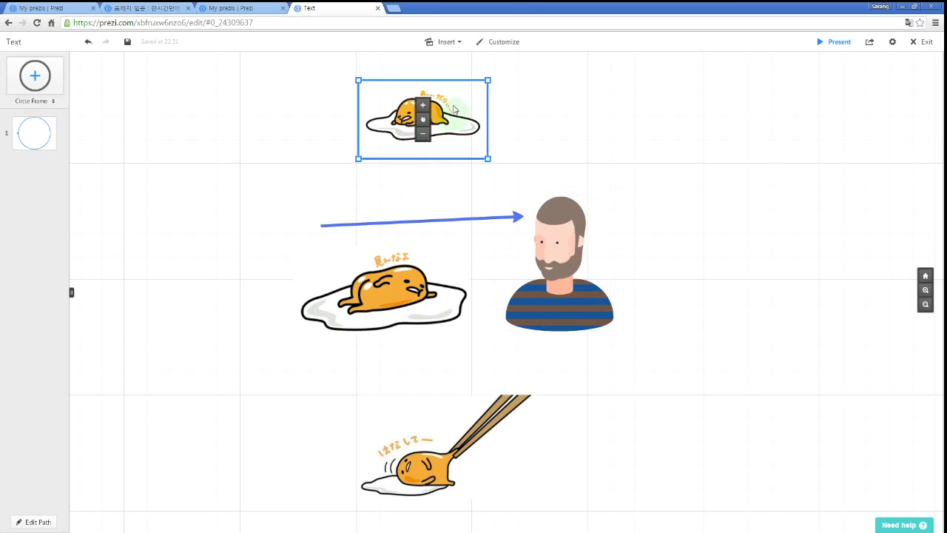
Enlarge the top egg, shrink the middle egg, and set the bearded man beside it.
{"action": "mouse_move", "coordinate": [488, 80]}
{"action": "left_mouse_down"}
{"action": "mouse_move", "coordinate": [473, 84]}
{"action": "mouse_move", "coordinate": [493, 76]}
{"action": "left_mouse_up"}
{"action": "left_click", "coordinate": [455, 200]}
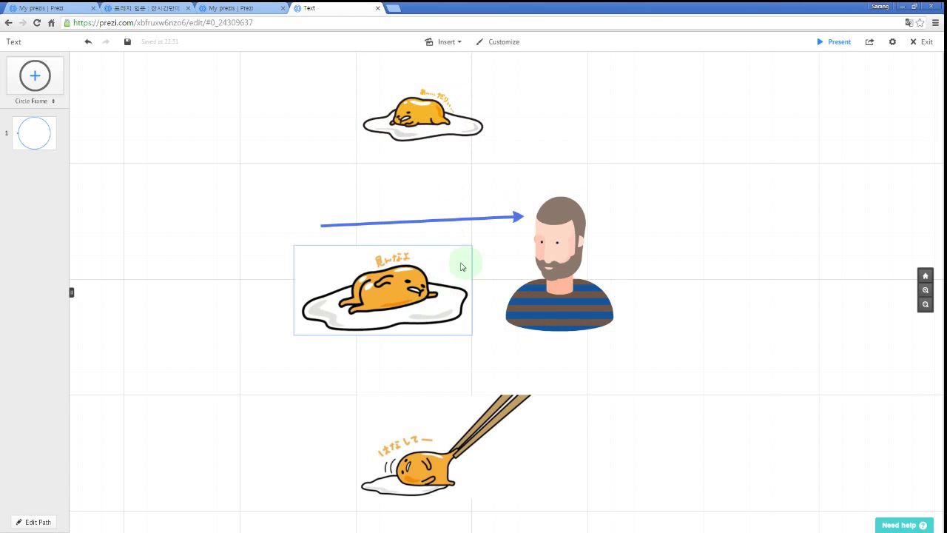
{"action": "left_click", "coordinate": [473, 245]}
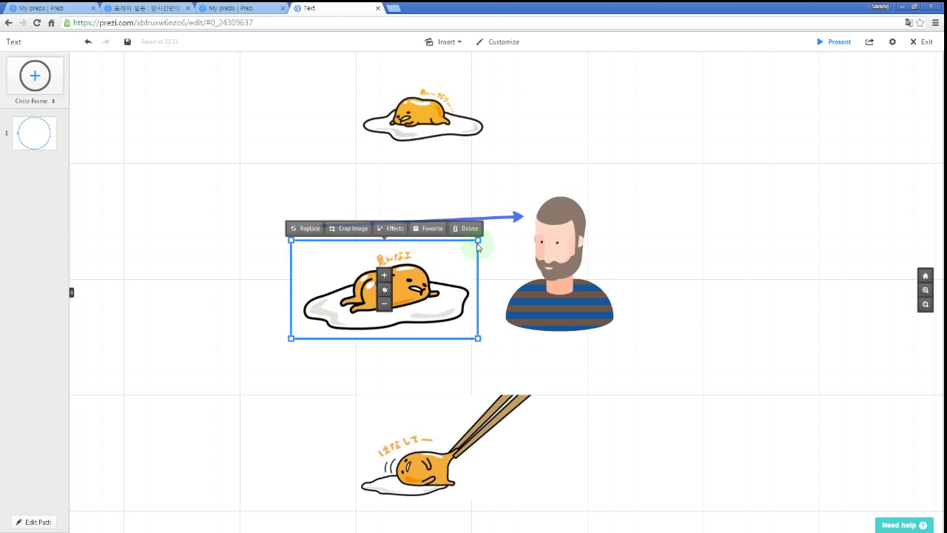
{"action": "left_click_drag", "start_coordinate": [458, 253], "coordinate": [447, 257]}
{"action": "left_click_drag", "start_coordinate": [404, 286], "coordinate": [417, 298]}
{"action": "left_click_drag", "start_coordinate": [555, 276], "coordinate": [514, 279]}
Shrink the chopsticks egg and nudge it up at the bottom of the column.
{"action": "left_click_drag", "start_coordinate": [451, 226], "coordinate": [381, 205]}
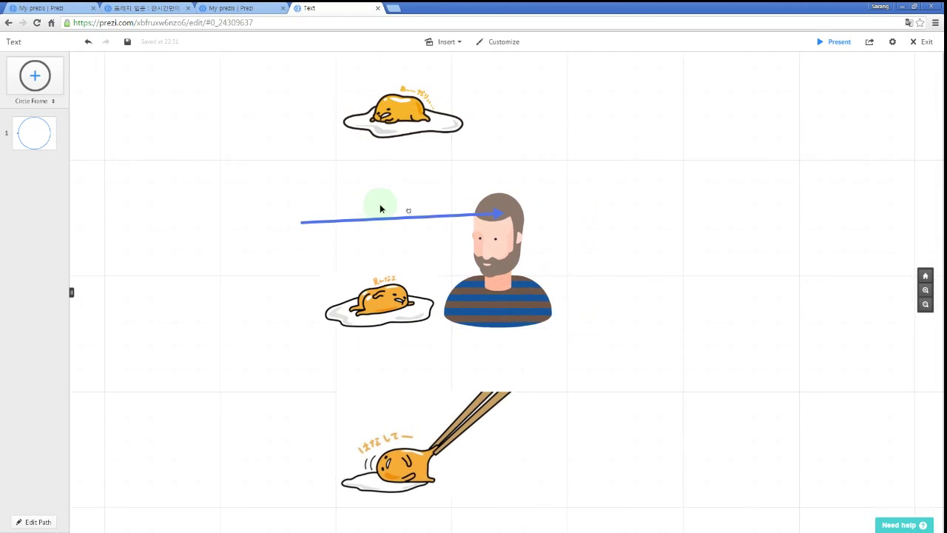
{"action": "left_click", "coordinate": [382, 414]}
{"action": "left_click", "coordinate": [430, 407]}
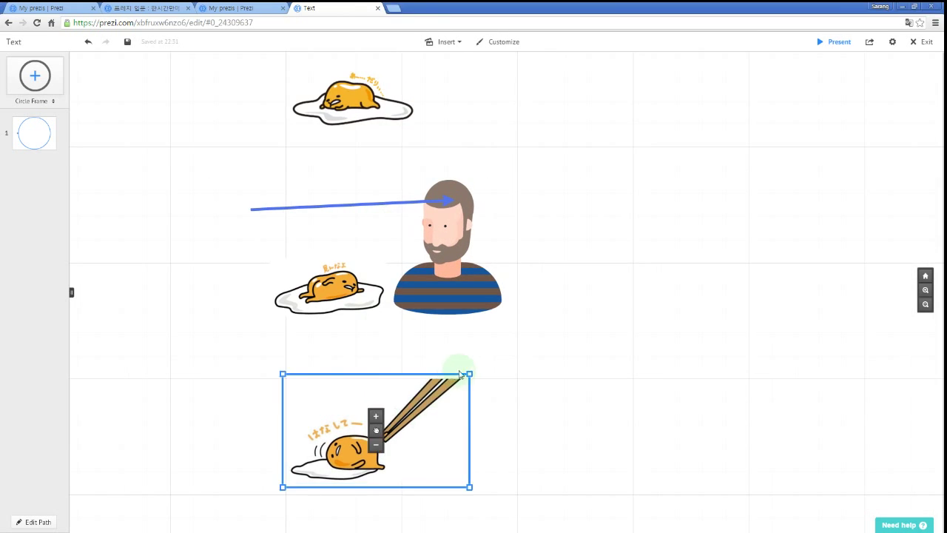
{"action": "left_click_drag", "start_coordinate": [470, 374], "coordinate": [455, 381]}
{"action": "left_click_drag", "start_coordinate": [378, 433], "coordinate": [378, 418]}
{"action": "left_click", "coordinate": [589, 399]}
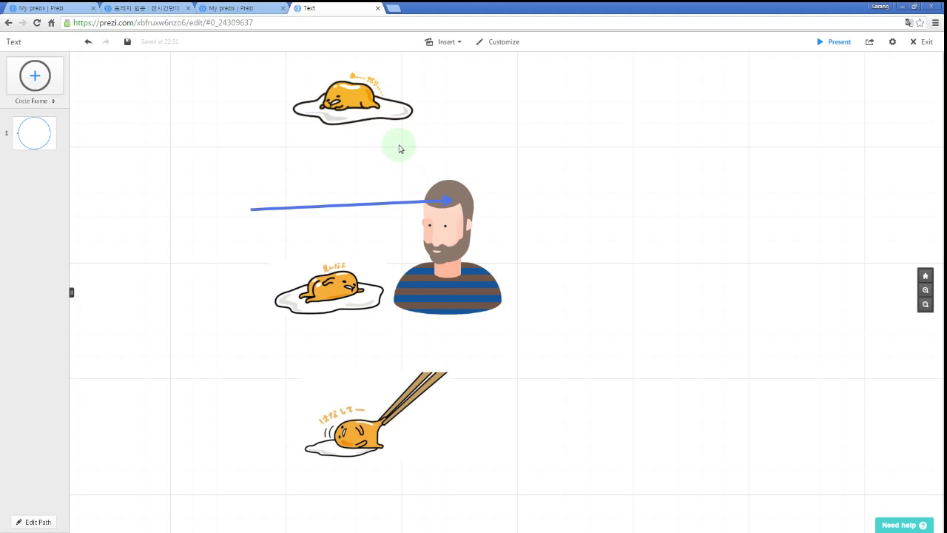
{"action": "left_click_drag", "start_coordinate": [523, 160], "coordinate": [620, 176]}
Add the top egg, bearded man, middle egg and chopsticks egg as path steps 2–5.
{"action": "key", "text": "p"}
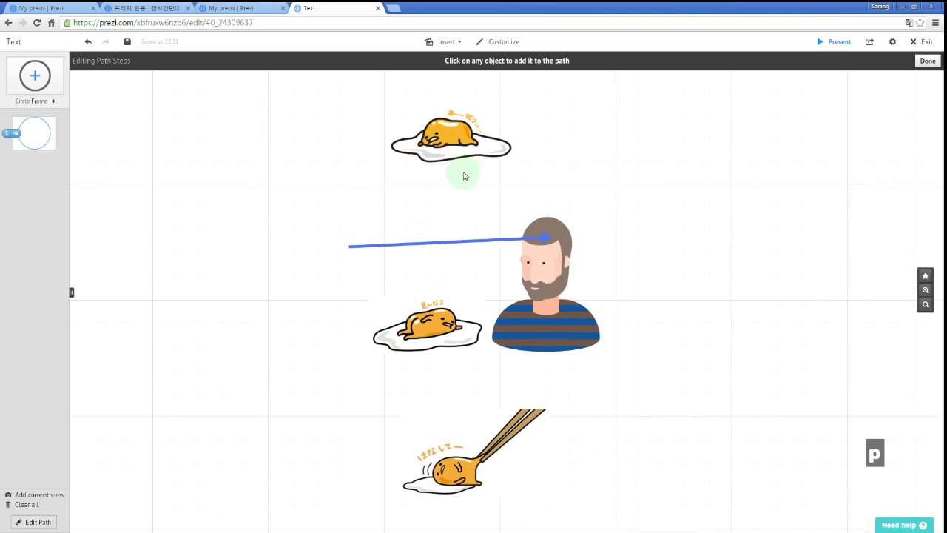
{"action": "left_click", "coordinate": [456, 142]}
{"action": "left_click", "coordinate": [539, 321]}
{"action": "left_click", "coordinate": [433, 334]}
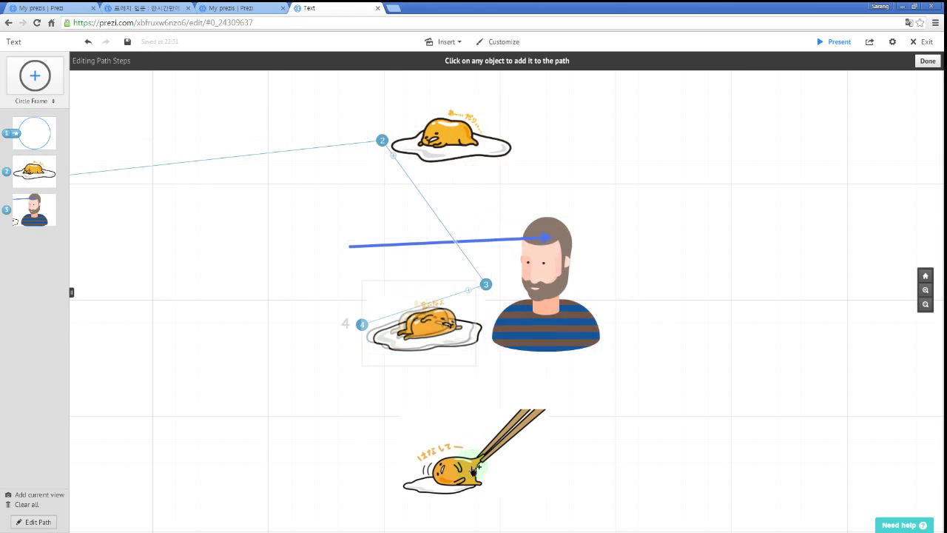
{"action": "left_click", "coordinate": [473, 468]}
{"action": "key", "text": "p"}
Preview the presentation through to the chopsticks egg and back to the top egg.
{"action": "key", "text": "space"}
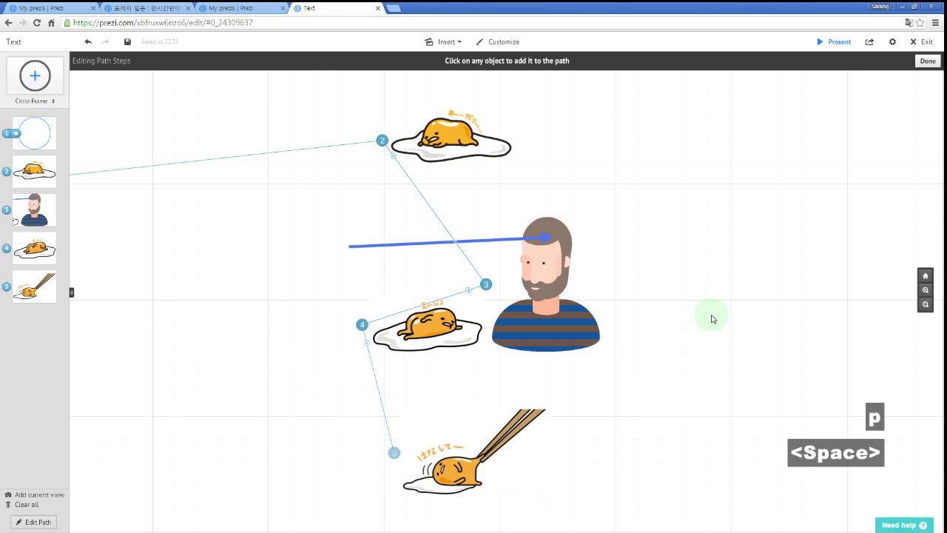
{"action": "key", "text": "Right"}
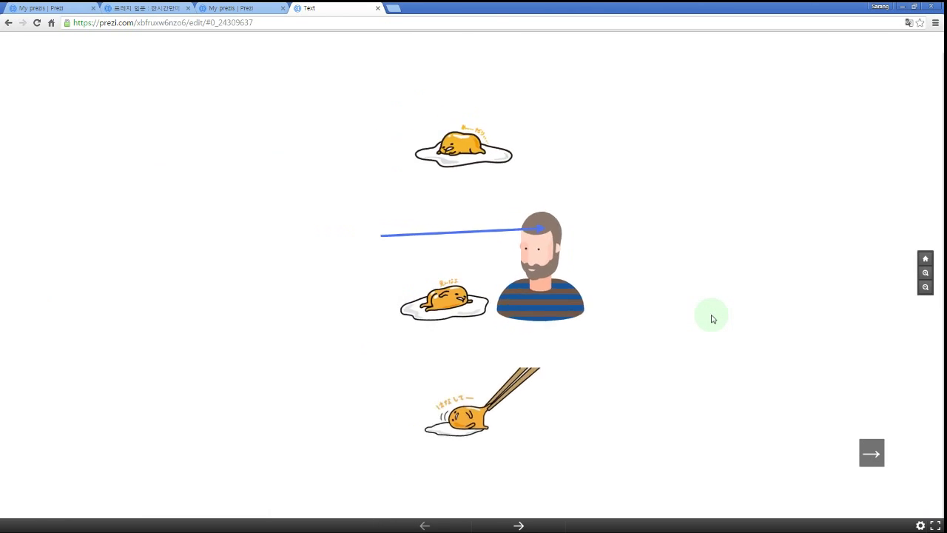
{"action": "key", "text": "Right"}
{"action": "key", "text": "Right"}
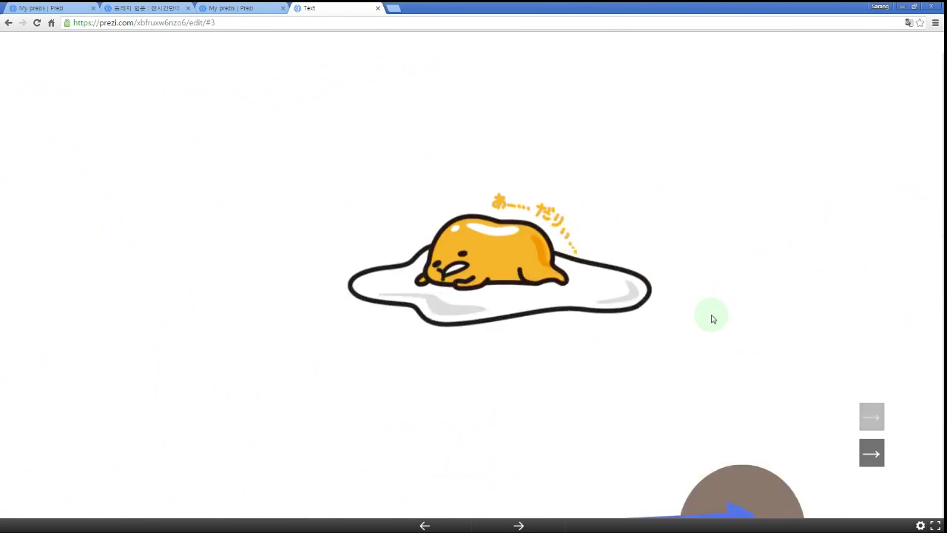
{"action": "key", "text": "Right"}
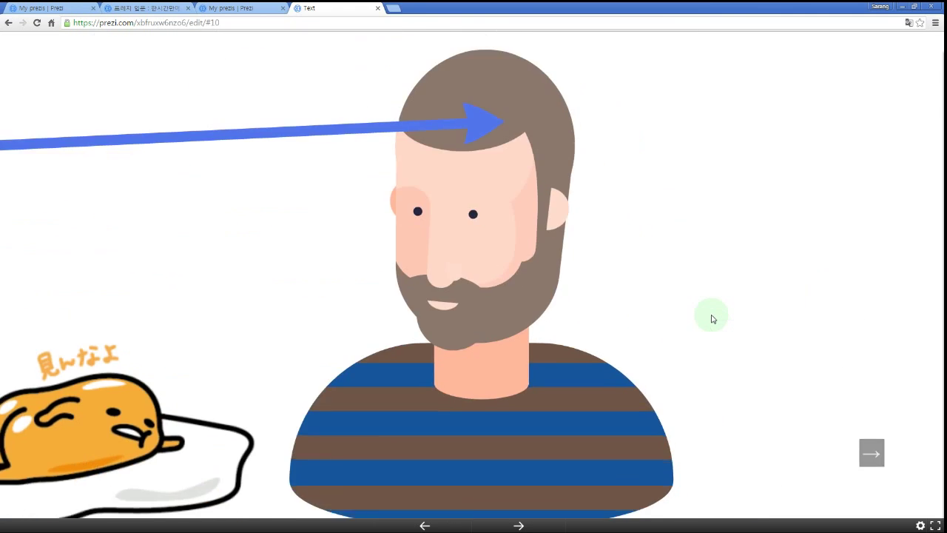
{"action": "key", "text": "Right"}
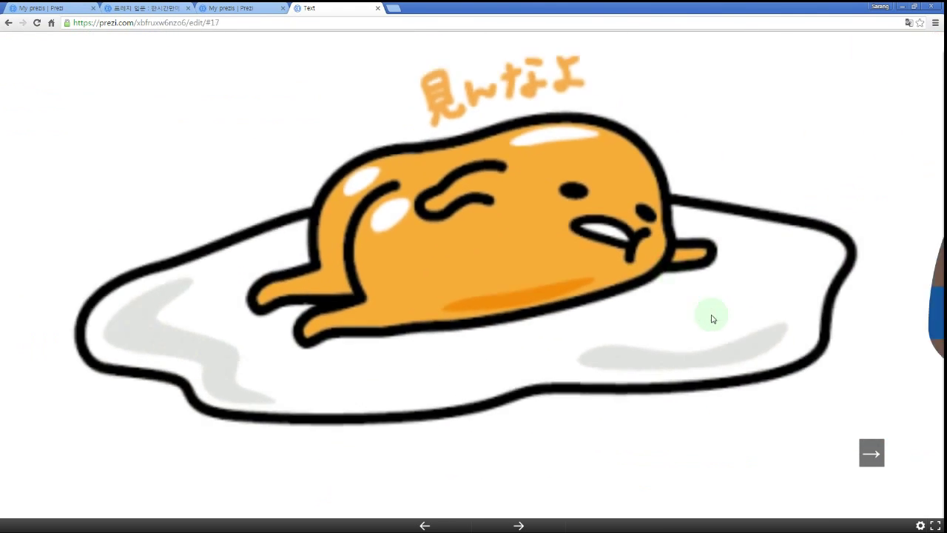
{"action": "key", "text": "Right"}
{"action": "key", "text": "Left"}
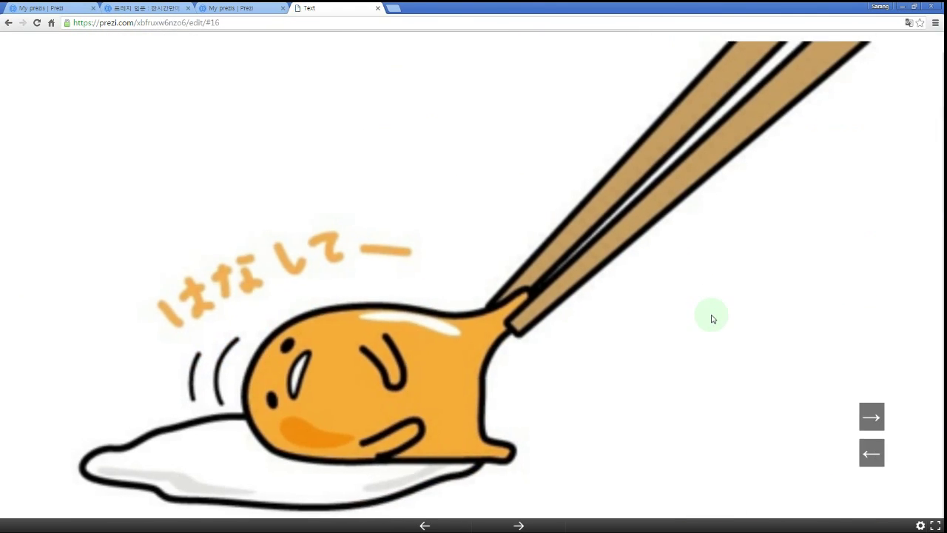
{"action": "key", "text": "Left"}
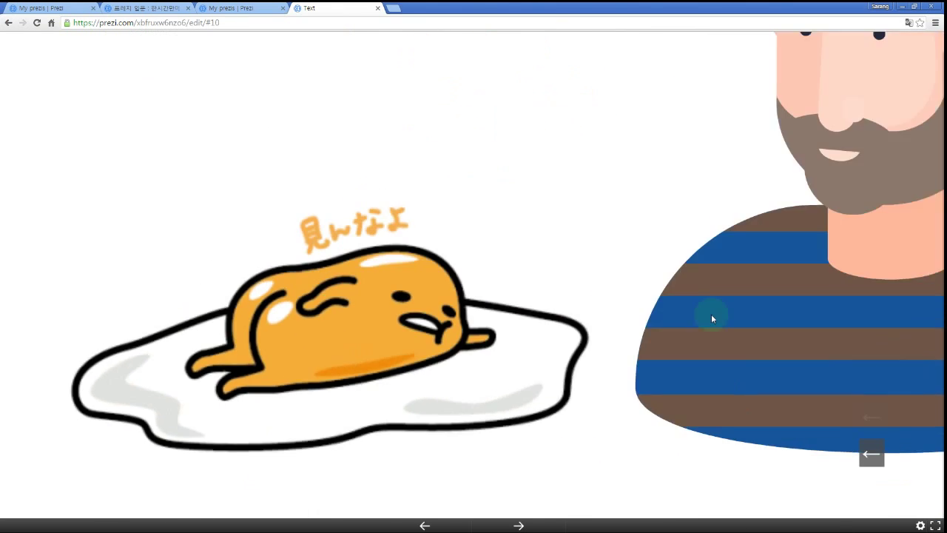
{"action": "key", "text": "Left"}
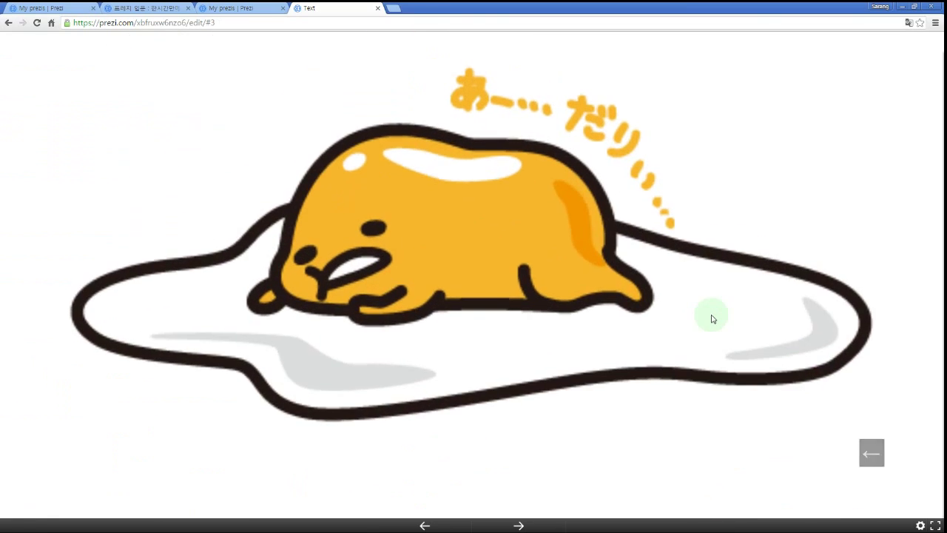
{"action": "key", "text": "Escape"}
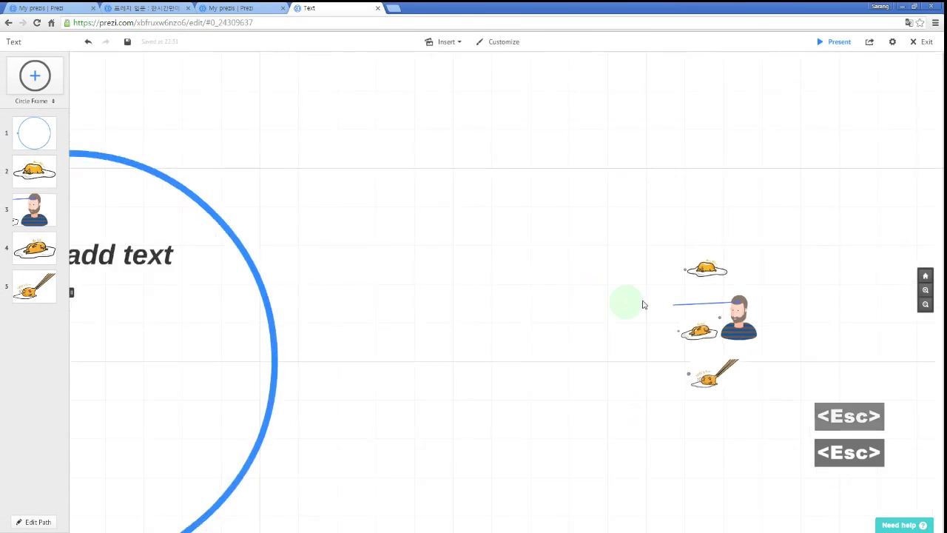
Delete the circle frame and its placeholder text boxes.
{"action": "left_click_drag", "start_coordinate": [562, 407], "coordinate": [104, 96]}
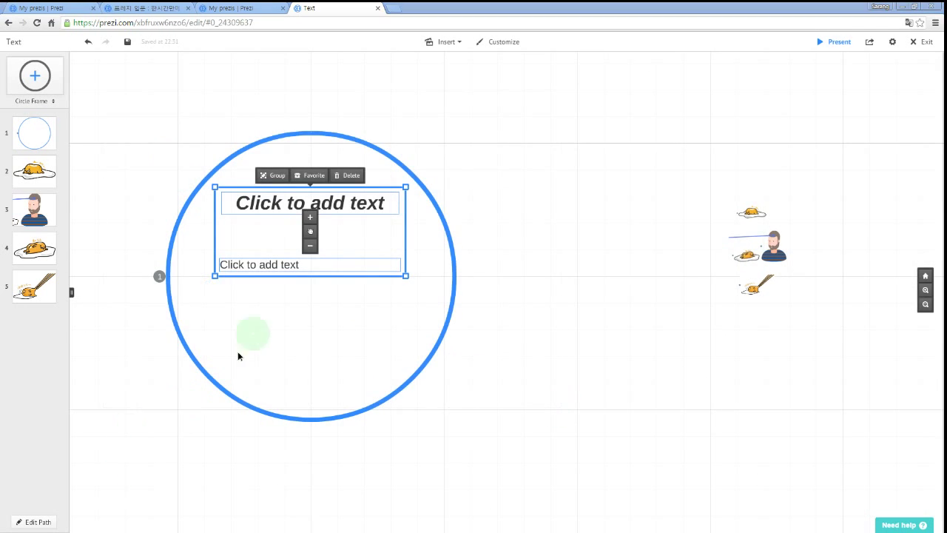
{"action": "key", "text": "Delete"}
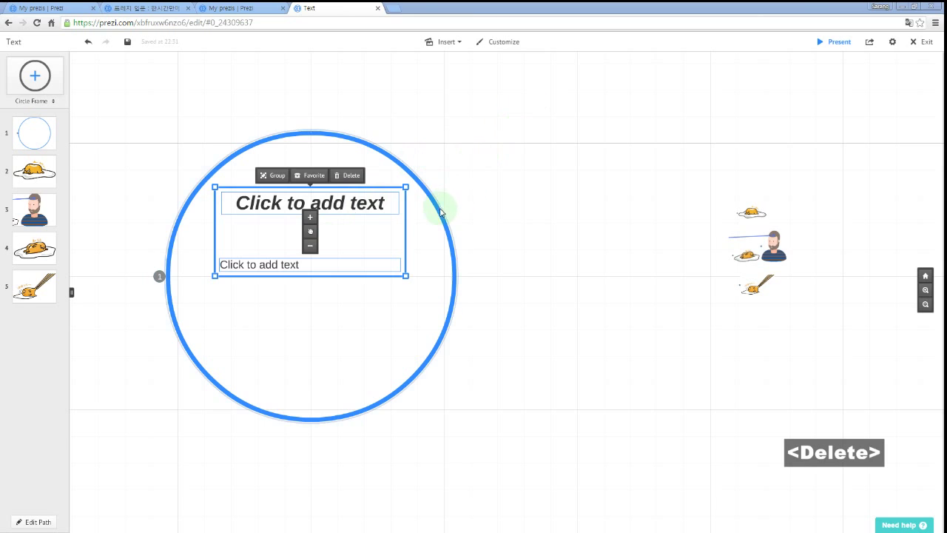
{"action": "key", "text": "Delete"}
{"action": "left_click", "coordinate": [441, 214]}
{"action": "key", "text": "Delete"}
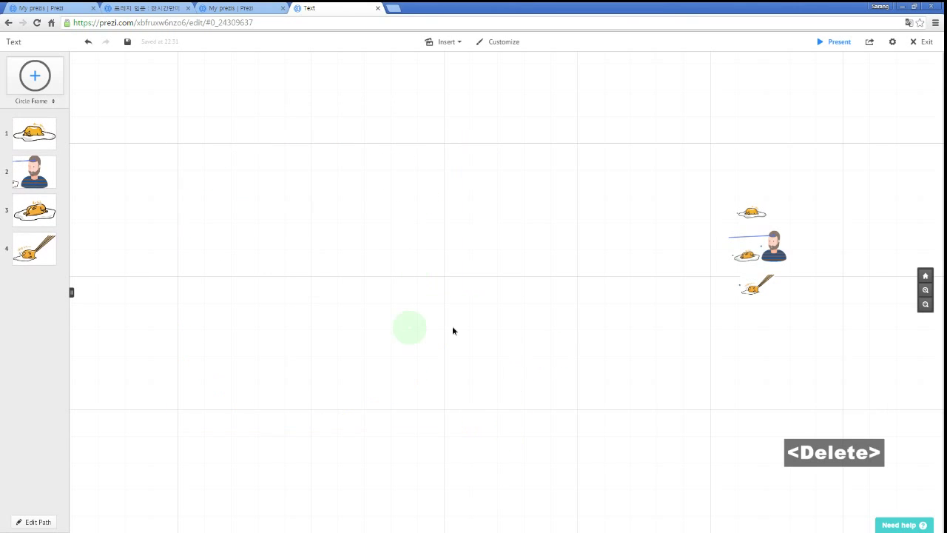
Centre the pictures, trial-rotate the third egg counter-clockwise, and undo the rotation.
{"action": "left_click_drag", "start_coordinate": [563, 348], "coordinate": [364, 330]}
{"action": "scroll", "coordinate": [425, 211], "scroll_direction": "up", "scroll_amount": 3}
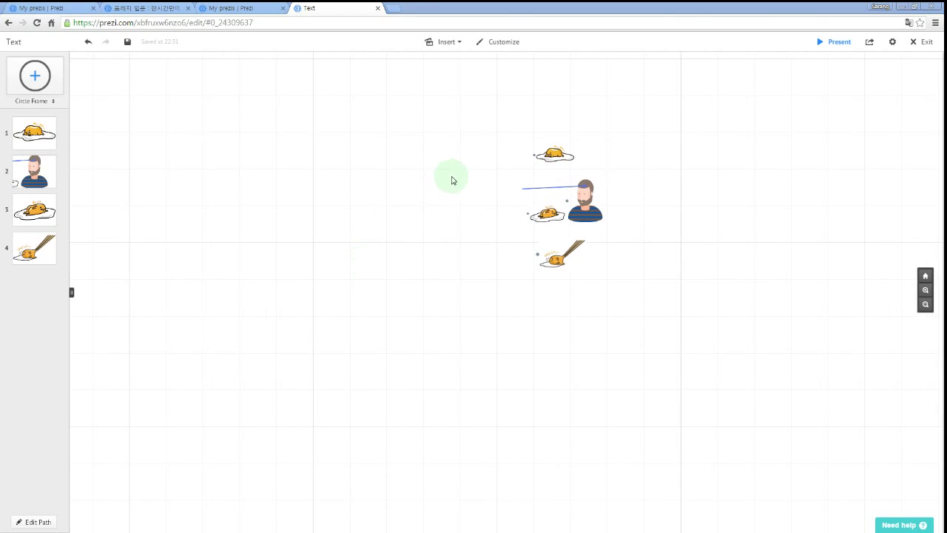
{"action": "left_click_drag", "start_coordinate": [451, 180], "coordinate": [318, 258]}
{"action": "scroll", "coordinate": [341, 288], "scroll_direction": "up", "scroll_amount": 3}
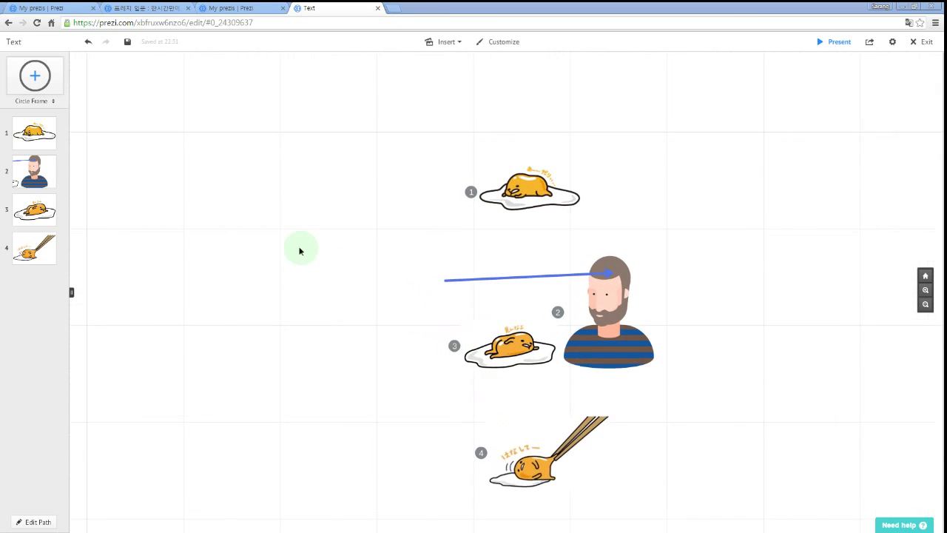
{"action": "left_click_drag", "start_coordinate": [359, 296], "coordinate": [321, 268]}
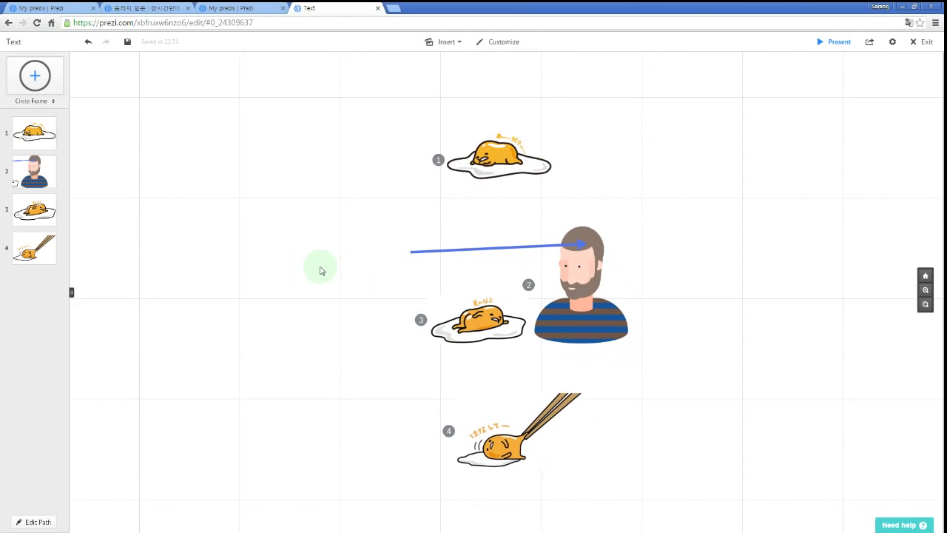
{"action": "left_click_drag", "start_coordinate": [332, 303], "coordinate": [331, 300]}
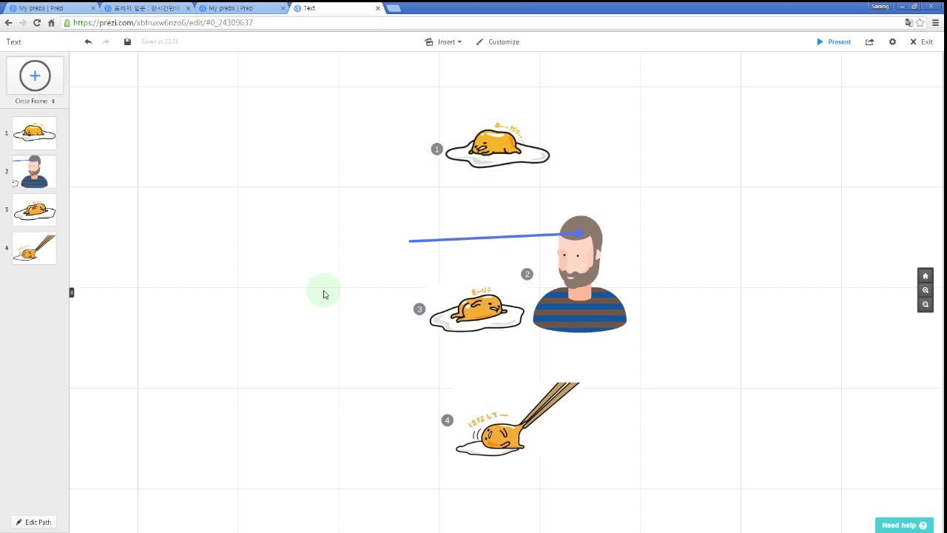
{"action": "left_click_drag", "start_coordinate": [331, 290], "coordinate": [321, 242]}
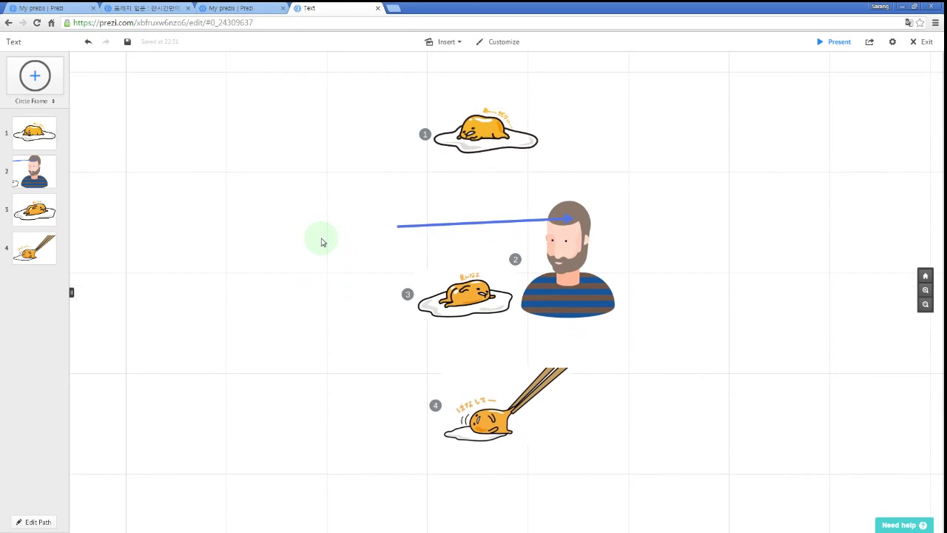
{"action": "left_click", "coordinate": [485, 136]}
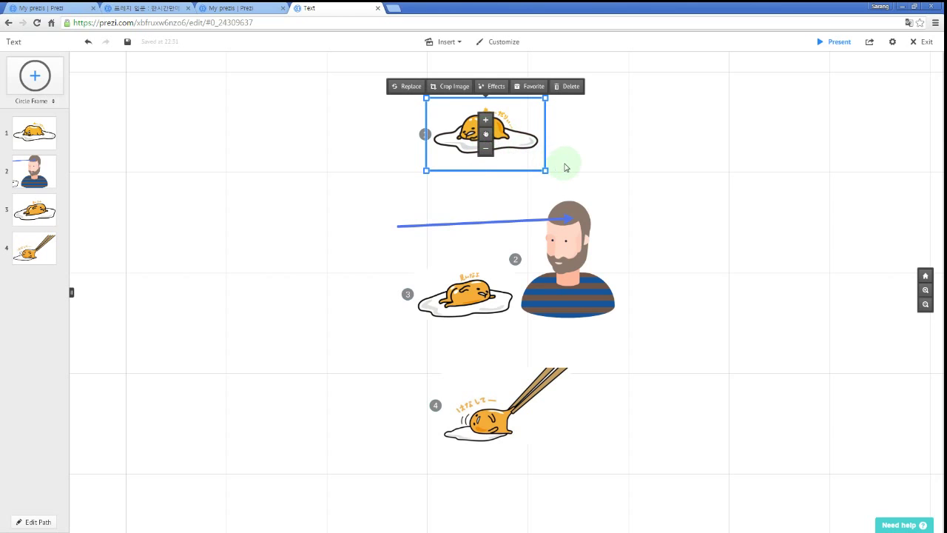
{"action": "left_click", "coordinate": [502, 314]}
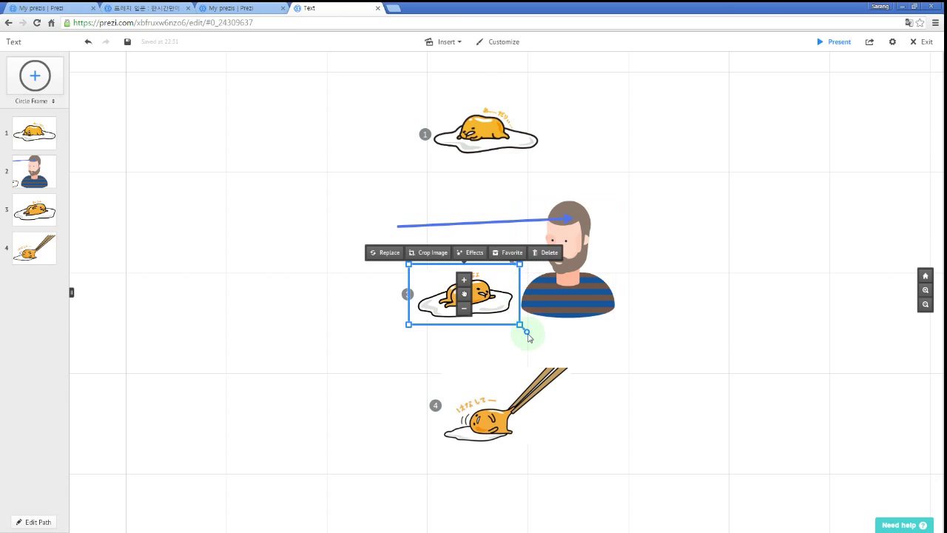
{"action": "mouse_move", "coordinate": [528, 335]}
{"action": "left_mouse_down"}
{"action": "mouse_move", "coordinate": [540, 315]}
{"action": "mouse_move", "coordinate": [539, 333]}
{"action": "left_mouse_up"}
{"action": "key", "text": "ctrl+z"}
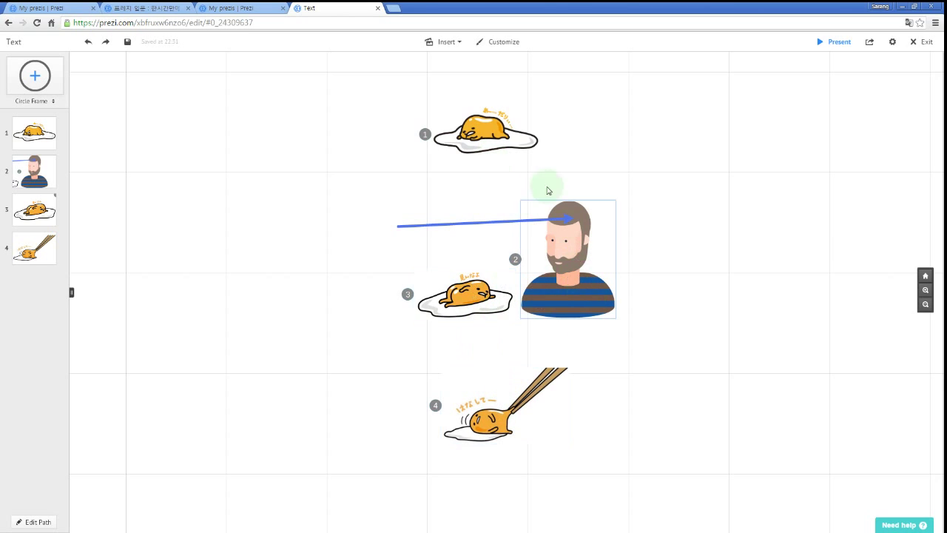
{"action": "key", "text": "space"}
{"action": "key", "text": "Right"}
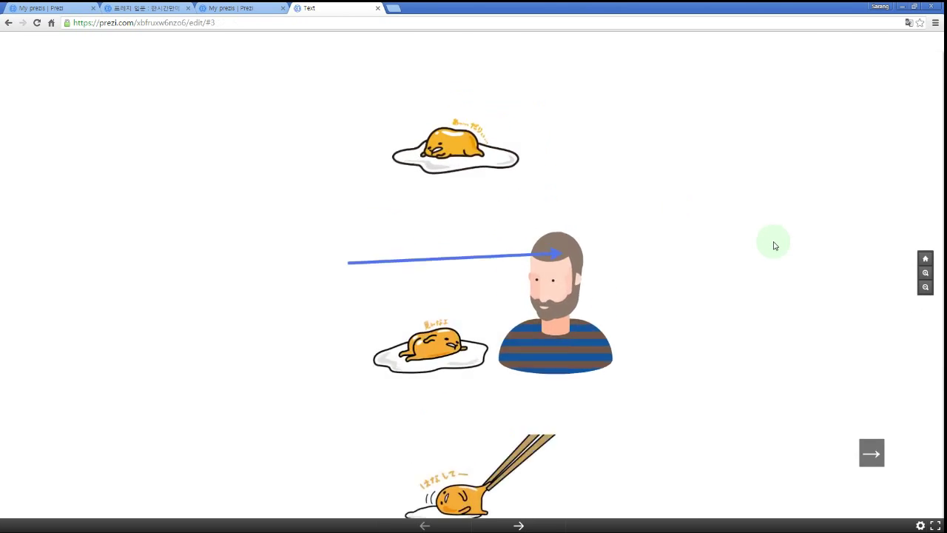
{"action": "key", "text": "Right"}
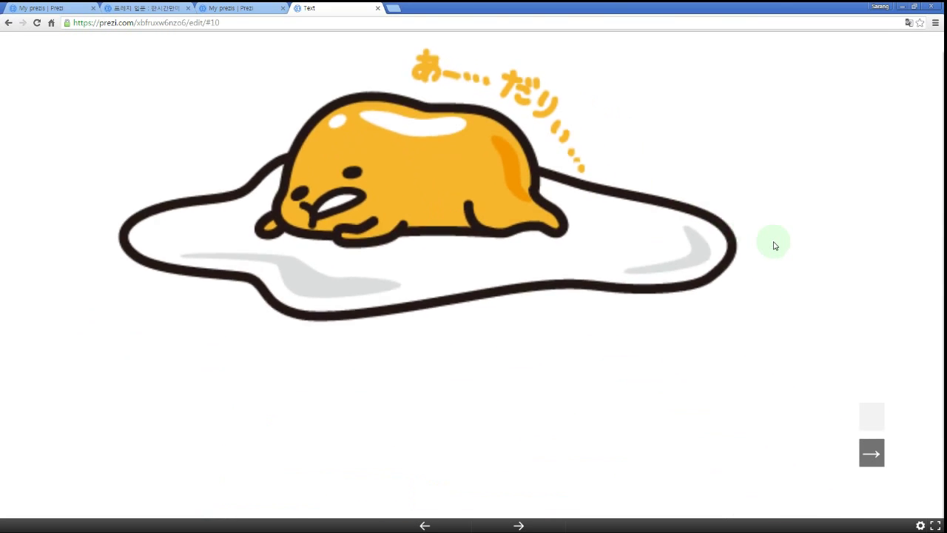
{"action": "key", "text": "Right"}
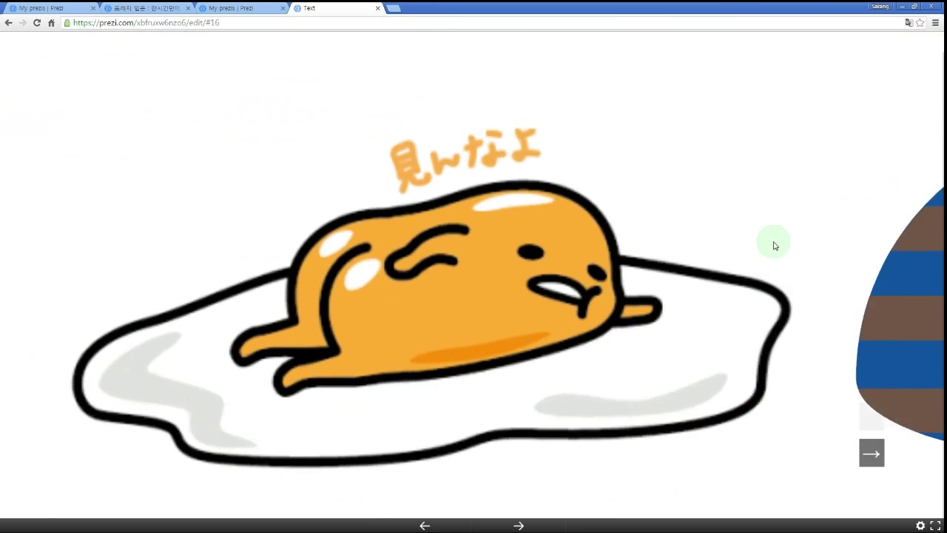
{"action": "key", "text": "Left"}
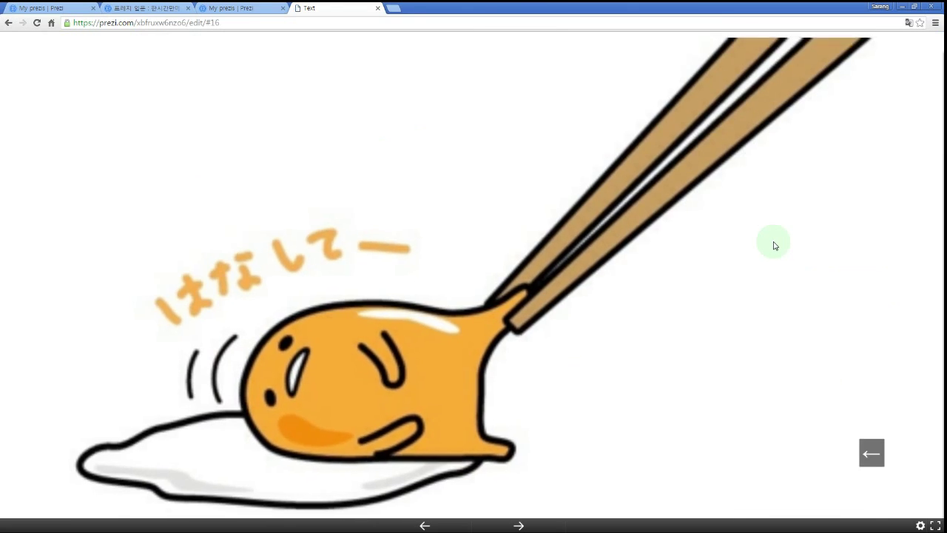
{"action": "key", "text": "Left"}
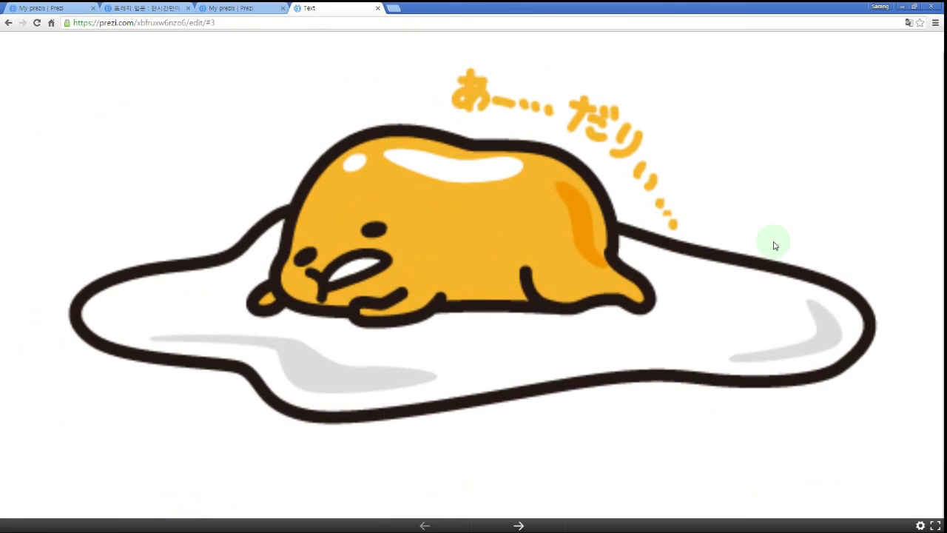
{"action": "key", "text": "Escape"}
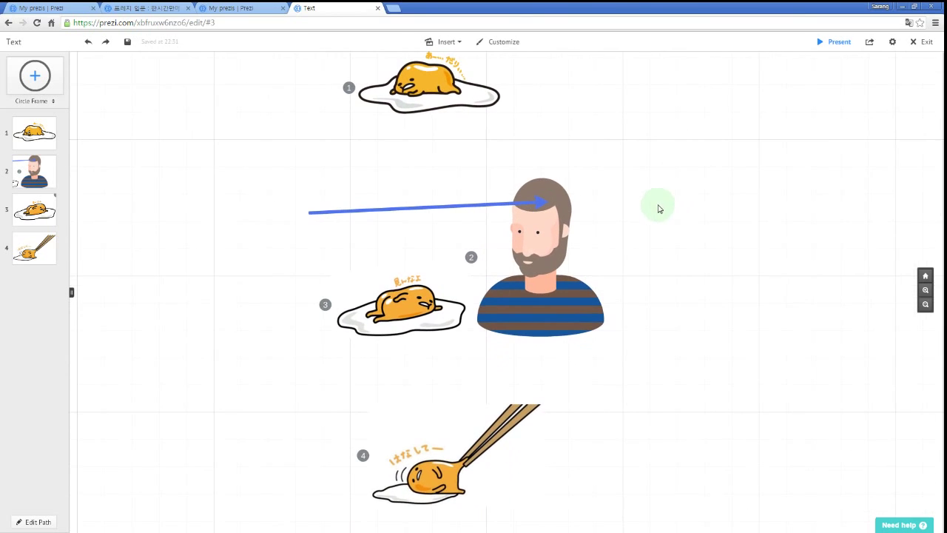
Rotate the frame 3 egg about 90° so it stands on its side.
{"action": "left_click", "coordinate": [427, 309]}
{"action": "left_click_drag", "start_coordinate": [481, 352], "coordinate": [338, 388]}
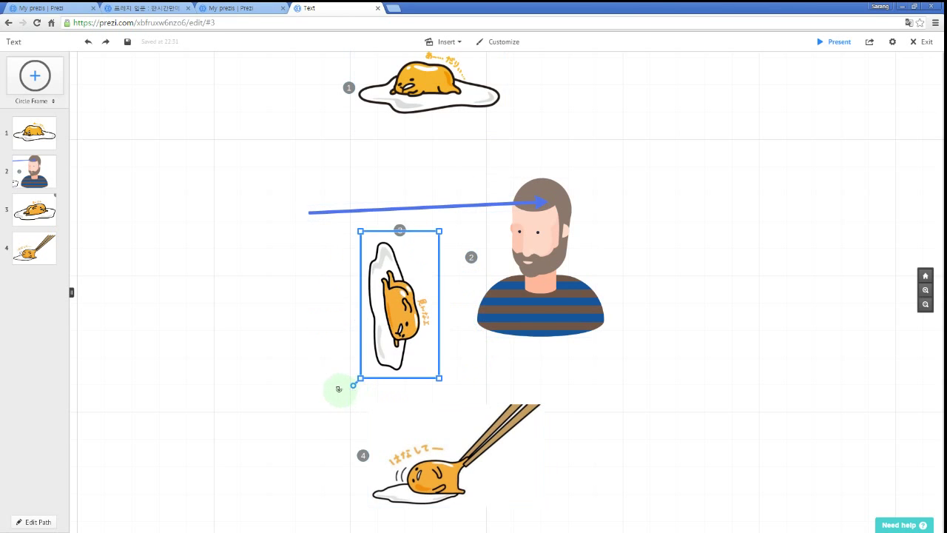
{"action": "left_click", "coordinate": [629, 384]}
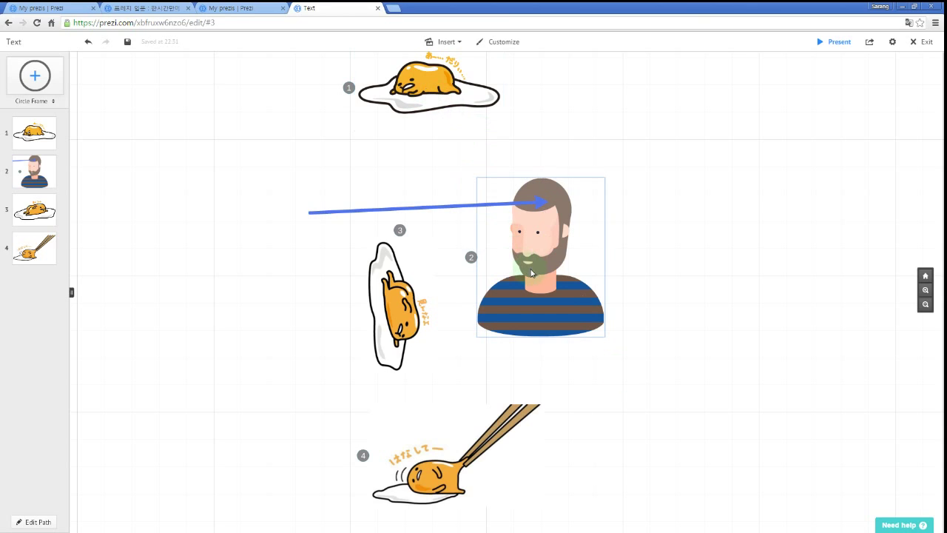
{"action": "left_click", "coordinate": [456, 484]}
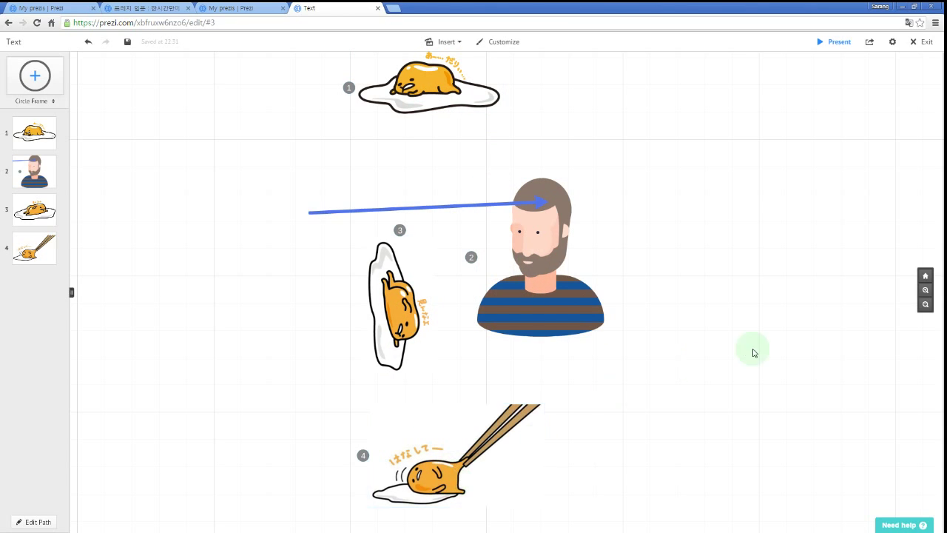
Preview the presentation to the chopsticks egg and back to the first egg.
{"action": "key", "text": "space"}
{"action": "key", "text": "Right"}
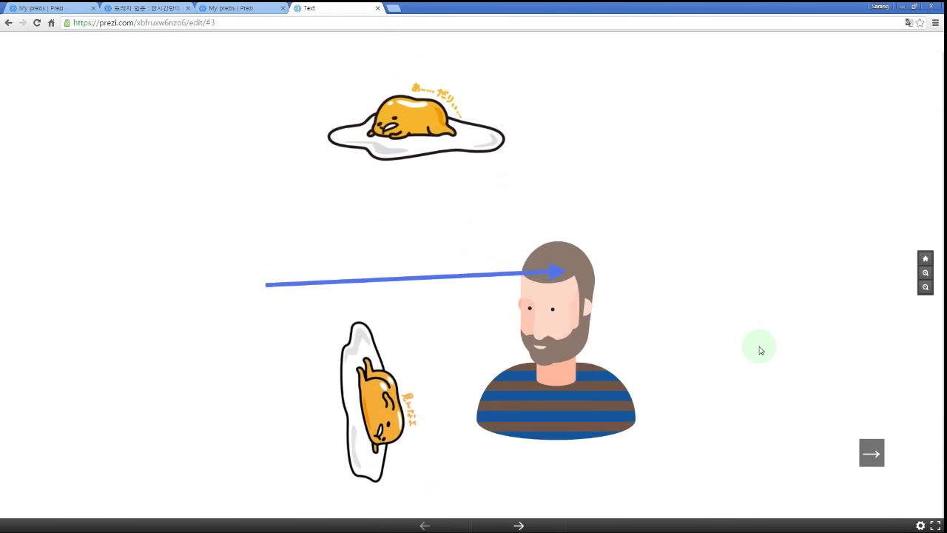
{"action": "key", "text": "Right"}
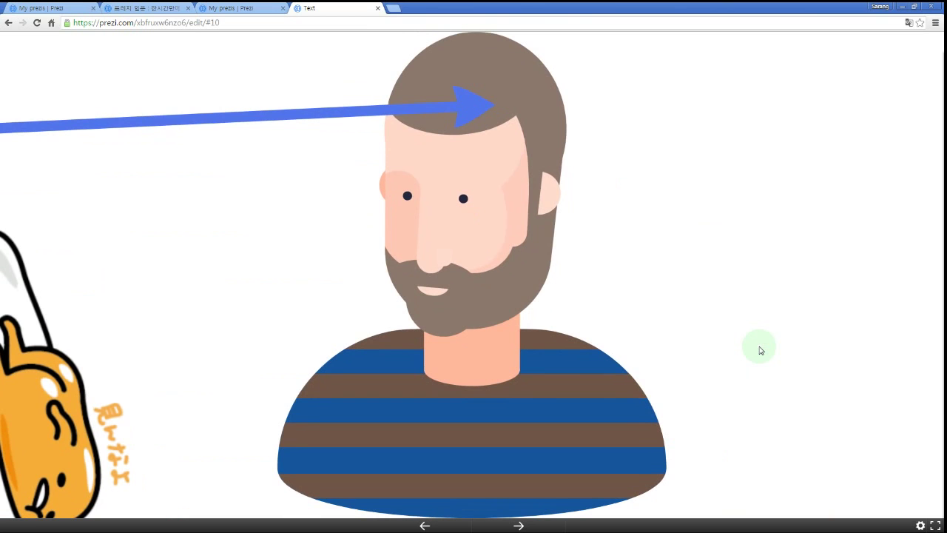
{"action": "key", "text": "Right"}
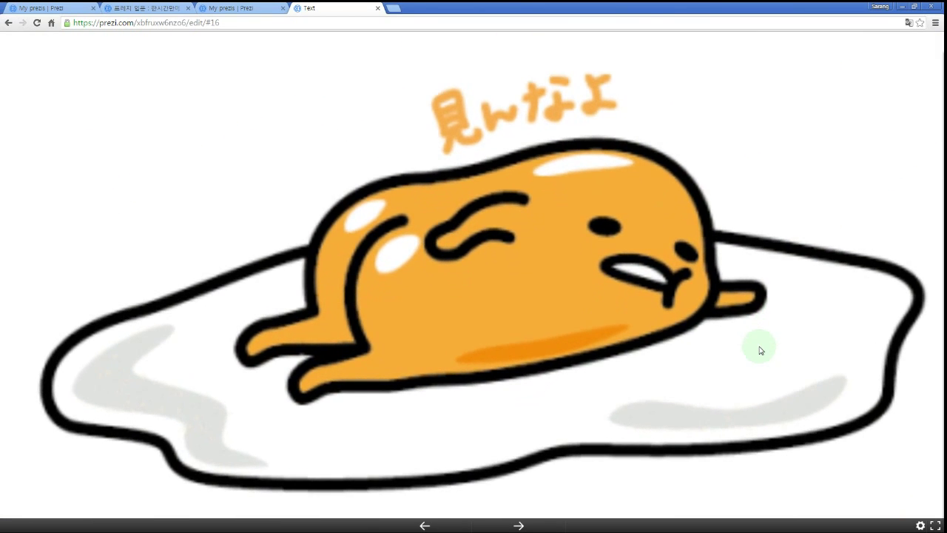
{"action": "key", "text": "Left"}
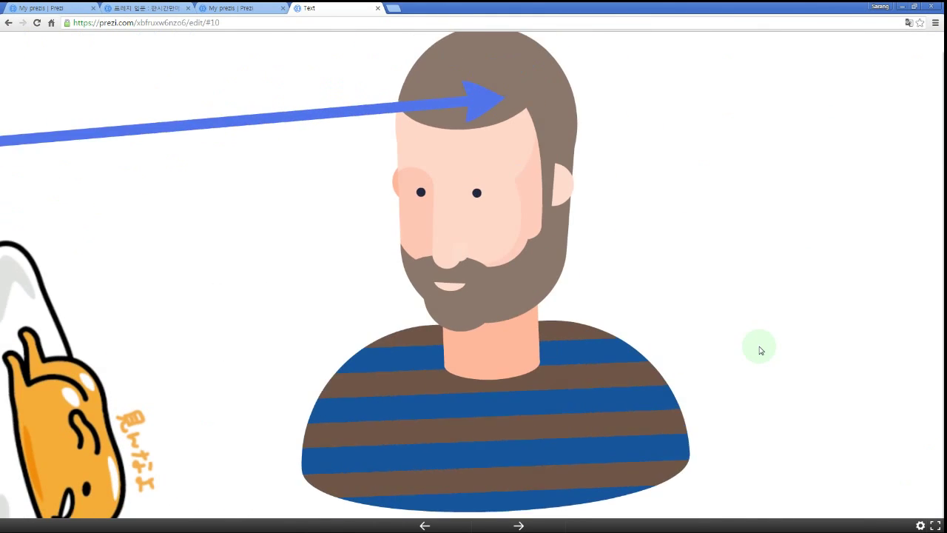
{"action": "key", "text": "Right"}
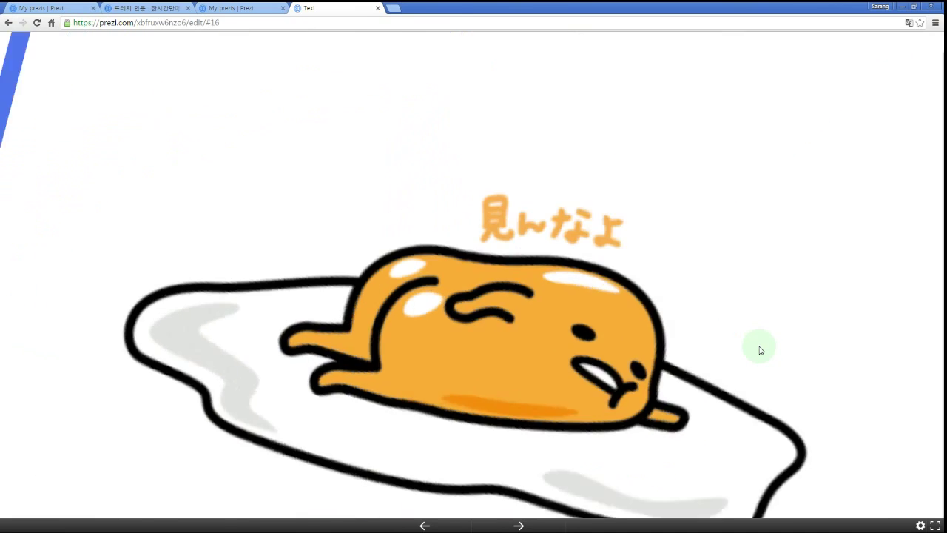
{"action": "key", "text": "Right"}
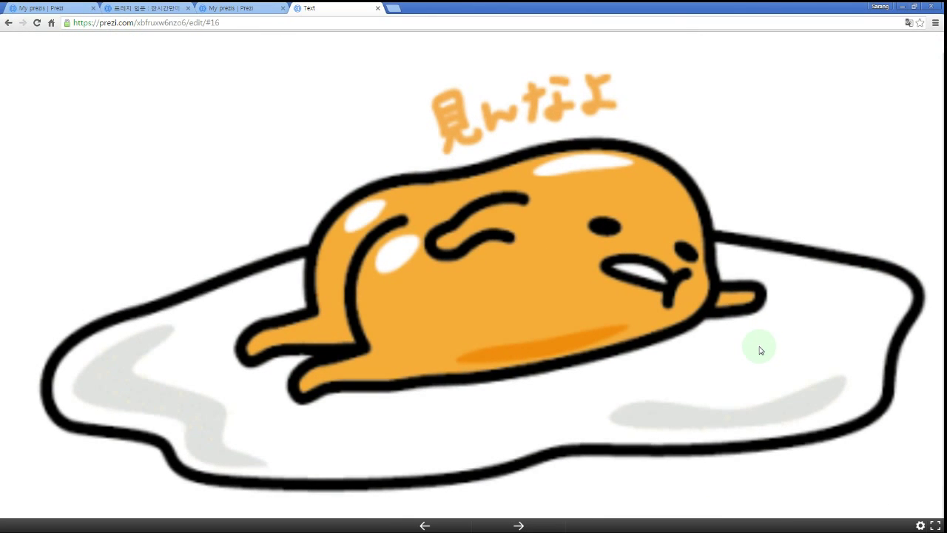
{"action": "key", "text": "Left"}
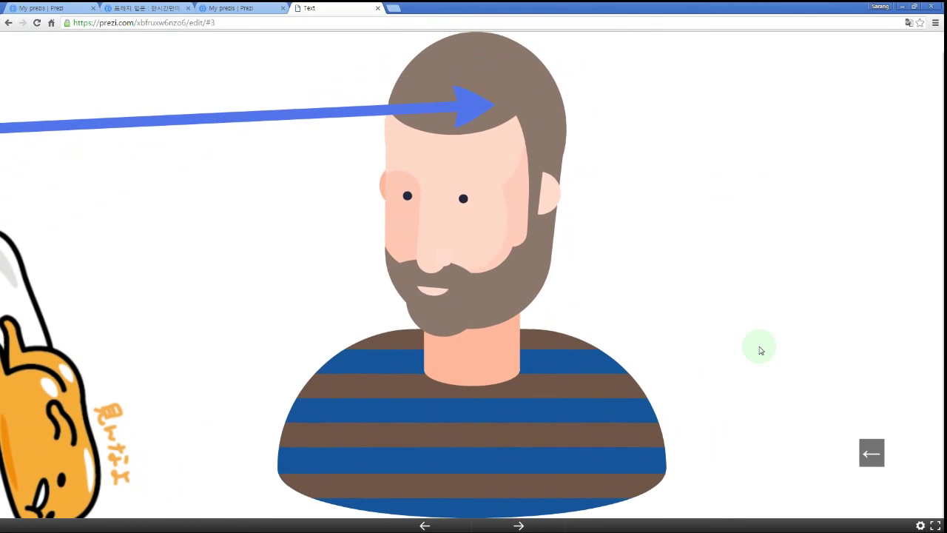
{"action": "key", "text": "Left"}
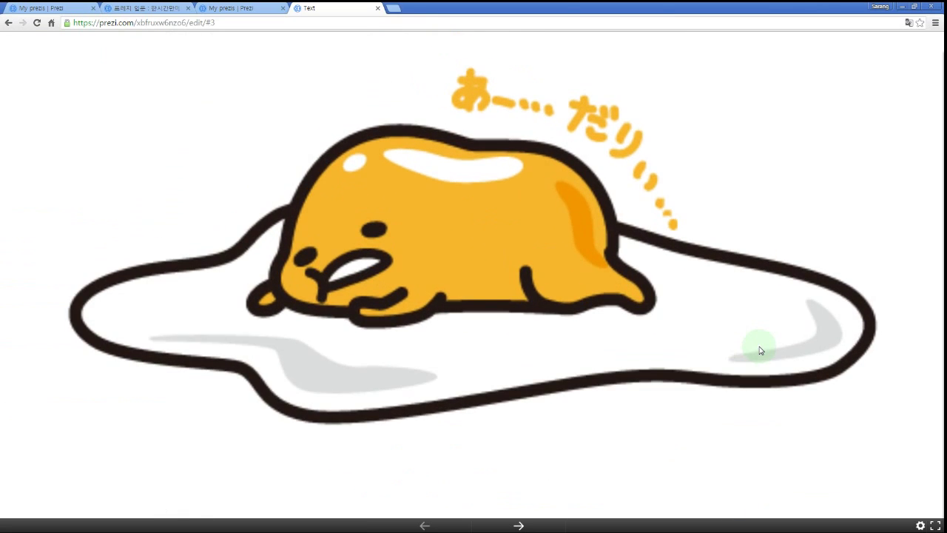
{"action": "key", "text": "Escape"}
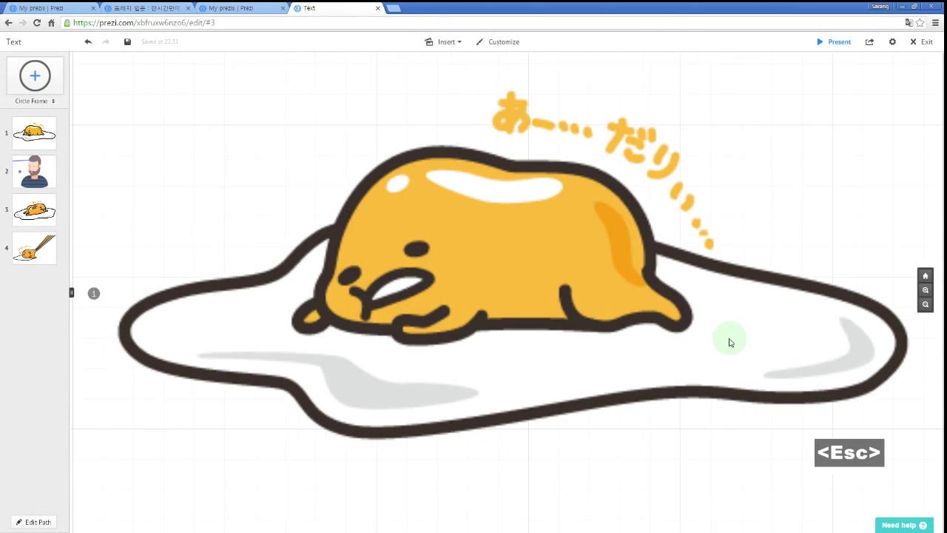
Pan to the bearded man and rotate the frame 3 egg back to lying flat.
{"action": "scroll", "coordinate": [709, 322], "scroll_direction": "down", "scroll_amount": 3}
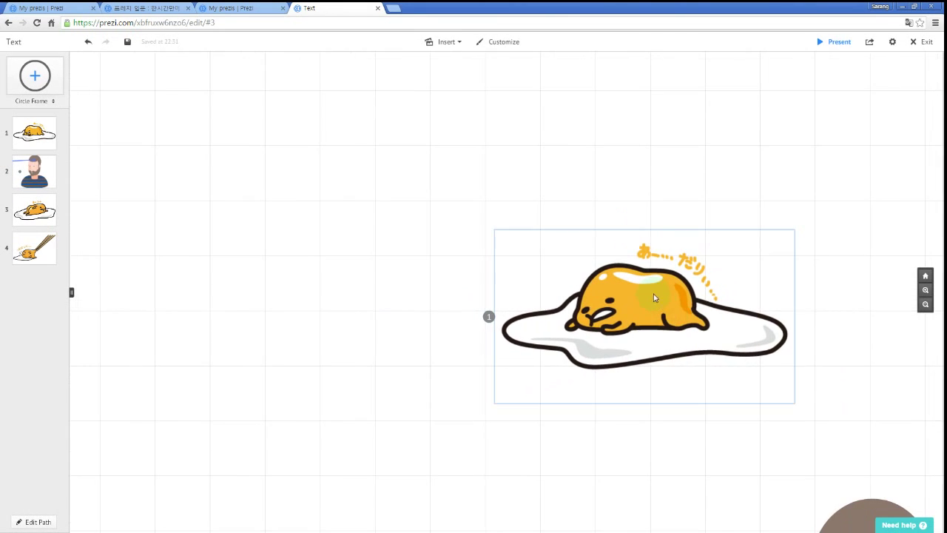
{"action": "left_click_drag", "start_coordinate": [428, 330], "coordinate": [328, 190]}
{"action": "left_click_drag", "start_coordinate": [367, 300], "coordinate": [280, 135]}
{"action": "scroll", "coordinate": [375, 271], "scroll_direction": "down", "scroll_amount": 3}
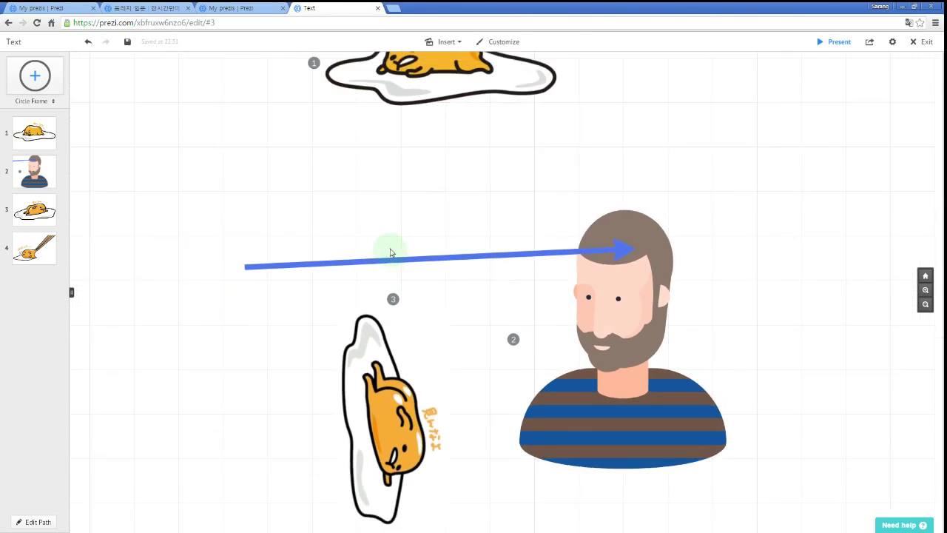
{"action": "left_click", "coordinate": [357, 316]}
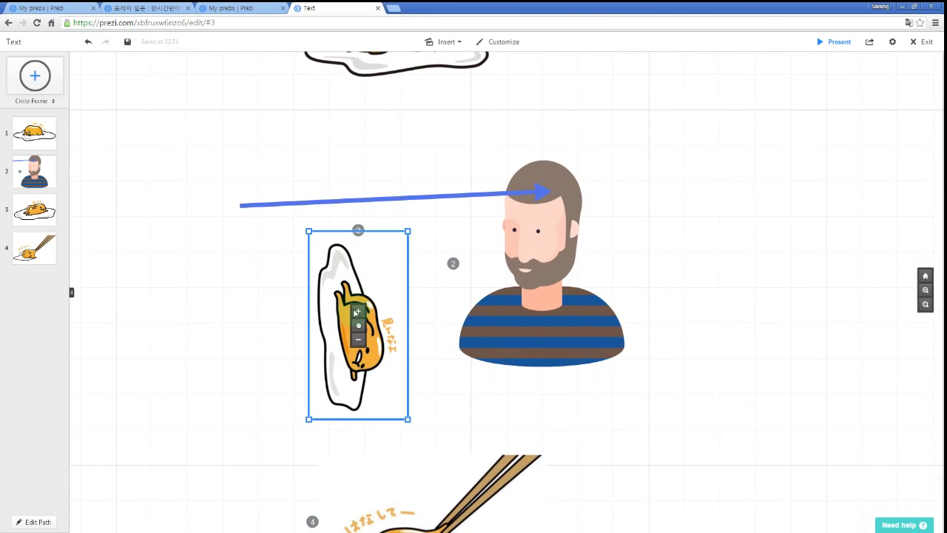
{"action": "left_click_drag", "start_coordinate": [415, 427], "coordinate": [480, 276]}
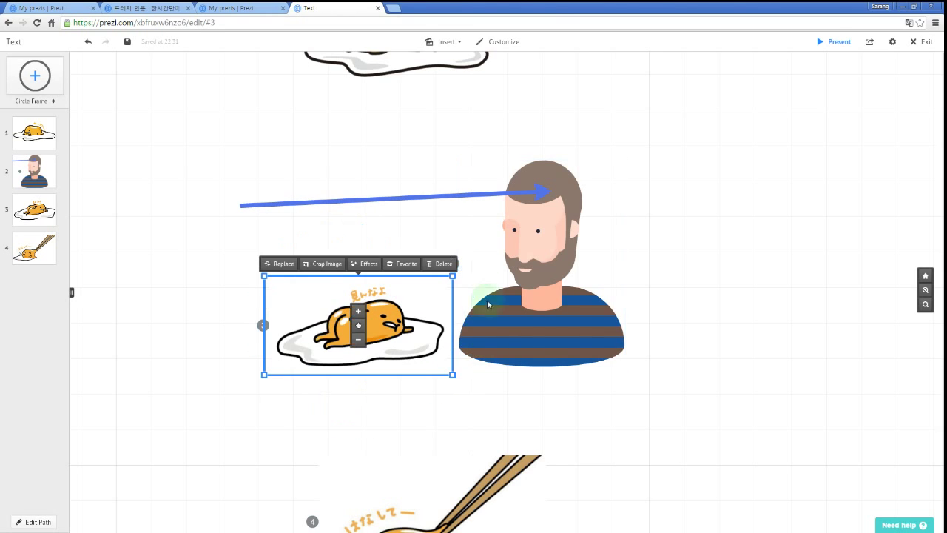
{"action": "left_click", "coordinate": [603, 427]}
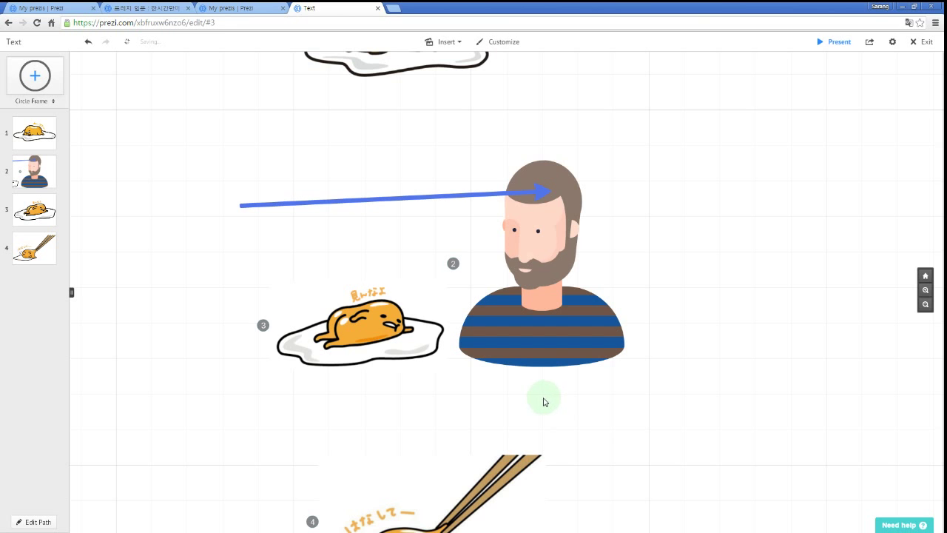
Shrink the frame 3 egg to a tiny speck beside the bearded man.
{"action": "left_click_drag", "start_coordinate": [562, 397], "coordinate": [605, 419]}
{"action": "left_click_drag", "start_coordinate": [526, 412], "coordinate": [522, 382]}
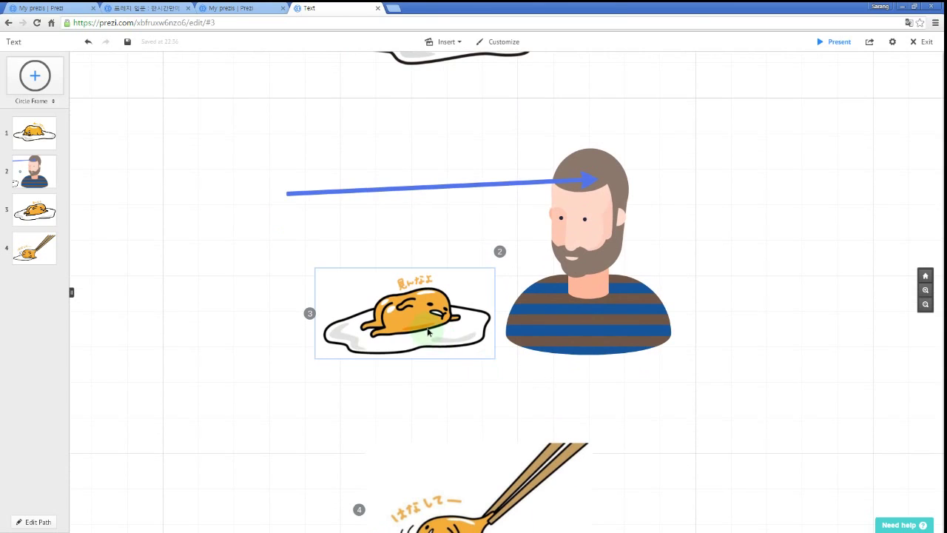
{"action": "left_click", "coordinate": [428, 332]}
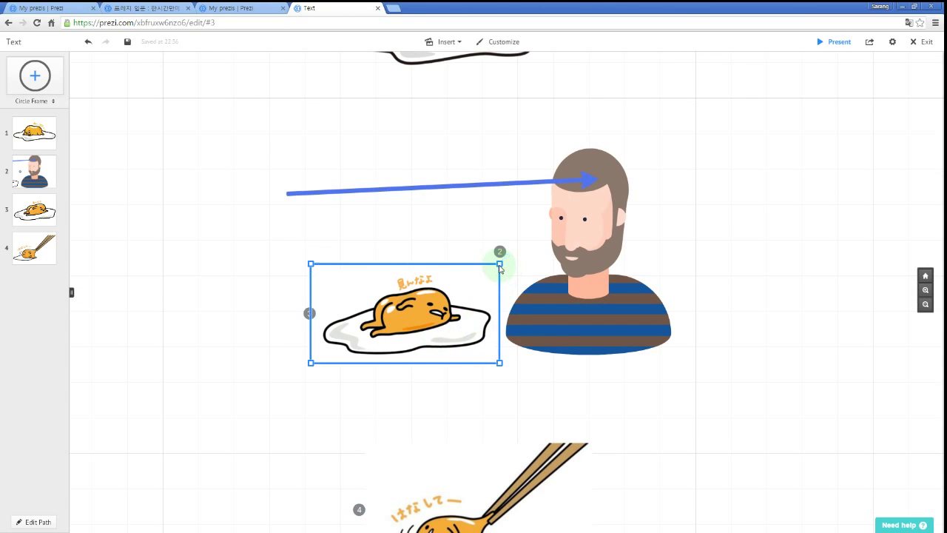
{"action": "left_click_drag", "start_coordinate": [500, 266], "coordinate": [436, 307]}
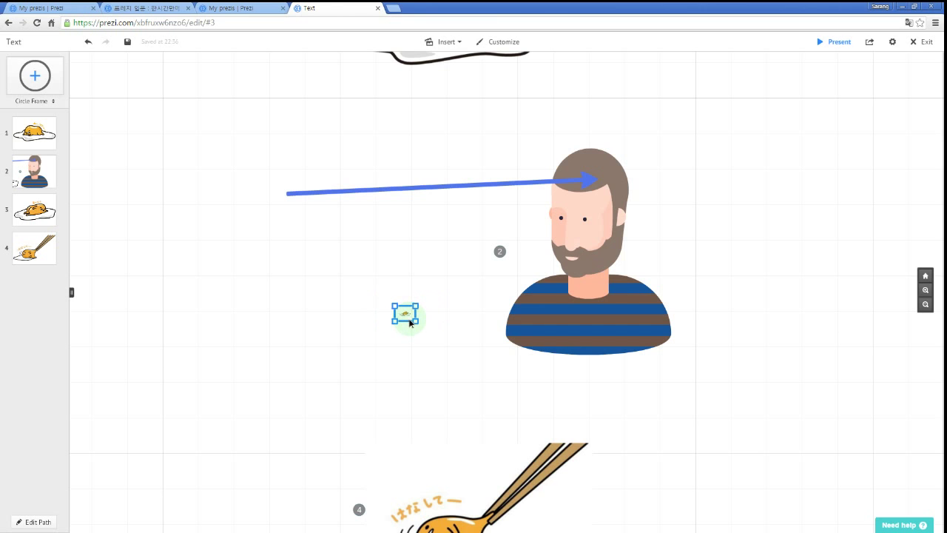
{"action": "left_click", "coordinate": [441, 359]}
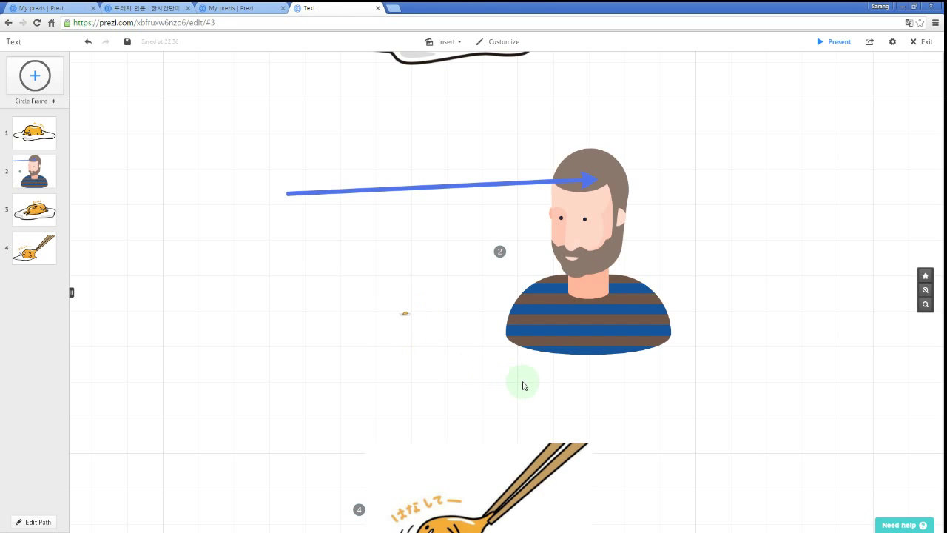
{"action": "left_click_drag", "start_coordinate": [475, 370], "coordinate": [465, 391]}
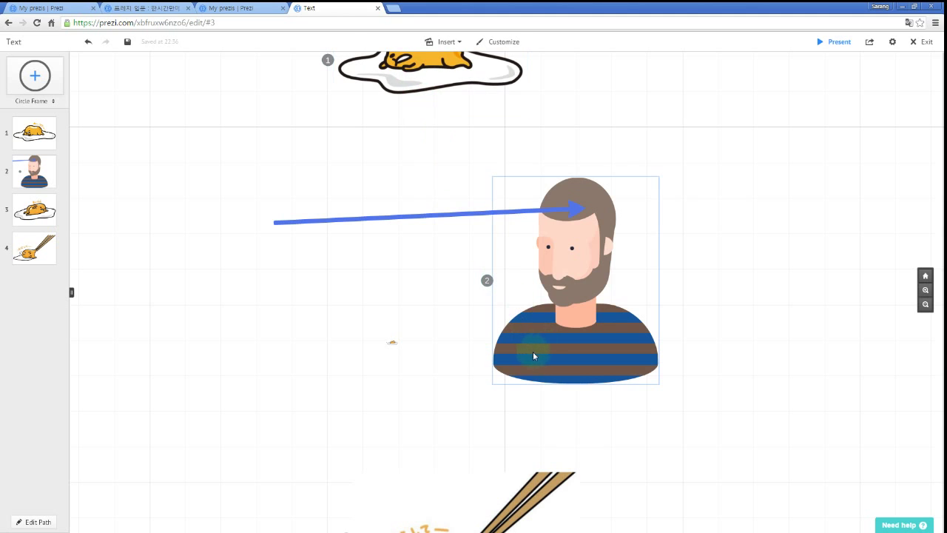
{"action": "left_click_drag", "start_coordinate": [526, 441], "coordinate": [498, 381]}
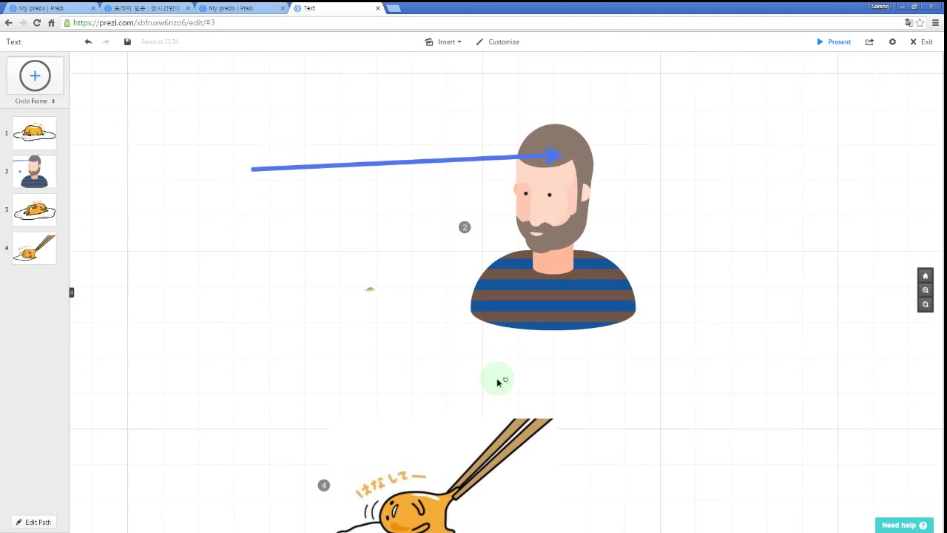
{"action": "key", "text": "space"}
{"action": "key", "text": "Left"}
{"action": "key", "text": "Left"}
{"action": "key", "text": "Left"}
{"action": "key", "text": "Left"}
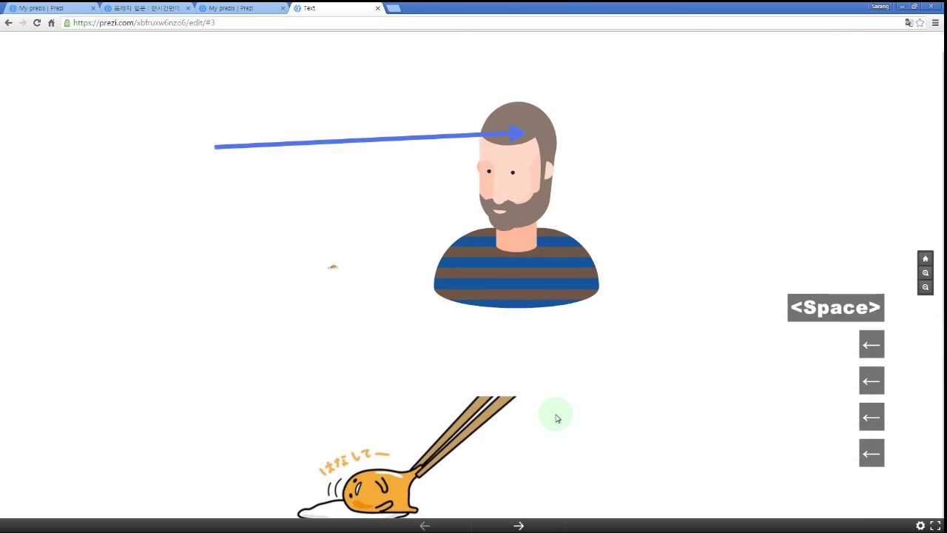
{"action": "key", "text": "space"}
{"action": "key", "text": "Left"}
{"action": "key", "text": "Left"}
{"action": "key", "text": "Left"}
{"action": "key", "text": "Left"}
{"action": "key", "text": "Left"}
{"action": "key", "text": "space"}
{"action": "key", "text": "Left"}
{"action": "key", "text": "Left"}
{"action": "key", "text": "Left"}
{"action": "key", "text": "Left"}
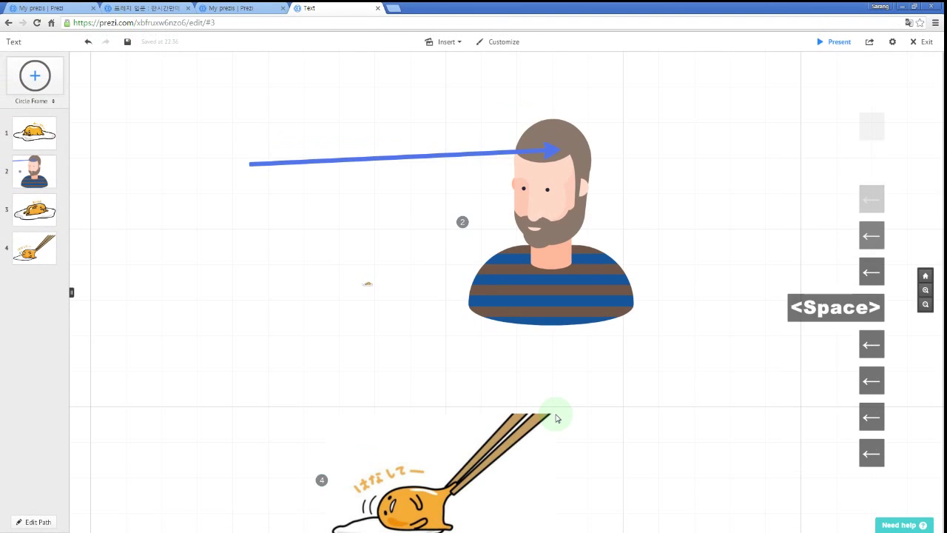
{"action": "key", "text": "Left"}
{"action": "key", "text": "Right"}
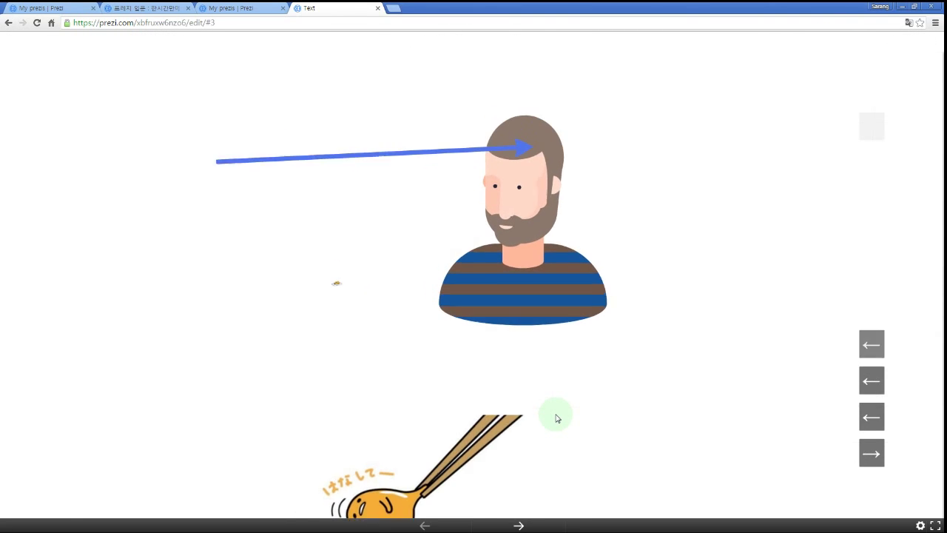
{"action": "key", "text": "Right"}
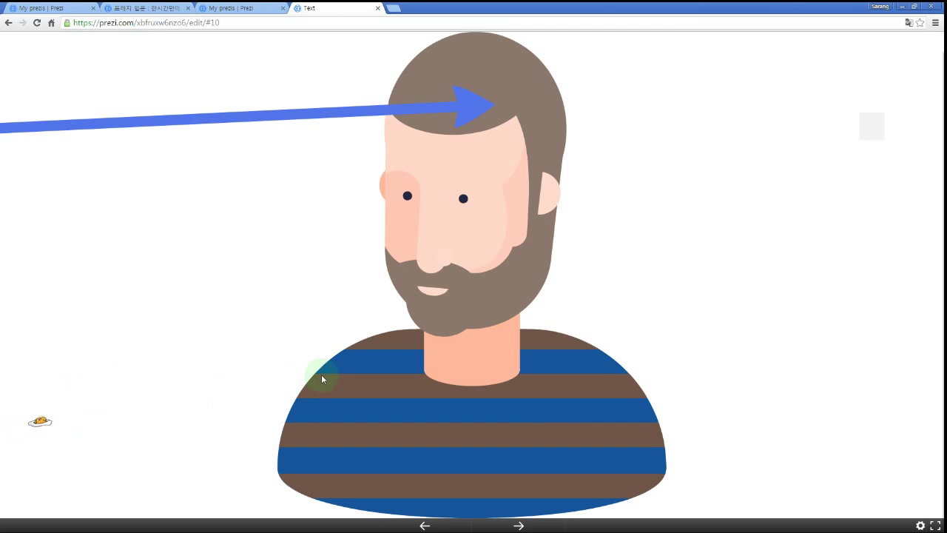
{"action": "key", "text": "Right"}
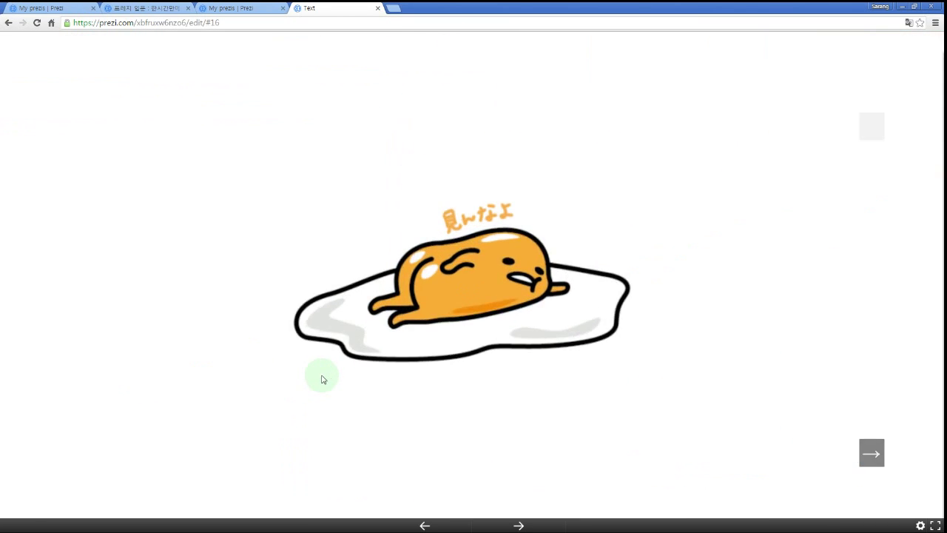
{"action": "left_click", "coordinate": [322, 379]}
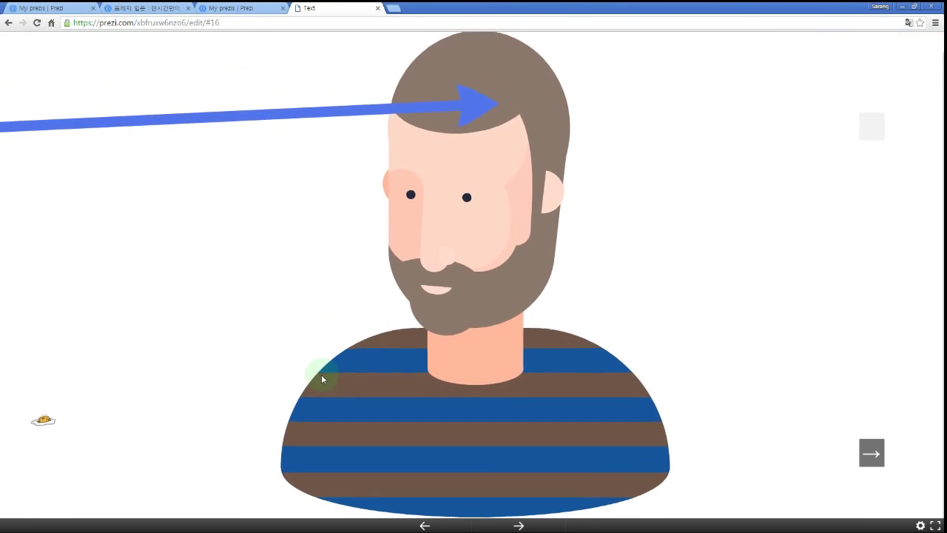
{"action": "left_click", "coordinate": [322, 379]}
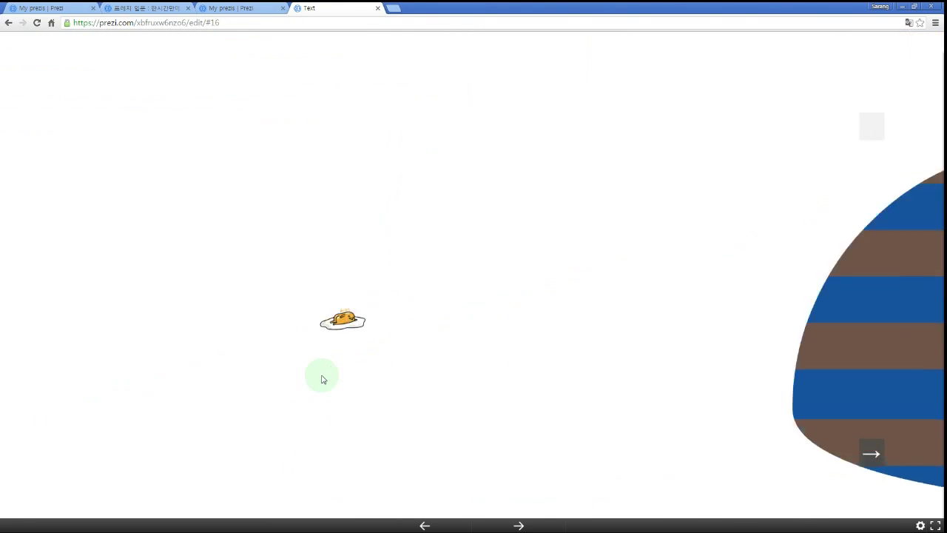
{"action": "left_click", "coordinate": [322, 378]}
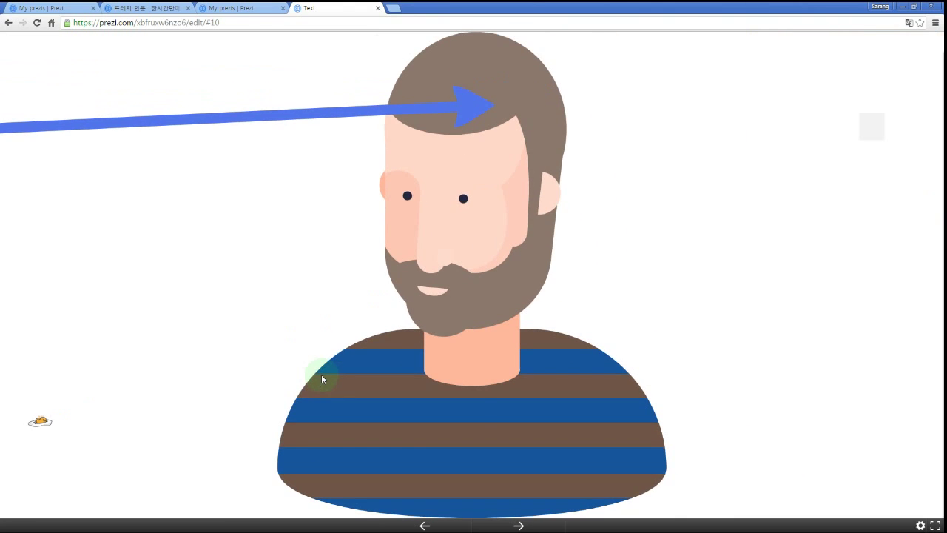
{"action": "left_click", "coordinate": [322, 378]}
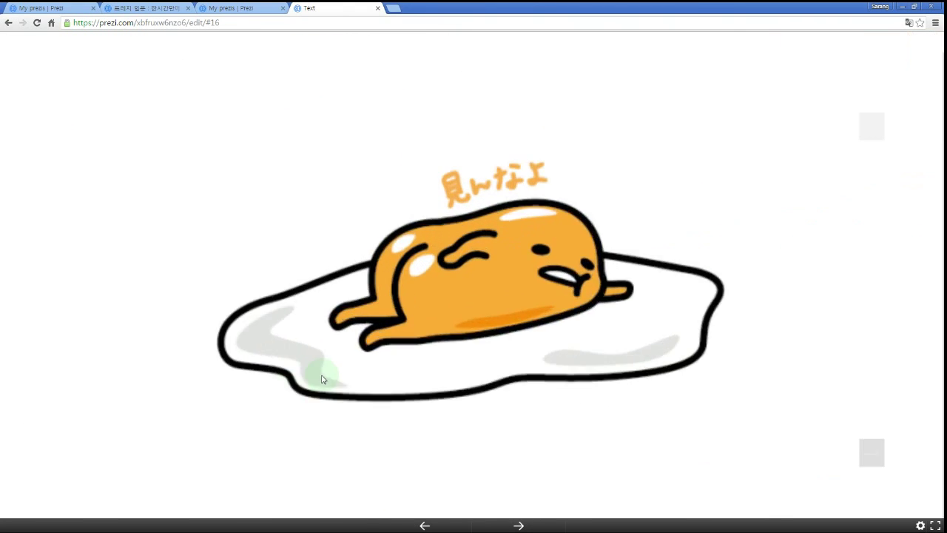
{"action": "left_click", "coordinate": [322, 379]}
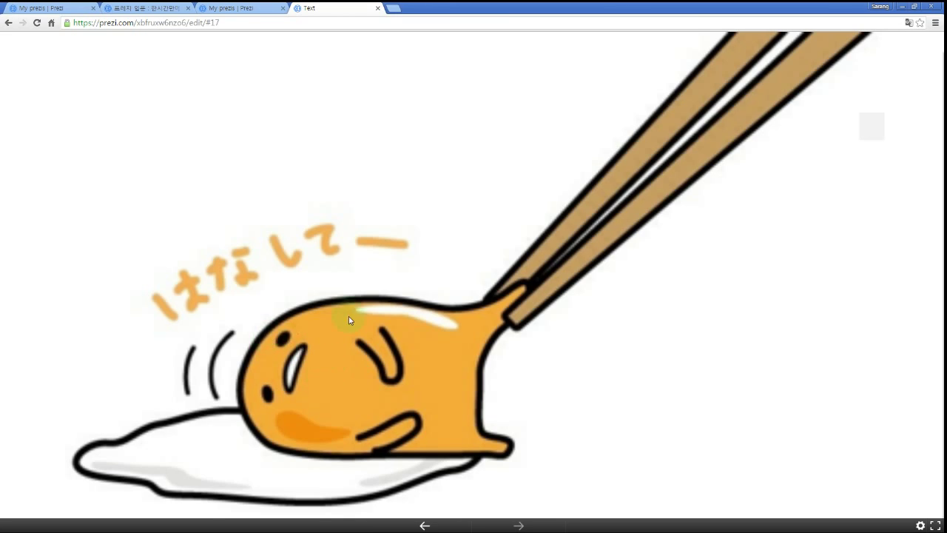
{"action": "key", "text": "Escape"}
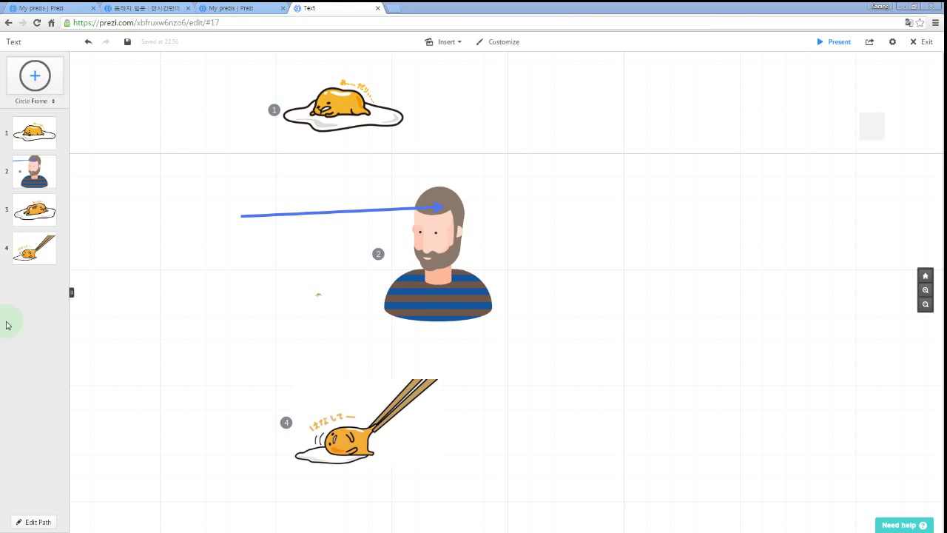
{"action": "left_click_drag", "start_coordinate": [524, 377], "coordinate": [630, 377]}
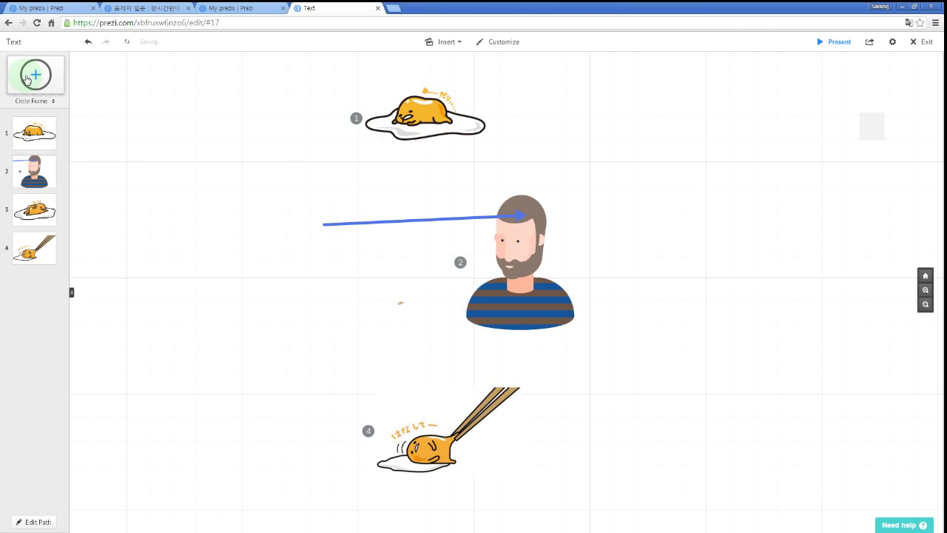
Add and enlarge a circle frame, then place a bracket frame below it.
{"action": "left_click", "coordinate": [26, 79]}
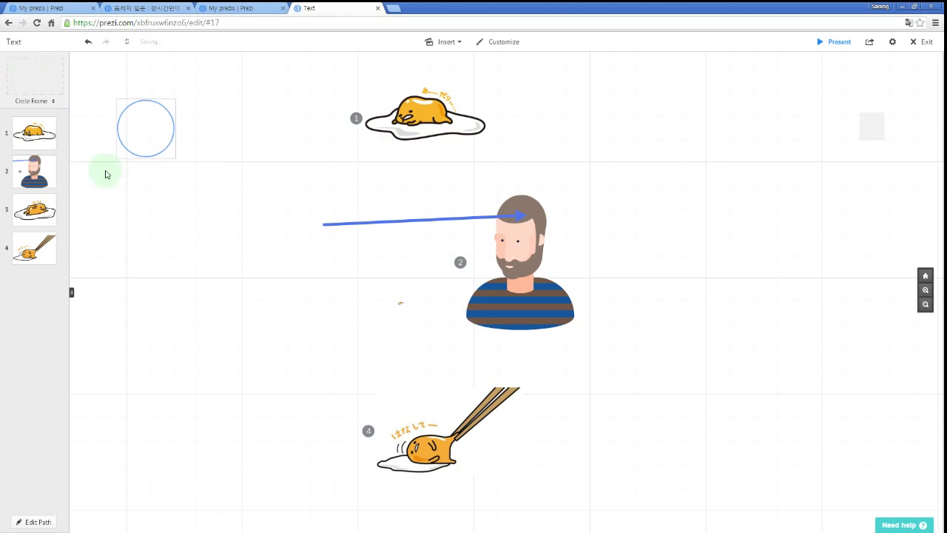
{"action": "left_click_drag", "start_coordinate": [170, 129], "coordinate": [228, 147]}
{"action": "left_click_drag", "start_coordinate": [263, 184], "coordinate": [290, 210]}
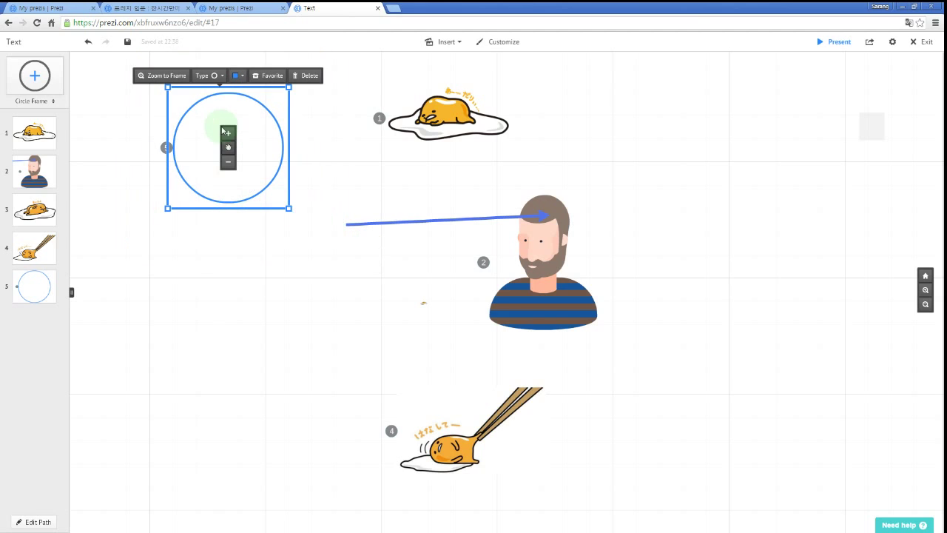
{"action": "left_click", "coordinate": [51, 102]}
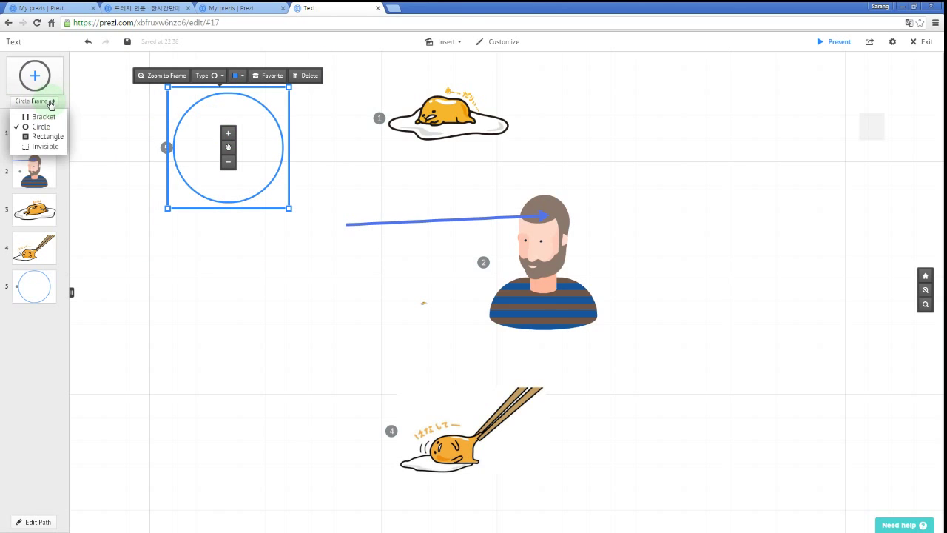
{"action": "left_click", "coordinate": [50, 117]}
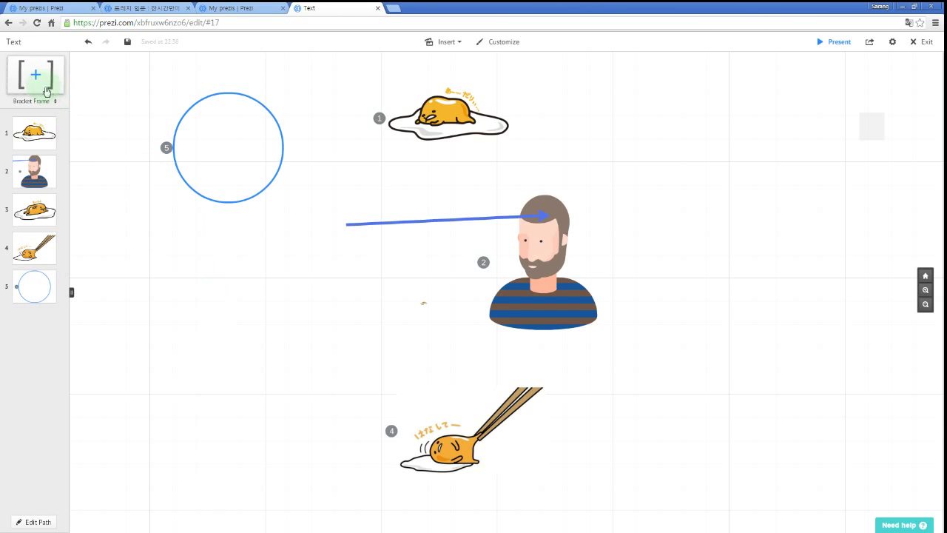
{"action": "left_click_drag", "start_coordinate": [37, 77], "coordinate": [167, 219]}
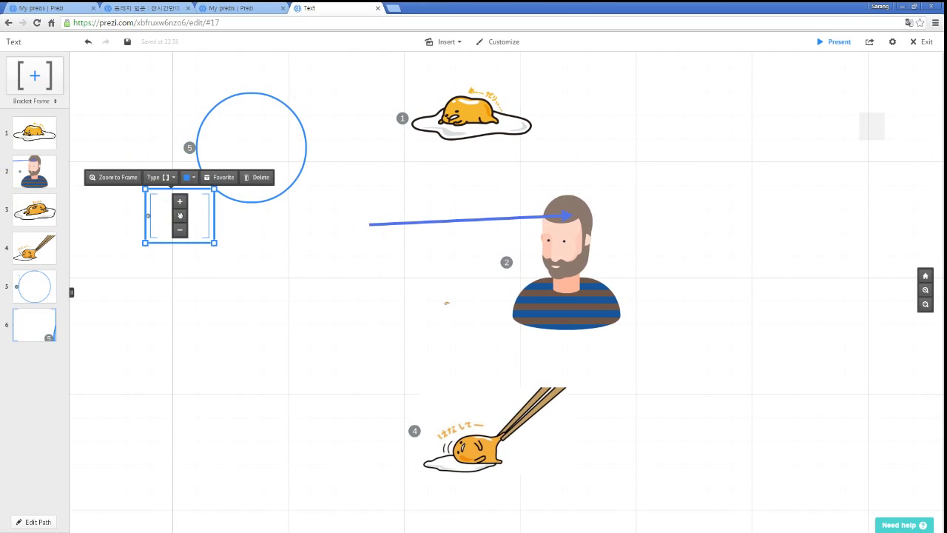
Place a rectangle frame left of the circle and an invisible frame on the canvas.
{"action": "left_click", "coordinate": [55, 102]}
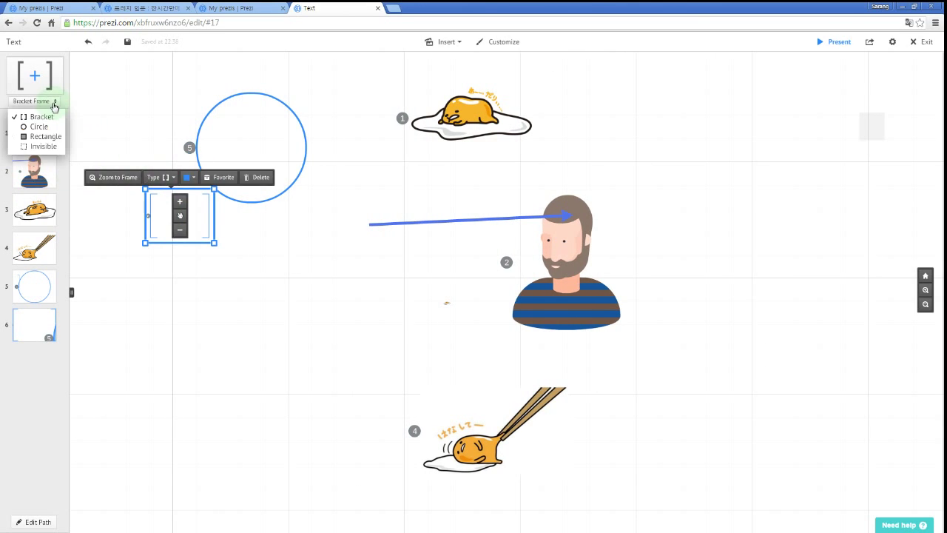
{"action": "left_click", "coordinate": [52, 138]}
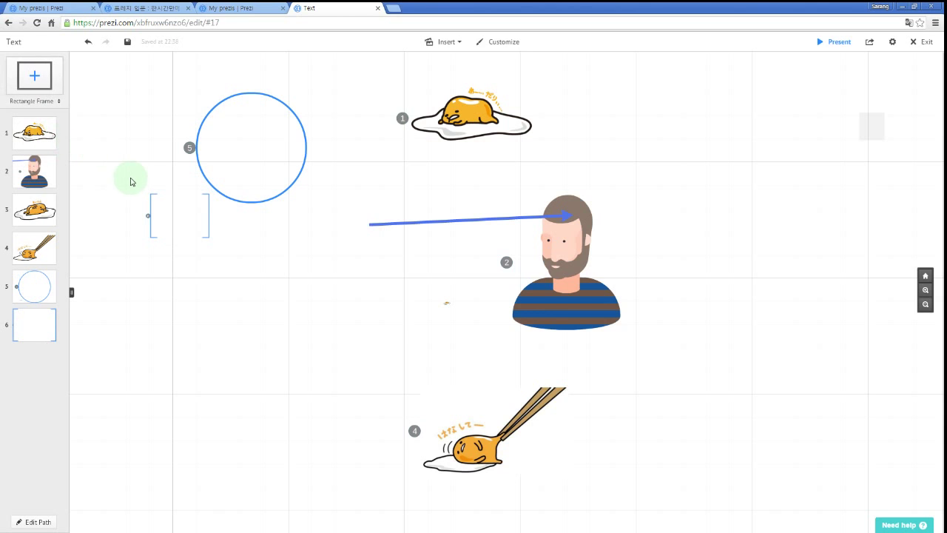
{"action": "left_click_drag", "start_coordinate": [42, 83], "coordinate": [146, 130]}
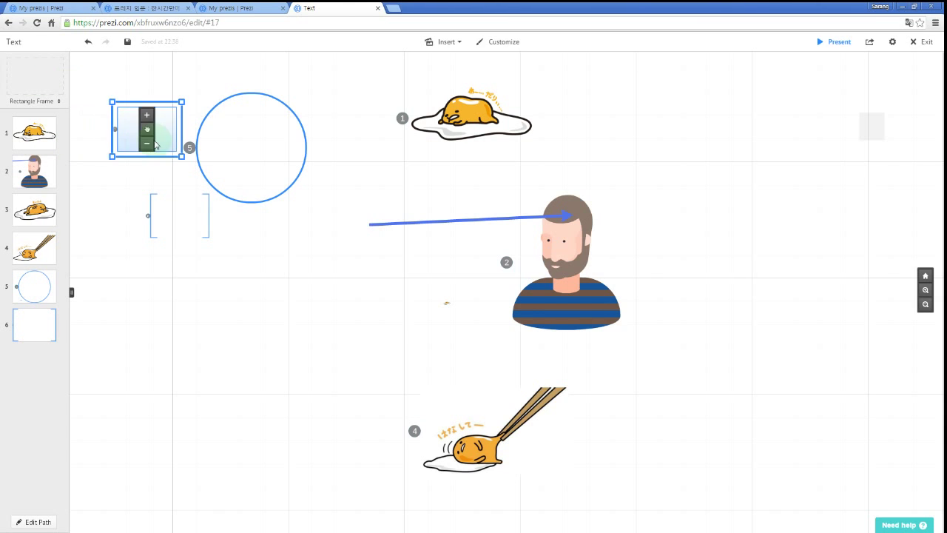
{"action": "left_click", "coordinate": [52, 102]}
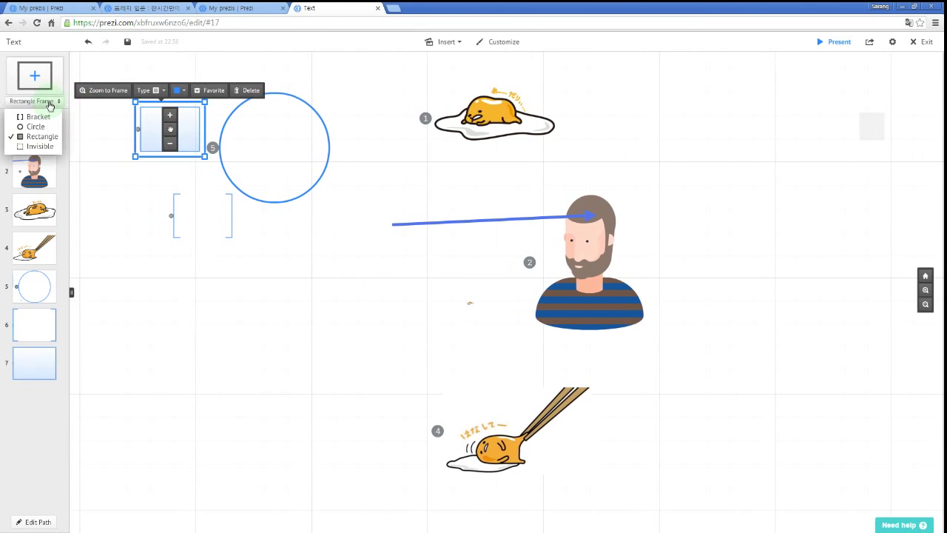
{"action": "left_click", "coordinate": [47, 147]}
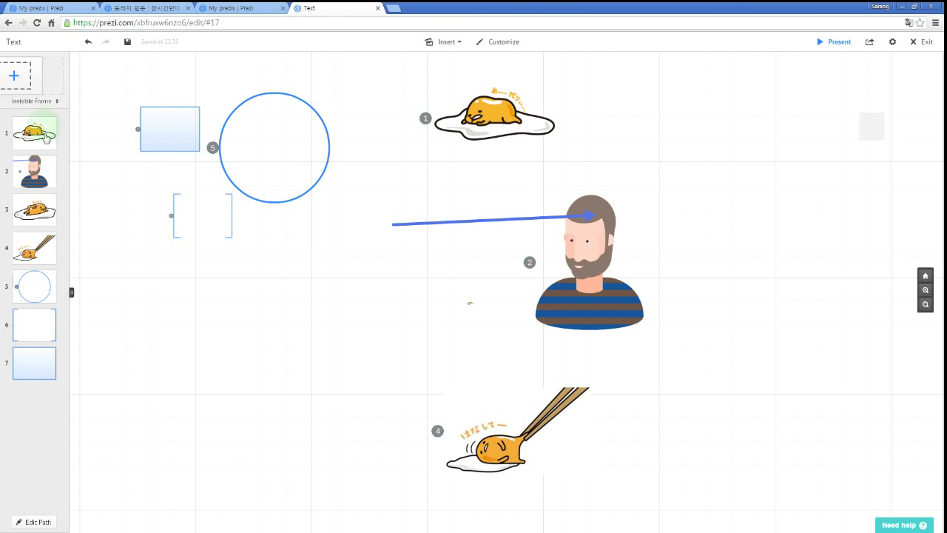
{"action": "left_click_drag", "start_coordinate": [46, 83], "coordinate": [109, 189]}
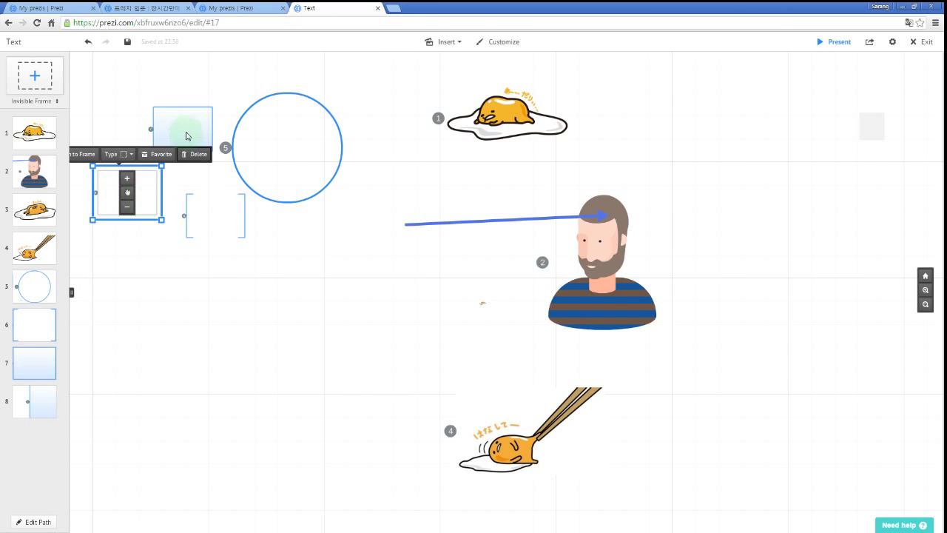
{"action": "left_click", "coordinate": [275, 144]}
{"action": "left_click", "coordinate": [231, 220]}
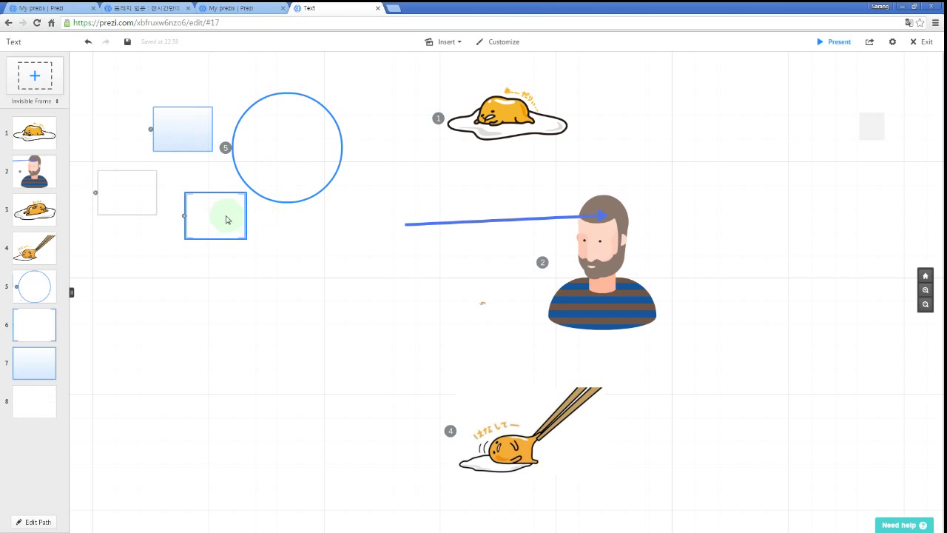
{"action": "left_click", "coordinate": [152, 208]}
{"action": "left_click", "coordinate": [152, 207]}
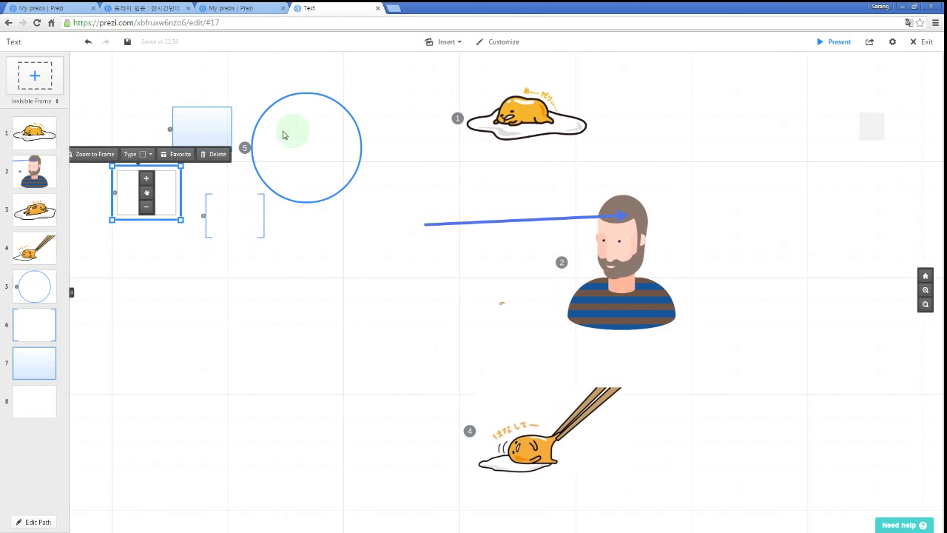
{"action": "left_click", "coordinate": [280, 295]}
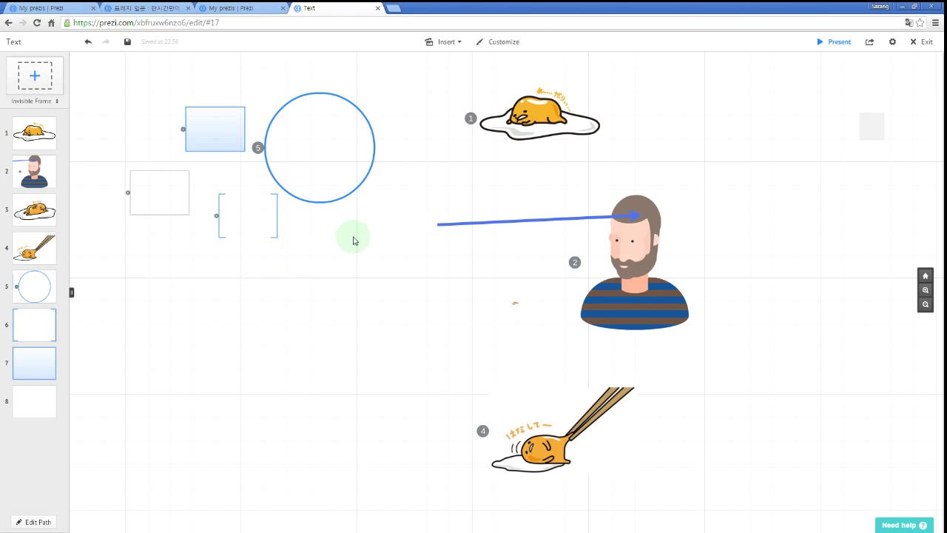
Enlarge circle frame 5 beside egg 1 and drop the egg picture inside it.
{"action": "left_click_drag", "start_coordinate": [376, 245], "coordinate": [355, 259]}
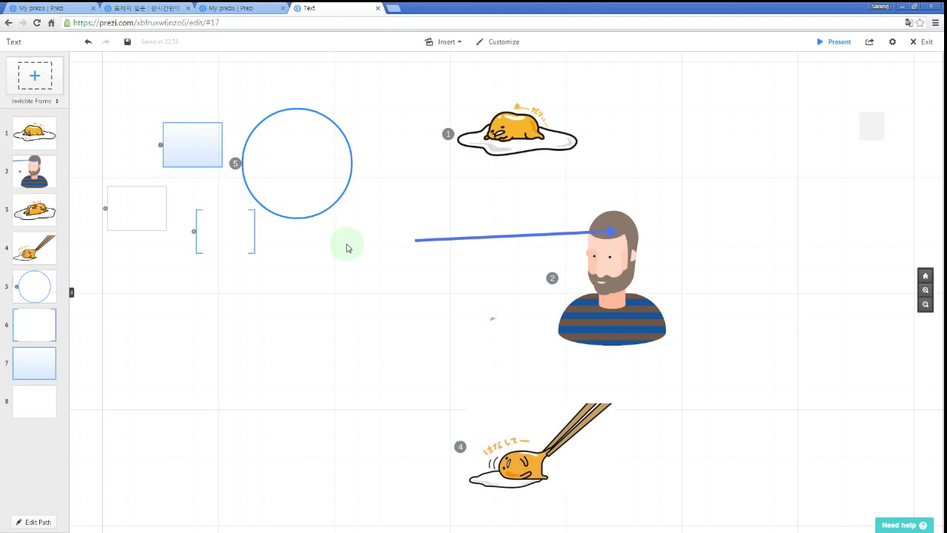
{"action": "left_click_drag", "start_coordinate": [338, 201], "coordinate": [496, 227]}
{"action": "left_click", "coordinate": [423, 188]}
{"action": "left_click_drag", "start_coordinate": [467, 181], "coordinate": [428, 188]}
{"action": "left_click", "coordinate": [508, 148]}
{"action": "left_click_drag", "start_coordinate": [508, 159], "coordinate": [336, 155]}
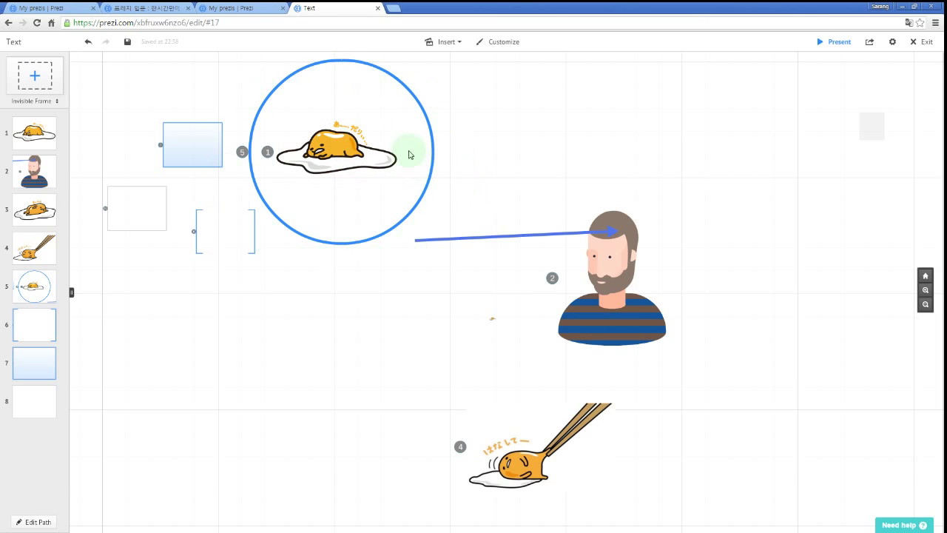
Shift the circle rightward and shorten the blue arrow to end inside it.
{"action": "left_click_drag", "start_coordinate": [434, 146], "coordinate": [476, 157]}
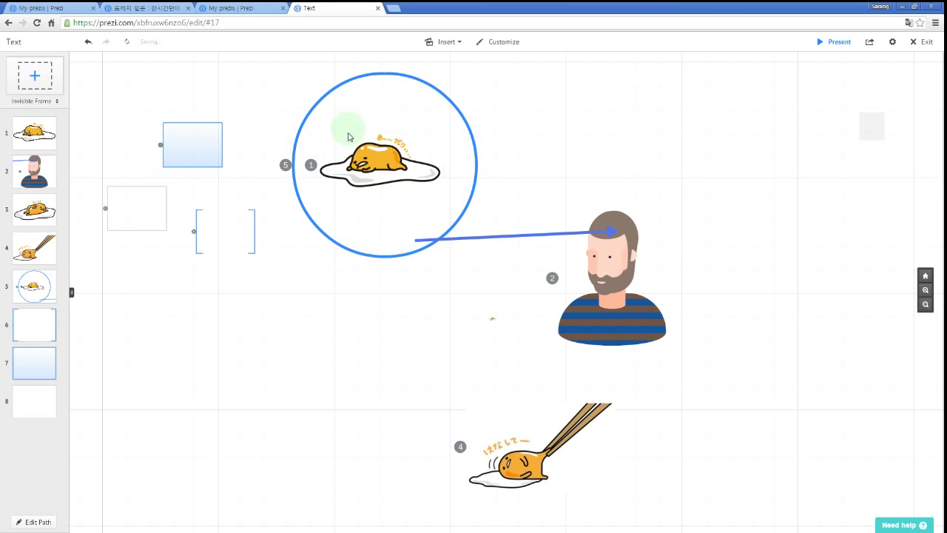
{"action": "left_click", "coordinate": [625, 231]}
{"action": "left_click_drag", "start_coordinate": [627, 230], "coordinate": [391, 202]}
{"action": "left_click", "coordinate": [521, 160]}
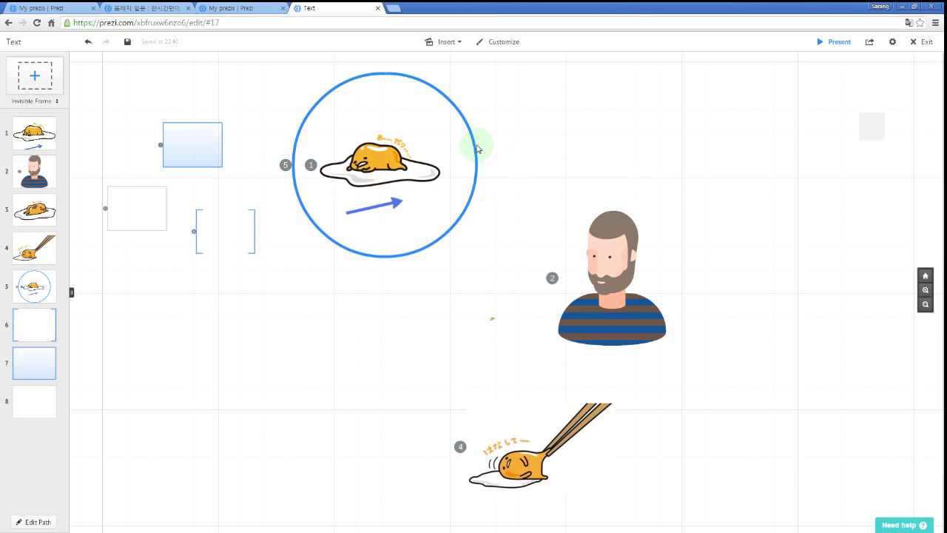
Alt-drag the circle frame to the top-left, leaving the egg and arrow behind.
{"action": "left_click_drag", "start_coordinate": [476, 148], "coordinate": [541, 152]}
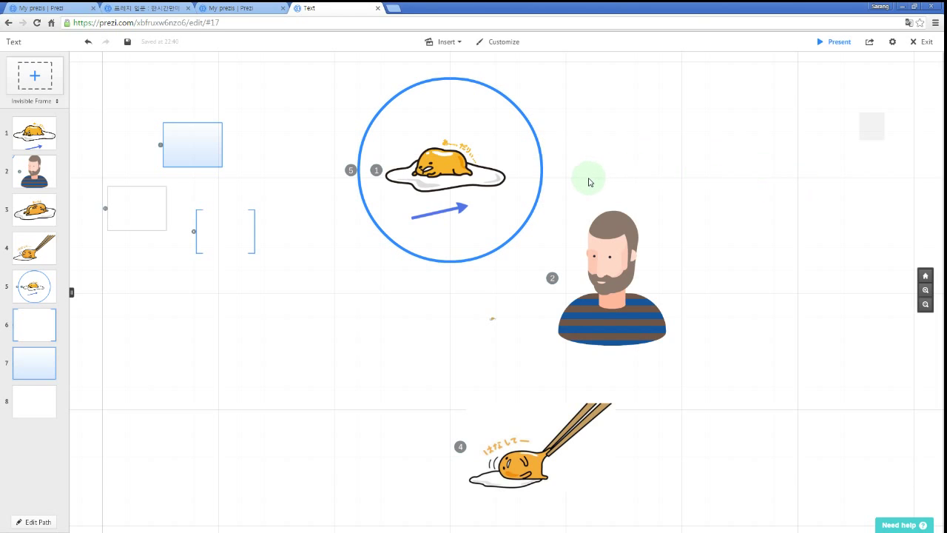
{"action": "key", "text": "alt"}
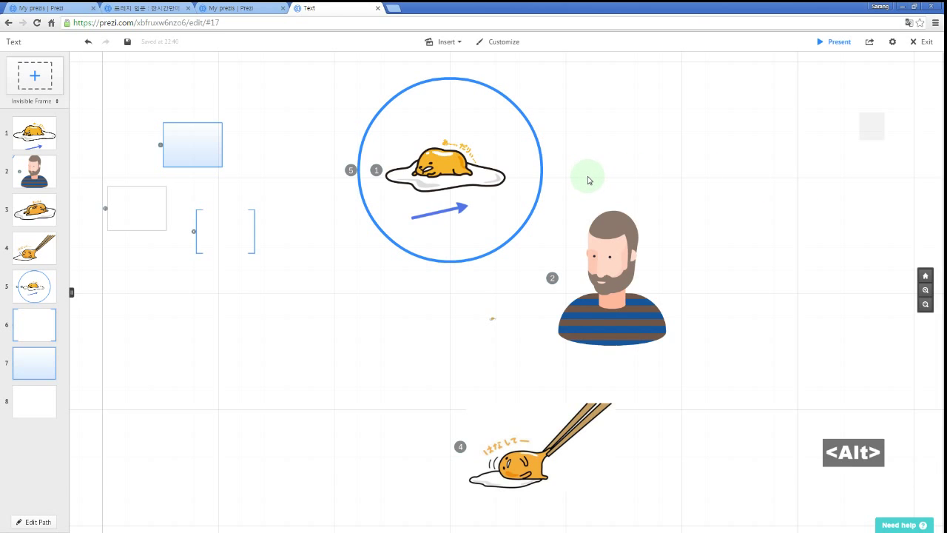
{"action": "left_click_drag", "start_coordinate": [540, 154], "coordinate": [360, 110]}
{"action": "key", "text": "alt"}
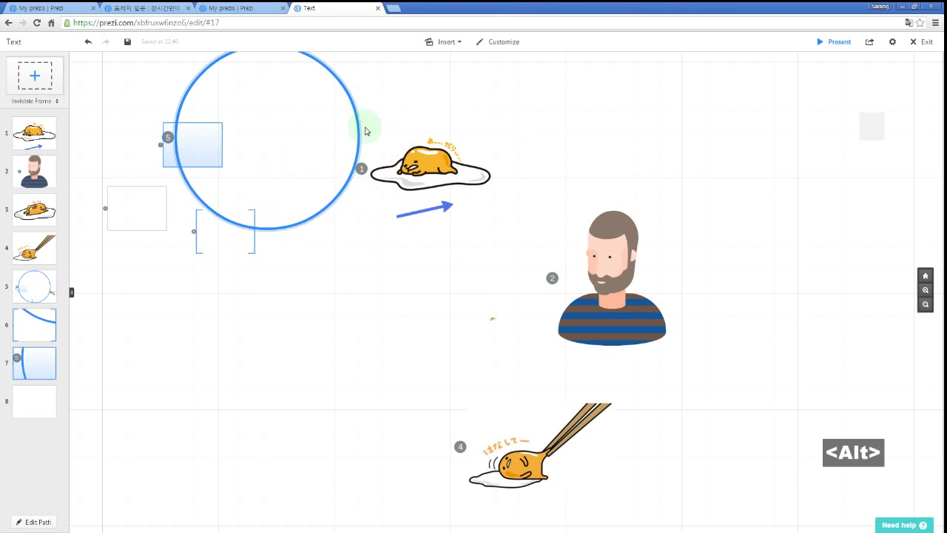
Dismiss the stray text box and move empty rectangle frame 8 to the canvas centre.
{"action": "double_click", "coordinate": [370, 264]}
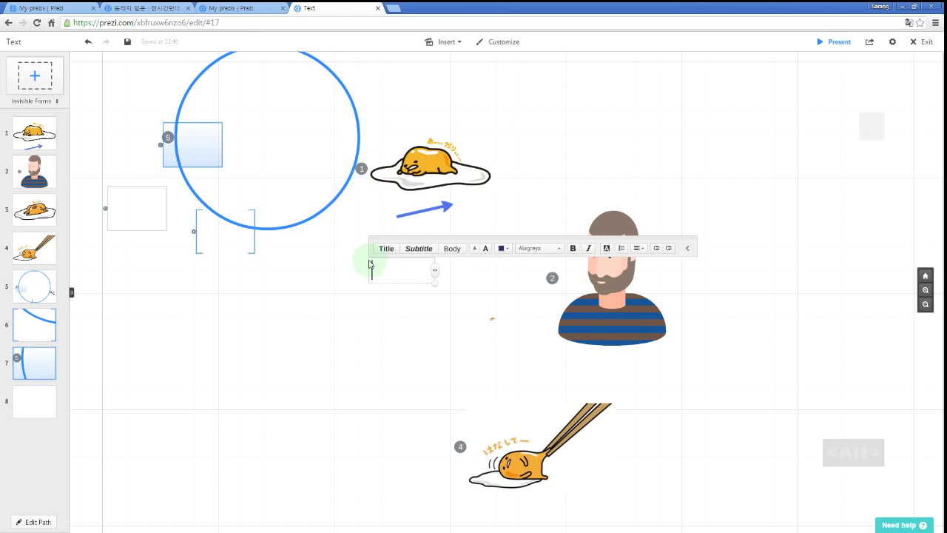
{"action": "left_click", "coordinate": [320, 259]}
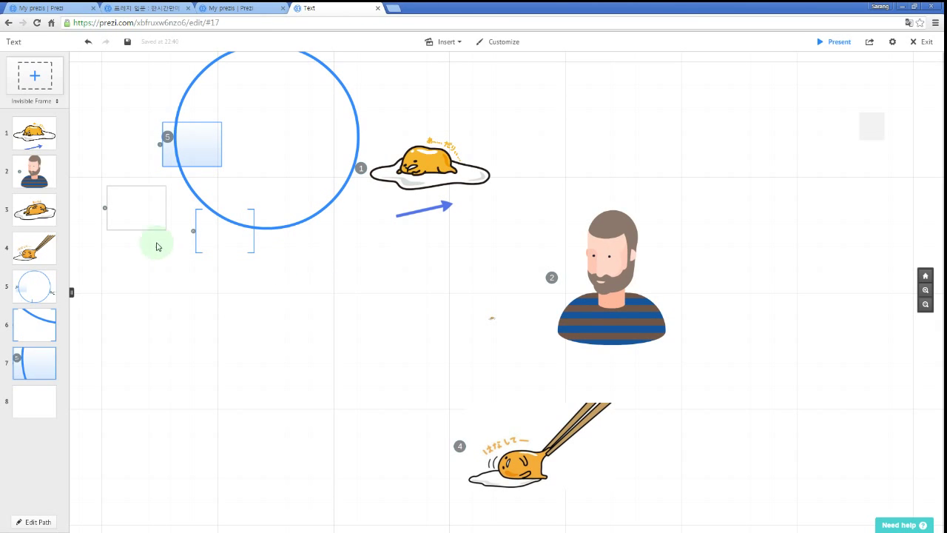
{"action": "left_click_drag", "start_coordinate": [145, 195], "coordinate": [500, 237]}
{"action": "left_click_drag", "start_coordinate": [397, 291], "coordinate": [401, 307]}
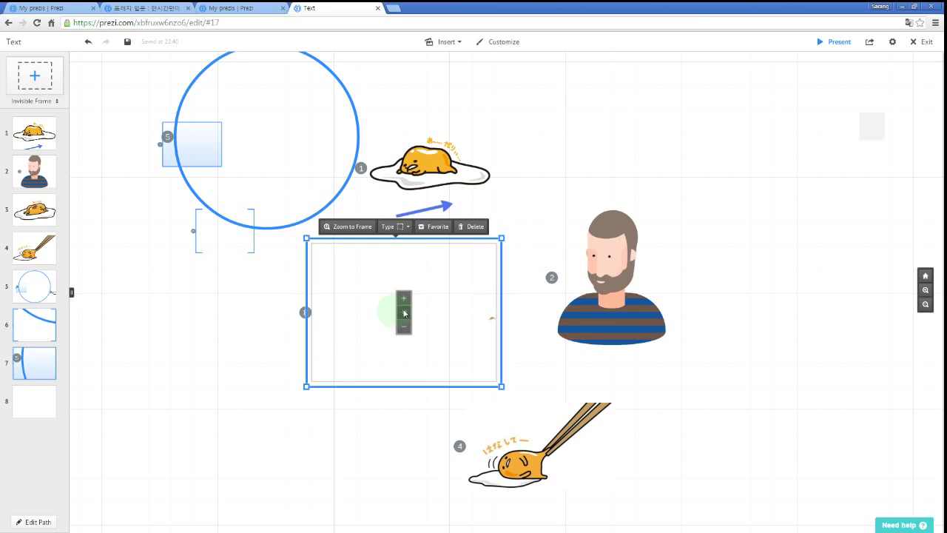
{"action": "left_click", "coordinate": [235, 326]}
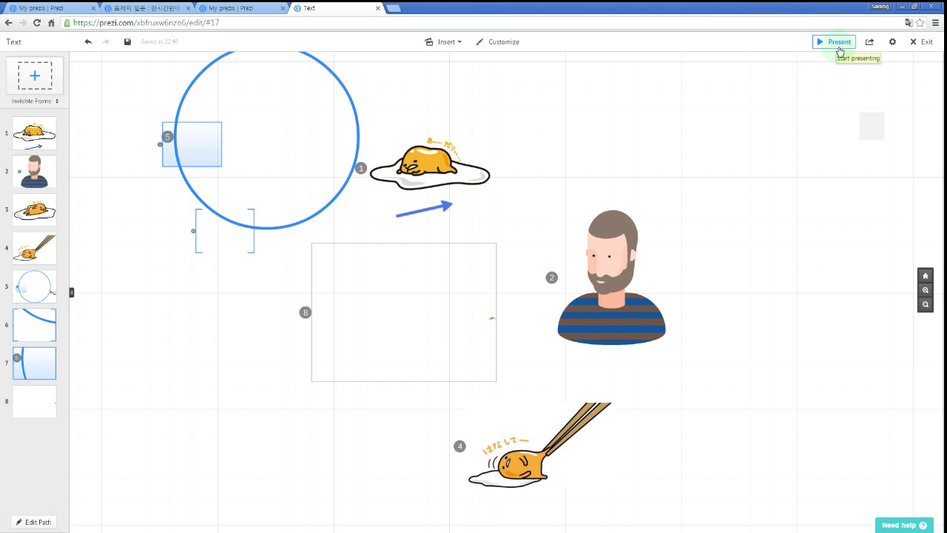
Preview the prezi, then move frame 8 lower-left and the first egg up-right.
{"action": "left_click", "coordinate": [836, 42]}
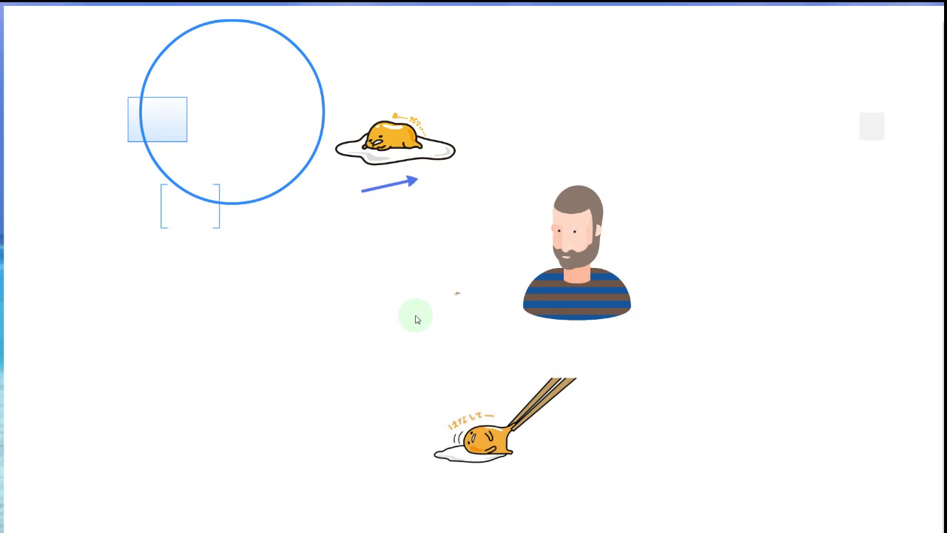
{"action": "key", "text": "Escape"}
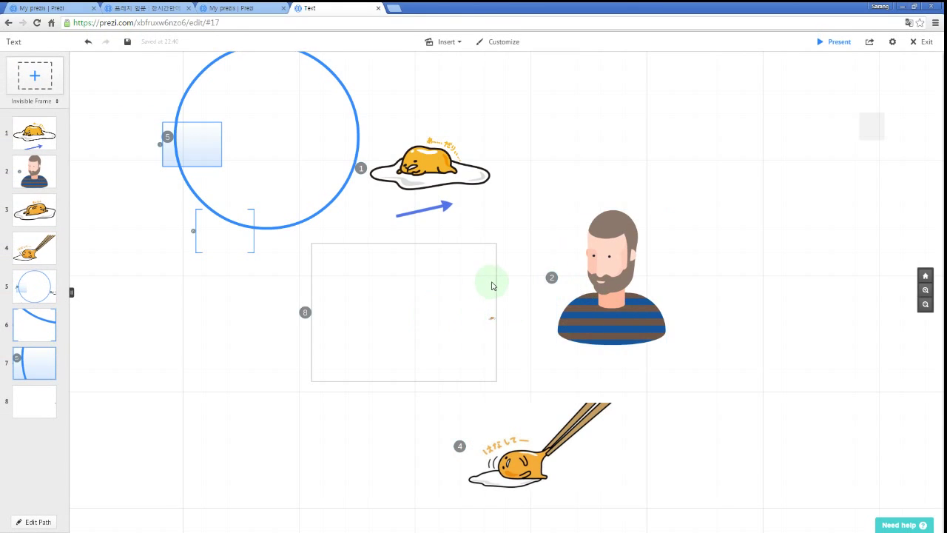
{"action": "left_click_drag", "start_coordinate": [496, 288], "coordinate": [338, 352]}
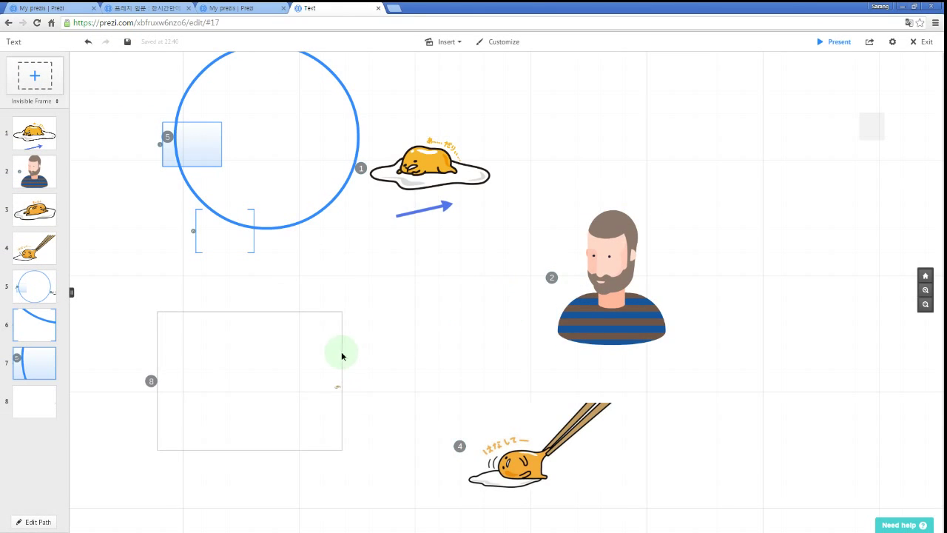
{"action": "left_click_drag", "start_coordinate": [448, 186], "coordinate": [547, 174]}
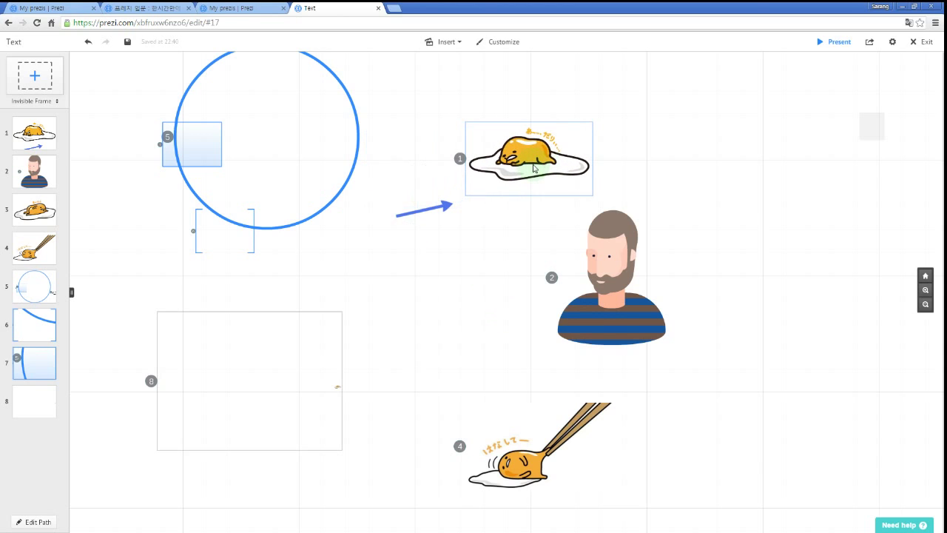
{"action": "key", "text": "p"}
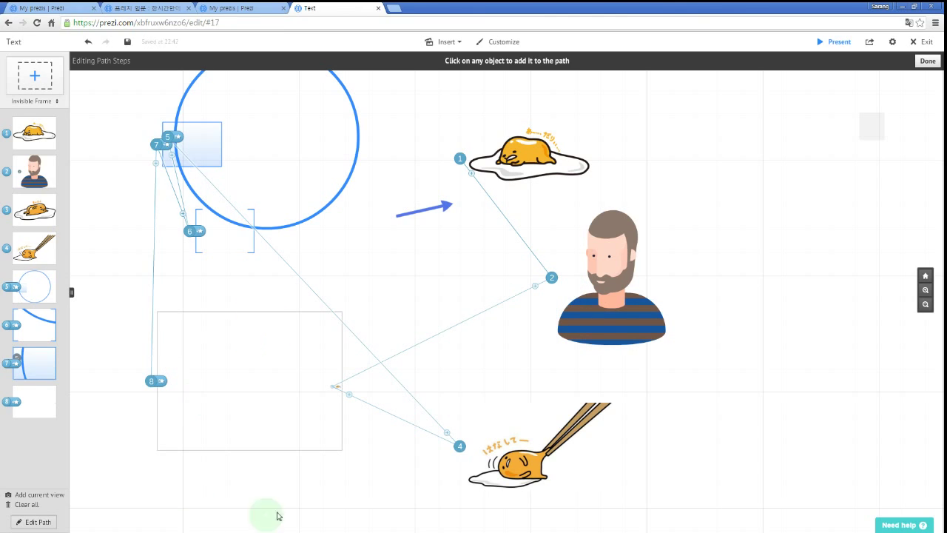
Preview the prezi, stepping back and forth through the frames to the bearded man.
{"action": "key", "text": "space"}
{"action": "key", "text": "space"}
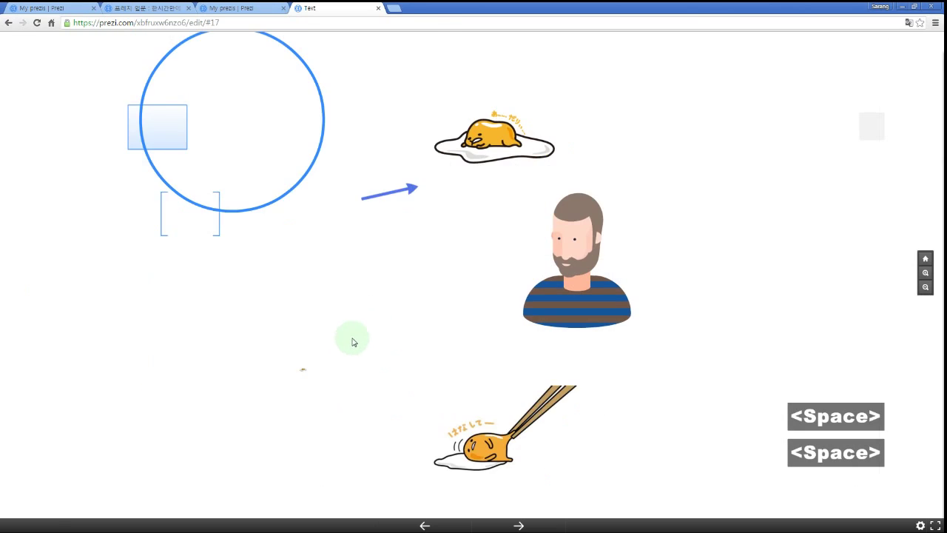
{"action": "key", "text": "Escape"}
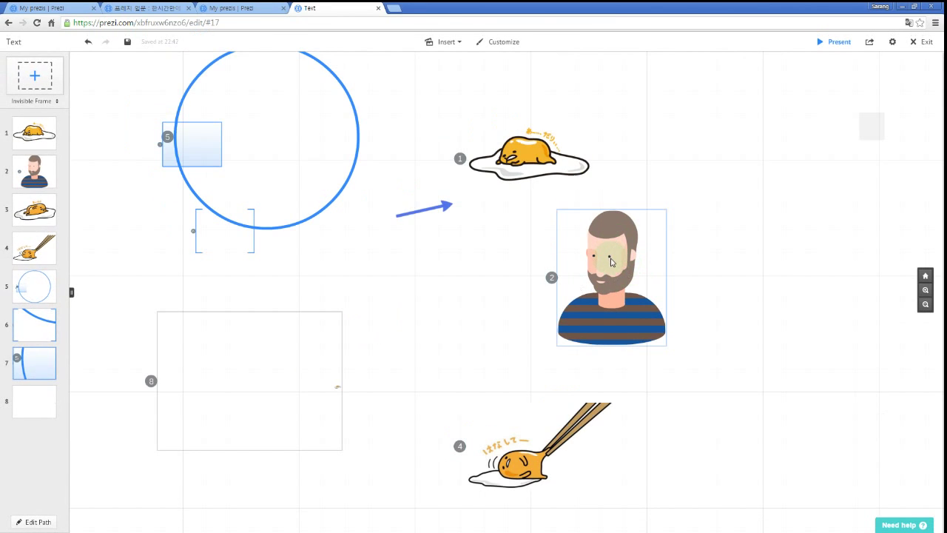
{"action": "key", "text": "space"}
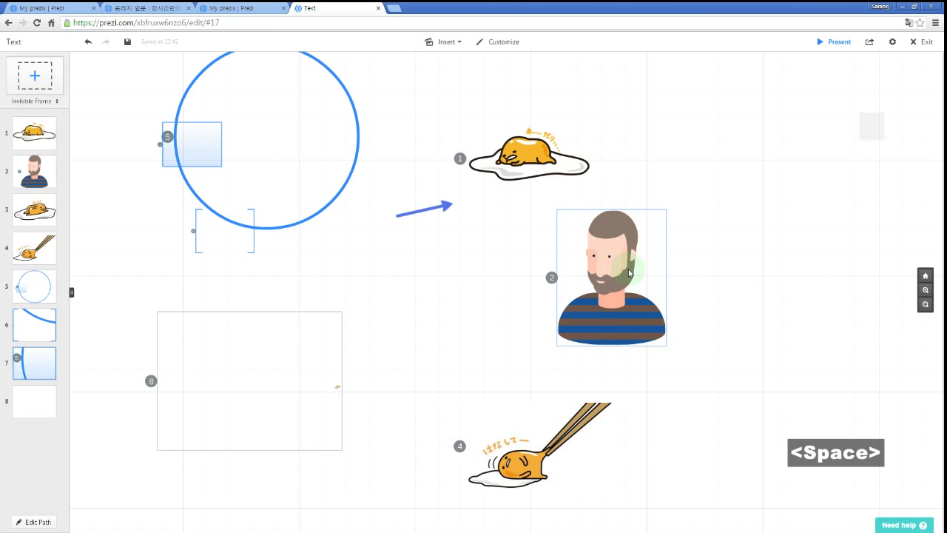
{"action": "key", "text": "Right"}
{"action": "key", "text": "Left"}
{"action": "key", "text": "Left"}
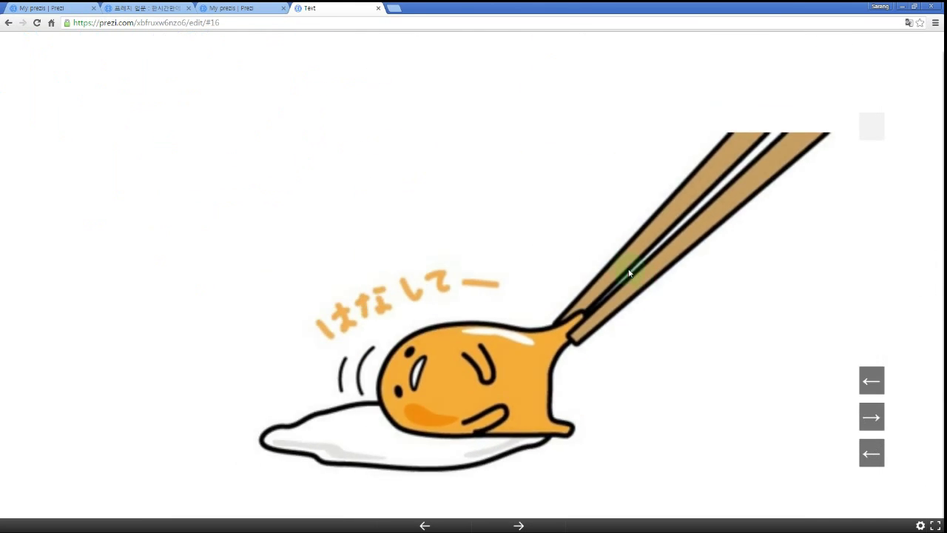
{"action": "key", "text": "Left"}
{"action": "key", "text": "Left"}
{"action": "key", "text": "Left"}
{"action": "key", "text": "Right"}
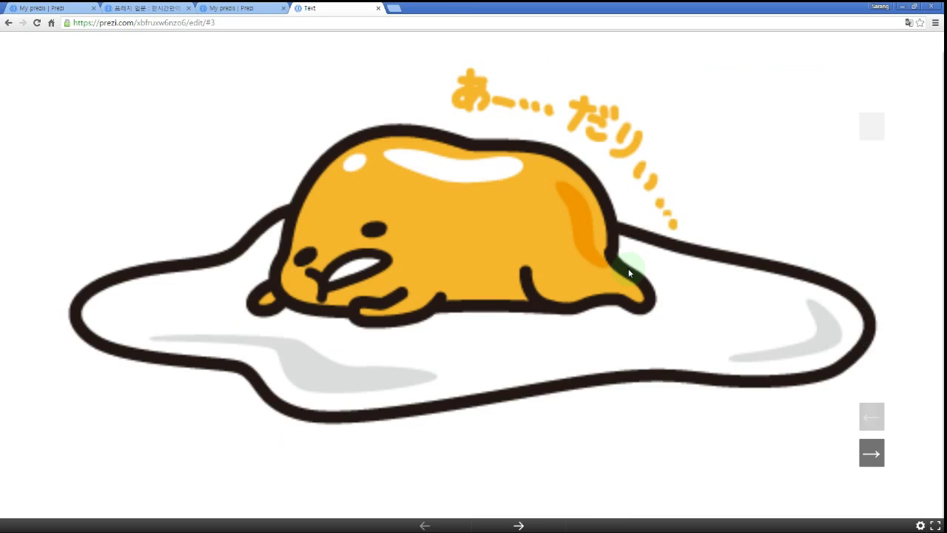
{"action": "key", "text": "Right"}
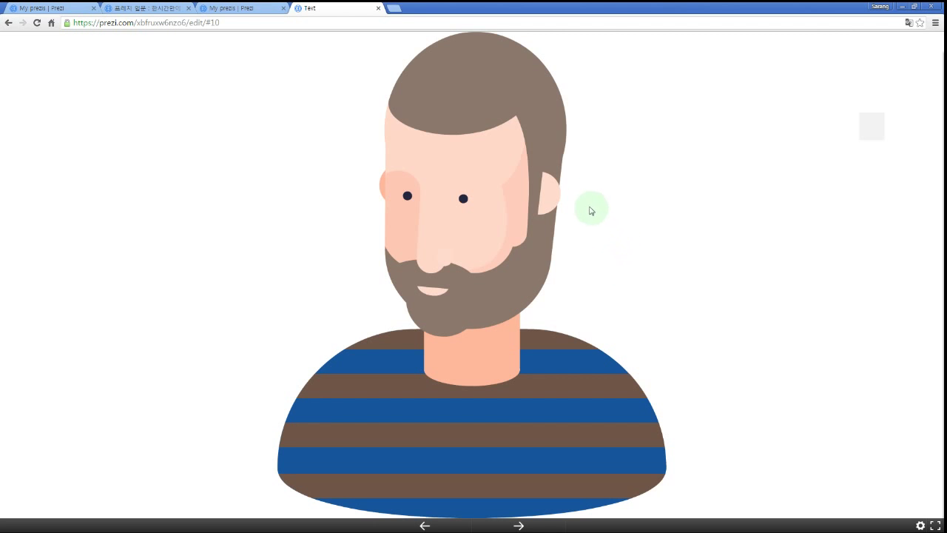
Zoom in close on the bearded man's face, look around it, then exit to the editor.
{"action": "left_click_drag", "start_coordinate": [583, 165], "coordinate": [586, 243]}
{"action": "scroll", "coordinate": [586, 242], "scroll_direction": "up", "scroll_amount": 5}
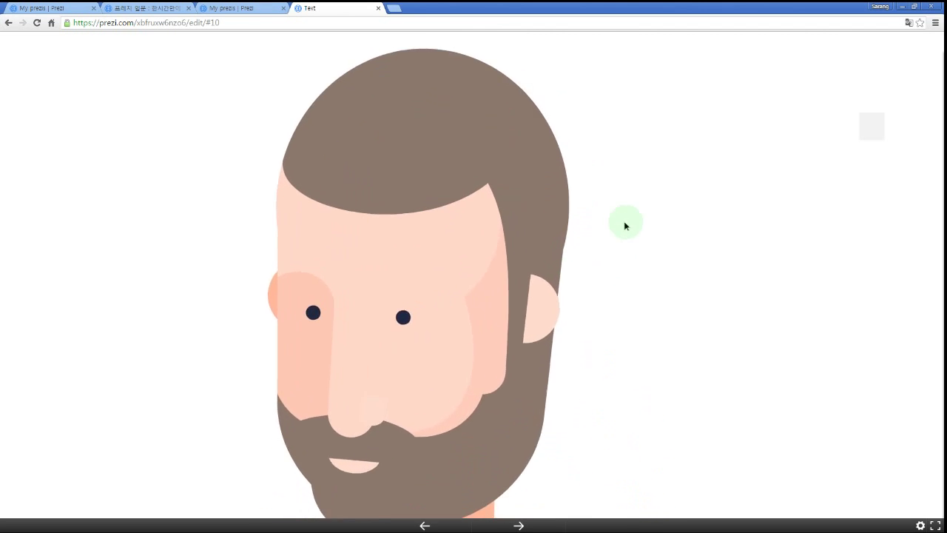
{"action": "scroll", "coordinate": [532, 246], "scroll_direction": "up", "scroll_amount": 2}
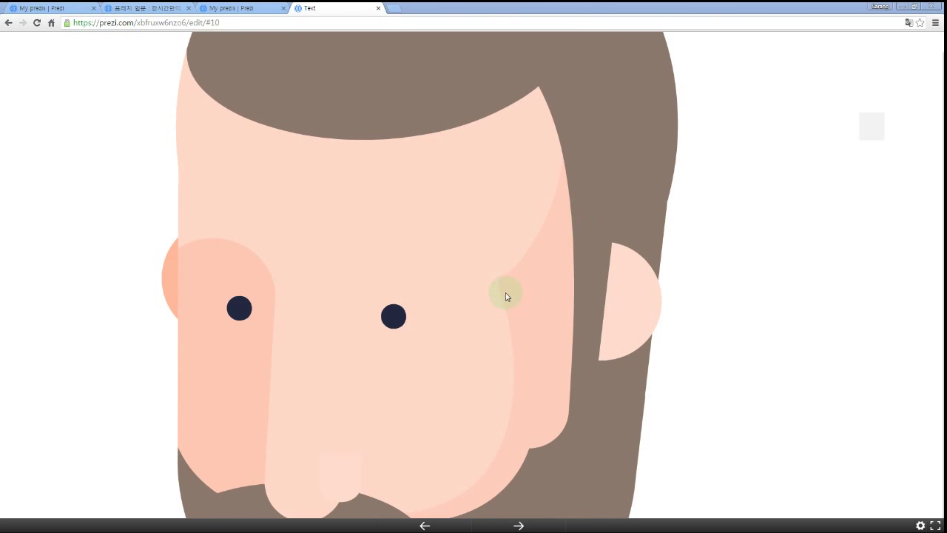
{"action": "left_click_drag", "start_coordinate": [474, 284], "coordinate": [628, 264]}
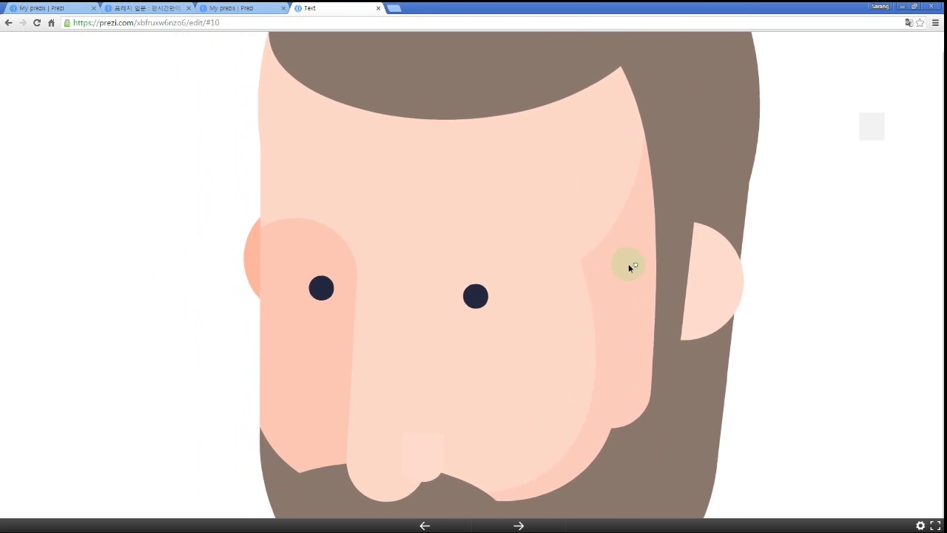
{"action": "key", "text": "Escape"}
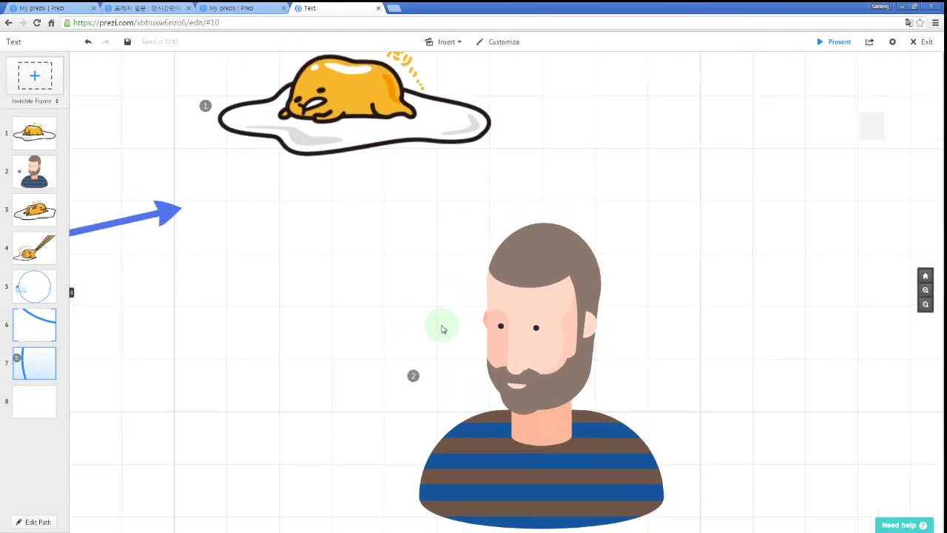
Move frame 8 over the bearded man's face.
{"action": "left_click_drag", "start_coordinate": [423, 309], "coordinate": [577, 215]}
{"action": "scroll", "coordinate": [437, 295], "scroll_direction": "down", "scroll_amount": 2}
{"action": "left_click_drag", "start_coordinate": [190, 339], "coordinate": [735, 236]}
Make frame 8 path step 3 instead of step 8, then preview the new step.
{"action": "key", "text": "p"}
{"action": "left_click_drag", "start_coordinate": [578, 238], "coordinate": [378, 325]}
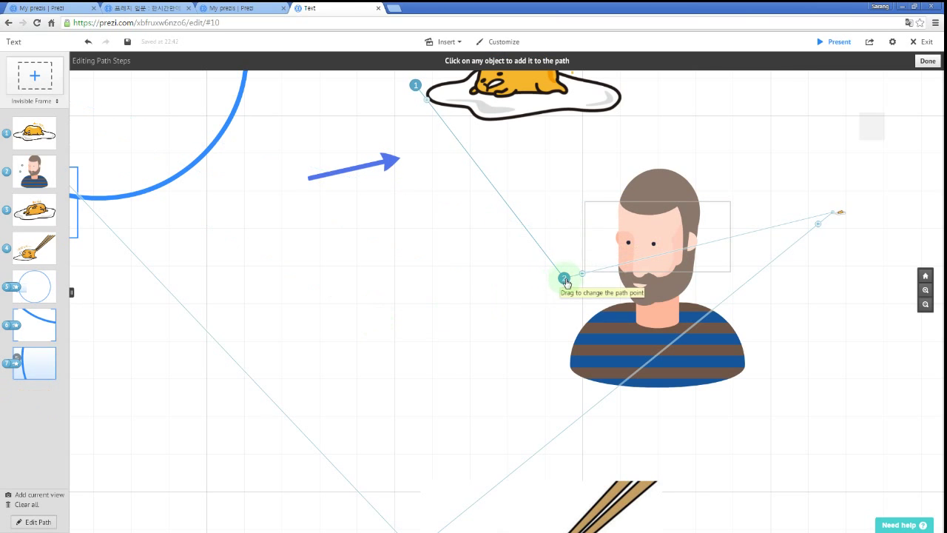
{"action": "left_click_drag", "start_coordinate": [597, 279], "coordinate": [597, 274]}
{"action": "key", "text": "space"}
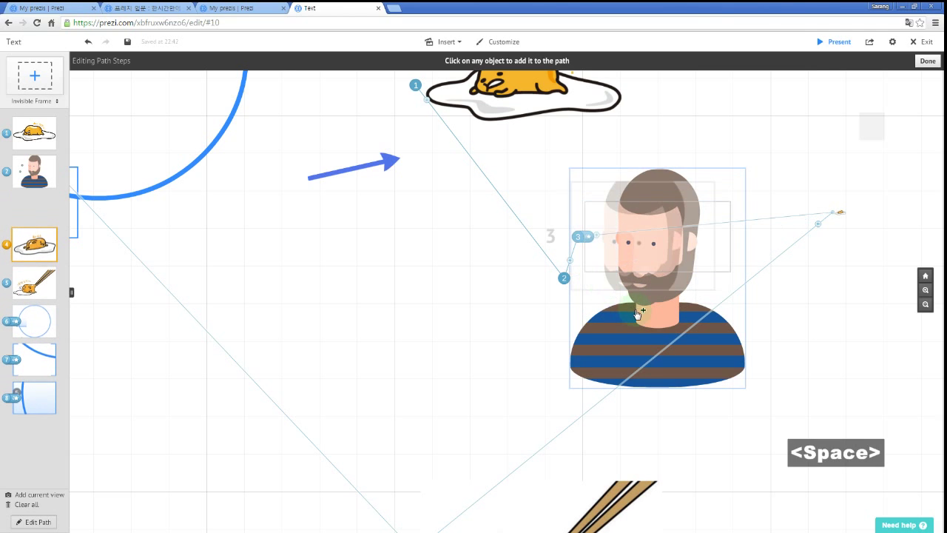
{"action": "key", "text": "Right"}
{"action": "key", "text": "Right"}
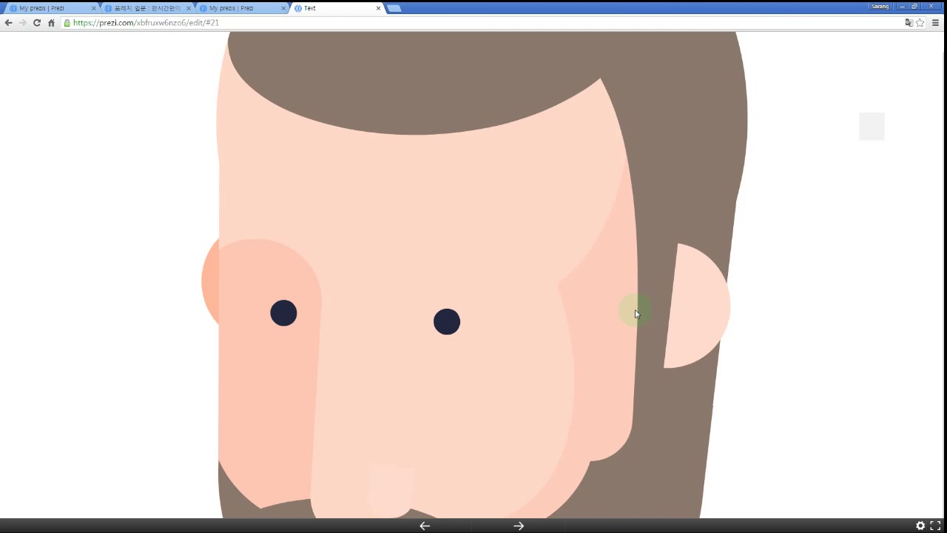
Switch between the whole bearded man and the face close-up, then stop presenting.
{"action": "left_click", "coordinate": [635, 313]}
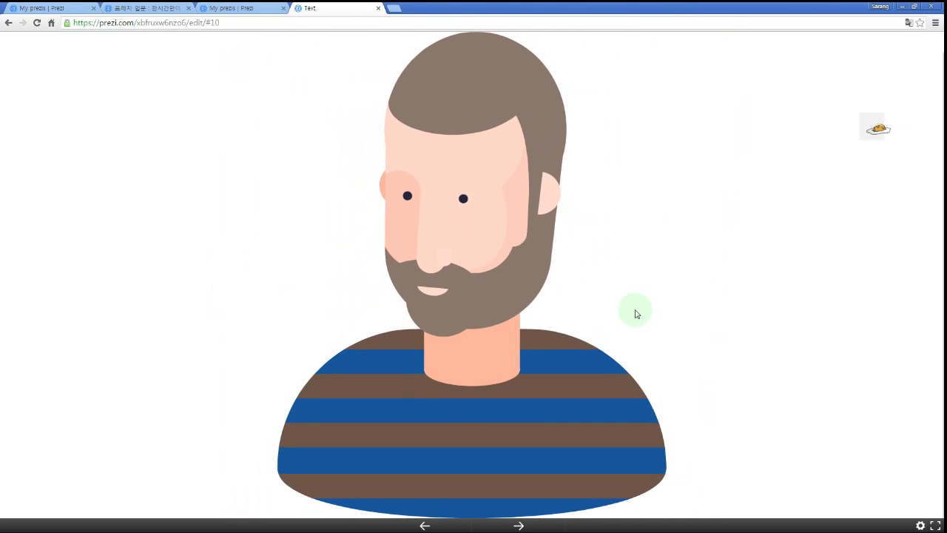
{"action": "key", "text": "Left"}
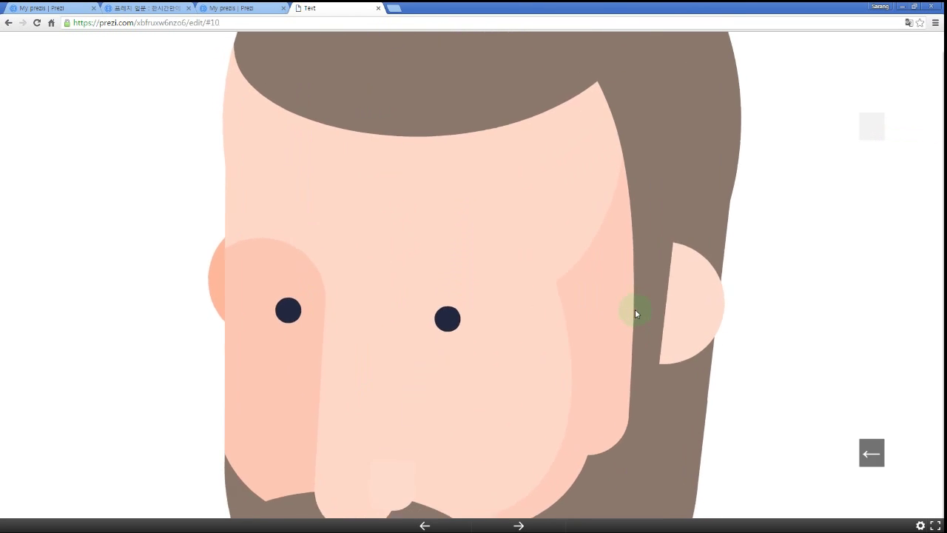
{"action": "key", "text": "Right"}
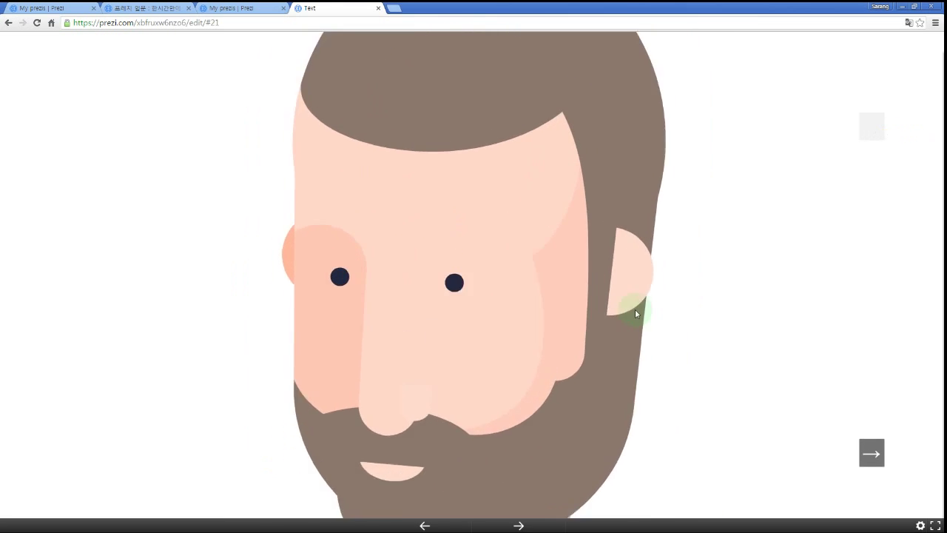
{"action": "key", "text": "Left"}
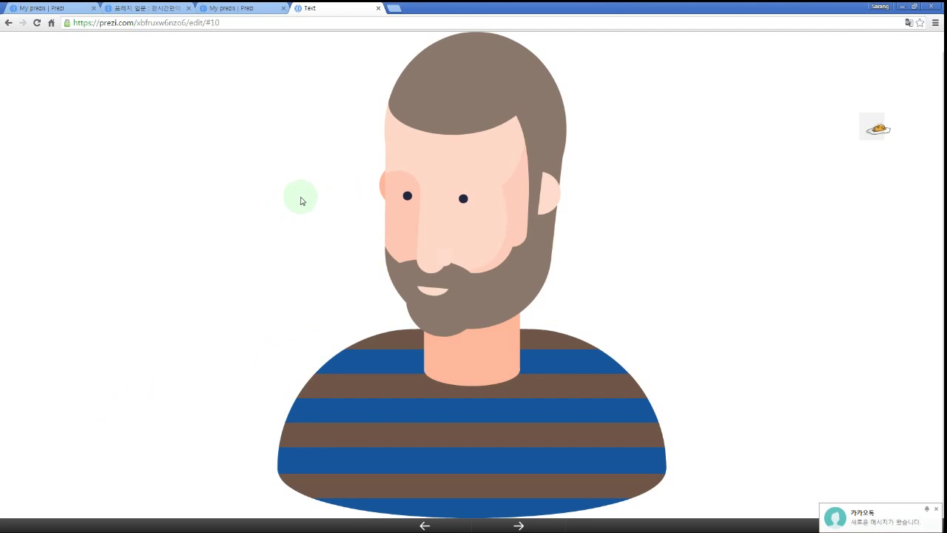
{"action": "key", "text": "Escape"}
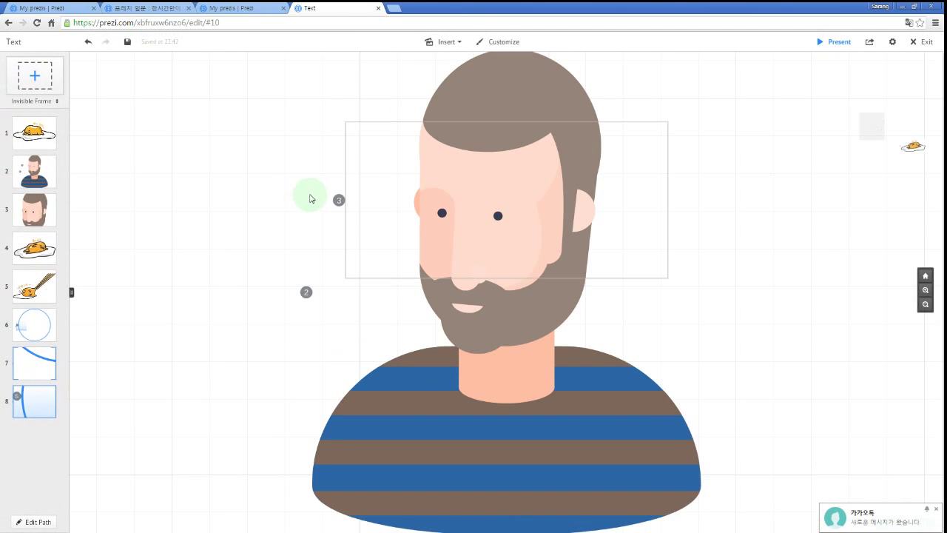
Delete the blue circle frame.
{"action": "scroll", "coordinate": [777, 264], "scroll_direction": "down", "scroll_amount": 3}
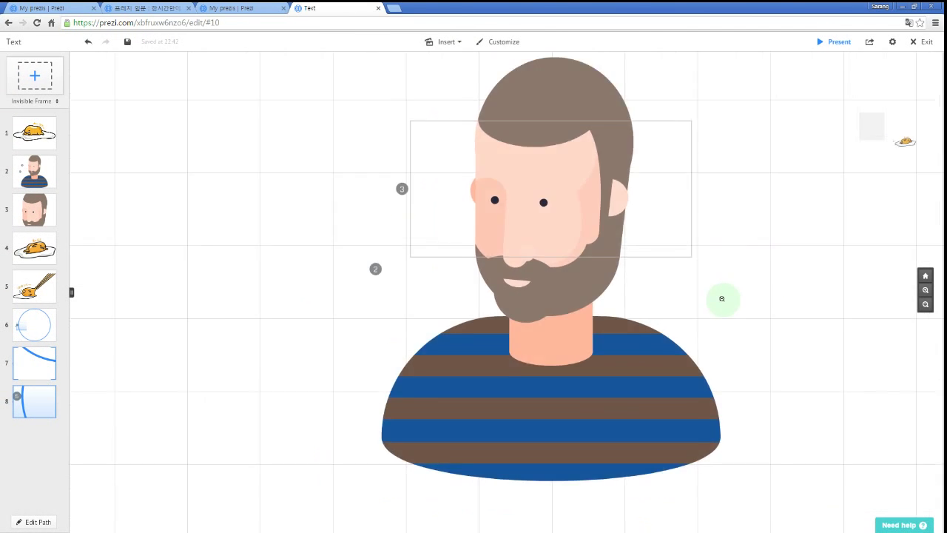
{"action": "scroll", "coordinate": [356, 250], "scroll_direction": "down", "scroll_amount": 1}
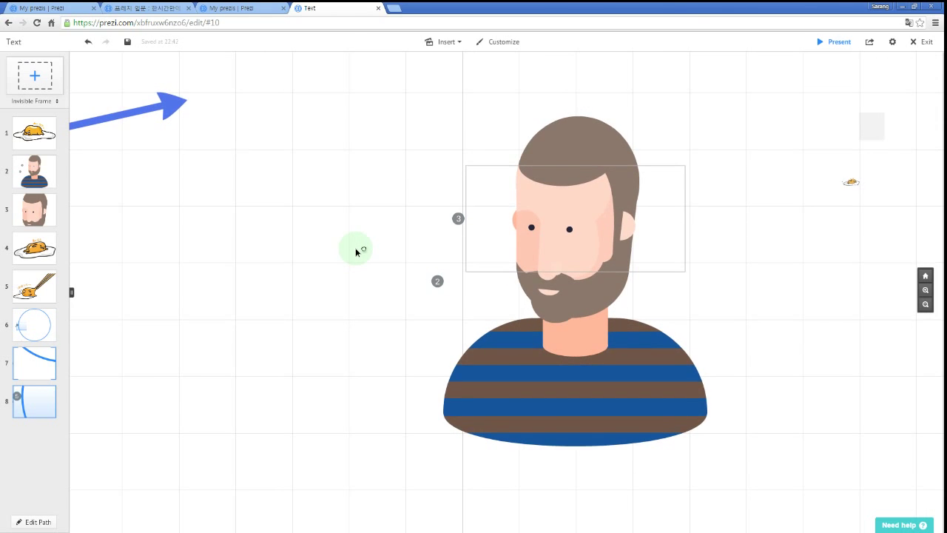
{"action": "left_click_drag", "start_coordinate": [364, 249], "coordinate": [384, 247]}
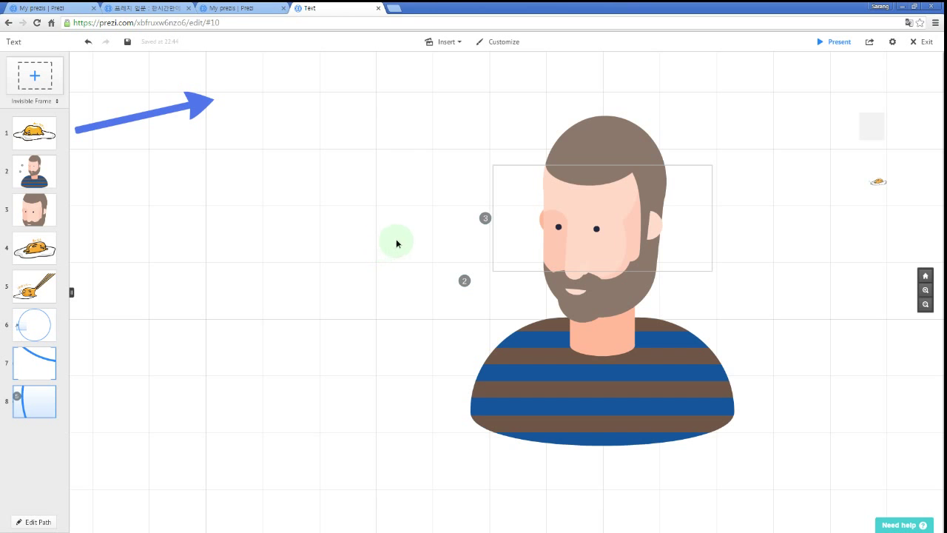
{"action": "scroll", "coordinate": [393, 245], "scroll_direction": "down", "scroll_amount": 5}
{"action": "scroll", "coordinate": [370, 275], "scroll_direction": "down", "scroll_amount": 3}
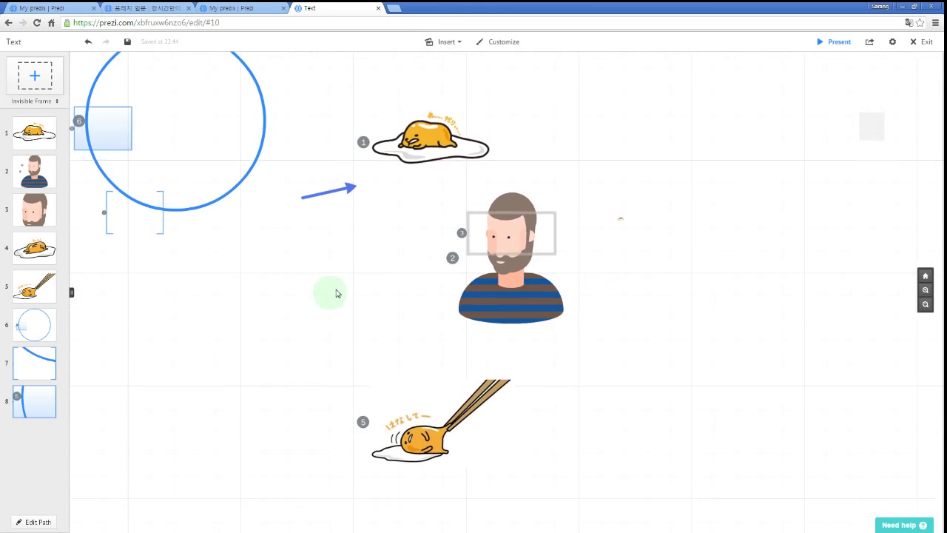
{"action": "key", "text": "Escape"}
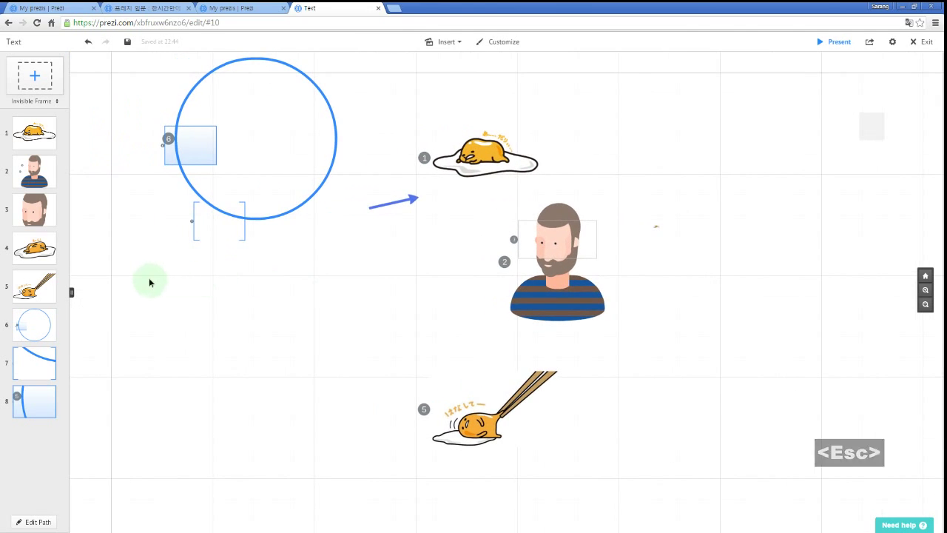
{"action": "left_click", "coordinate": [302, 205]}
{"action": "left_click", "coordinate": [285, 219]}
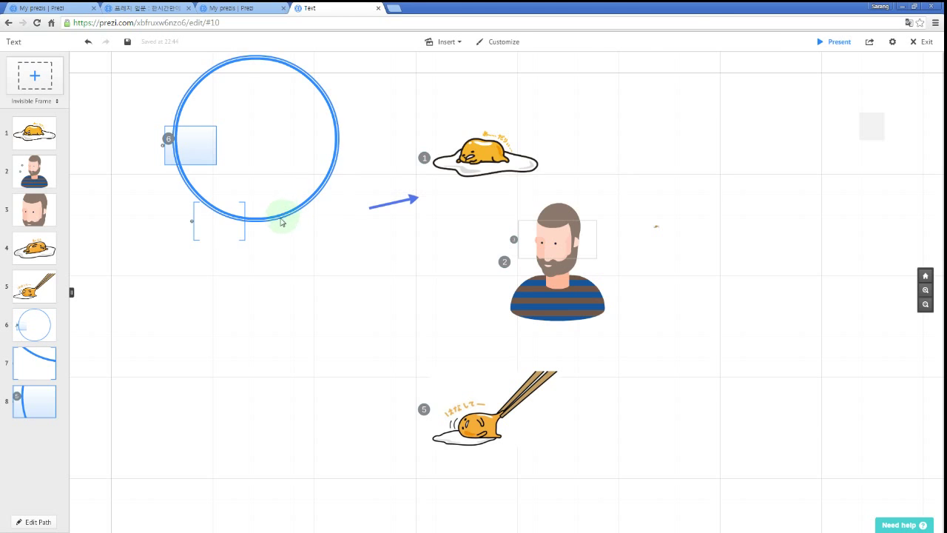
{"action": "key", "text": "Delete"}
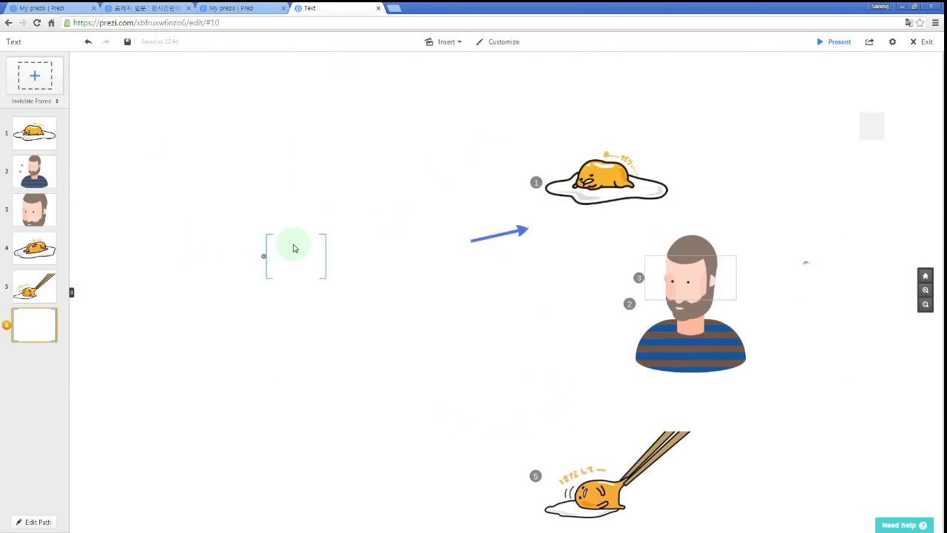
Delete the empty bracket frame 6.
{"action": "scroll", "coordinate": [333, 277], "scroll_direction": "down", "scroll_amount": 3}
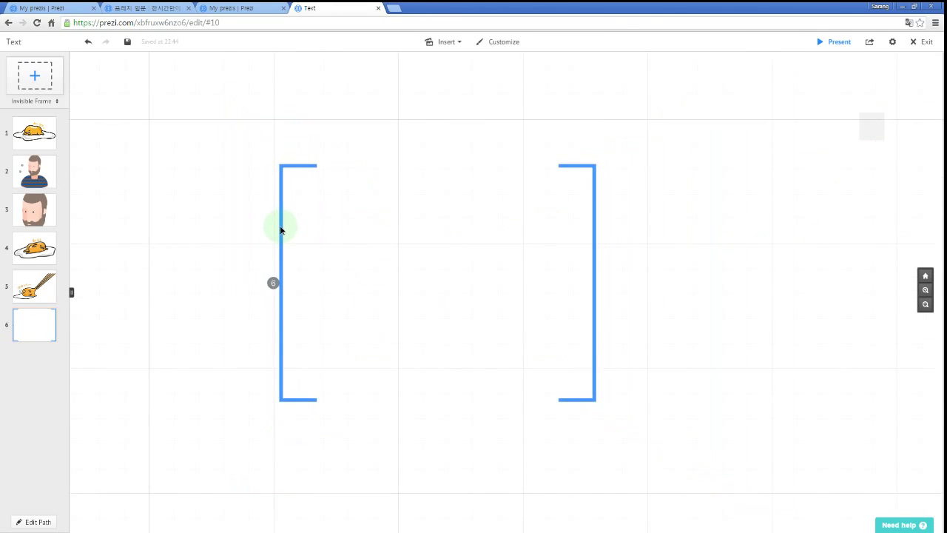
{"action": "left_click", "coordinate": [281, 230]}
{"action": "scroll", "coordinate": [274, 274], "scroll_direction": "down", "scroll_amount": 3}
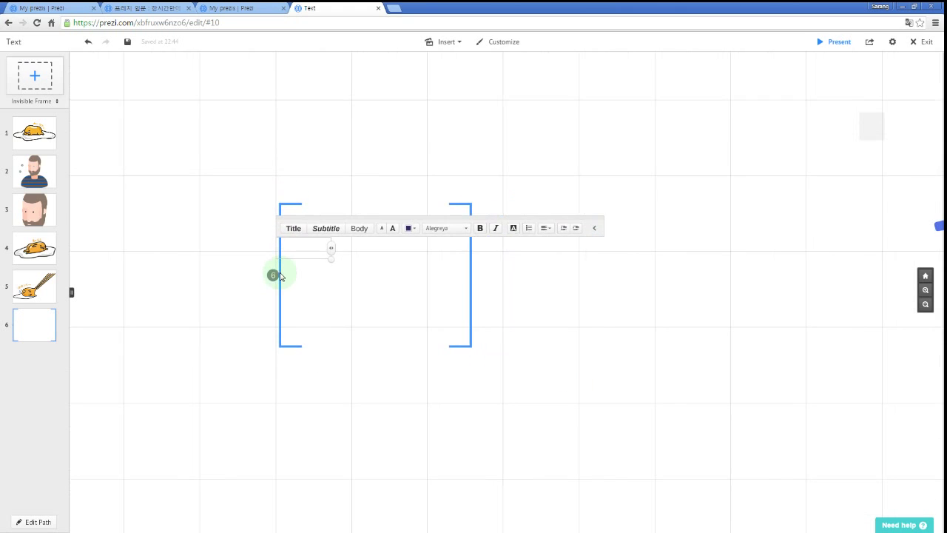
{"action": "left_click", "coordinate": [280, 276]}
{"action": "left_click", "coordinate": [279, 279]}
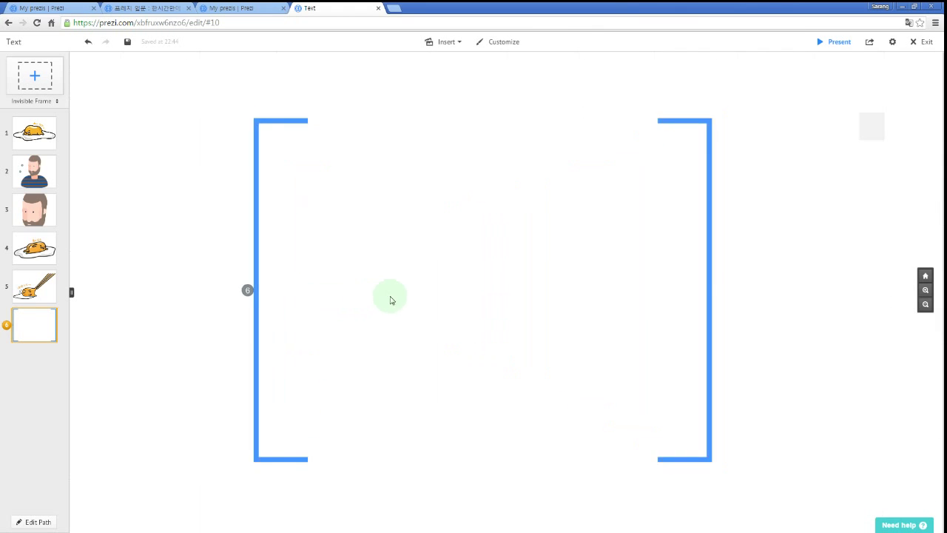
{"action": "key", "text": "Escape"}
{"action": "key", "text": "Escape"}
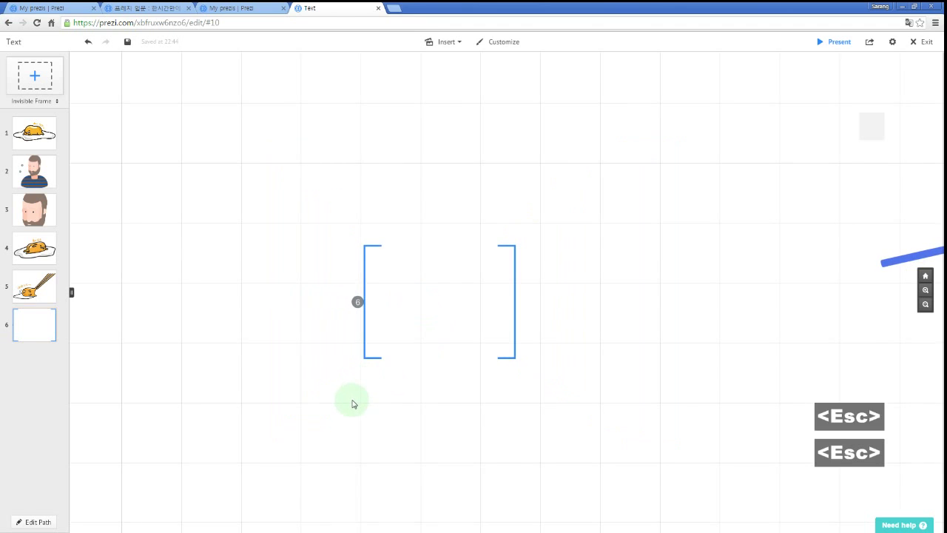
{"action": "key", "text": "Delete"}
{"action": "left_click_drag", "start_coordinate": [640, 294], "coordinate": [290, 304]}
{"action": "left_click", "coordinate": [331, 300]}
{"action": "key", "text": "Delete"}
Bring the egg and man into view and enter path-step editing.
{"action": "left_click_drag", "start_coordinate": [570, 338], "coordinate": [163, 325]}
{"action": "scroll", "coordinate": [484, 339], "scroll_direction": "down", "scroll_amount": 3}
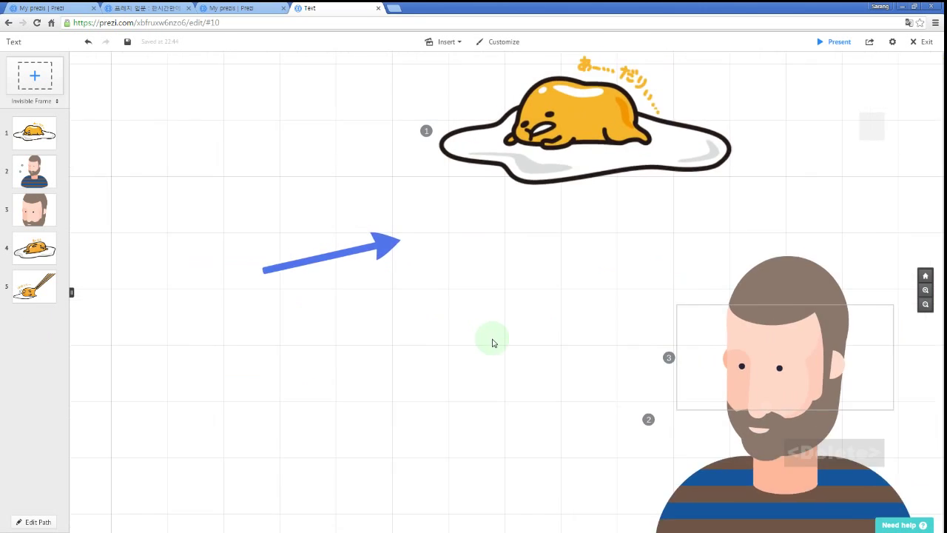
{"action": "left_click_drag", "start_coordinate": [478, 376], "coordinate": [199, 392]}
{"action": "key", "text": "p"}
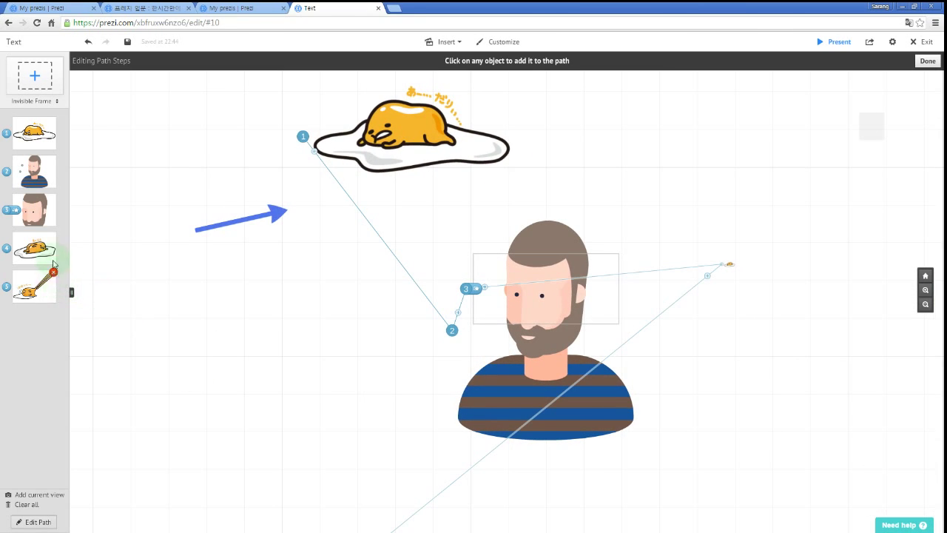
Remove all five steps from the path and leave path editing.
{"action": "left_click", "coordinate": [54, 271]}
{"action": "left_click", "coordinate": [54, 235]}
{"action": "left_click", "coordinate": [53, 199]}
{"action": "left_click", "coordinate": [55, 162]}
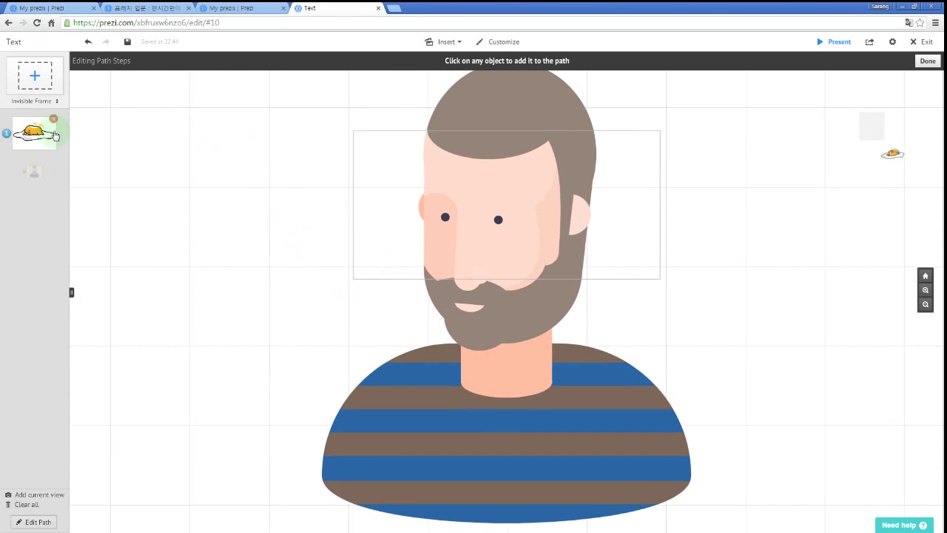
{"action": "left_click", "coordinate": [53, 121]}
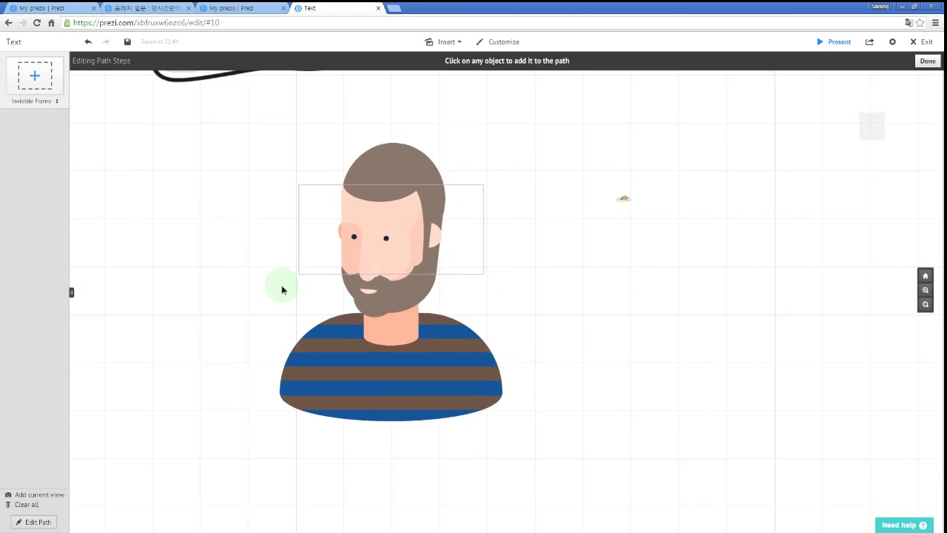
{"action": "key", "text": "Escape"}
Enlarge the tiny egg image and place it left of the bearded man.
{"action": "scroll", "coordinate": [259, 311], "scroll_direction": "down", "scroll_amount": 3}
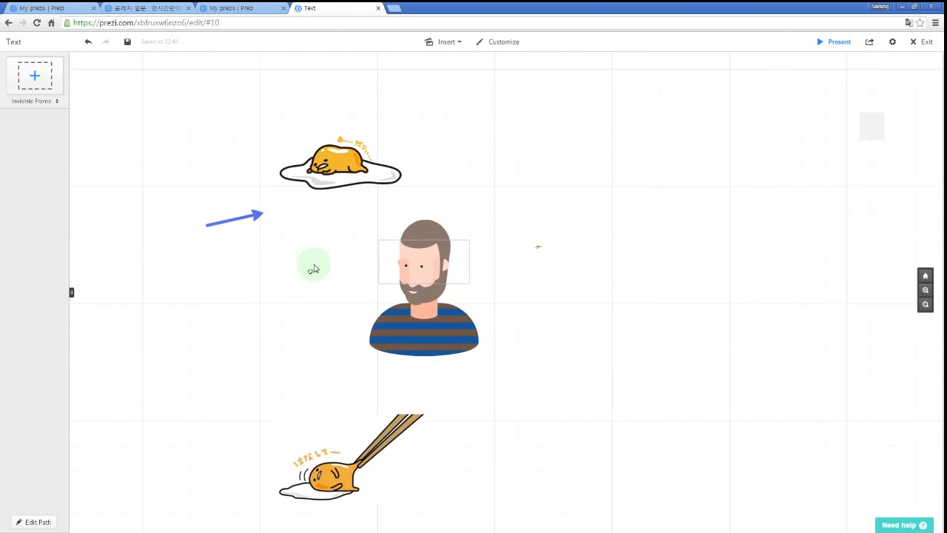
{"action": "left_click_drag", "start_coordinate": [526, 268], "coordinate": [636, 198]}
{"action": "left_click_drag", "start_coordinate": [556, 232], "coordinate": [634, 205]}
{"action": "left_click_drag", "start_coordinate": [547, 239], "coordinate": [316, 327]}
{"action": "left_click_drag", "start_coordinate": [540, 368], "coordinate": [585, 384]}
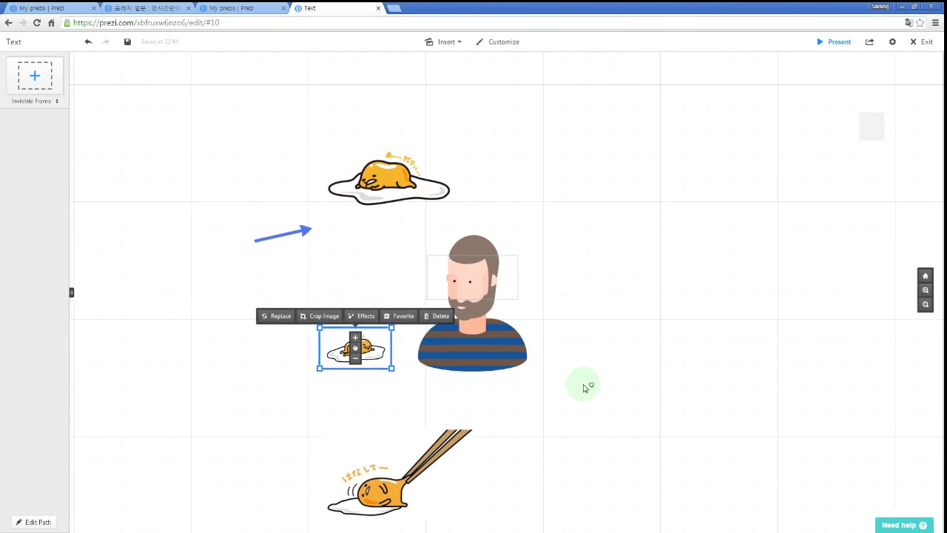
{"action": "scroll", "coordinate": [611, 341], "scroll_direction": "up", "scroll_amount": 2}
{"action": "left_click_drag", "start_coordinate": [612, 341], "coordinate": [654, 326]}
{"action": "scroll", "coordinate": [634, 321], "scroll_direction": "down", "scroll_amount": 2}
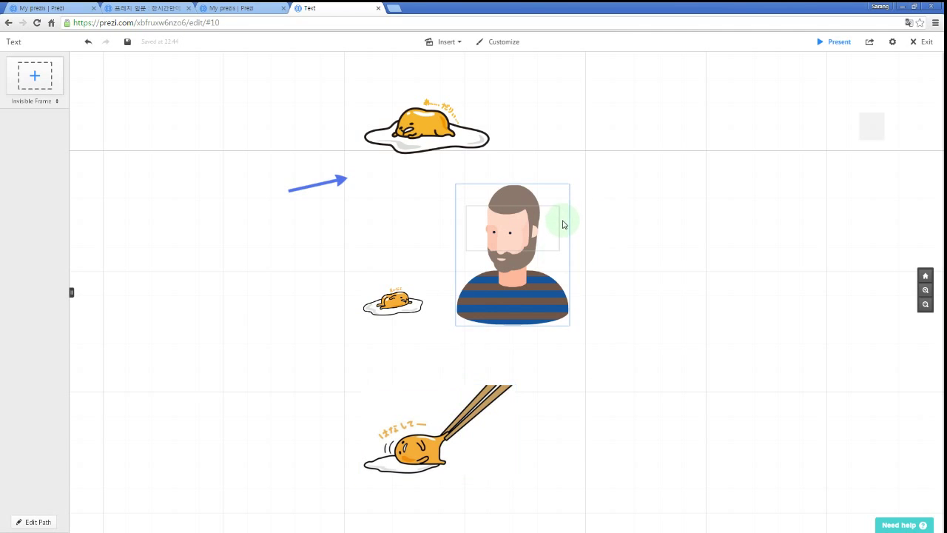
Delete the empty text box on the man's face and shift the small egg slightly left.
{"action": "left_click_drag", "start_coordinate": [561, 231], "coordinate": [774, 243]}
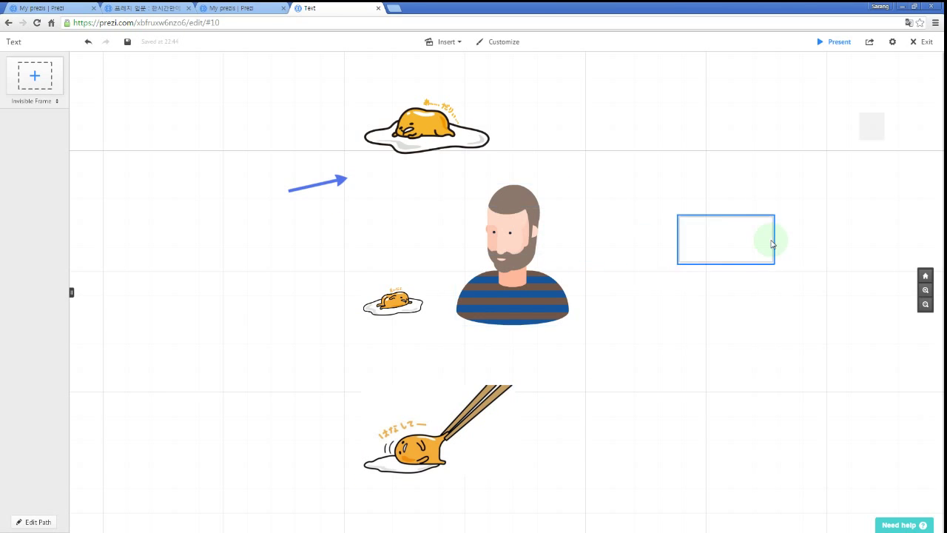
{"action": "key", "text": "Delete"}
{"action": "left_click_drag", "start_coordinate": [825, 170], "coordinate": [782, 176]}
{"action": "left_click", "coordinate": [375, 310]}
{"action": "left_click_drag", "start_coordinate": [375, 309], "coordinate": [359, 310]}
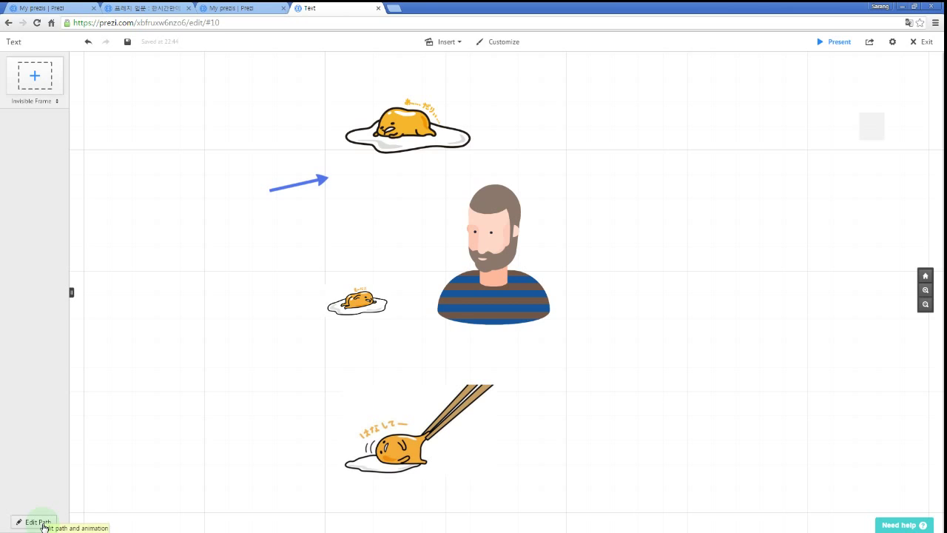
Add the top egg, bearded man, small egg and chopsticks egg as path steps 1–4.
{"action": "left_click", "coordinate": [39, 523]}
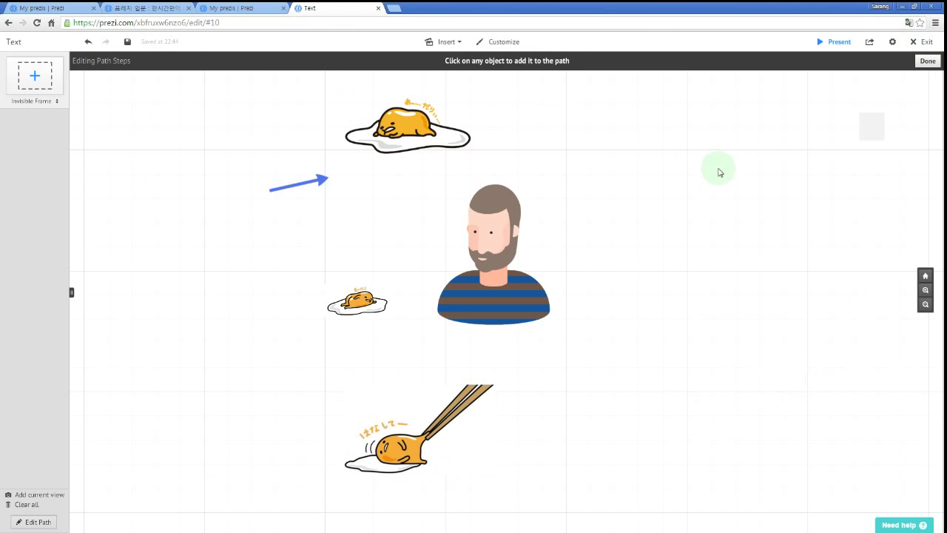
{"action": "left_click_drag", "start_coordinate": [700, 236], "coordinate": [715, 233]}
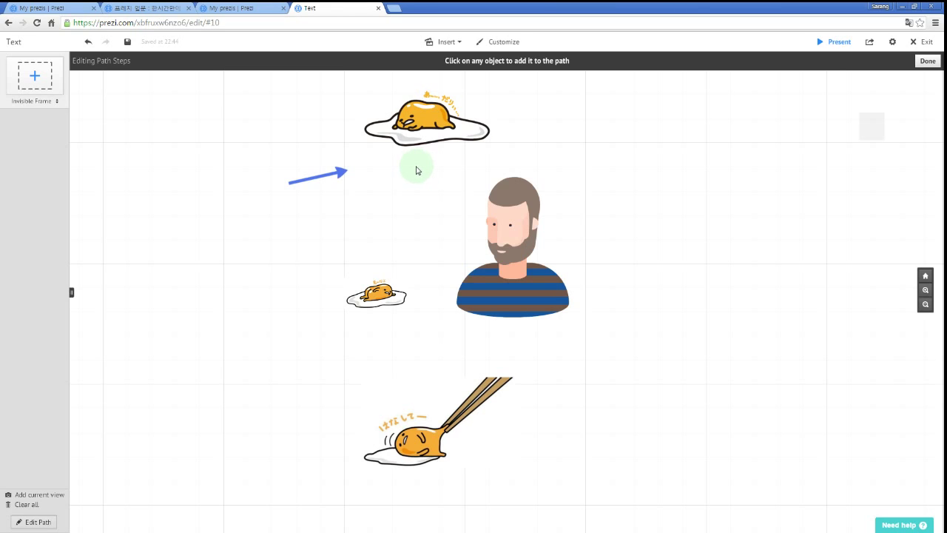
{"action": "left_click", "coordinate": [428, 128]}
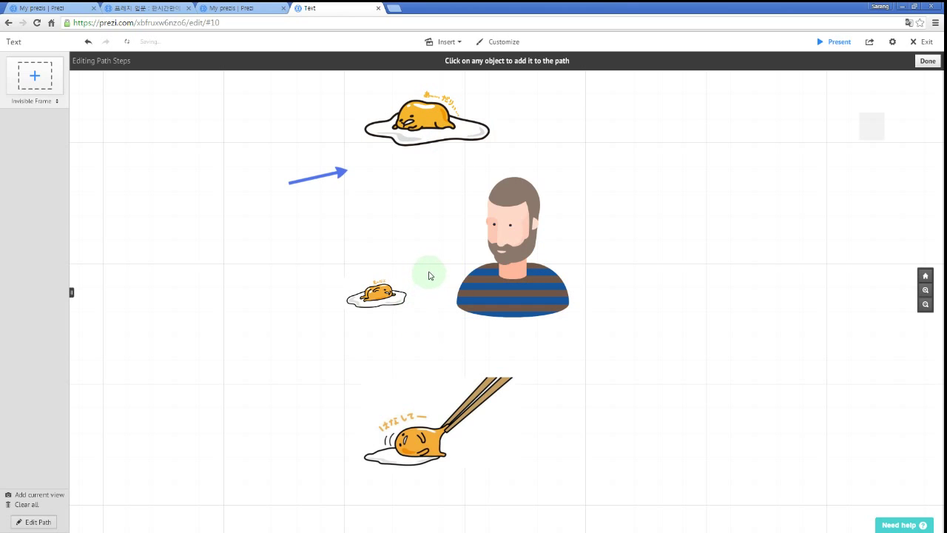
{"action": "left_click", "coordinate": [427, 134]}
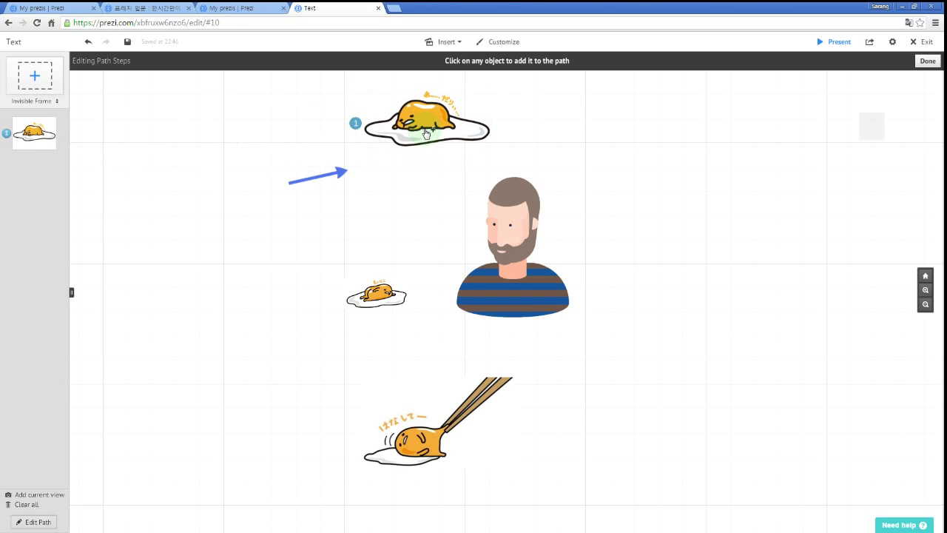
{"action": "left_click", "coordinate": [522, 273]}
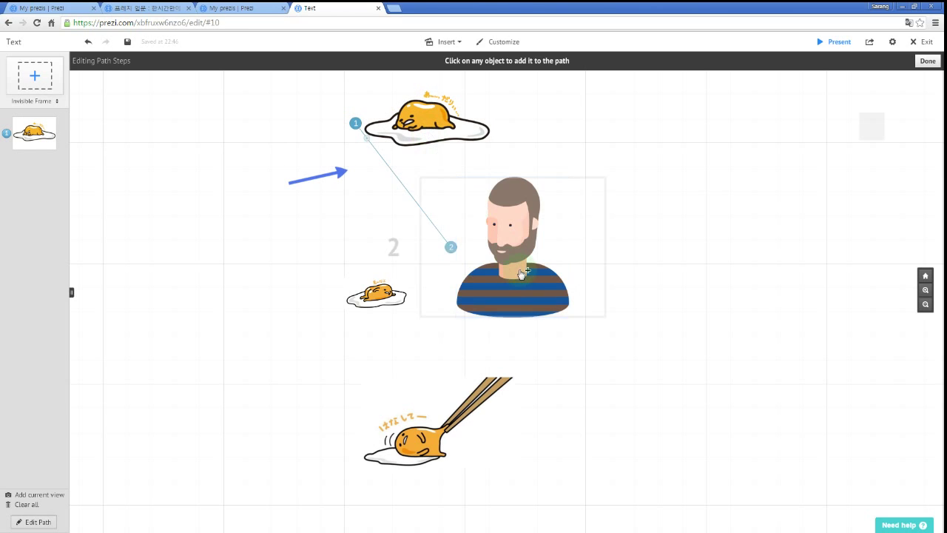
{"action": "left_click", "coordinate": [379, 300]}
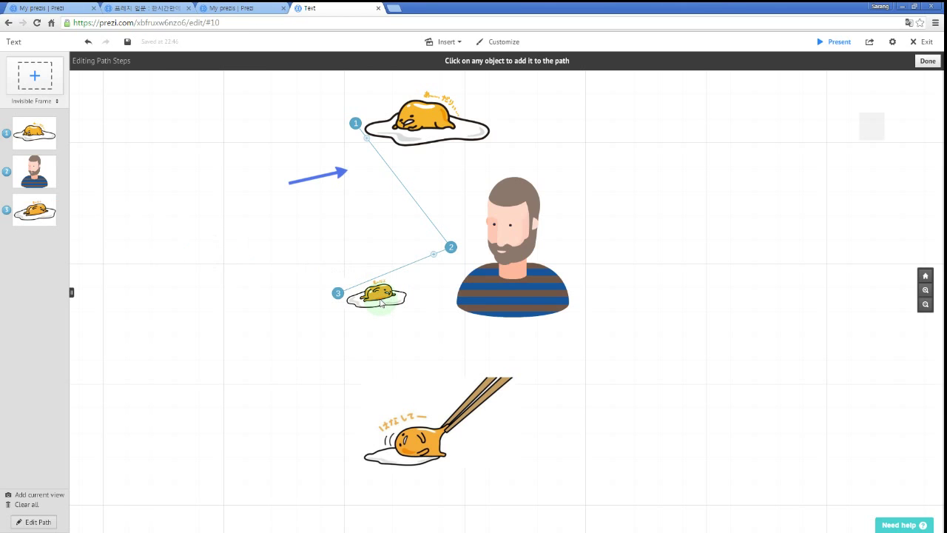
{"action": "left_click", "coordinate": [435, 438]}
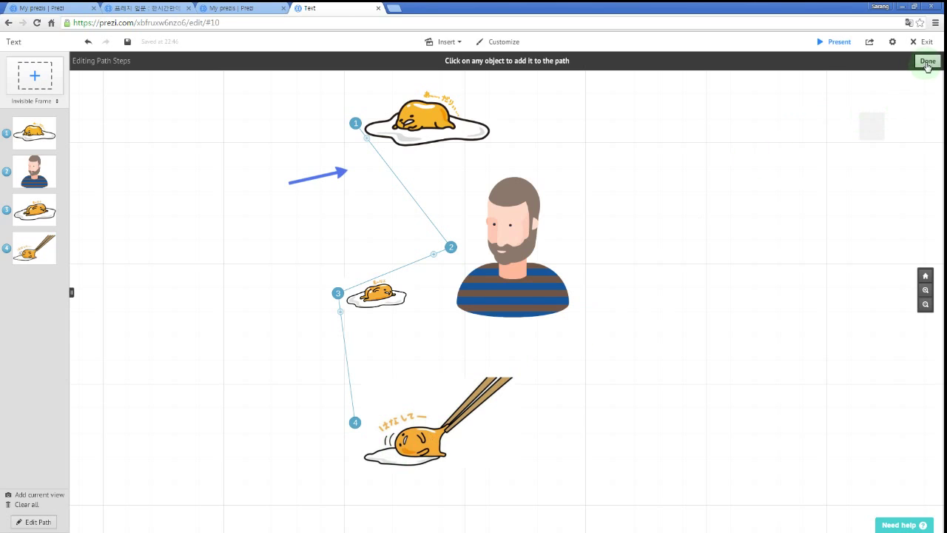
{"action": "left_click", "coordinate": [928, 62]}
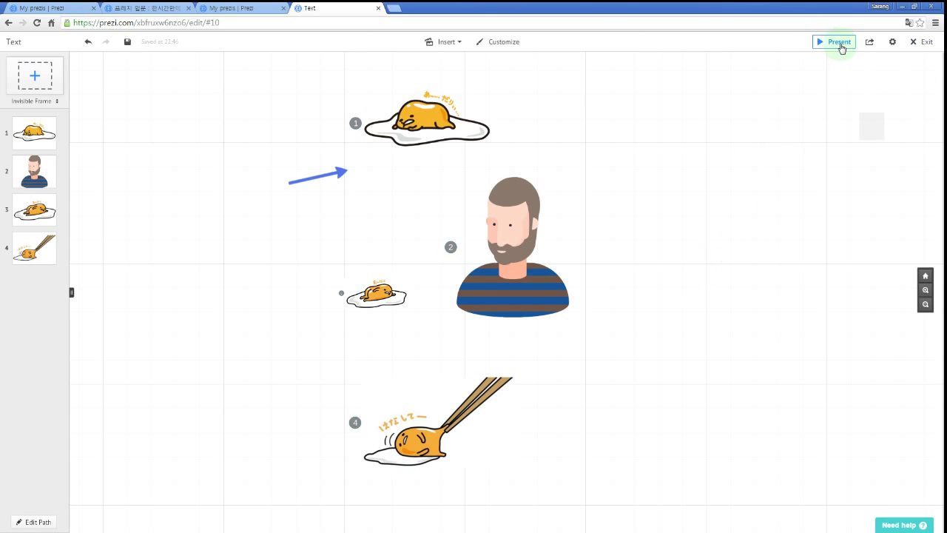
Present full screen, moving back and forth through the egg, bearded-man and chopsticks steps, then exit.
{"action": "left_click", "coordinate": [841, 48]}
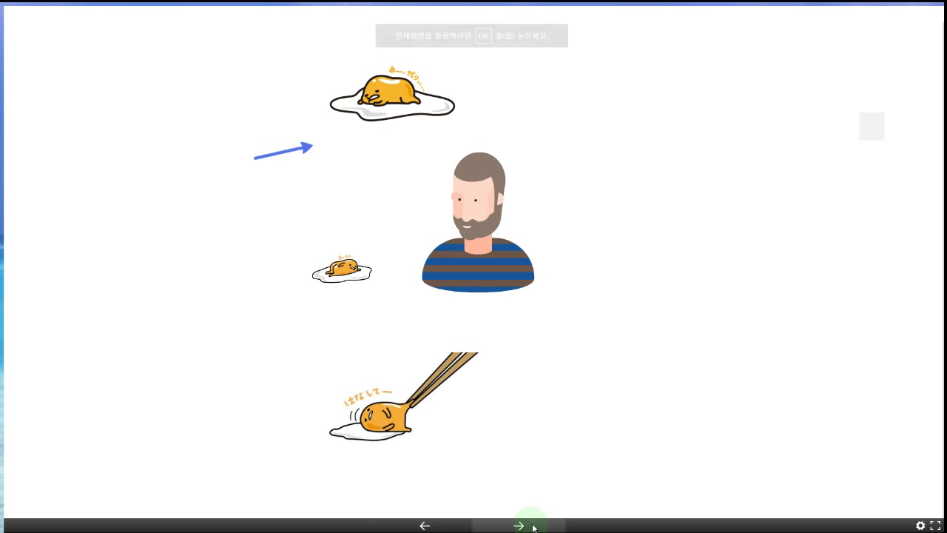
{"action": "left_click", "coordinate": [503, 528]}
{"action": "left_click", "coordinate": [425, 526]}
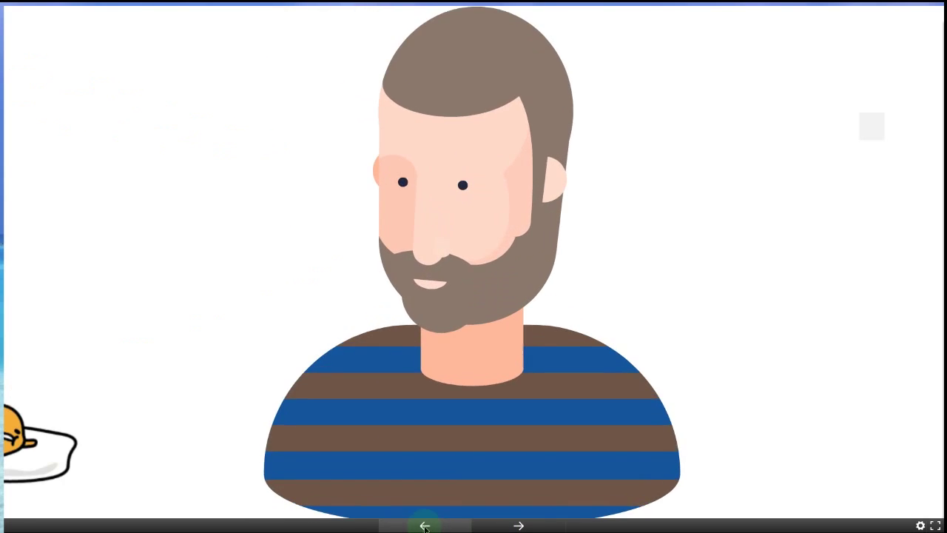
{"action": "left_click", "coordinate": [424, 526]}
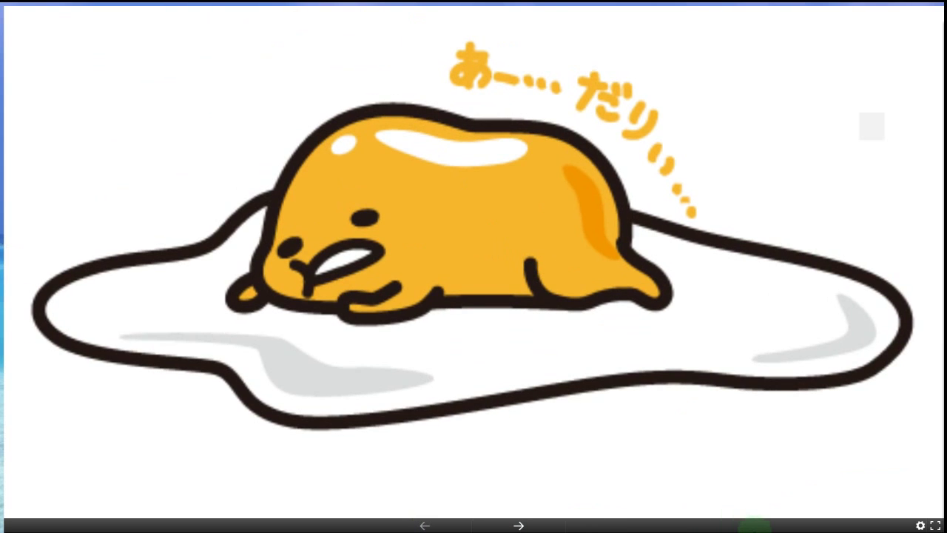
{"action": "key", "text": "Right"}
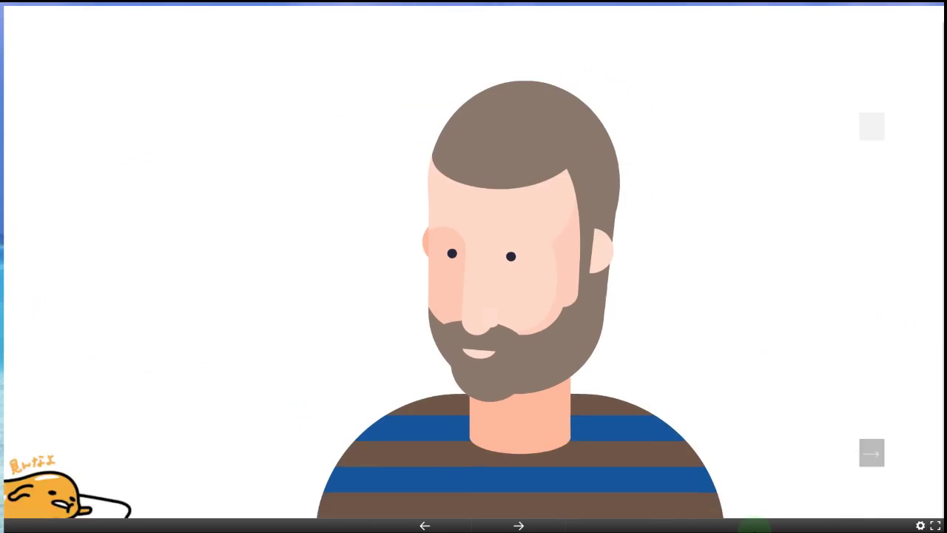
{"action": "key", "text": "Right"}
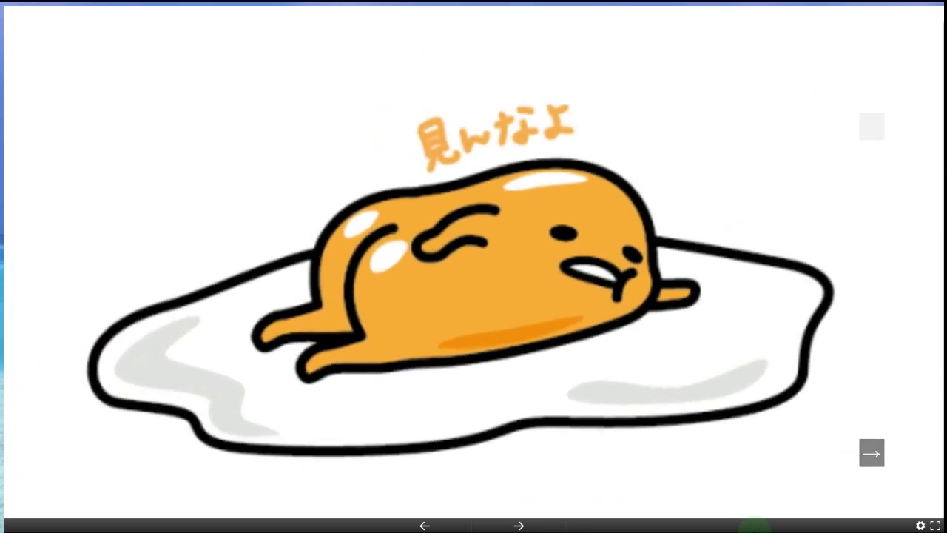
{"action": "key", "text": "Right"}
{"action": "key", "text": "Left"}
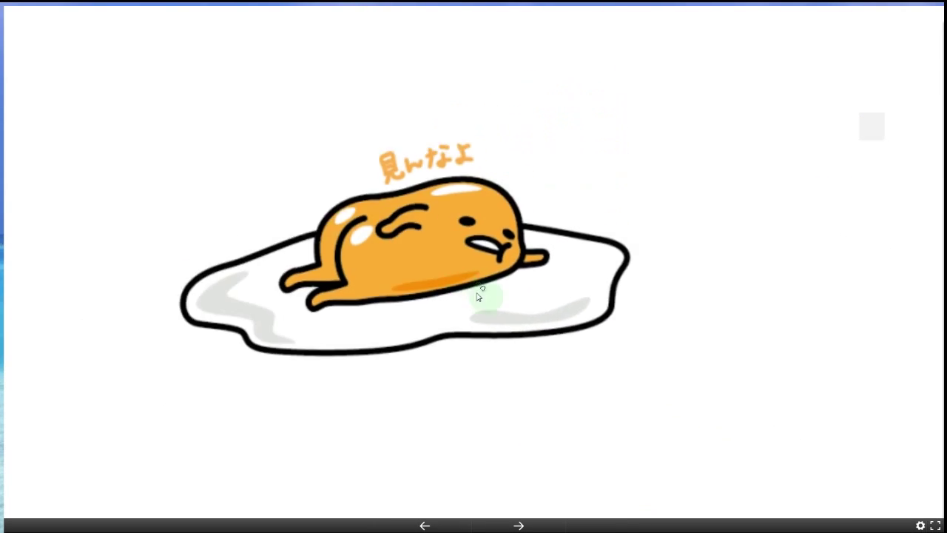
{"action": "key", "text": "Escape"}
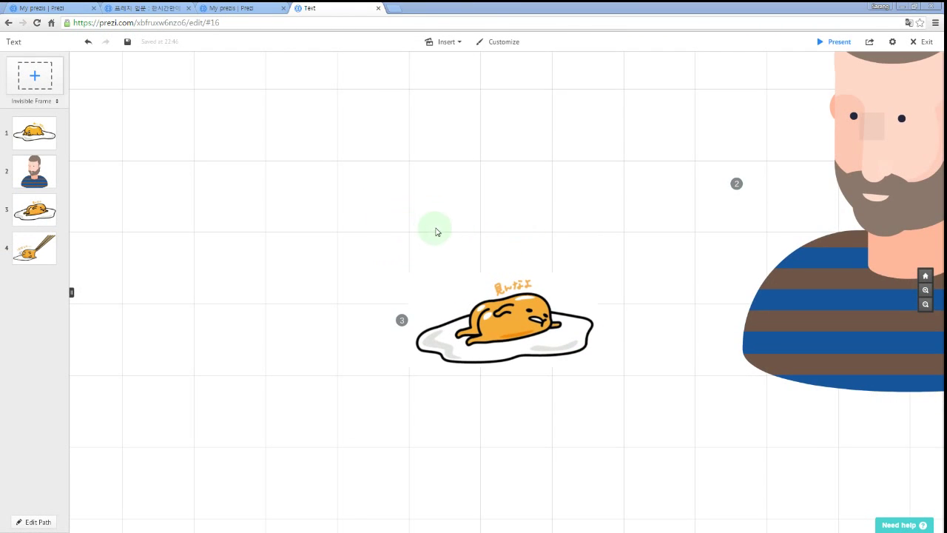
Zoom out to see all four steps and the arrow, then delete the repeated-letters text box.
{"action": "left_click_drag", "start_coordinate": [464, 206], "coordinate": [330, 205]}
{"action": "scroll", "coordinate": [373, 210], "scroll_direction": "down", "scroll_amount": 1}
{"action": "scroll", "coordinate": [373, 210], "scroll_direction": "down", "scroll_amount": 5}
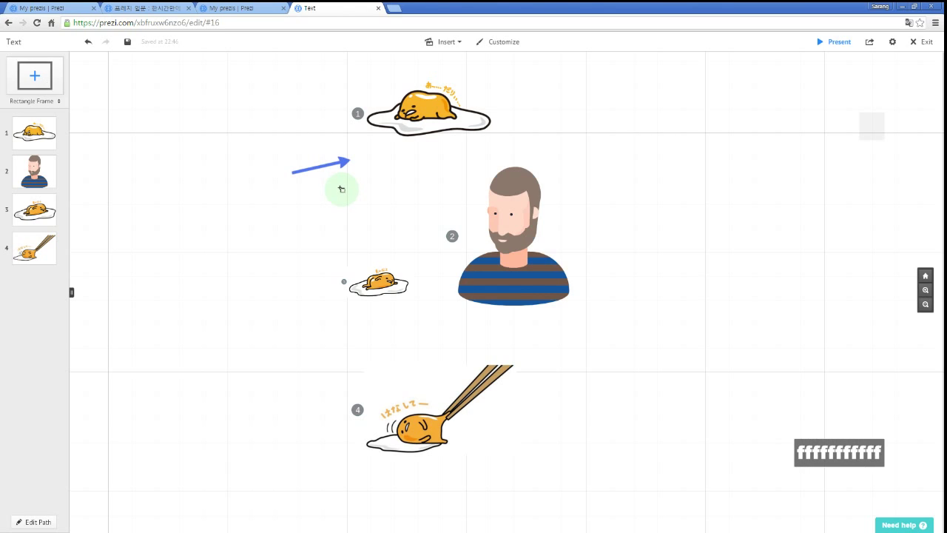
{"action": "key", "text": "Delete"}
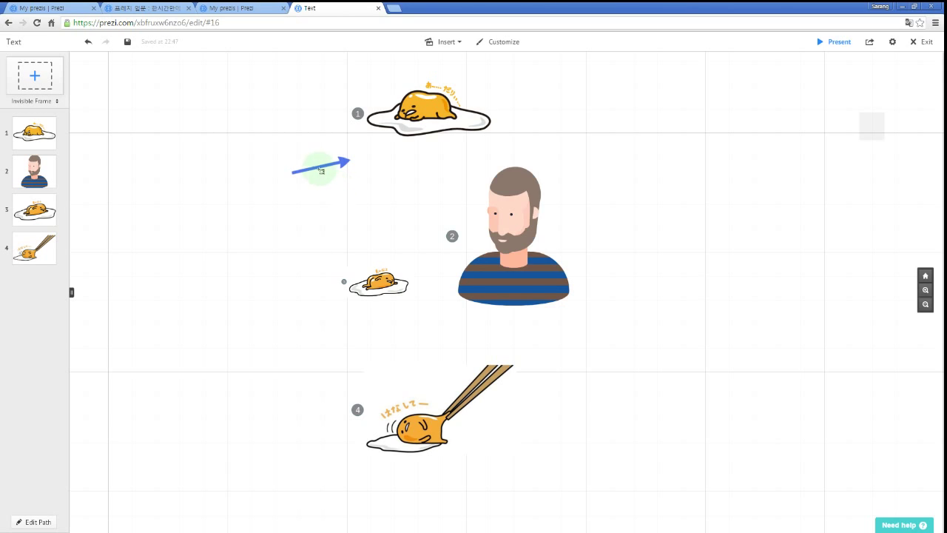
Frame the man and small egg together, and curve the blue arrow from his face to the egg.
{"action": "left_click_drag", "start_coordinate": [307, 151], "coordinate": [608, 321]}
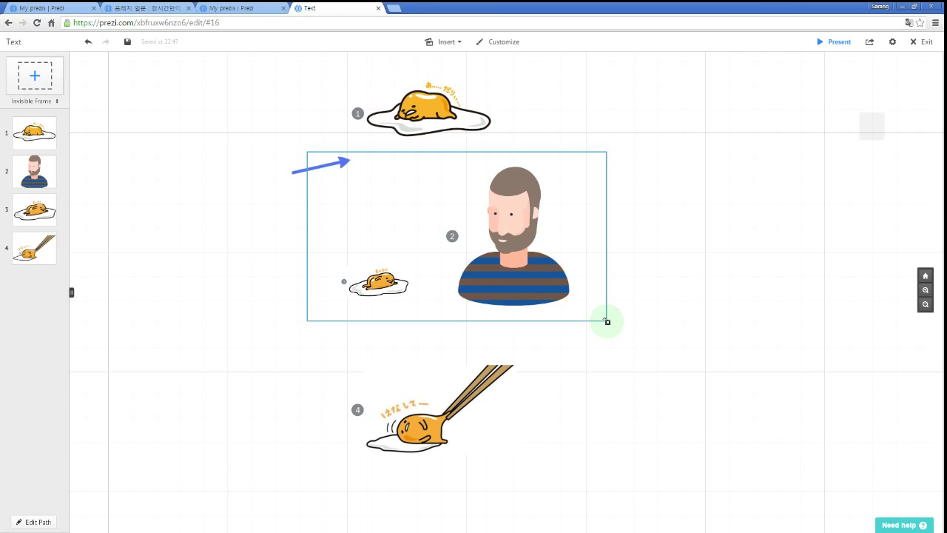
{"action": "left_click_drag", "start_coordinate": [607, 321], "coordinate": [607, 321]}
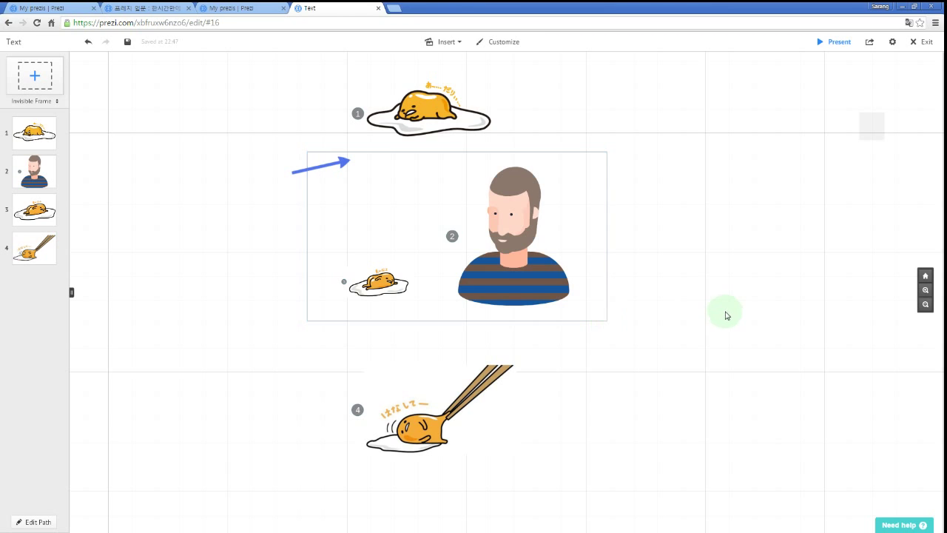
{"action": "left_click", "coordinate": [300, 174]}
{"action": "left_click_drag", "start_coordinate": [292, 175], "coordinate": [478, 216]}
{"action": "left_click_drag", "start_coordinate": [351, 161], "coordinate": [419, 263]}
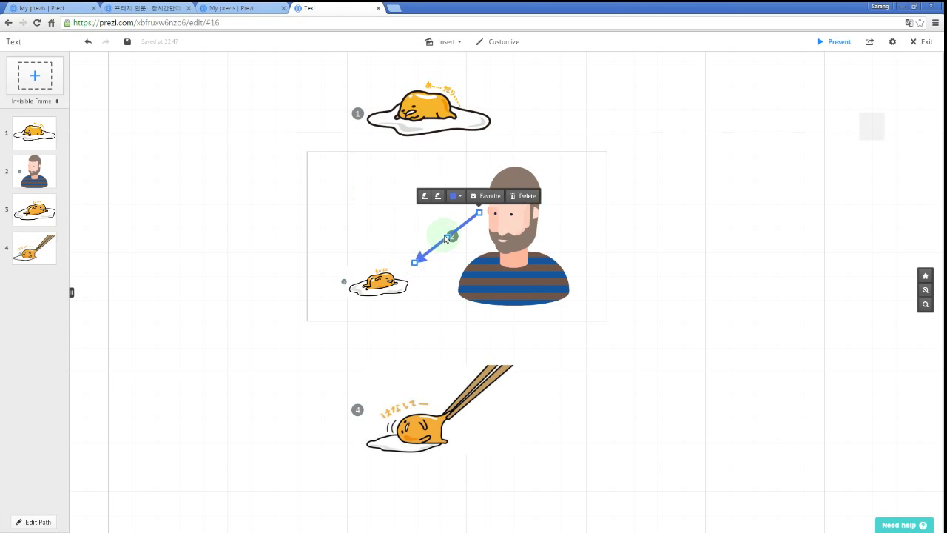
{"action": "left_click", "coordinate": [445, 235]}
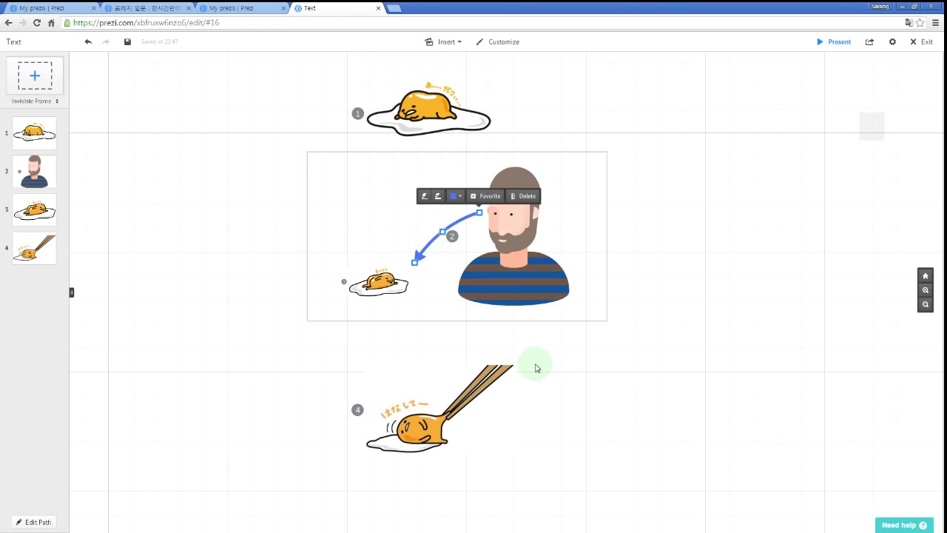
{"action": "left_click", "coordinate": [777, 292]}
{"action": "left_click", "coordinate": [511, 224]}
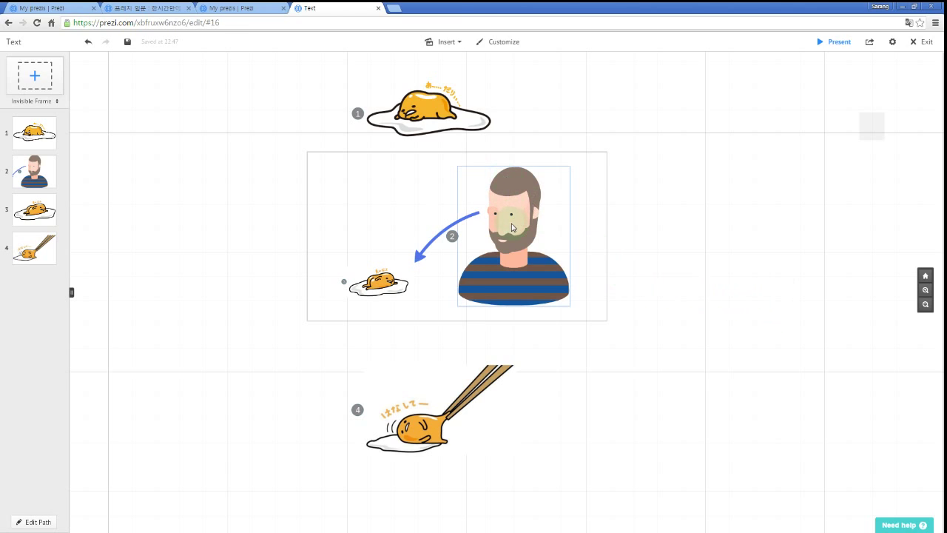
{"action": "left_click", "coordinate": [386, 291]}
{"action": "left_click", "coordinate": [317, 169]}
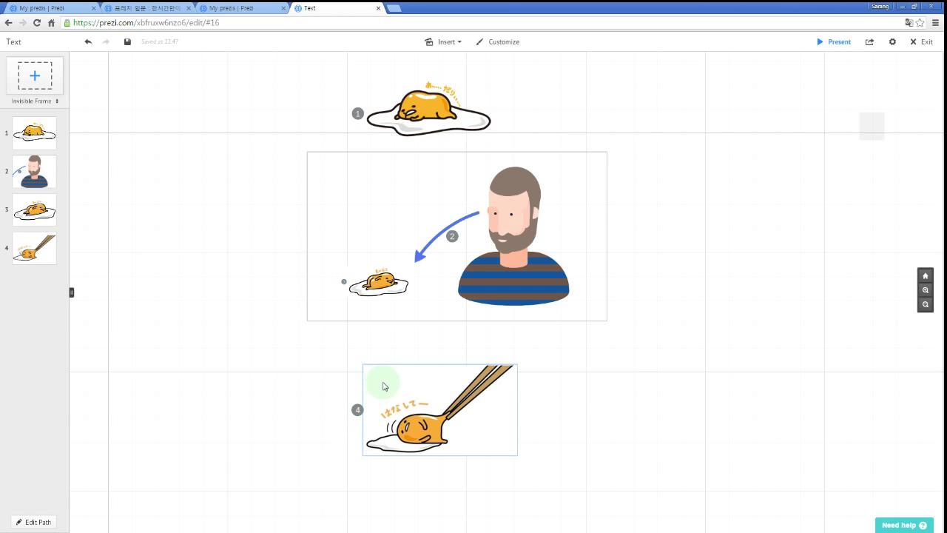
Try bending the path lines between steps 1–2 and 3–4 around the arrow and frame.
{"action": "left_click", "coordinate": [19, 523]}
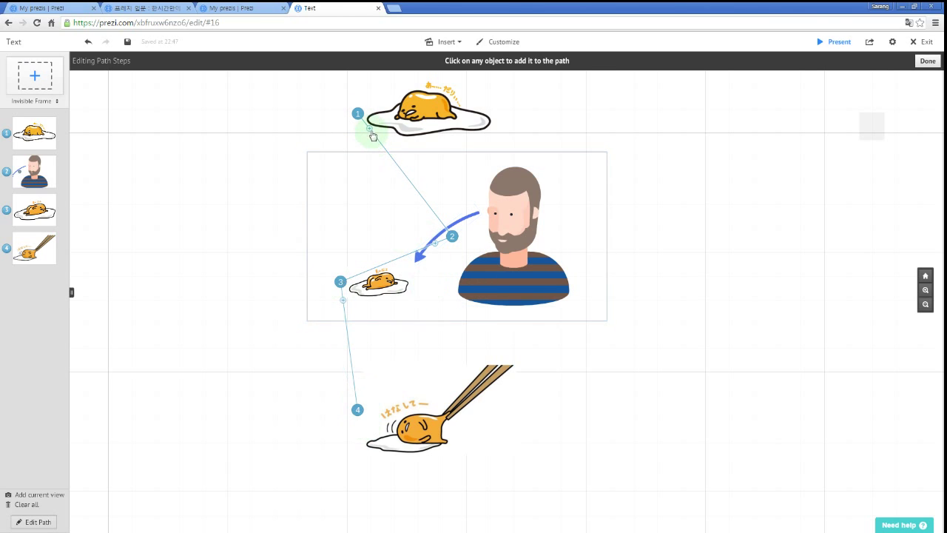
{"action": "mouse_move", "coordinate": [370, 133]}
{"action": "left_mouse_down"}
{"action": "mouse_move", "coordinate": [265, 123]}
{"action": "mouse_move", "coordinate": [359, 137]}
{"action": "left_mouse_up"}
{"action": "left_click_drag", "start_coordinate": [370, 137], "coordinate": [273, 152]}
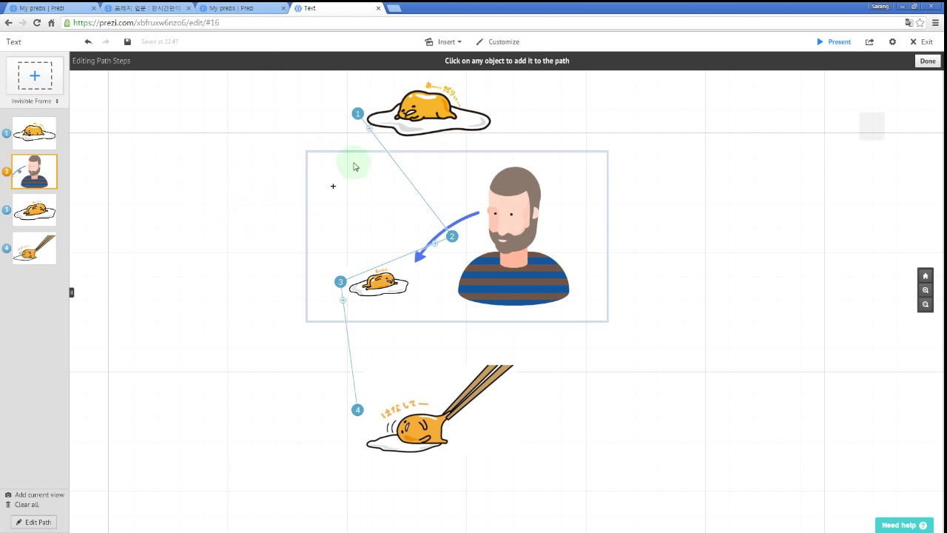
{"action": "left_click_drag", "start_coordinate": [369, 135], "coordinate": [159, 123]}
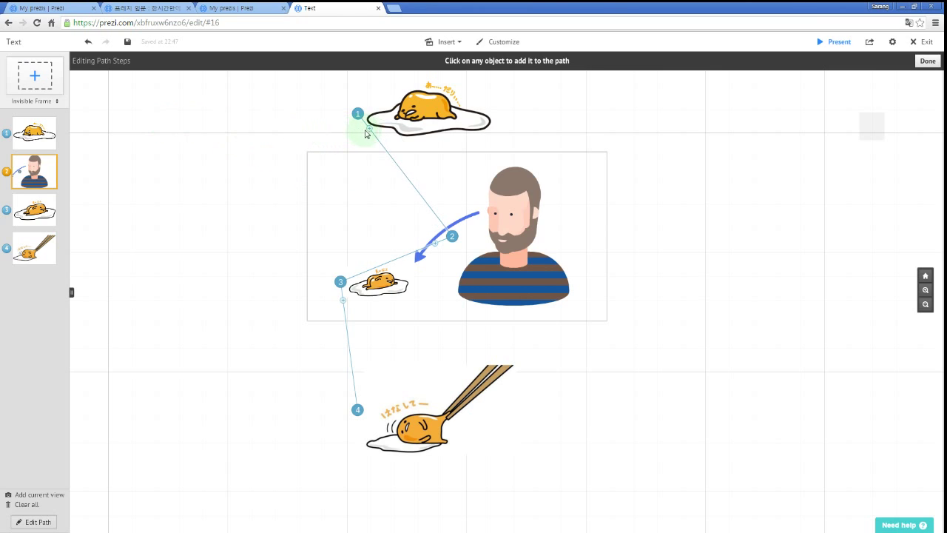
{"action": "left_click_drag", "start_coordinate": [262, 153], "coordinate": [758, 236]}
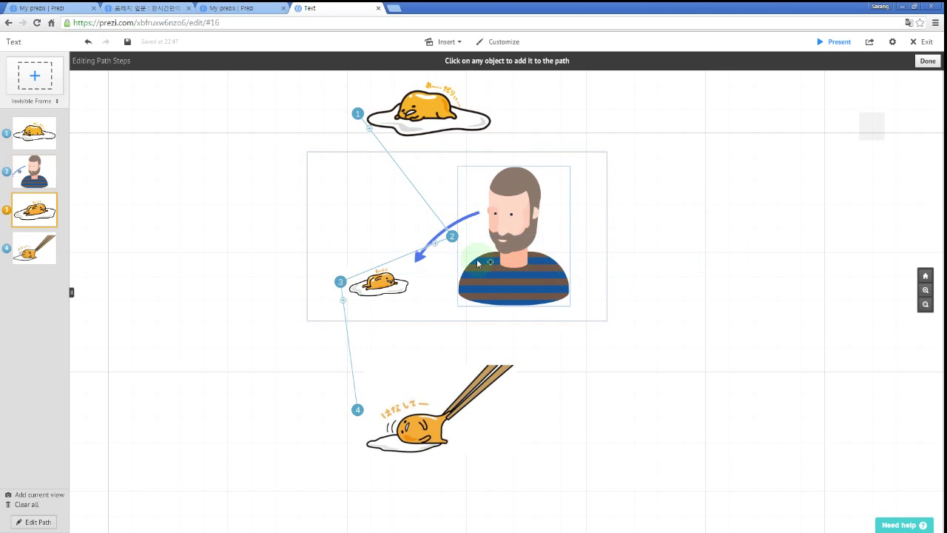
{"action": "left_click", "coordinate": [340, 295]}
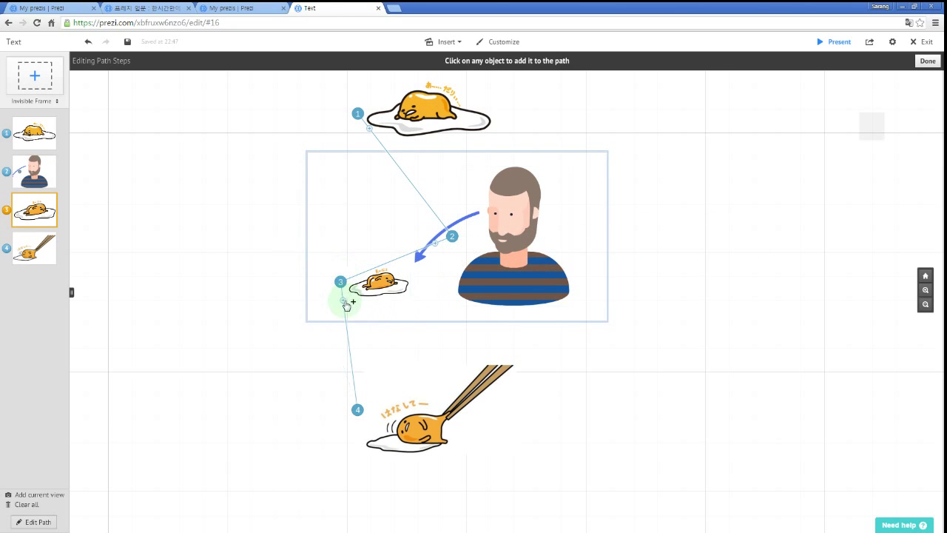
{"action": "left_click_drag", "start_coordinate": [345, 304], "coordinate": [326, 190]}
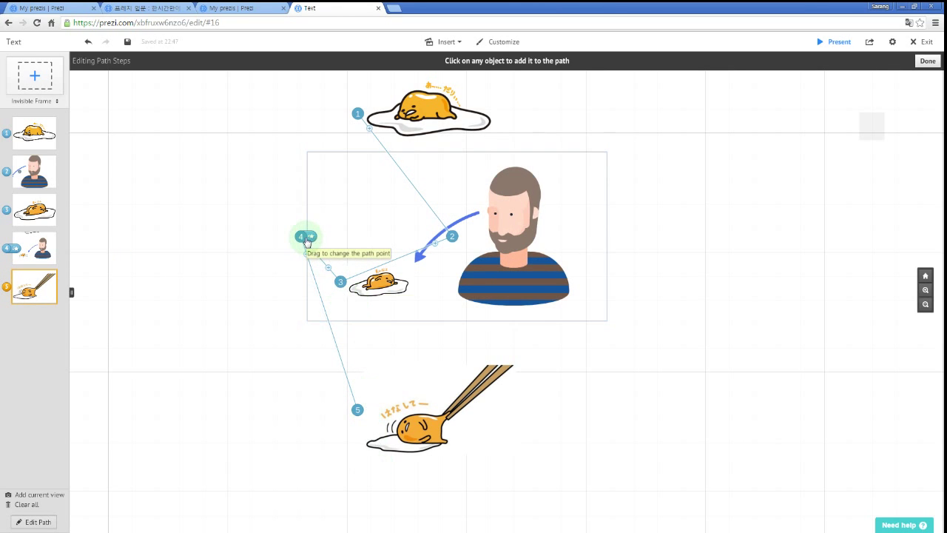
{"action": "left_click_drag", "start_coordinate": [301, 236], "coordinate": [239, 264]}
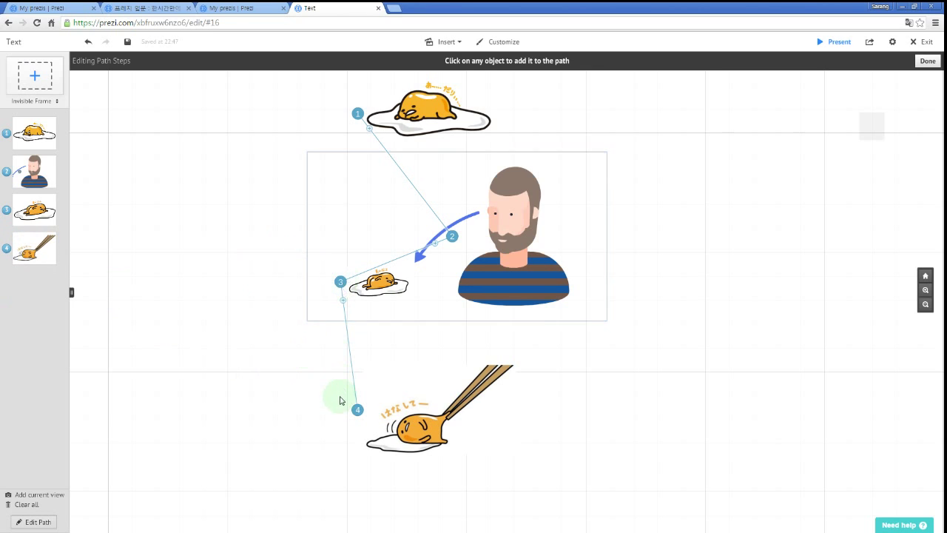
{"action": "left_click_drag", "start_coordinate": [343, 300], "coordinate": [315, 195]}
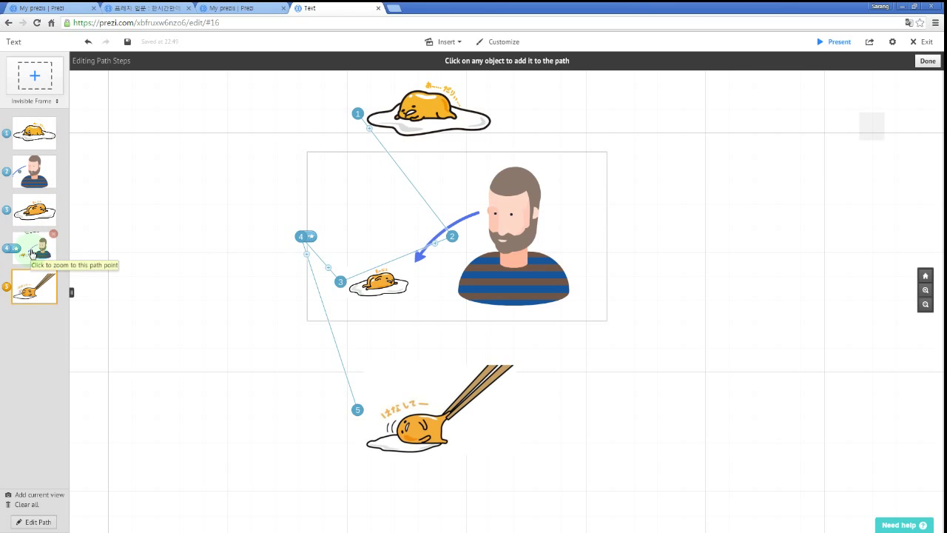
Reorder the path steps, then delete all of them.
{"action": "left_click_drag", "start_coordinate": [31, 253], "coordinate": [22, 176]}
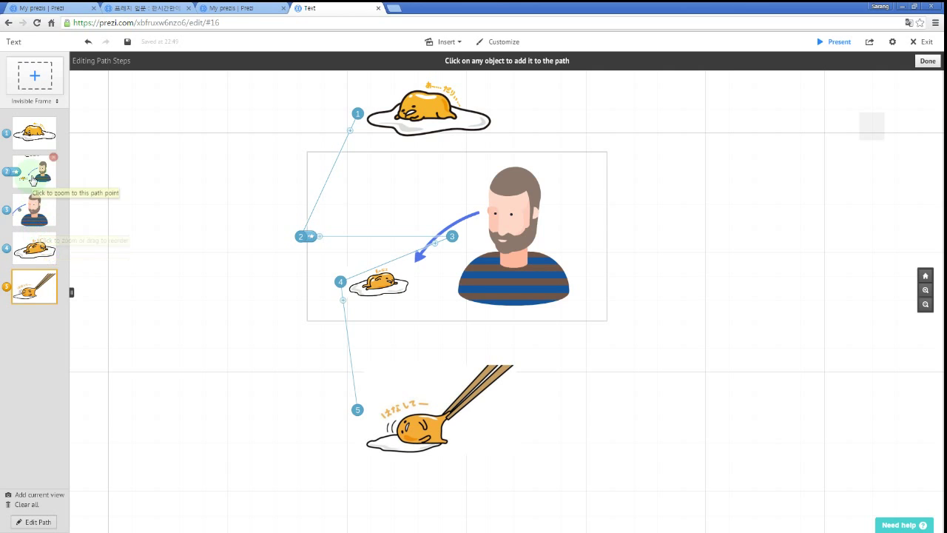
{"action": "left_click_drag", "start_coordinate": [35, 177], "coordinate": [32, 248]}
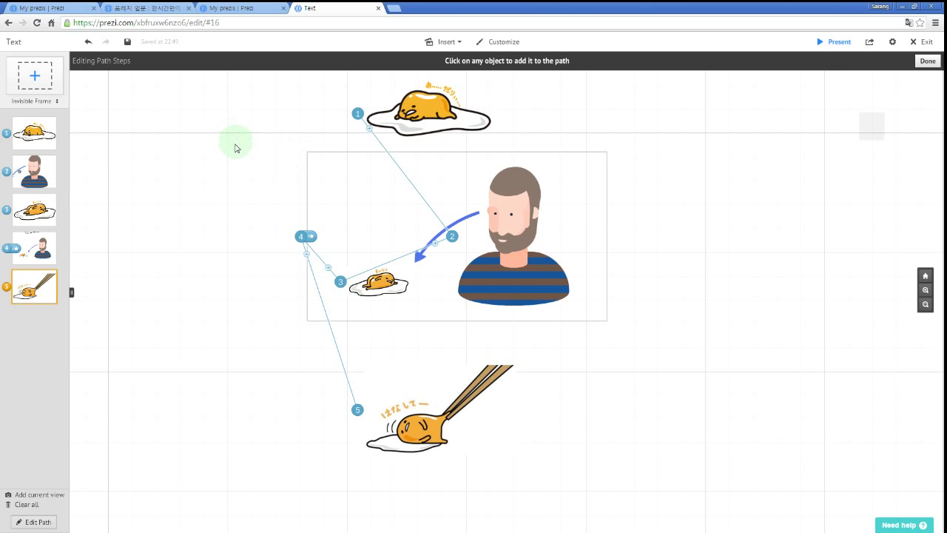
{"action": "left_click", "coordinate": [54, 158]}
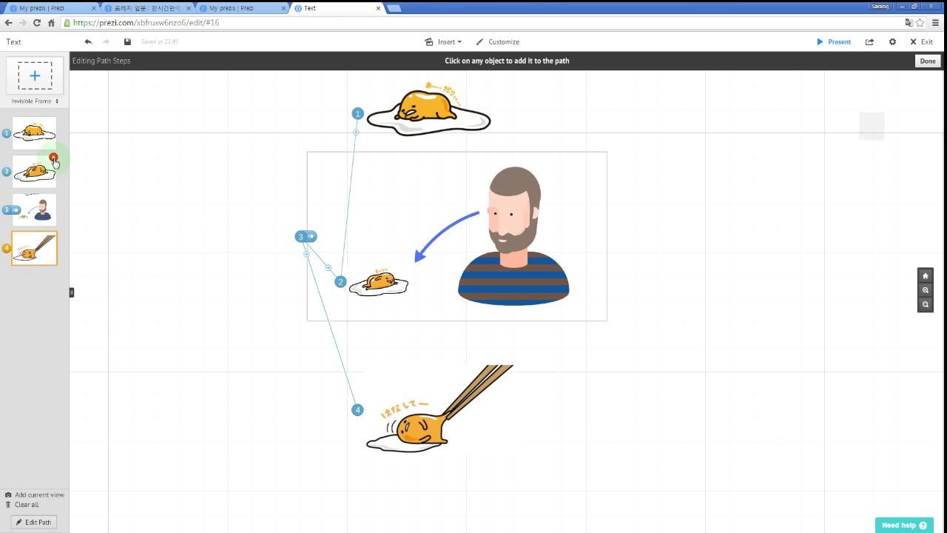
{"action": "left_click", "coordinate": [53, 158]}
{"action": "left_click", "coordinate": [55, 157]}
{"action": "left_click", "coordinate": [56, 122]}
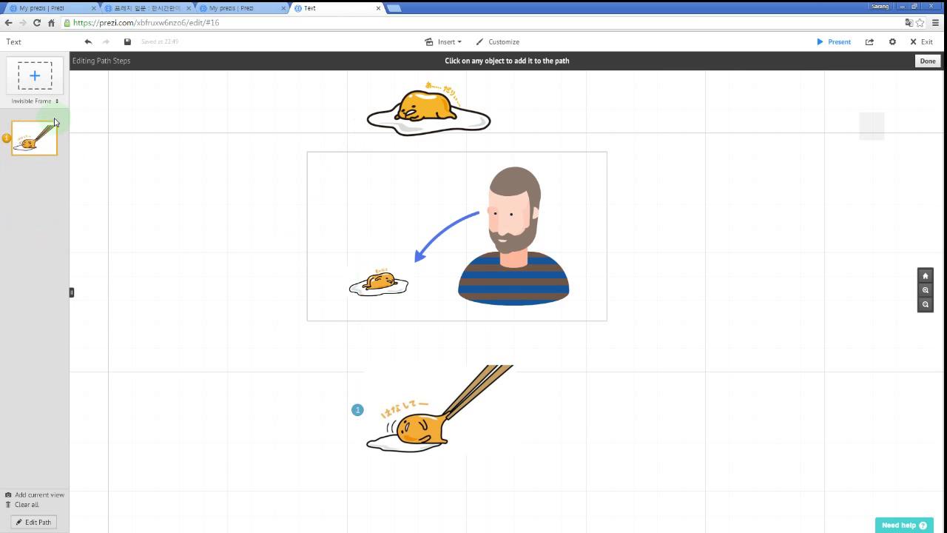
{"action": "left_click", "coordinate": [56, 122]}
Add the top egg, bearded man, small egg, man-and-egg frame and chopsticks egg as steps 1–5.
{"action": "left_click", "coordinate": [429, 118]}
{"action": "left_click", "coordinate": [511, 229]}
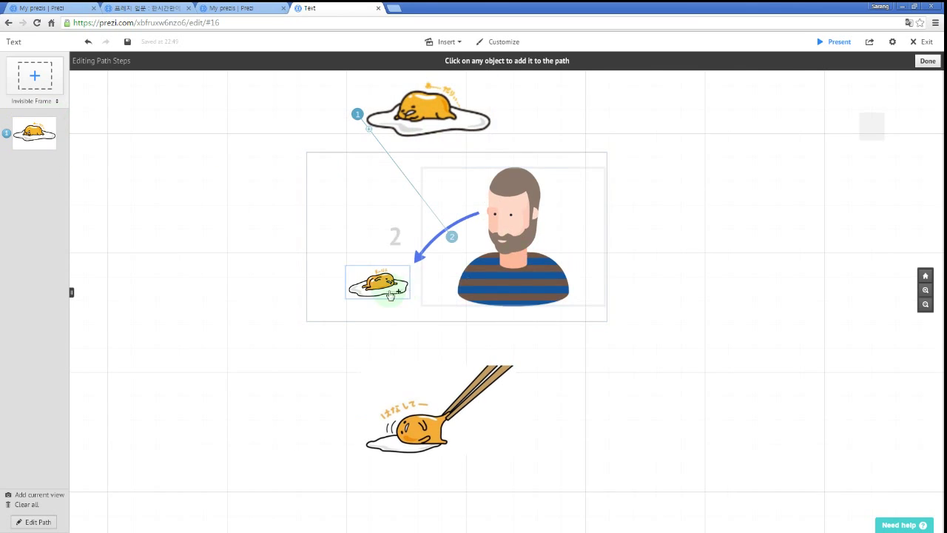
{"action": "left_click", "coordinate": [379, 284]}
{"action": "left_click", "coordinate": [306, 212]}
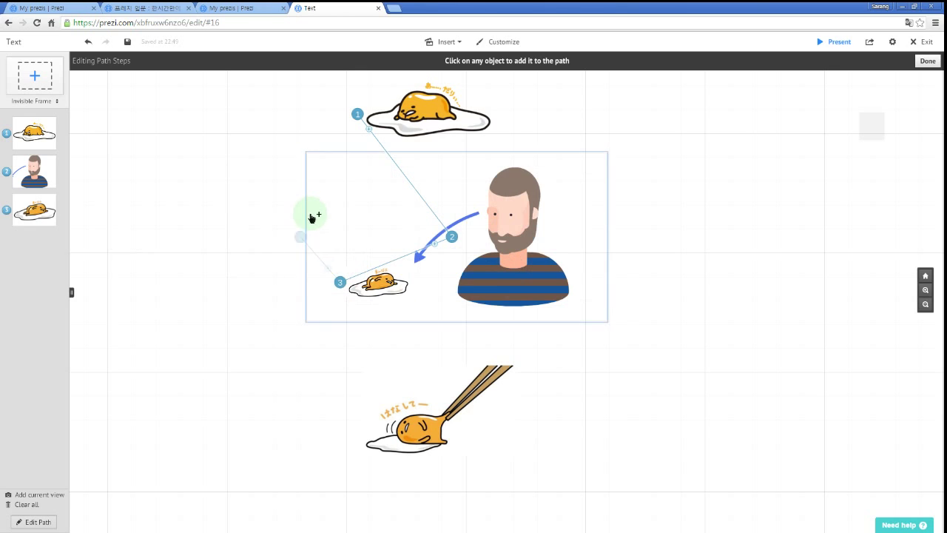
{"action": "left_click", "coordinate": [440, 407]}
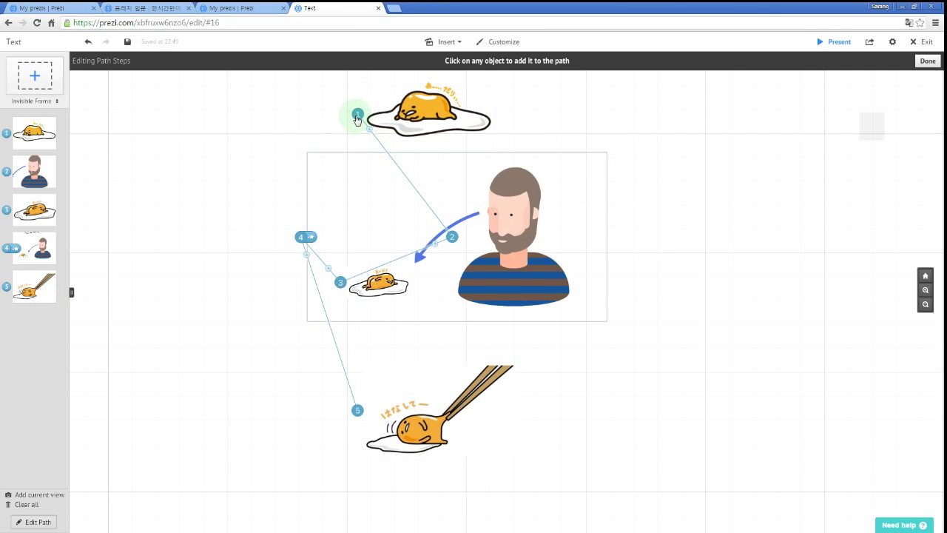
Remove the top egg, bearded man and chopsticks egg steps from the path, leaving it empty.
{"action": "mouse_move", "coordinate": [357, 117]}
{"action": "left_mouse_down"}
{"action": "mouse_move", "coordinate": [163, 133]}
{"action": "mouse_move", "coordinate": [277, 102]}
{"action": "mouse_move", "coordinate": [414, 103]}
{"action": "mouse_move", "coordinate": [355, 106]}
{"action": "mouse_move", "coordinate": [338, 222]}
{"action": "mouse_move", "coordinate": [451, 239]}
{"action": "mouse_move", "coordinate": [434, 242]}
{"action": "mouse_move", "coordinate": [203, 161]}
{"action": "mouse_move", "coordinate": [317, 242]}
{"action": "mouse_move", "coordinate": [199, 179]}
{"action": "left_mouse_up"}
{"action": "left_click", "coordinate": [208, 212]}
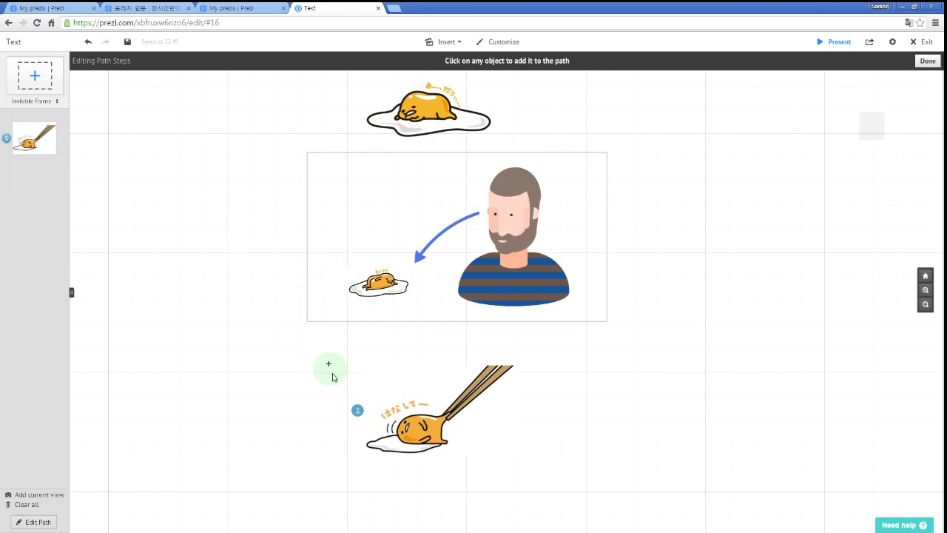
{"action": "left_click_drag", "start_coordinate": [358, 409], "coordinate": [194, 290]}
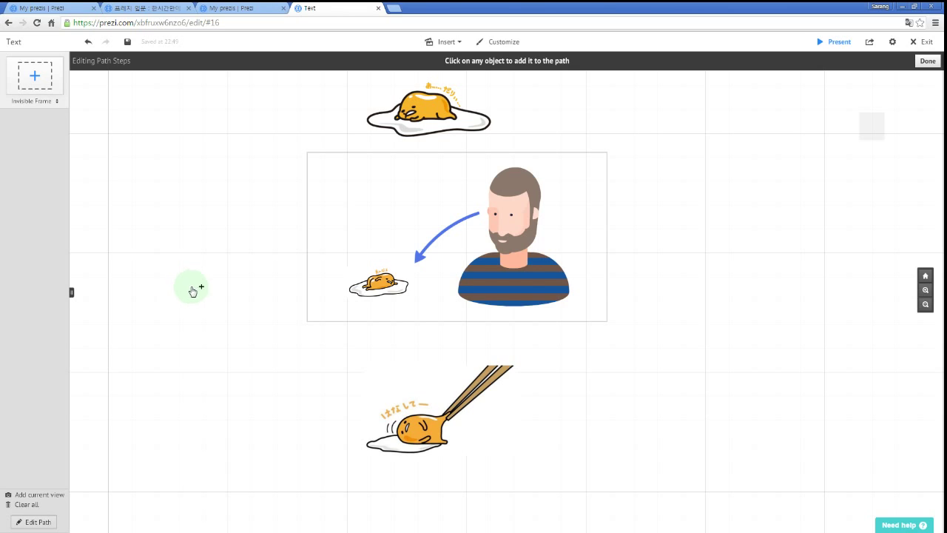
Add two text boxes, 'Egg' and 'Egg!!', inside the bearded man's frame.
{"action": "key", "text": "Escape"}
{"action": "key", "text": "Escape"}
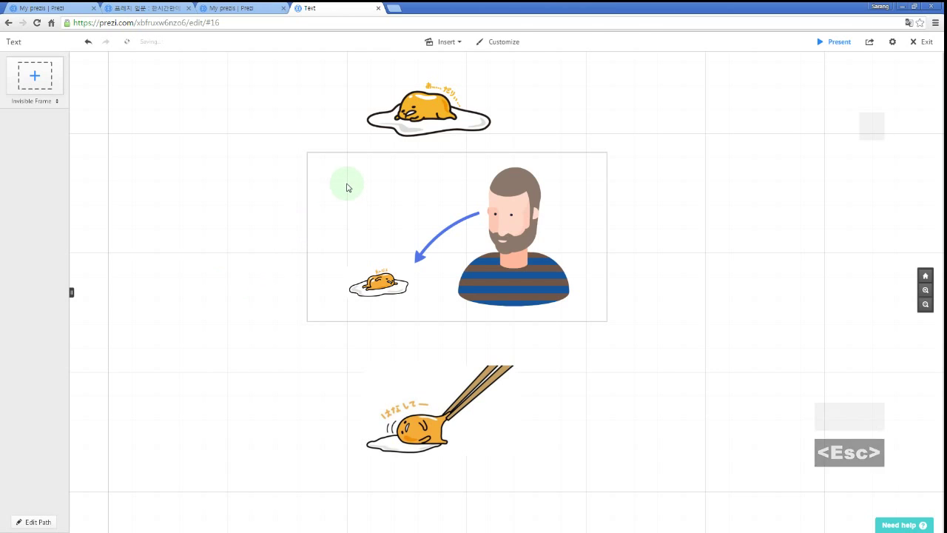
{"action": "double_click", "coordinate": [350, 185]}
{"action": "type", "text": "Egg"}
{"action": "double_click", "coordinate": [354, 218]}
{"action": "type", "text": "Egg!!"}
{"action": "left_click", "coordinate": [250, 271]}
Arrange 'Egg!!' just beneath 'Egg' above the small egg, then return to path editing.
{"action": "left_click_drag", "start_coordinate": [365, 196], "coordinate": [382, 191]}
{"action": "left_click_drag", "start_coordinate": [375, 224], "coordinate": [387, 207]}
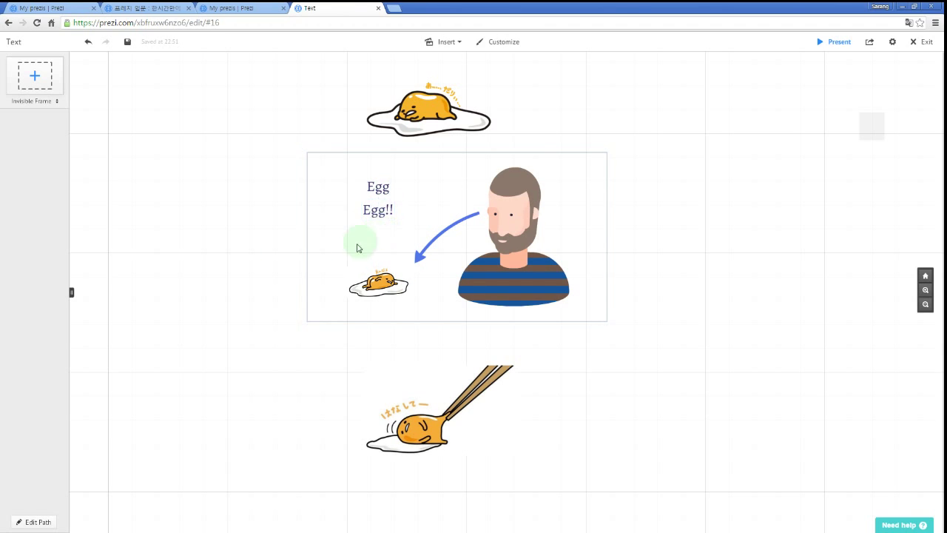
{"action": "key", "text": "p"}
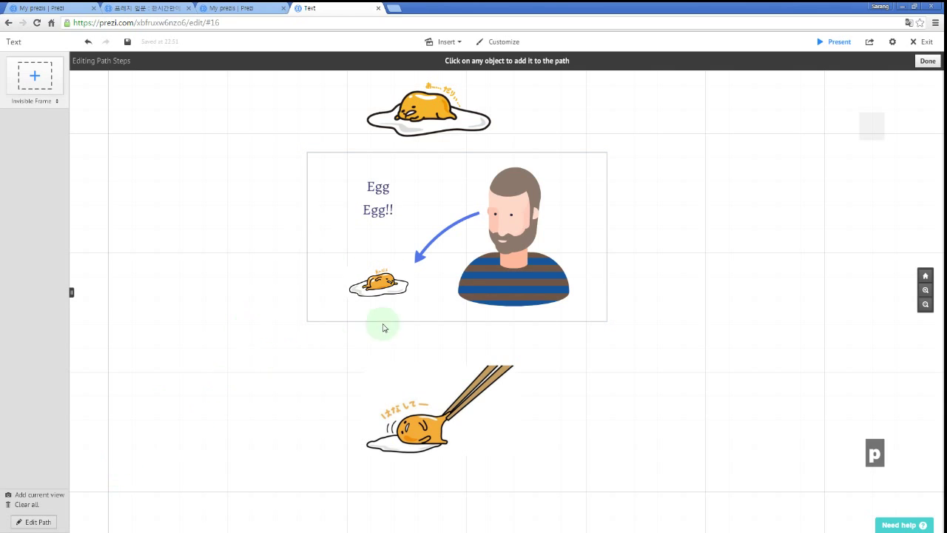
Add path steps for the top egg, the Egg frame and the chopstick egg in order.
{"action": "left_click", "coordinate": [420, 127]}
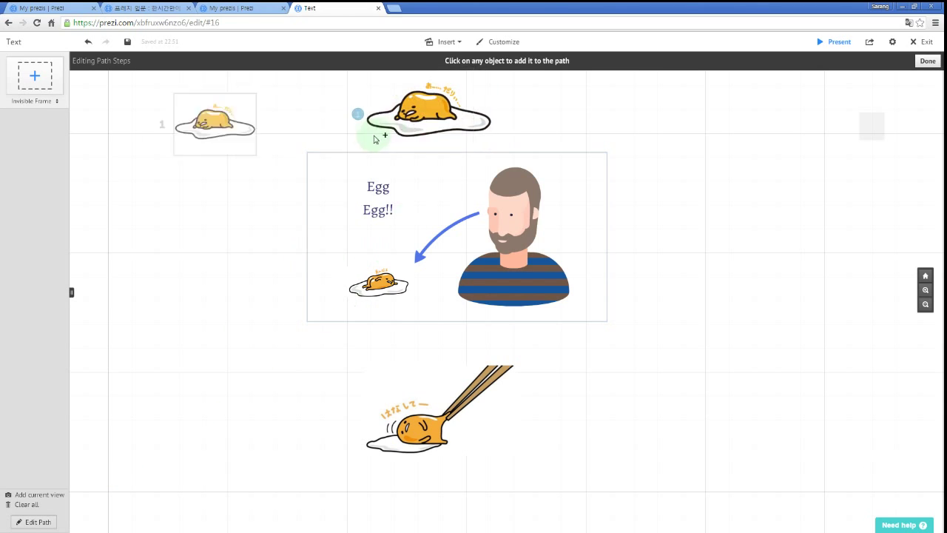
{"action": "left_click", "coordinate": [332, 165]}
{"action": "left_click", "coordinate": [415, 425]}
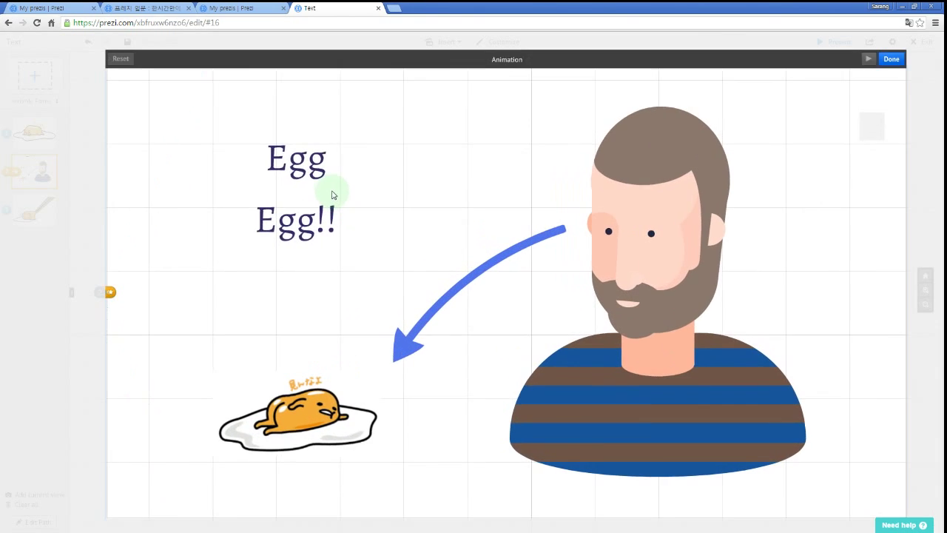
Make the 'Egg' texts fade in within the frame and finish path editing.
{"action": "left_click", "coordinate": [304, 164]}
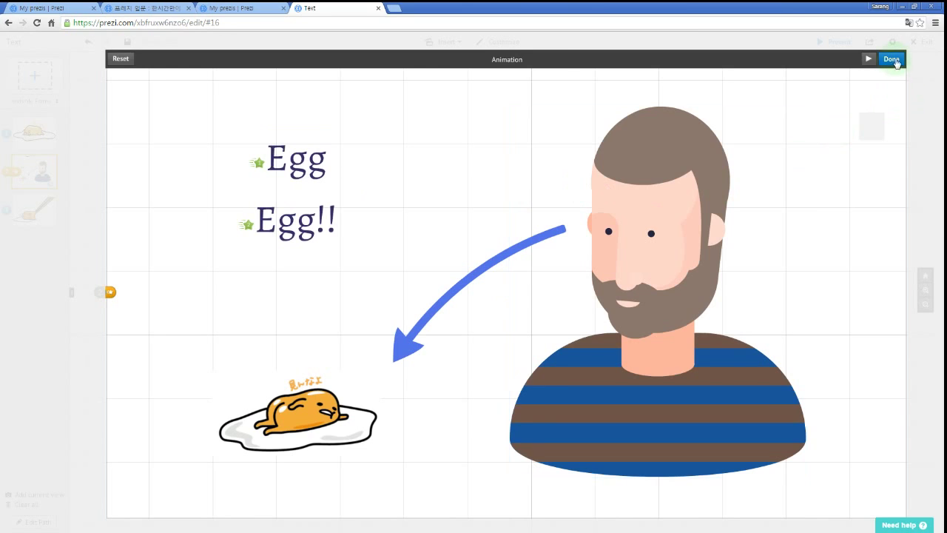
{"action": "left_click", "coordinate": [891, 58]}
{"action": "key", "text": "space"}
{"action": "key", "text": "space"}
{"action": "key", "text": "Right"}
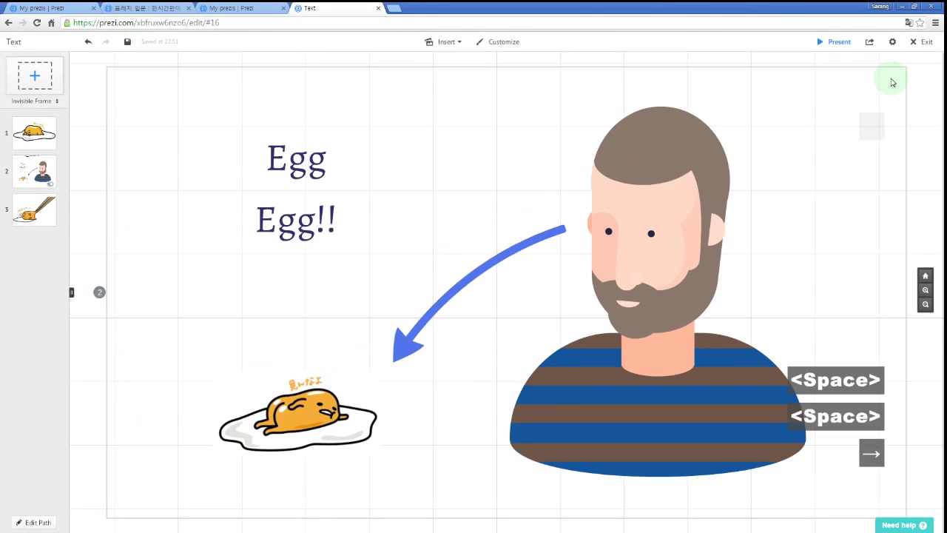
{"action": "key", "text": "Left"}
{"action": "key", "text": "Left"}
{"action": "key", "text": "Left"}
{"action": "key", "text": "Left"}
{"action": "key", "text": "space"}
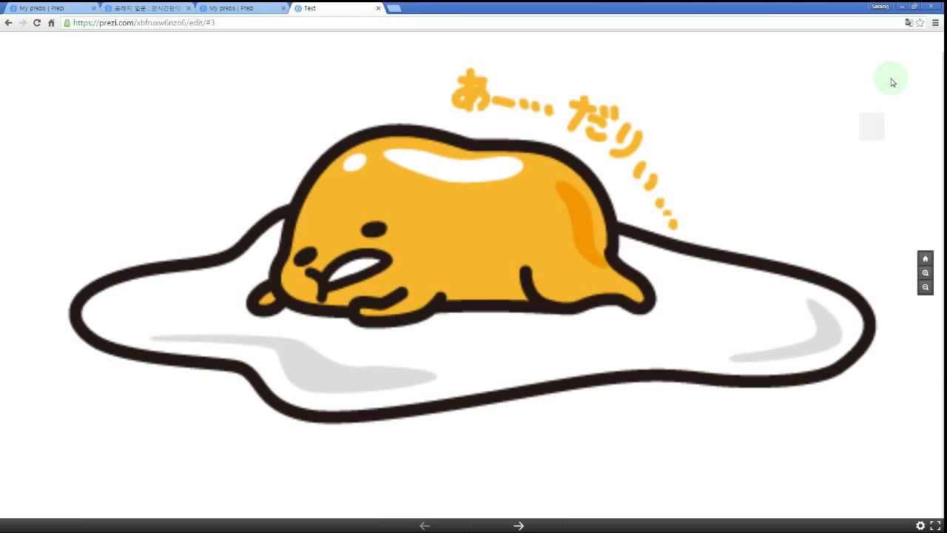
{"action": "key", "text": "Right"}
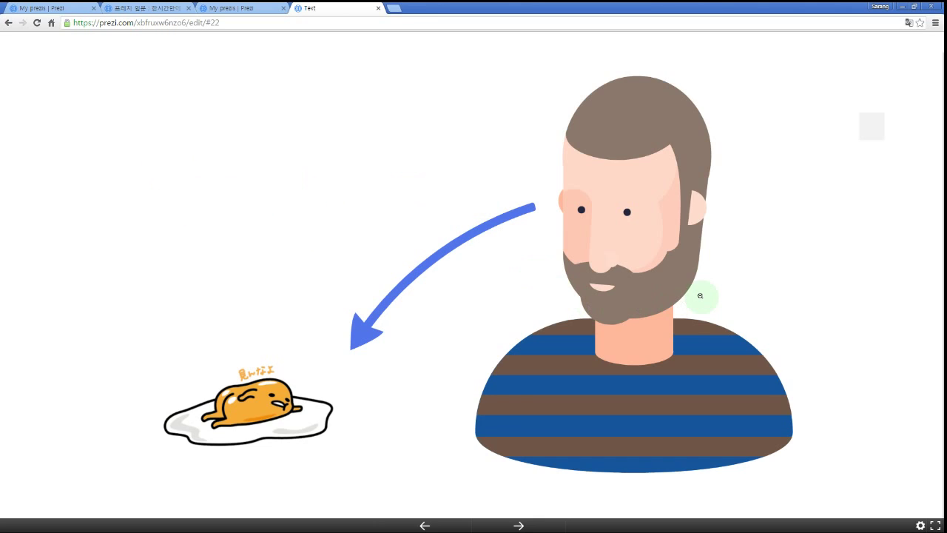
{"action": "key", "text": "Right"}
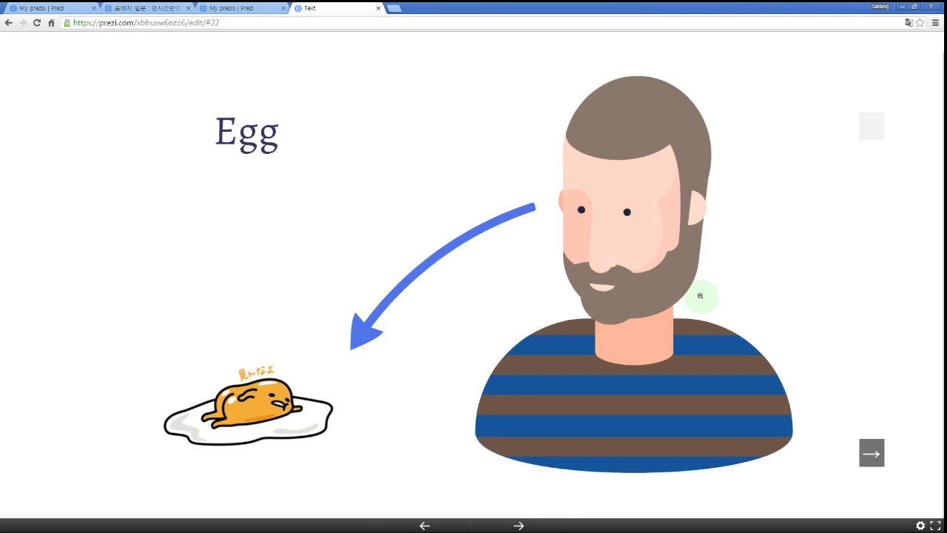
{"action": "key", "text": "Right"}
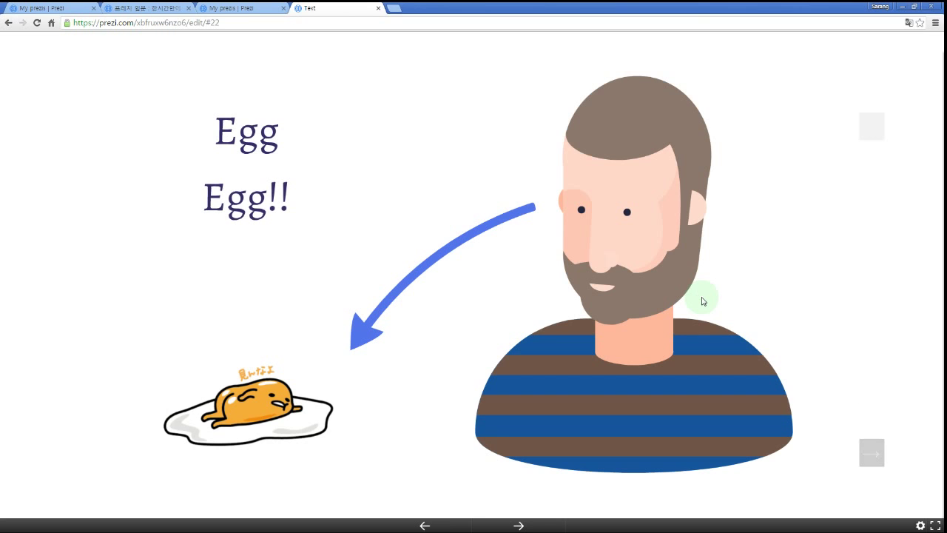
{"action": "key", "text": "Right"}
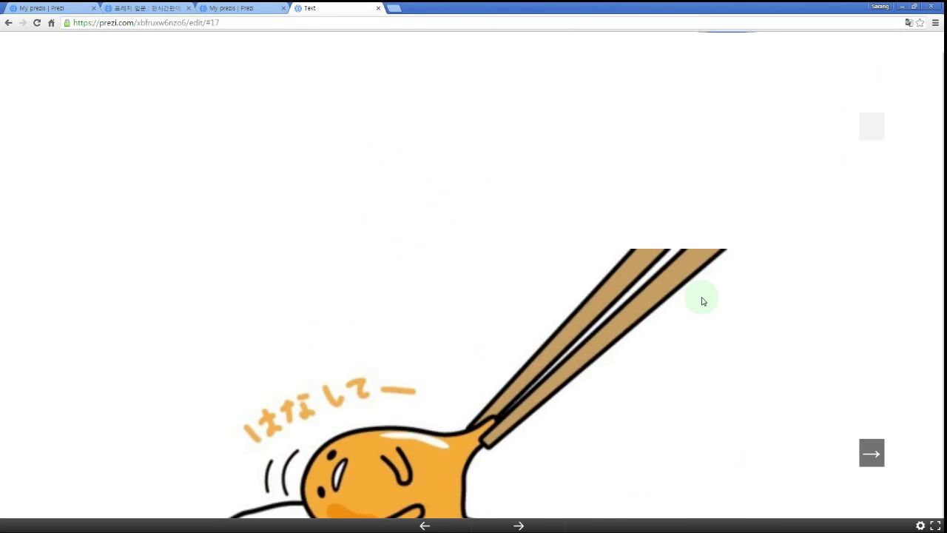
{"action": "key", "text": "Left"}
{"action": "key", "text": "Left"}
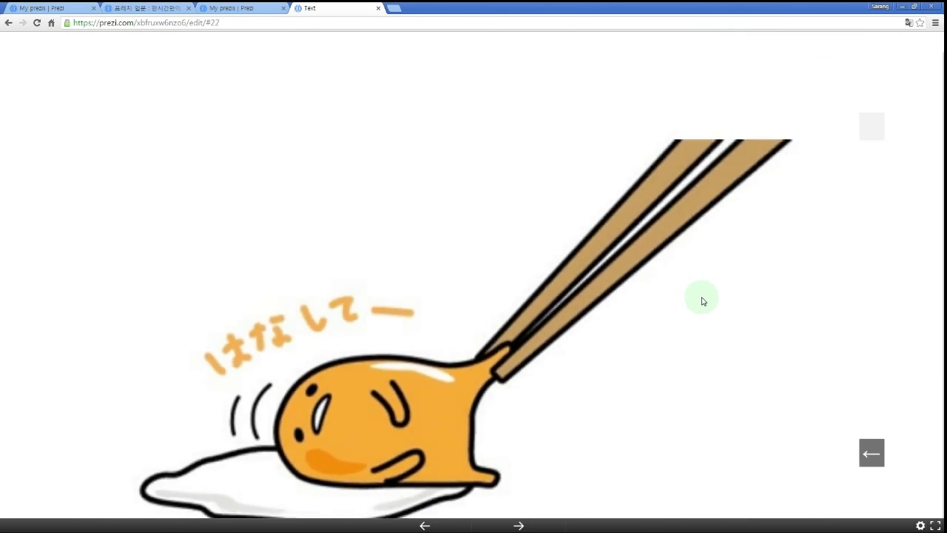
{"action": "key", "text": "Right"}
{"action": "key", "text": "Right"}
{"action": "key", "text": "Escape"}
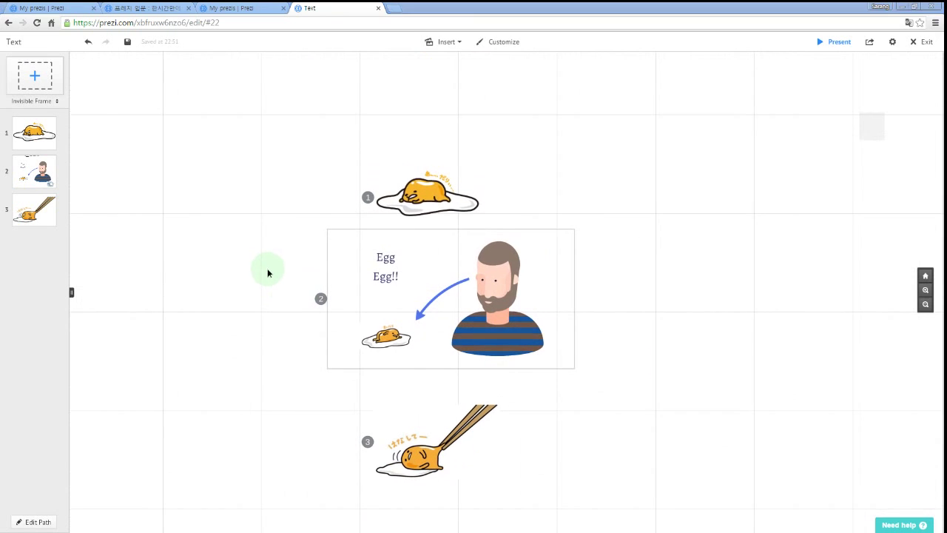
Zoom in on the frames, review the frame type list, and reopen path editing.
{"action": "left_click_drag", "start_coordinate": [272, 270], "coordinate": [213, 260]}
{"action": "scroll", "coordinate": [263, 267], "scroll_direction": "up", "scroll_amount": 3}
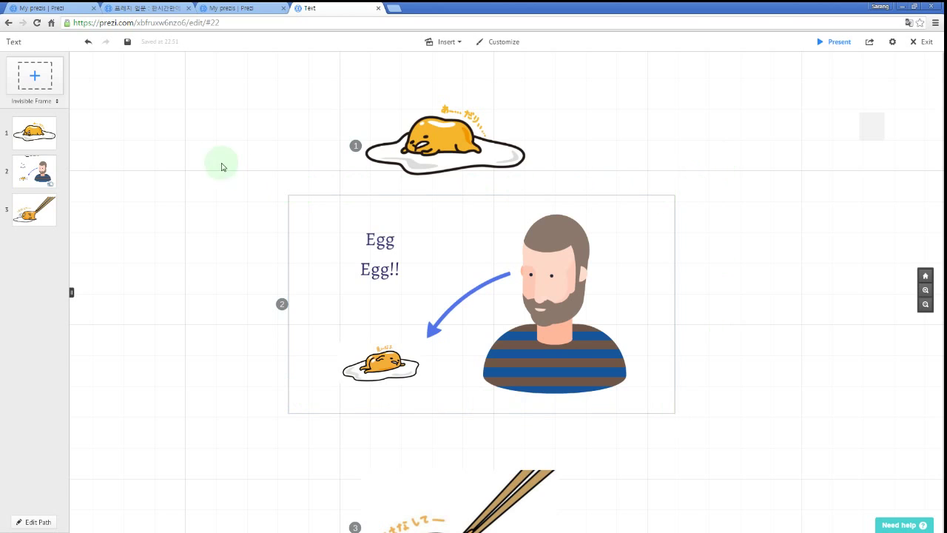
{"action": "left_click", "coordinate": [57, 104]}
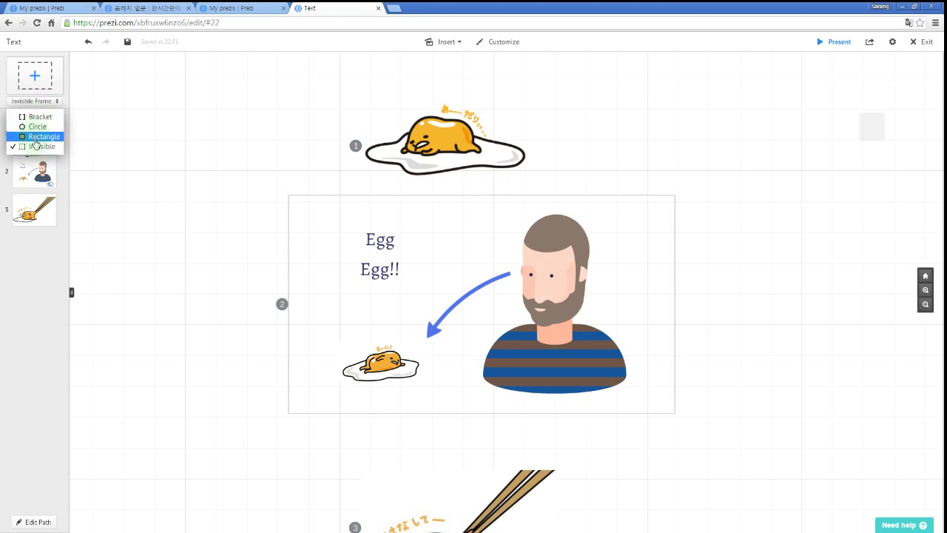
{"action": "left_click", "coordinate": [370, 235]}
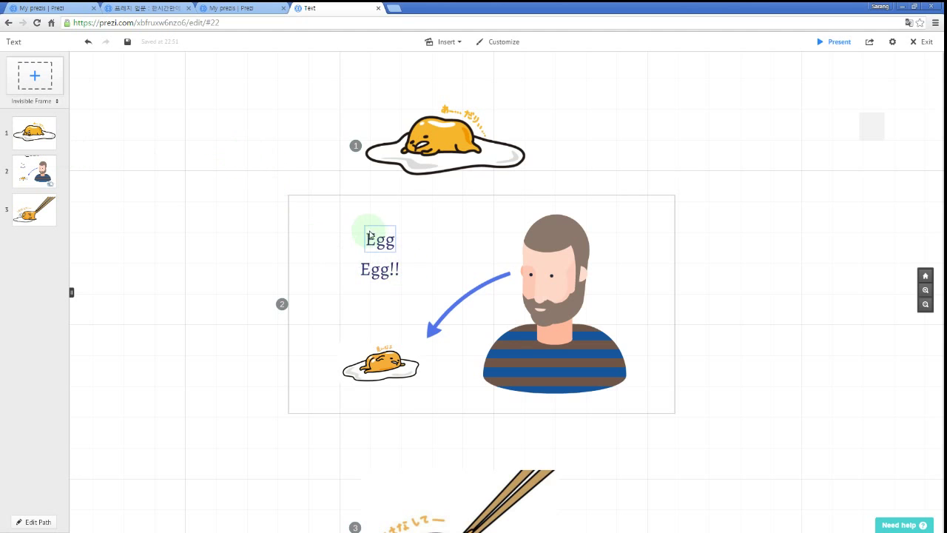
{"action": "left_click_drag", "start_coordinate": [260, 258], "coordinate": [231, 243]}
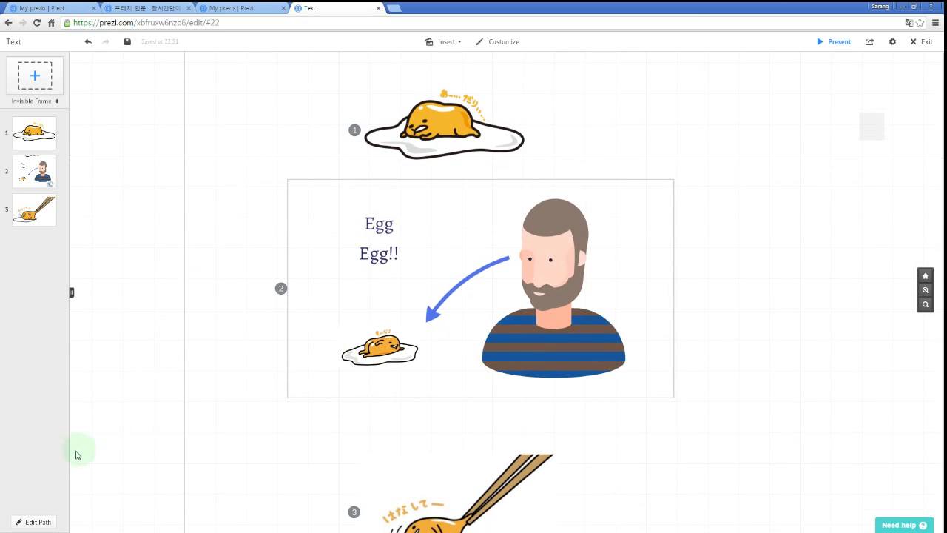
{"action": "left_click", "coordinate": [43, 522]}
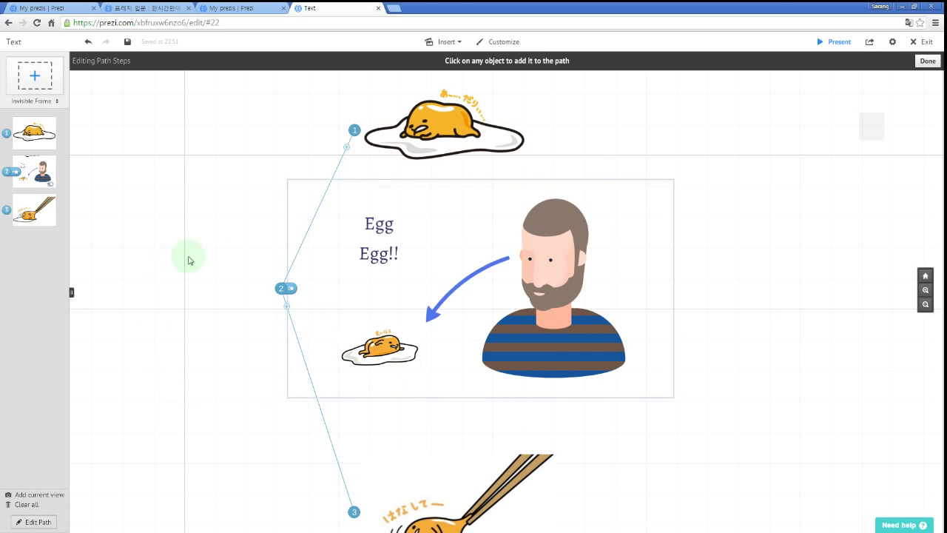
In the Egg frame's animations, clear and reapply fade-ins on Egg and Egg!!, then preview.
{"action": "left_click_drag", "start_coordinate": [214, 206], "coordinate": [212, 192]}
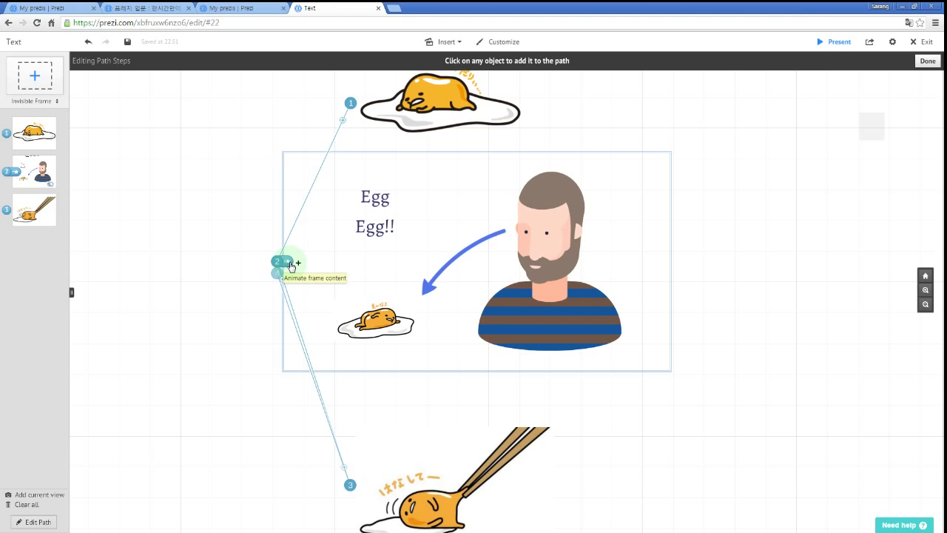
{"action": "left_click", "coordinate": [289, 263]}
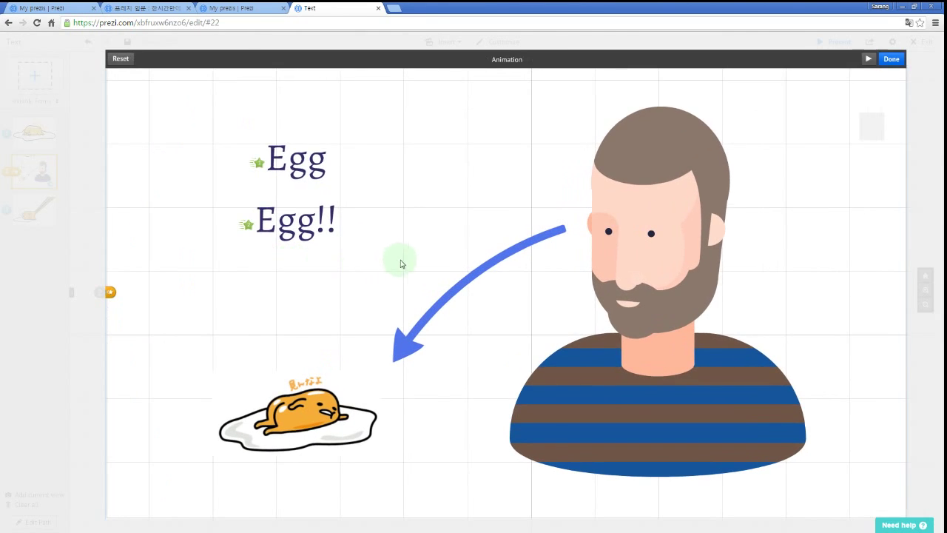
{"action": "left_click", "coordinate": [257, 162]}
{"action": "left_click", "coordinate": [249, 226]}
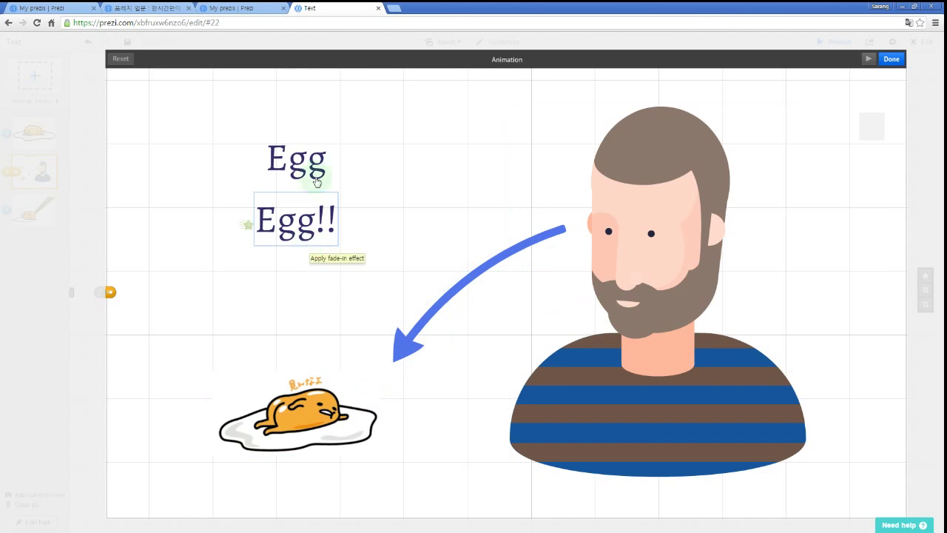
{"action": "left_click", "coordinate": [506, 297]}
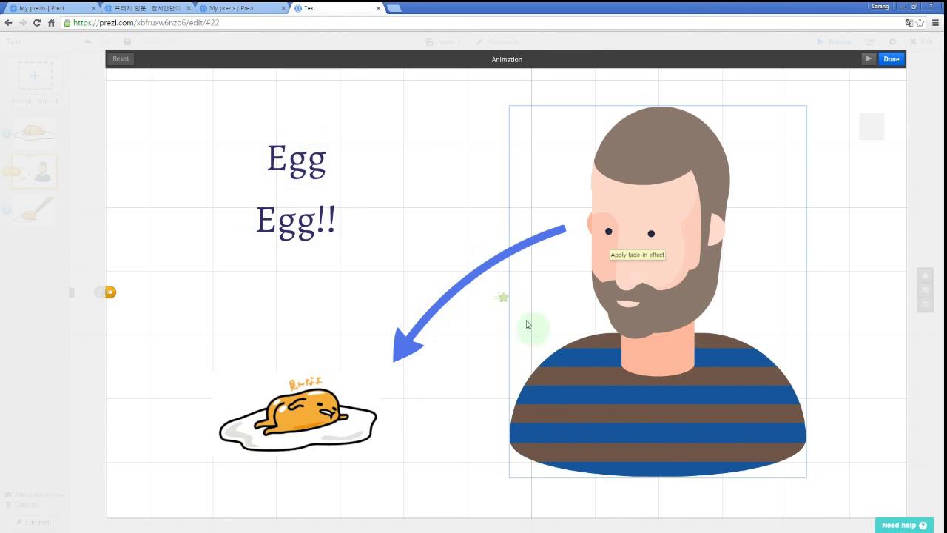
{"action": "left_click", "coordinate": [325, 176]}
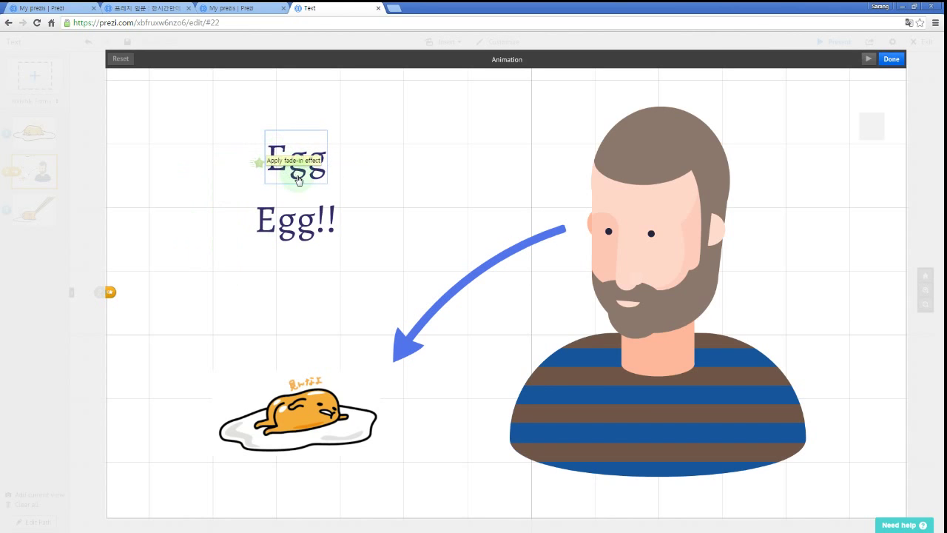
{"action": "left_click", "coordinate": [311, 224]}
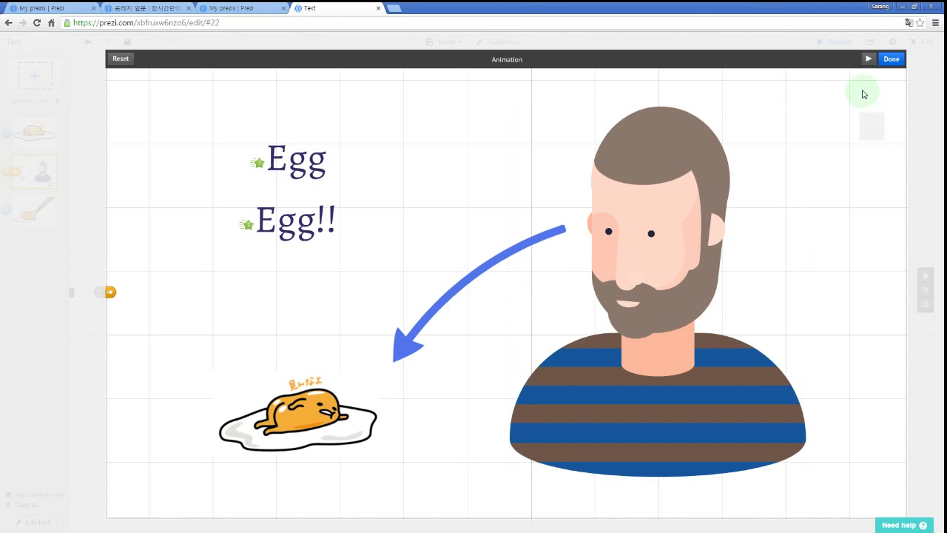
{"action": "left_click", "coordinate": [868, 59]}
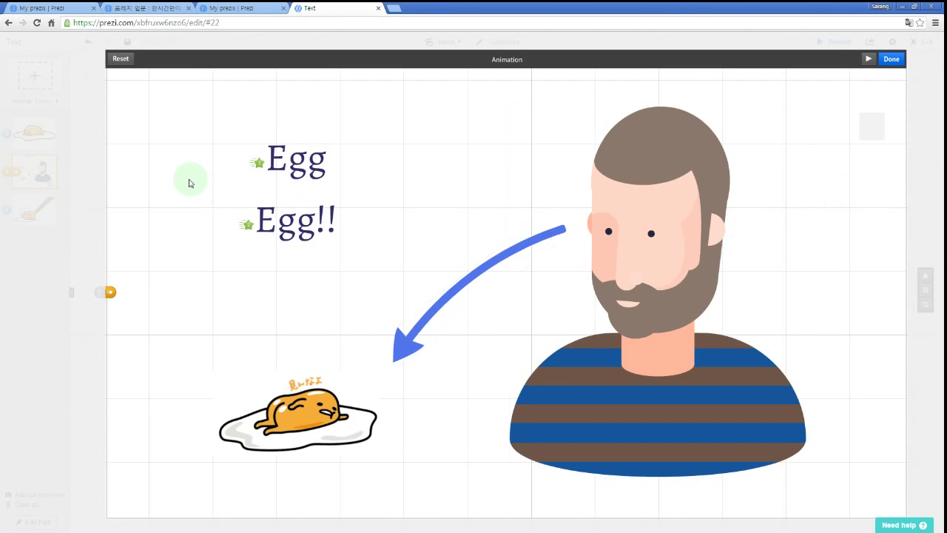
Reset the fade-ins so Egg appears first and Egg!! second, then close the animation editor.
{"action": "left_click", "coordinate": [258, 162]}
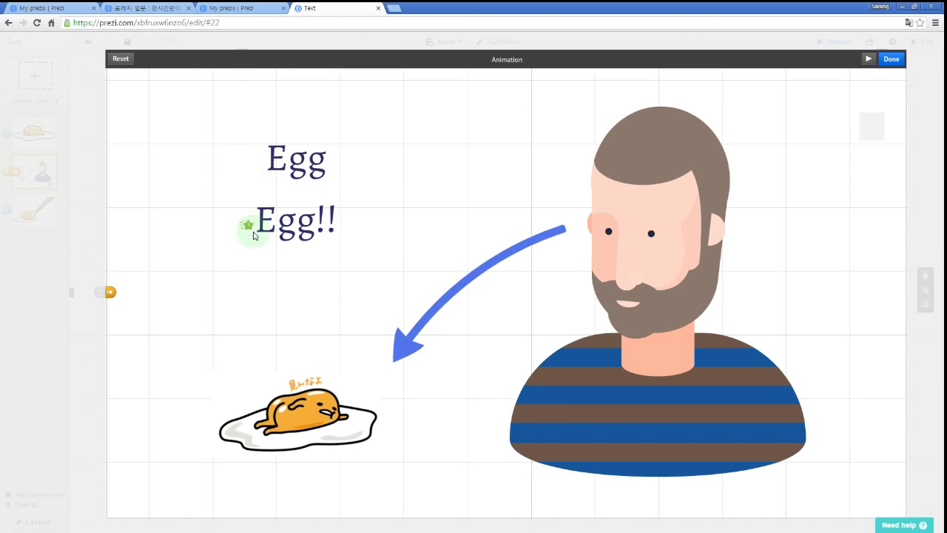
{"action": "left_click", "coordinate": [249, 226]}
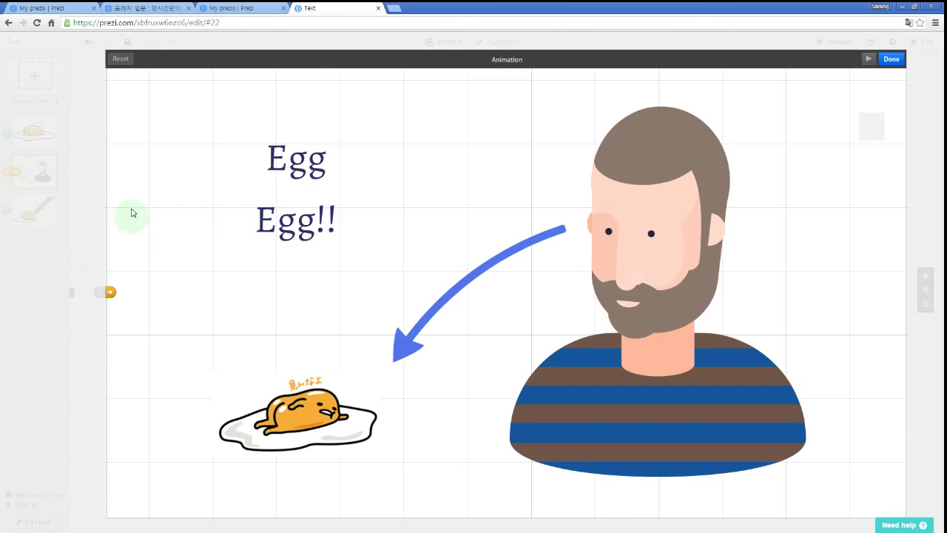
{"action": "left_click", "coordinate": [277, 160]}
{"action": "left_click", "coordinate": [289, 225]}
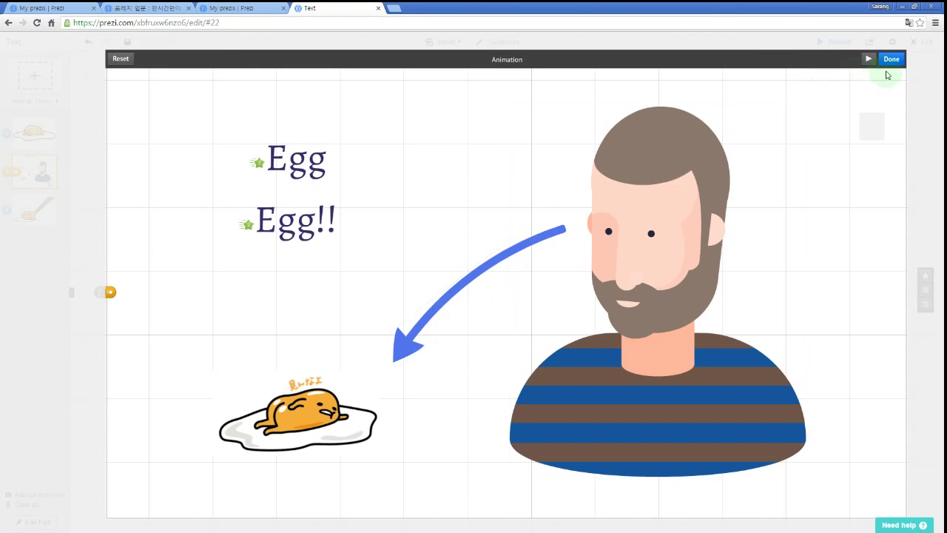
{"action": "left_click", "coordinate": [892, 58]}
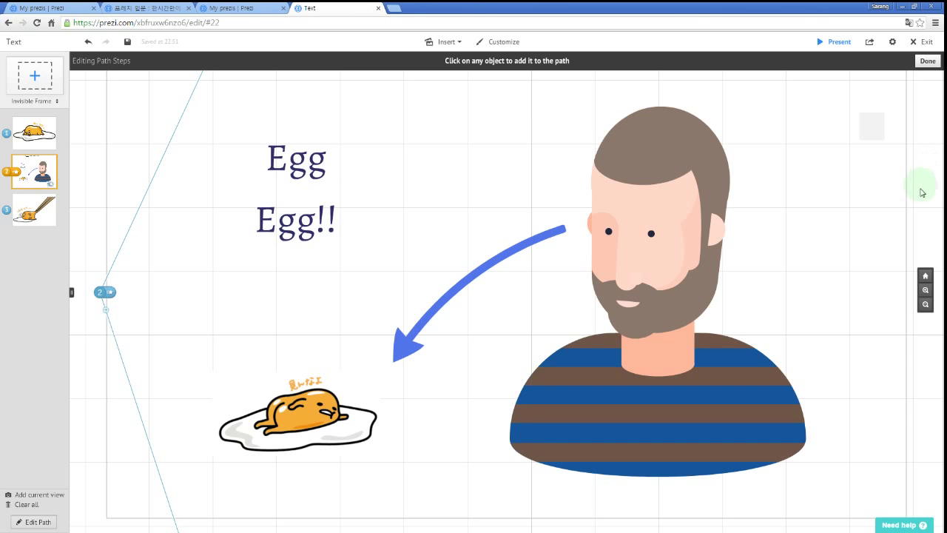
{"action": "left_click_drag", "start_coordinate": [872, 201], "coordinate": [761, 196]}
{"action": "scroll", "coordinate": [757, 198], "scroll_direction": "down", "scroll_amount": 3}
{"action": "scroll", "coordinate": [757, 201], "scroll_direction": "down", "scroll_amount": 4}
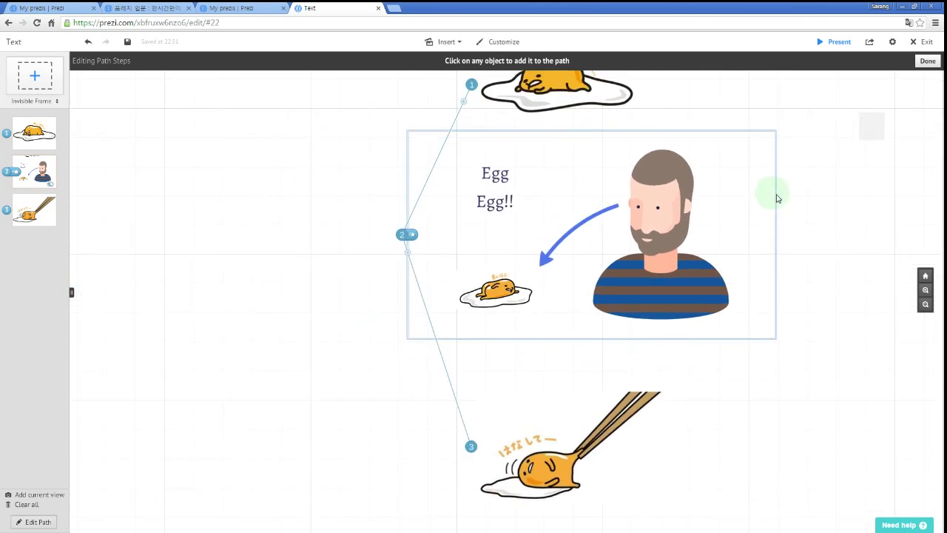
{"action": "left_click_drag", "start_coordinate": [827, 192], "coordinate": [747, 233]}
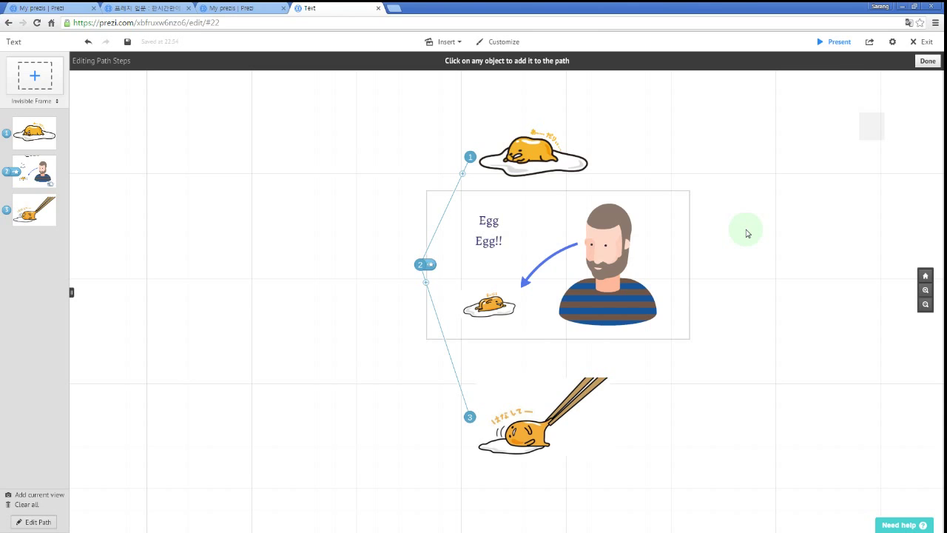
Present the prezi, return to the editor, and bring up the file-load dialog with L.
{"action": "key", "text": "space"}
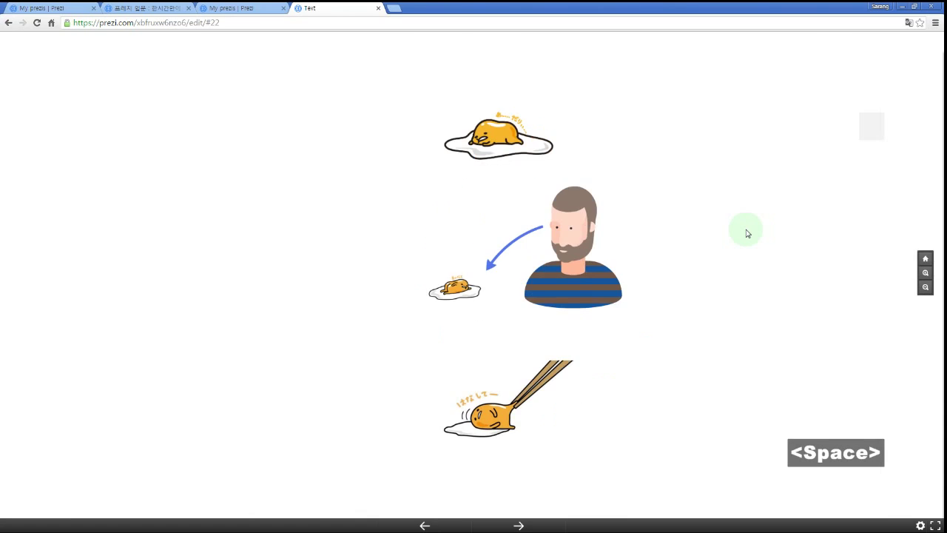
{"action": "key", "text": "space"}
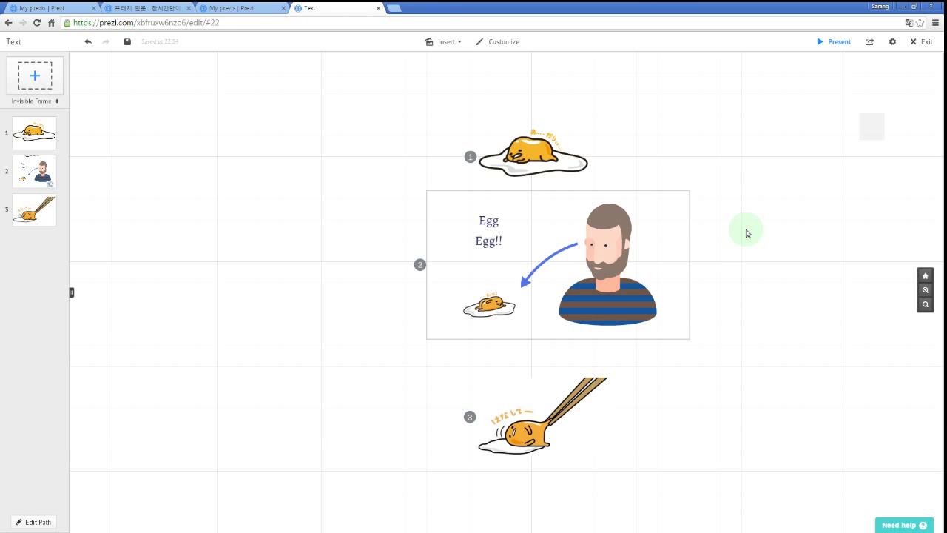
{"action": "key", "text": "l"}
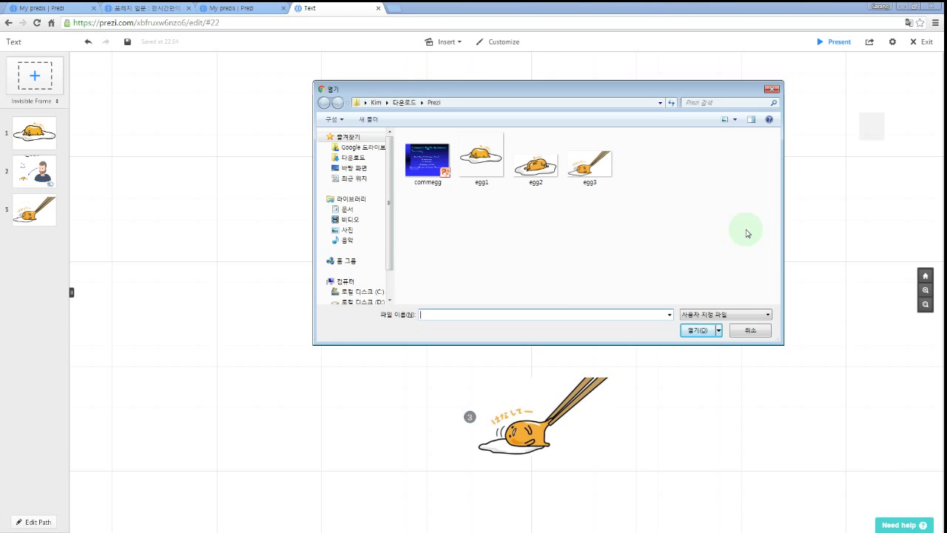
Cancel the file dialog and try the S and F shortcuts, leaving Bracket as the frame type.
{"action": "key", "text": "Escape"}
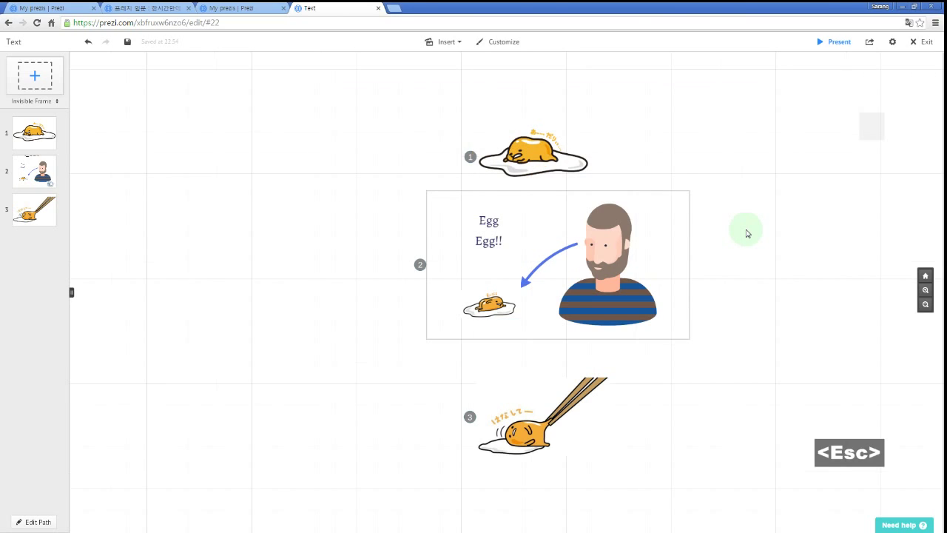
{"action": "key", "text": "s"}
{"action": "key", "text": "s"}
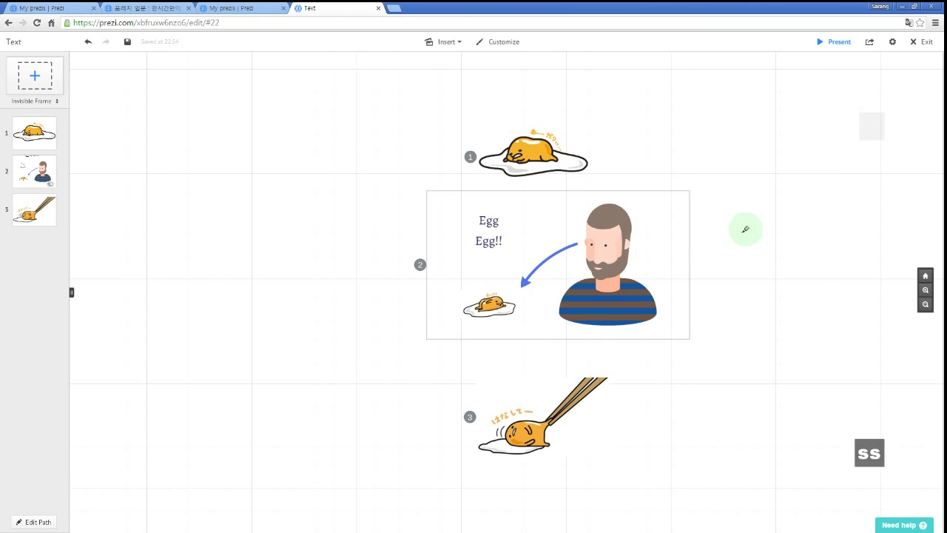
{"action": "key", "text": "Escape"}
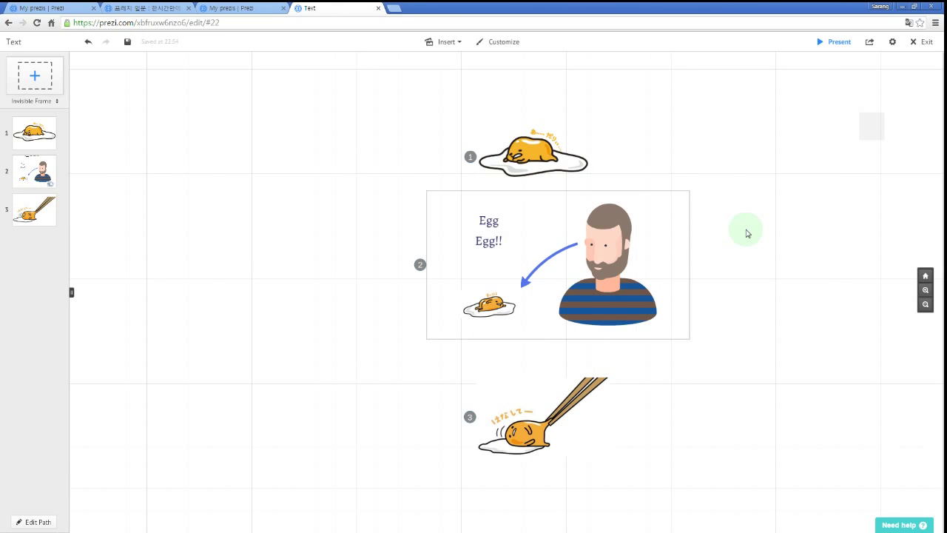
{"action": "key", "text": "f"}
{"action": "key", "text": "f"}
{"action": "key", "text": "f"}
{"action": "key", "text": "f"}
{"action": "key", "text": "f"}
{"action": "key", "text": "f"}
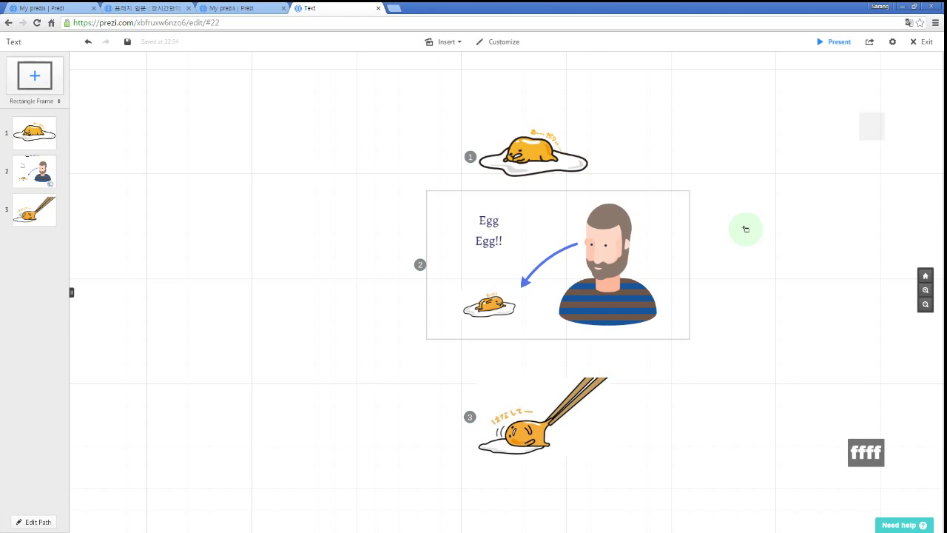
{"action": "key", "text": "f"}
{"action": "key", "text": "f"}
{"action": "key", "text": "f"}
{"action": "key", "text": "f"}
{"action": "key", "text": "f"}
{"action": "key", "text": "f"}
{"action": "key", "text": "f"}
{"action": "key", "text": "f"}
{"action": "key", "text": "f"}
{"action": "key", "text": "f"}
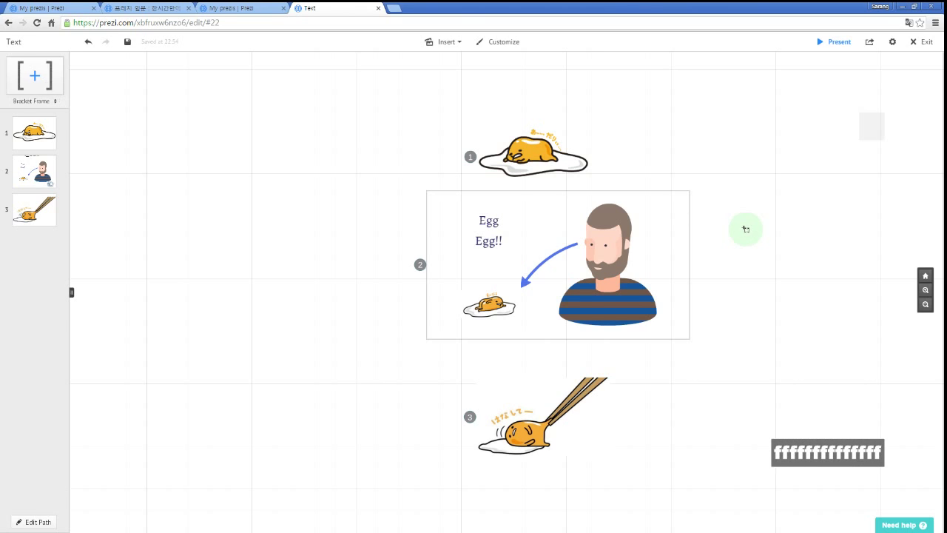
{"action": "key", "text": "f"}
{"action": "key", "text": "f"}
{"action": "key", "text": "f"}
{"action": "key", "text": "f"}
{"action": "key", "text": "f"}
{"action": "key", "text": "f"}
{"action": "key", "text": "f"}
{"action": "key", "text": "f"}
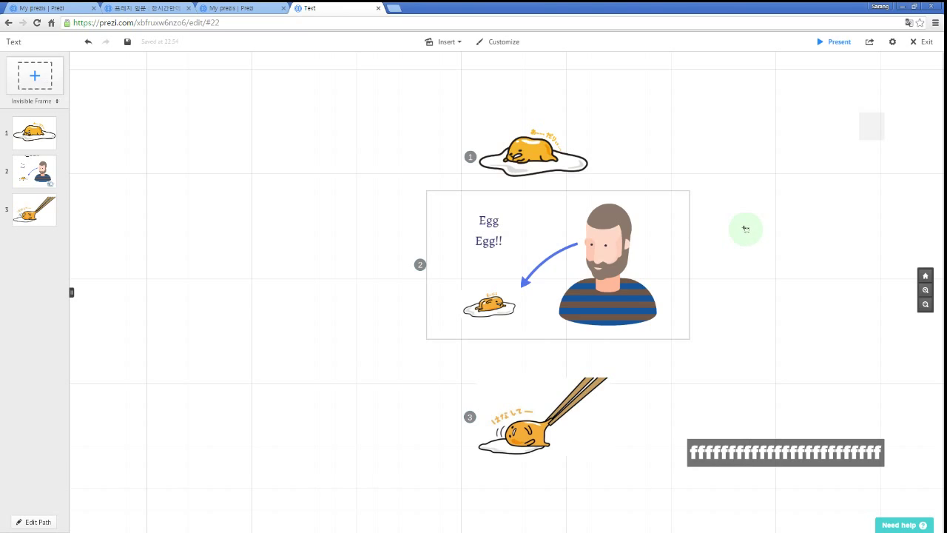
{"action": "key", "text": "Escape"}
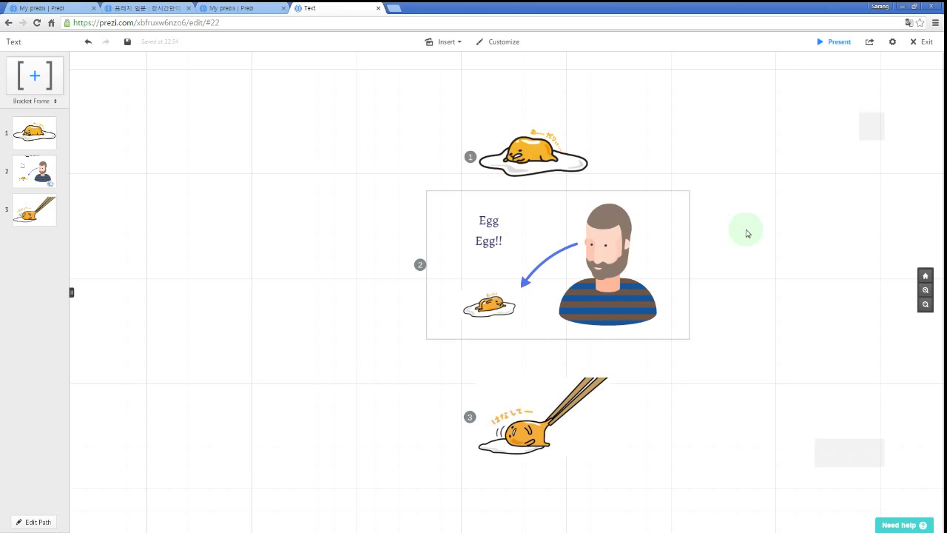
Open the editor settings and the Keyboard Shortcuts help article beside Enable shortcuts.
{"action": "left_click", "coordinate": [894, 43]}
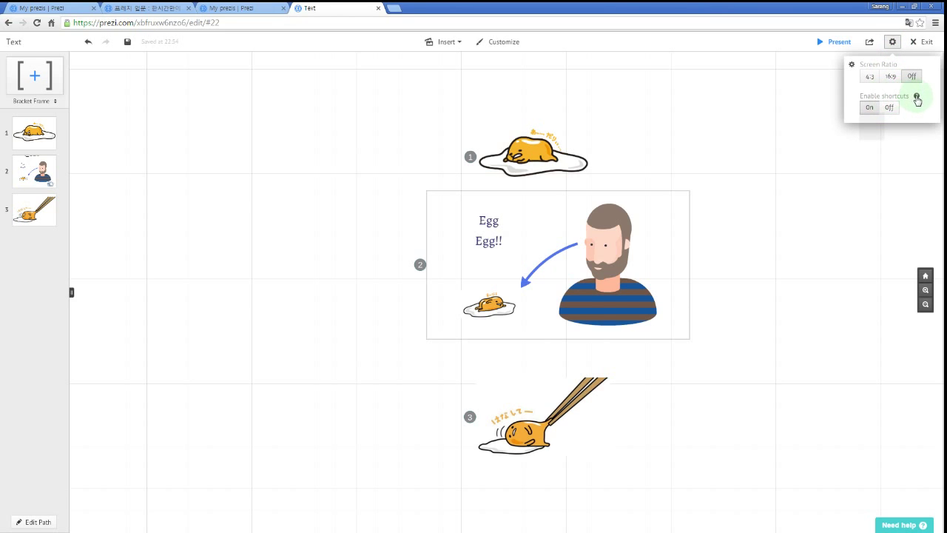
{"action": "left_click", "coordinate": [916, 97]}
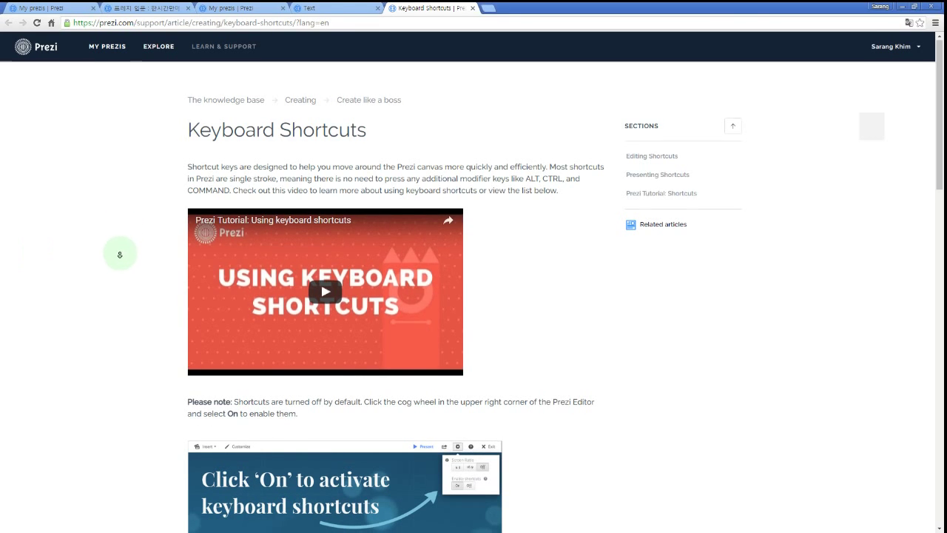
Read through the Editing and Presenting Shortcuts lists, then return to the prezi editor tab.
{"action": "scroll", "coordinate": [121, 266], "scroll_direction": "down", "scroll_amount": 5}
{"action": "scroll", "coordinate": [124, 271], "scroll_direction": "down", "scroll_amount": 1}
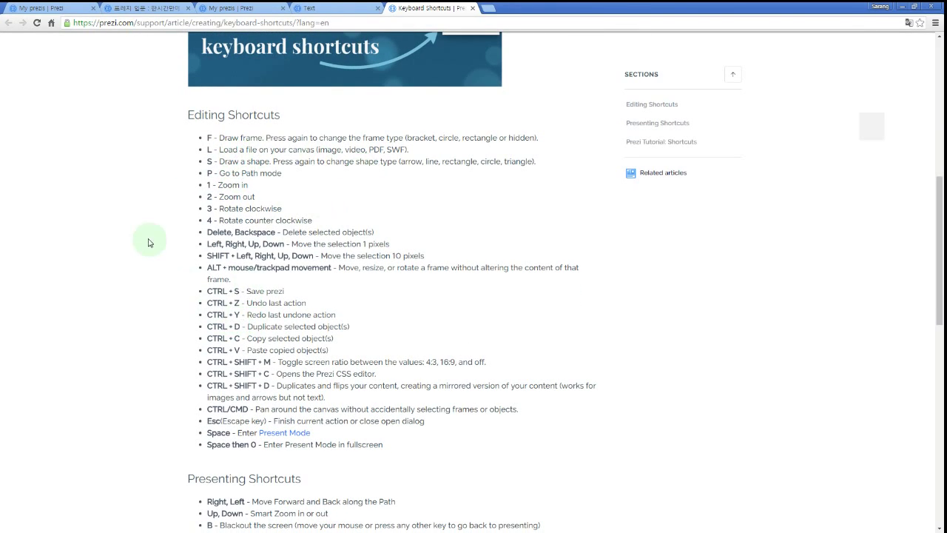
{"action": "scroll", "coordinate": [135, 267], "scroll_direction": "down", "scroll_amount": 2}
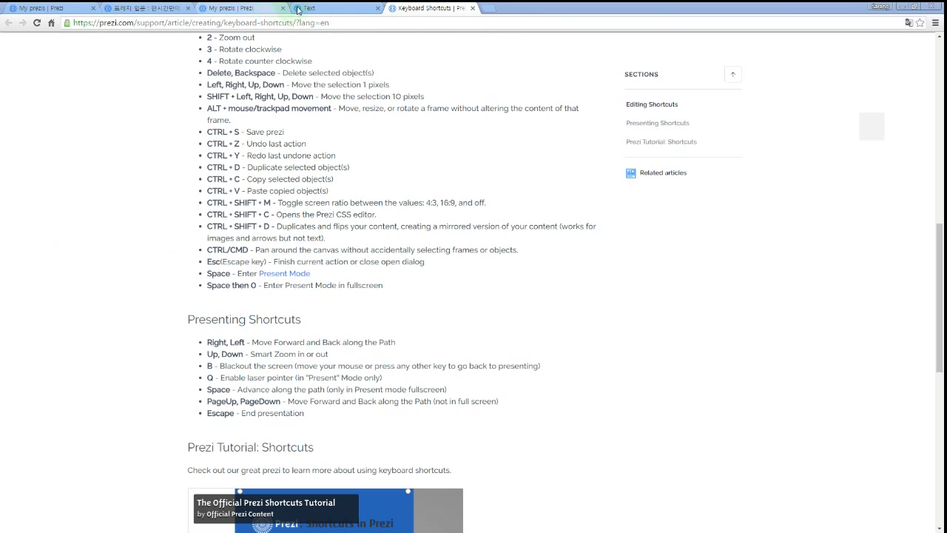
{"action": "left_click", "coordinate": [352, 11]}
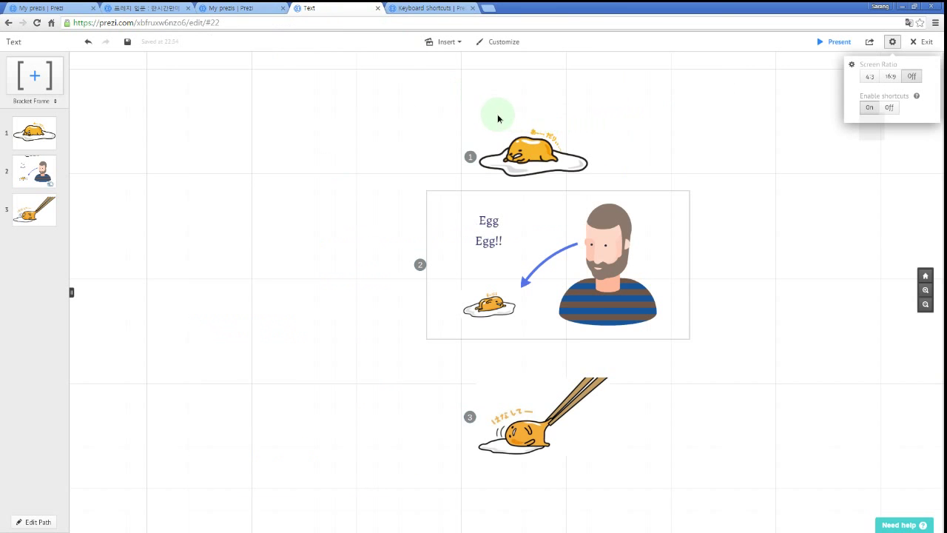
Close settings, open Customize, apply the Clear theme and browse the theme list.
{"action": "left_click", "coordinate": [644, 121]}
{"action": "left_click_drag", "start_coordinate": [645, 122], "coordinate": [562, 118]}
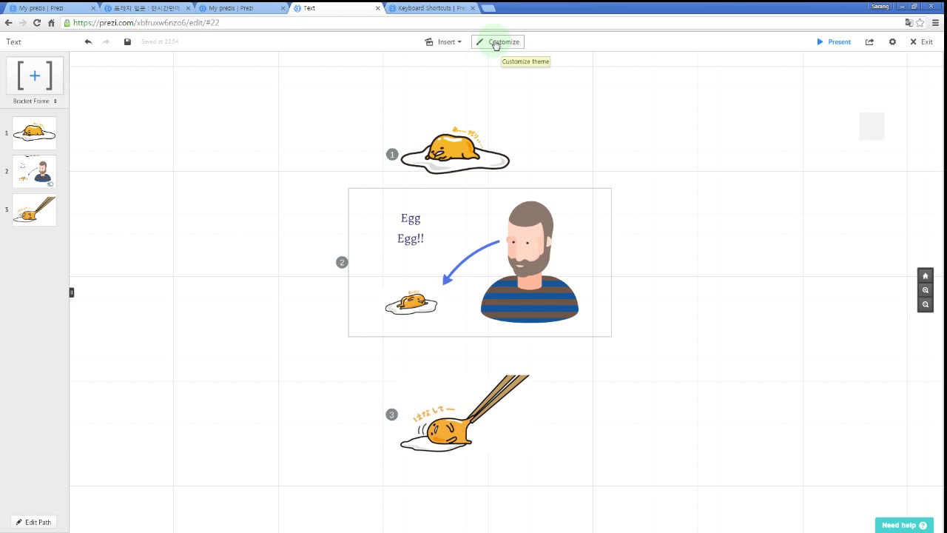
{"action": "left_click", "coordinate": [495, 42]}
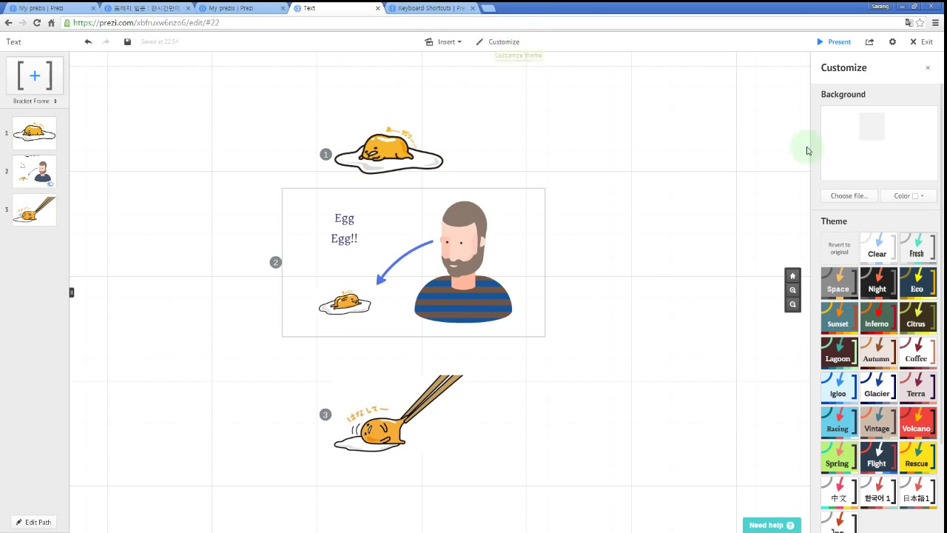
{"action": "left_click", "coordinate": [874, 251]}
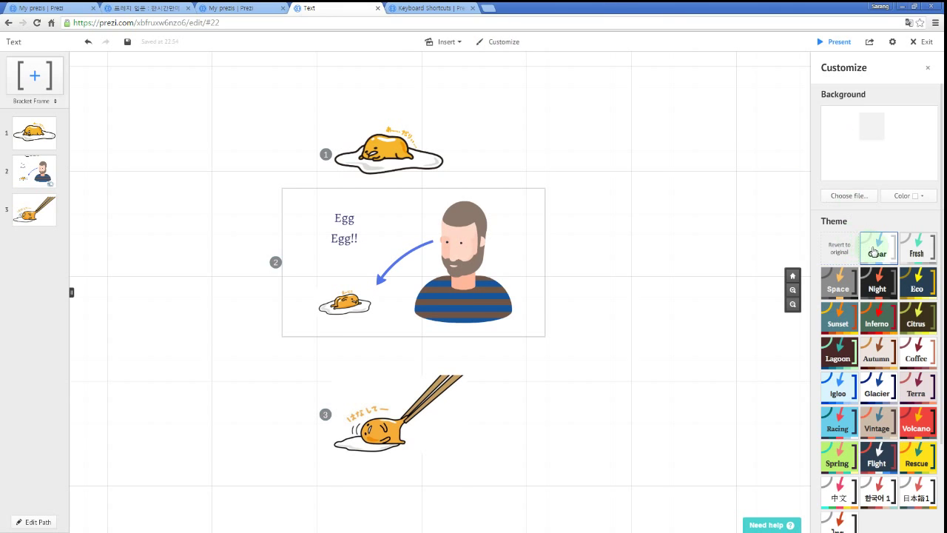
{"action": "scroll", "coordinate": [874, 252], "scroll_direction": "down", "scroll_amount": 3}
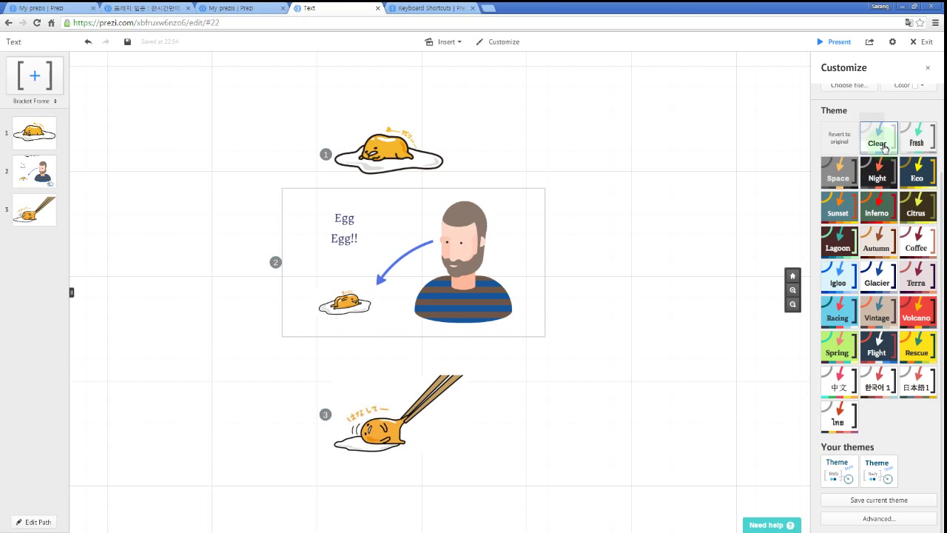
Apply the Fresh theme and draw a bracket frame and a rectangle frame right of frame 2.
{"action": "left_click", "coordinate": [929, 146]}
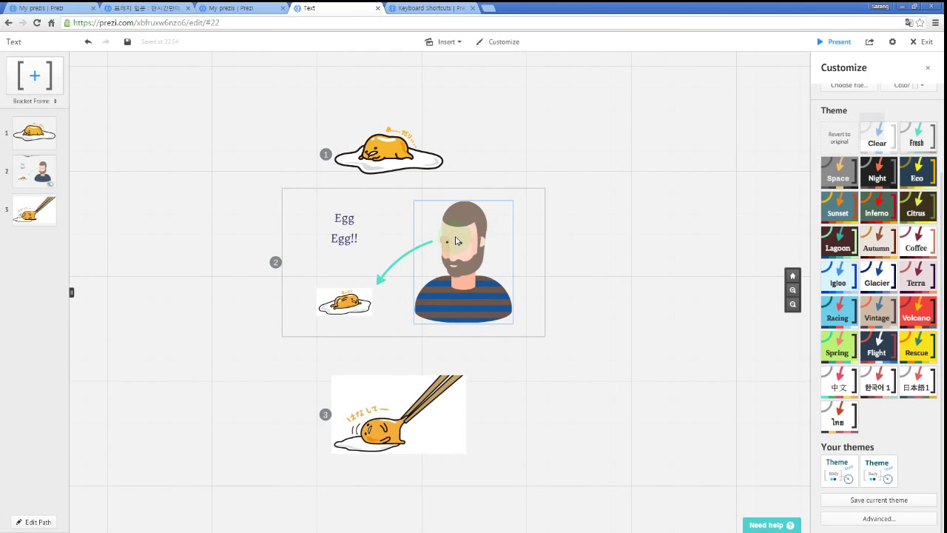
{"action": "scroll", "coordinate": [575, 232], "scroll_direction": "up", "scroll_amount": 3}
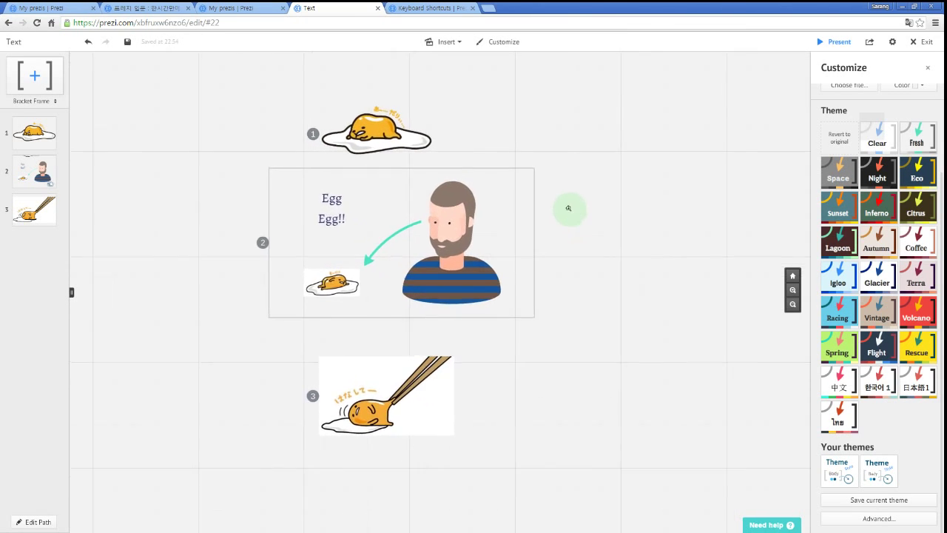
{"action": "left_click_drag", "start_coordinate": [585, 108], "coordinate": [700, 160]}
{"action": "key", "text": "f"}
{"action": "key", "text": "f"}
{"action": "left_click_drag", "start_coordinate": [589, 207], "coordinate": [693, 268]}
Draw a pink highlighter squiggle below the rectangle frame.
{"action": "left_click", "coordinate": [451, 42]}
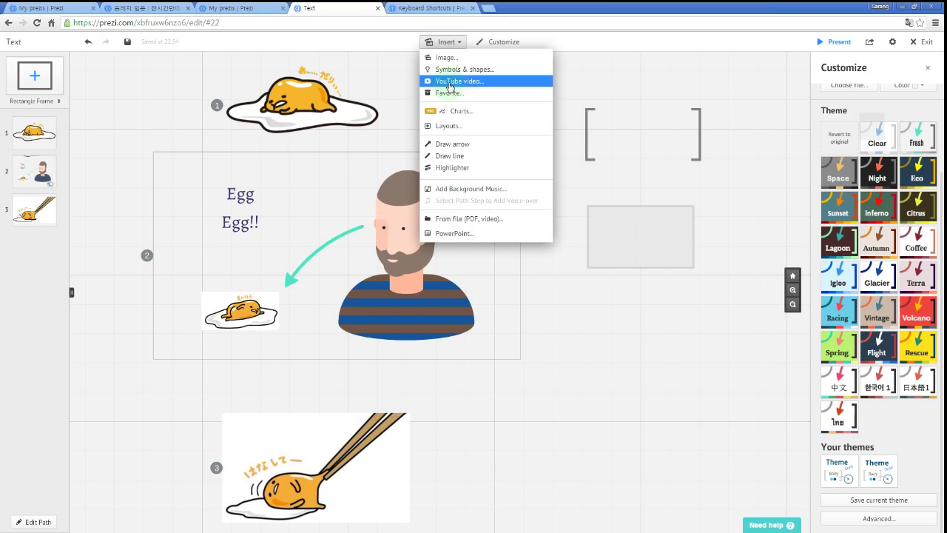
{"action": "left_click", "coordinate": [634, 338]}
{"action": "key", "text": "s"}
{"action": "mouse_move", "coordinate": [580, 335]}
{"action": "left_mouse_down"}
{"action": "mouse_move", "coordinate": [596, 312]}
{"action": "mouse_move", "coordinate": [686, 322]}
{"action": "mouse_move", "coordinate": [719, 309]}
{"action": "left_mouse_up"}
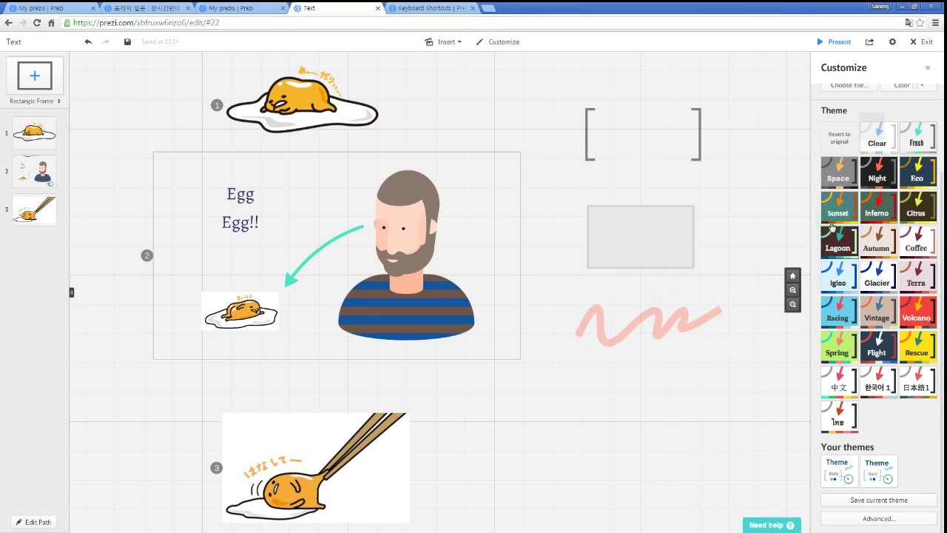
Try the Inferno, Igloo and Volcano themes, settling on Glacier.
{"action": "left_click", "coordinate": [875, 206]}
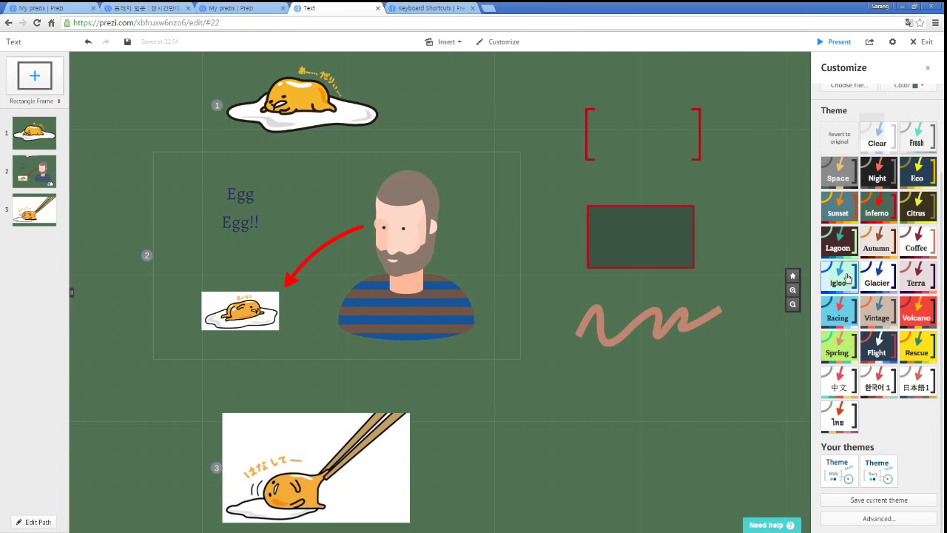
{"action": "left_click", "coordinate": [848, 278]}
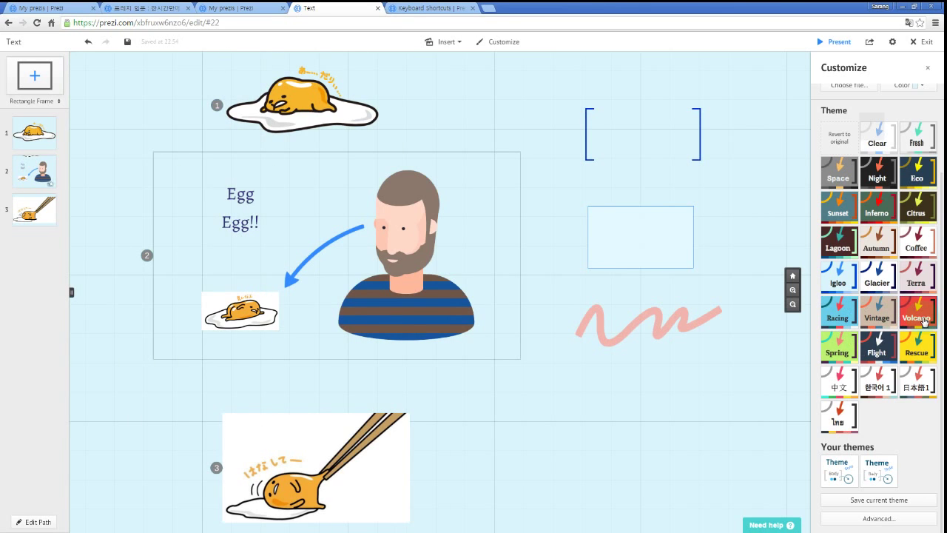
{"action": "left_click", "coordinate": [923, 320]}
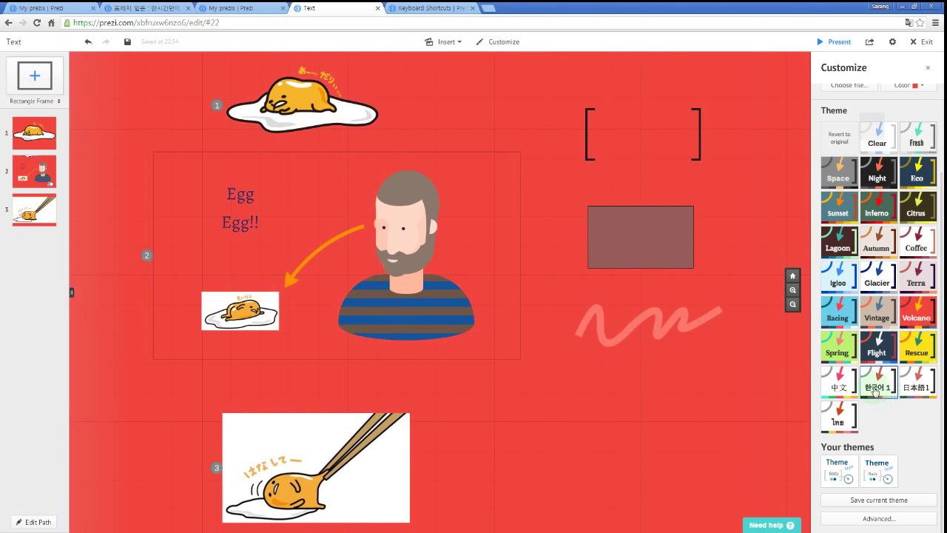
{"action": "left_click", "coordinate": [884, 281]}
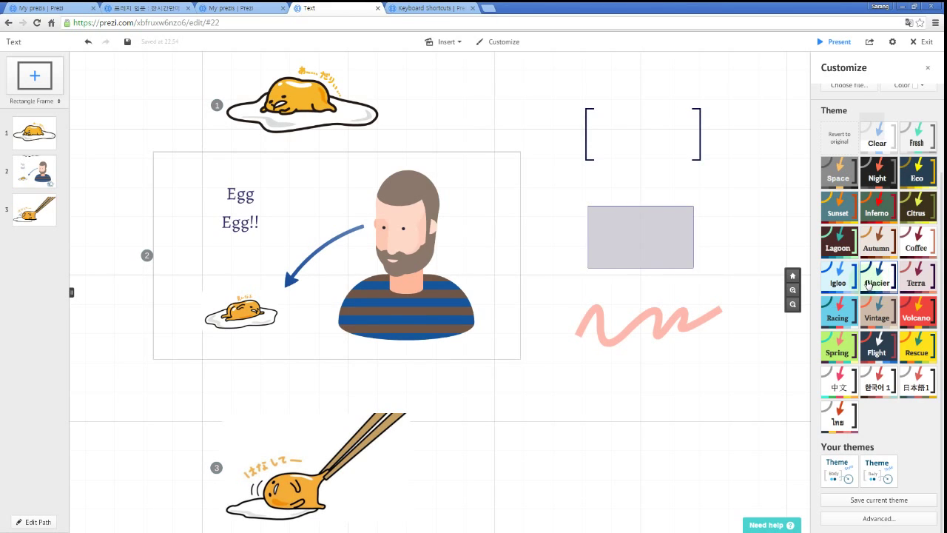
In the guided Theme Wizard, try grey and black backgrounds, then return to white.
{"action": "left_click", "coordinate": [874, 520]}
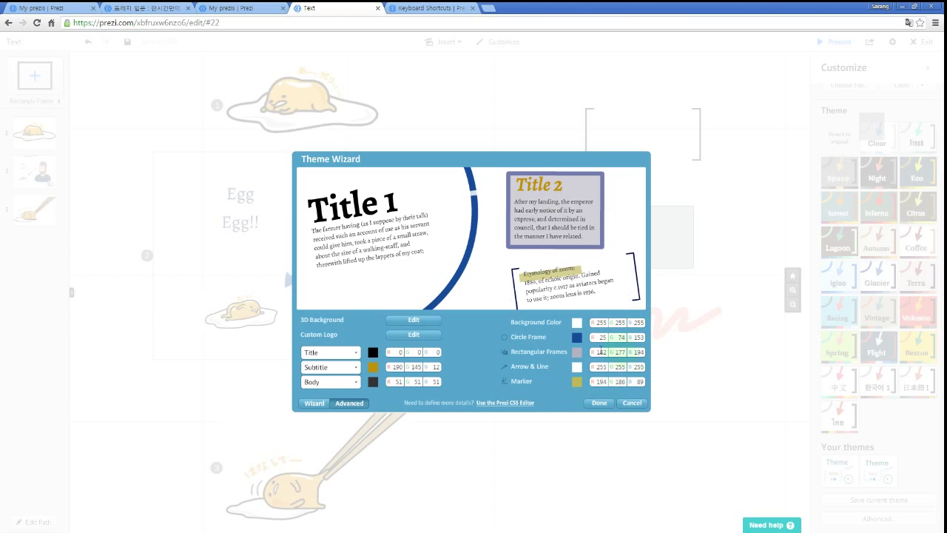
{"action": "left_click", "coordinate": [318, 403]}
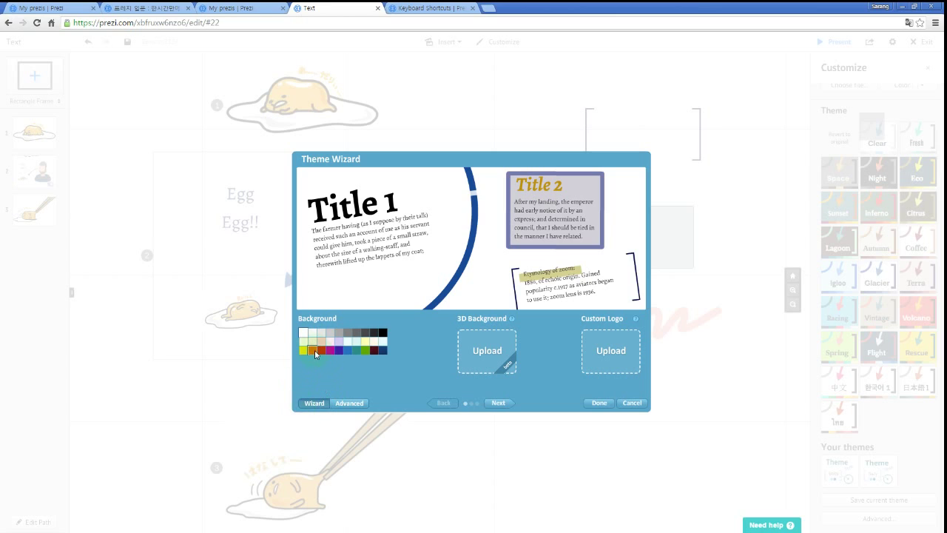
{"action": "left_click", "coordinate": [357, 334]}
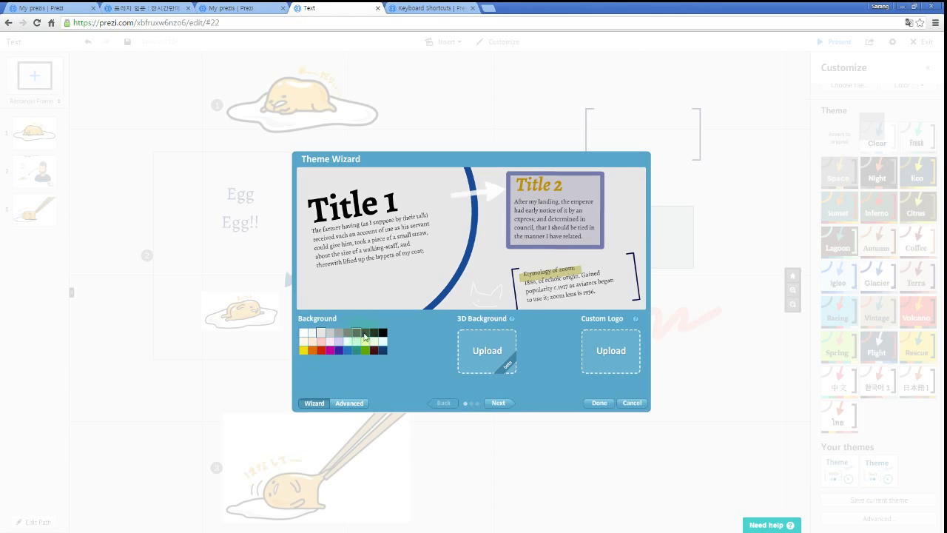
{"action": "left_click", "coordinate": [376, 337]}
{"action": "left_click", "coordinate": [304, 334]}
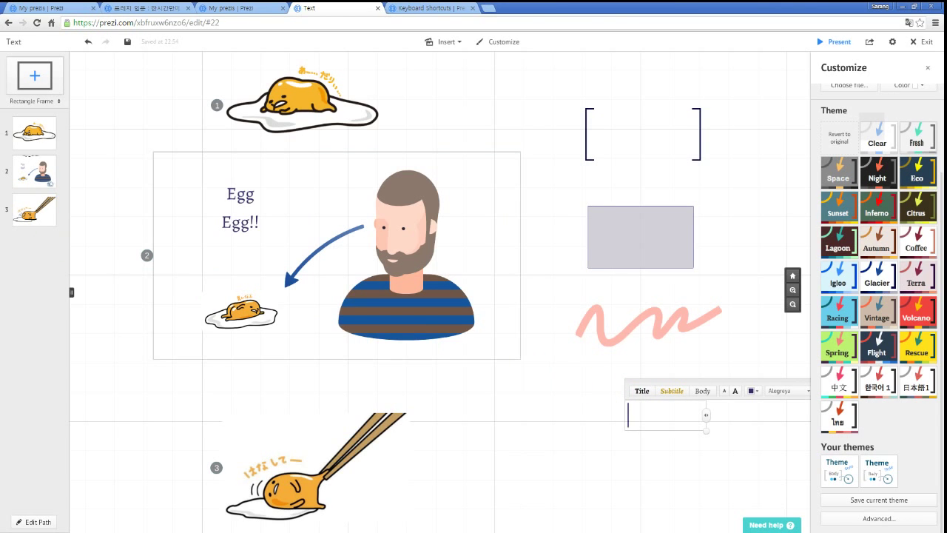
Save the Text prezi with its new frames and pink squiggle.
{"action": "left_click_drag", "start_coordinate": [731, 187], "coordinate": [725, 199]}
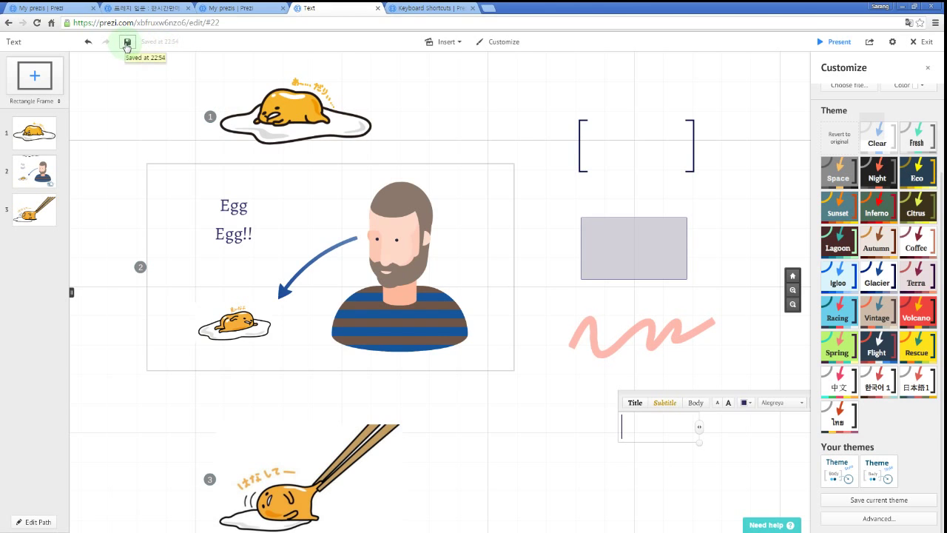
{"action": "left_click", "coordinate": [126, 44]}
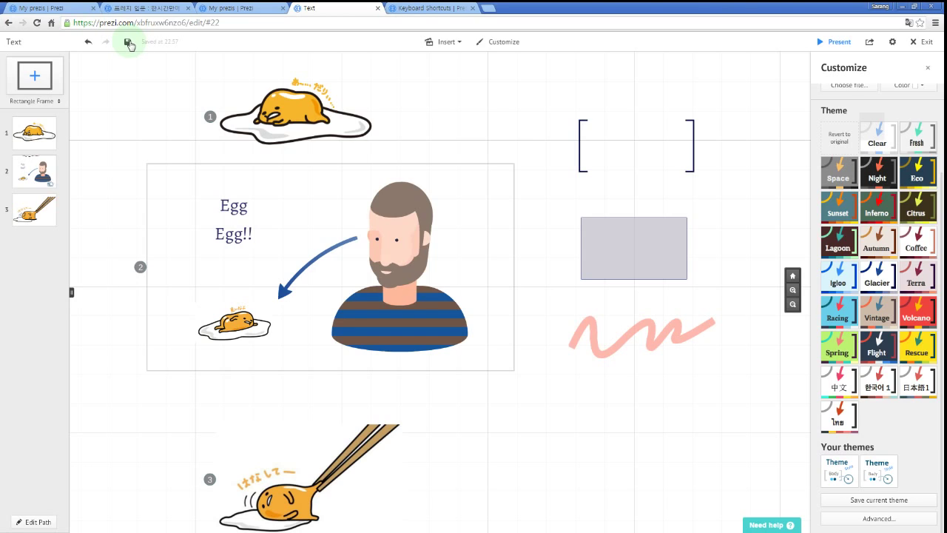
Exit the editor and advance the player to the chopsticks lifting the egg.
{"action": "left_click", "coordinate": [929, 44]}
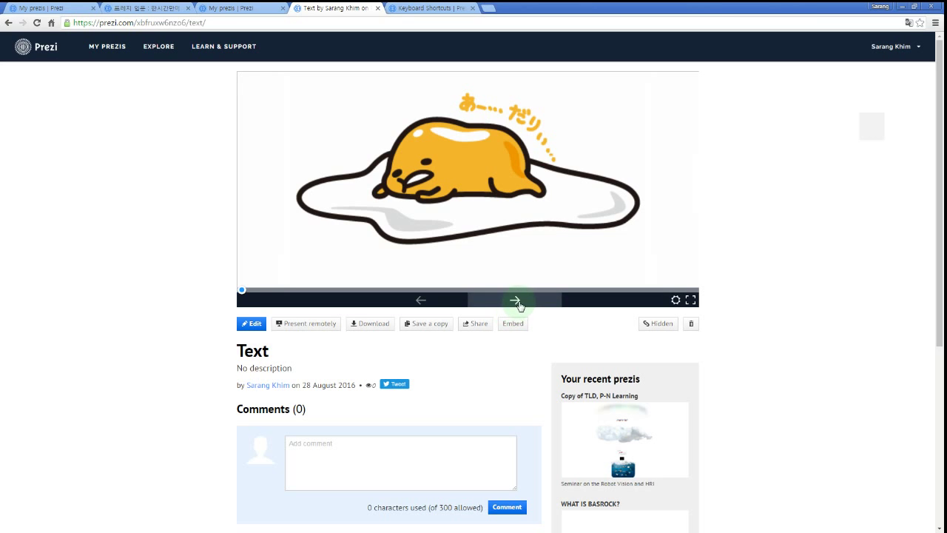
{"action": "left_click", "coordinate": [507, 305]}
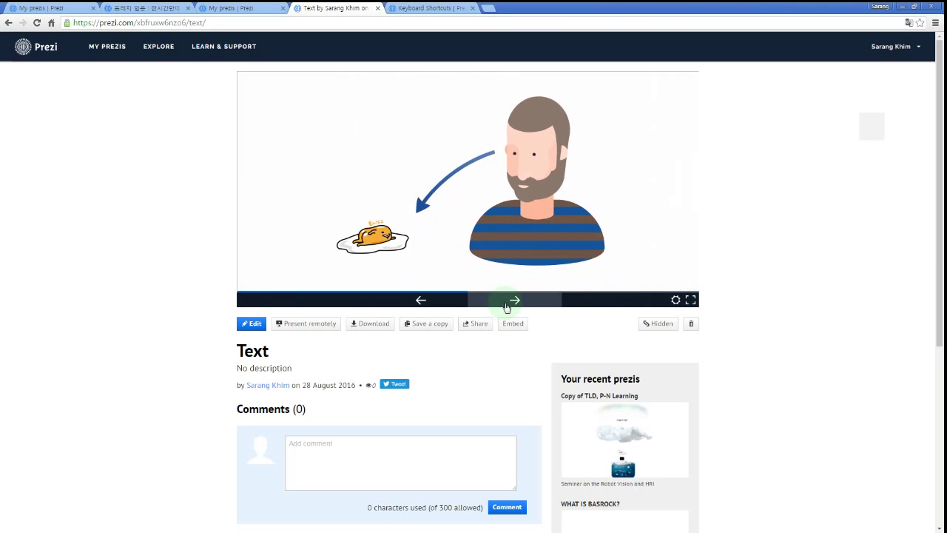
{"action": "left_click", "coordinate": [507, 306]}
{"action": "left_click", "coordinate": [507, 306]}
{"action": "left_click", "coordinate": [507, 306]}
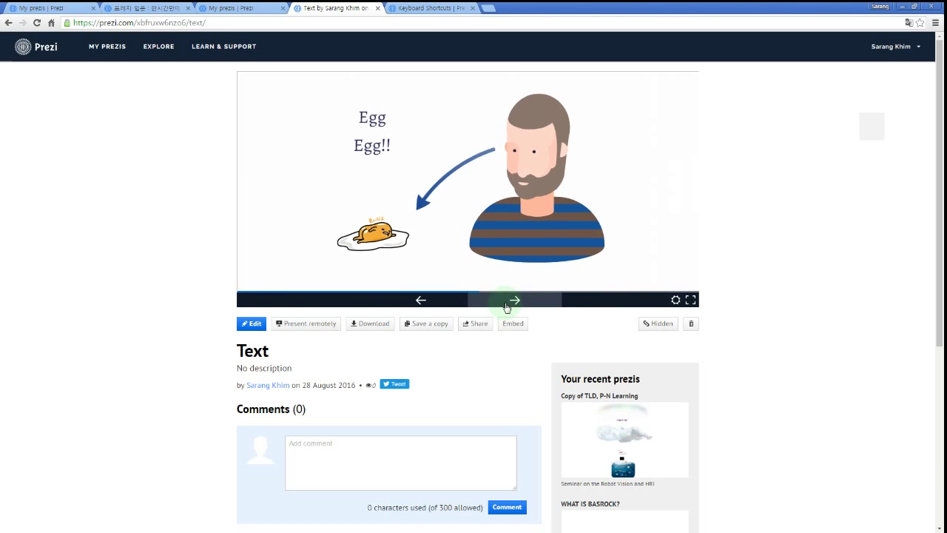
Step back and forth with the arrow keys, ending at the opening egg close-up.
{"action": "key", "text": "Left"}
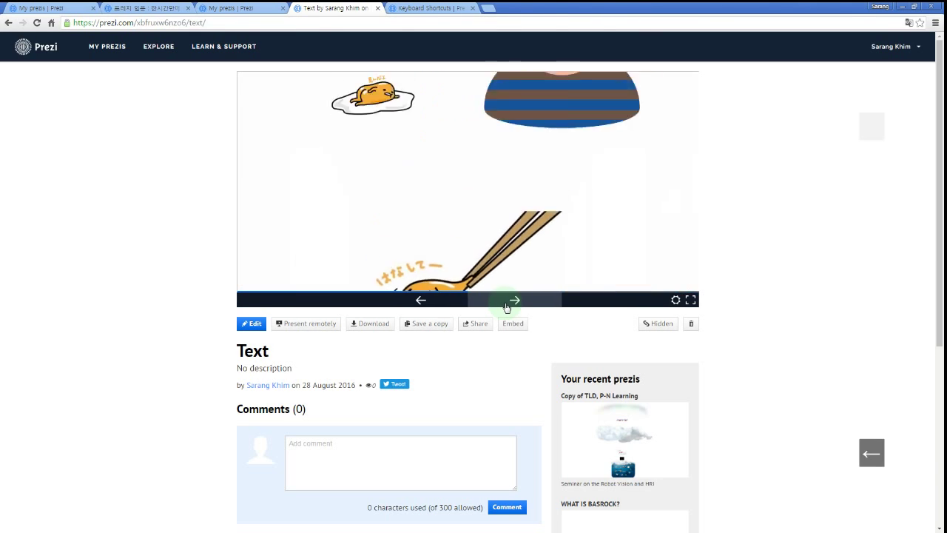
{"action": "key", "text": "Left"}
{"action": "key", "text": "Left"}
{"action": "key", "text": "Right"}
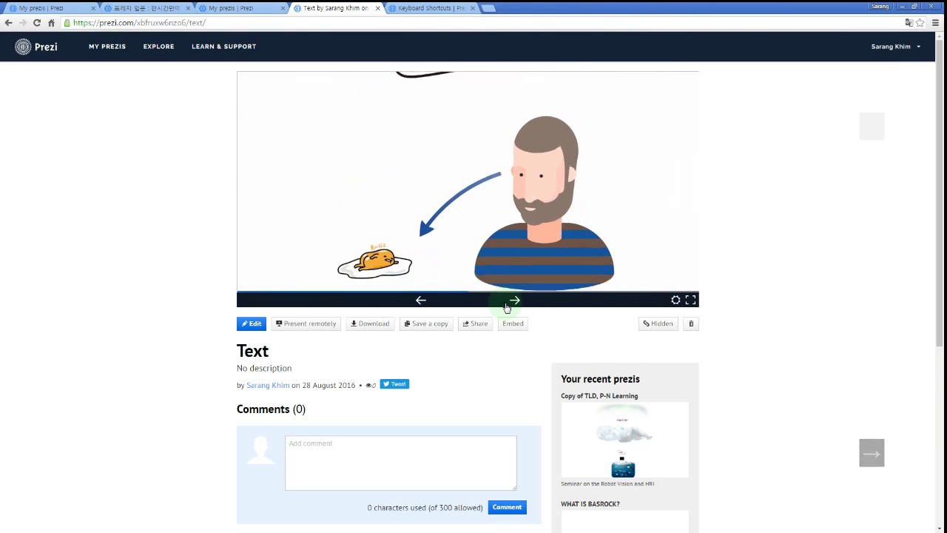
{"action": "key", "text": "Right"}
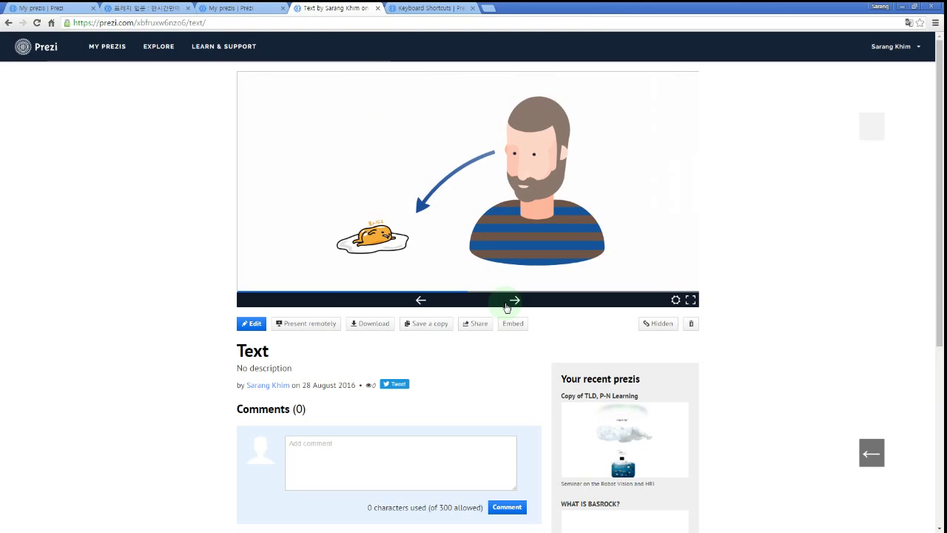
{"action": "key", "text": "Left"}
{"action": "key", "text": "Left"}
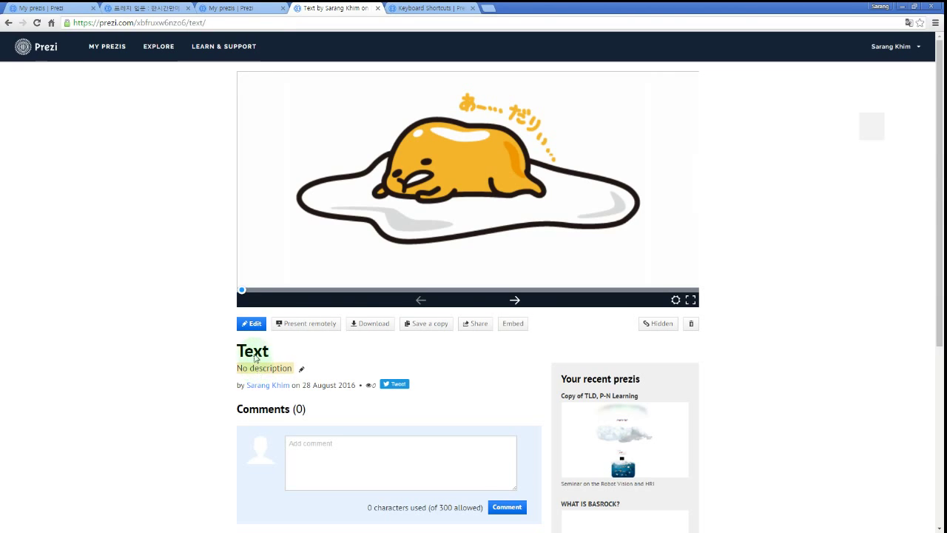
Rename the prezi from 'Text' to 'Egg & Egg'.
{"action": "left_click", "coordinate": [256, 351]}
{"action": "type", "text": "Eg"}
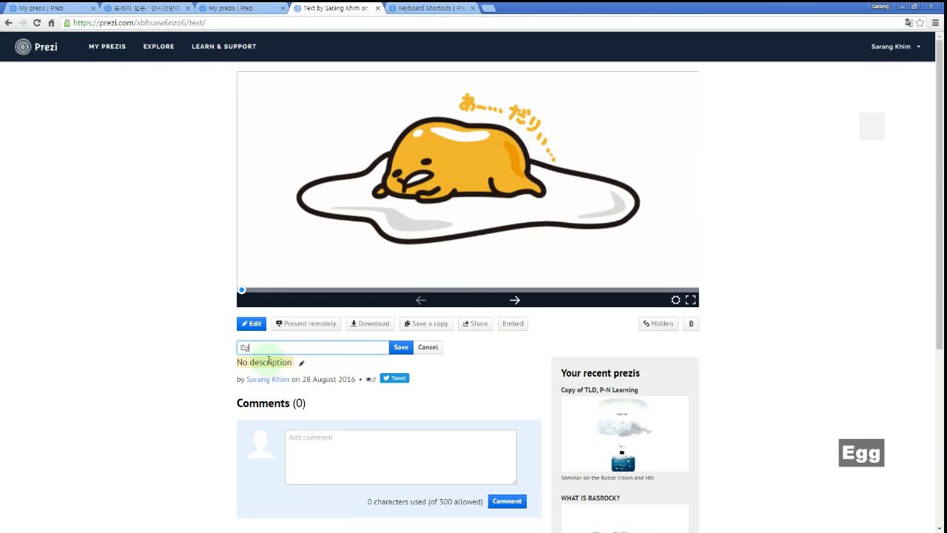
{"action": "type", "text": "g & EGG"}
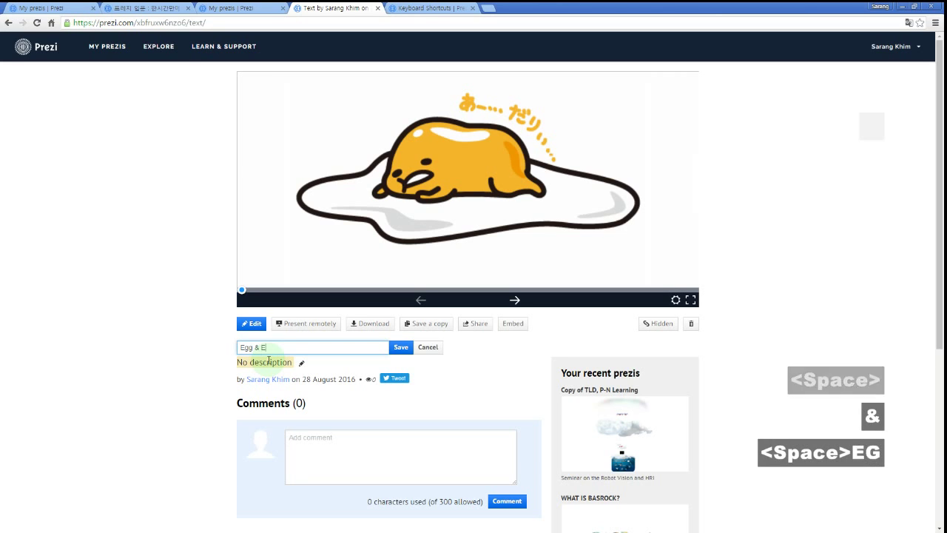
{"action": "key", "text": "BackSpace"}
{"action": "key", "text": "BackSpace"}
{"action": "type", "text": "gg"}
{"action": "key", "text": "Return"}
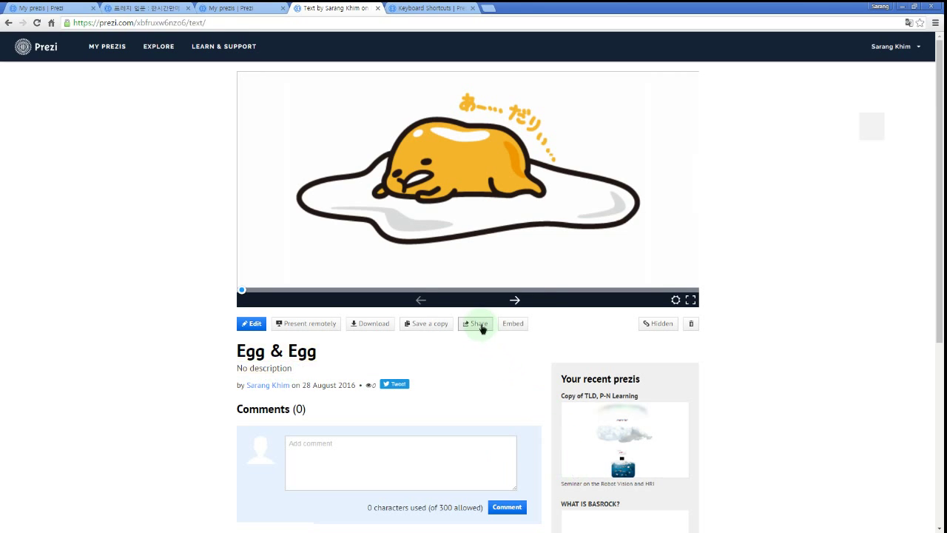
Switch the sharing privacy among Public, Hidden and Private, leaving it Private, and close sharing.
{"action": "left_click", "coordinate": [479, 324]}
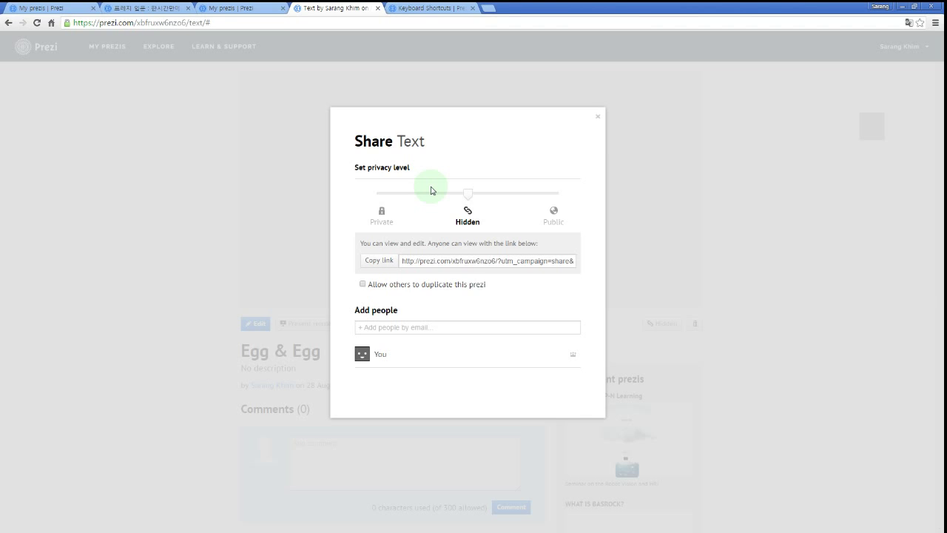
{"action": "left_click", "coordinate": [554, 222]}
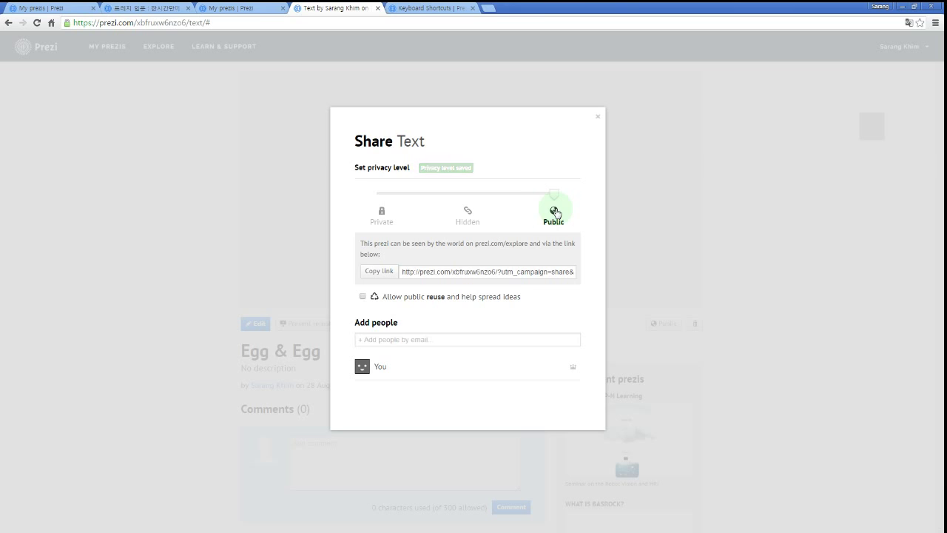
{"action": "left_click", "coordinate": [467, 213]}
{"action": "left_click", "coordinate": [378, 214]}
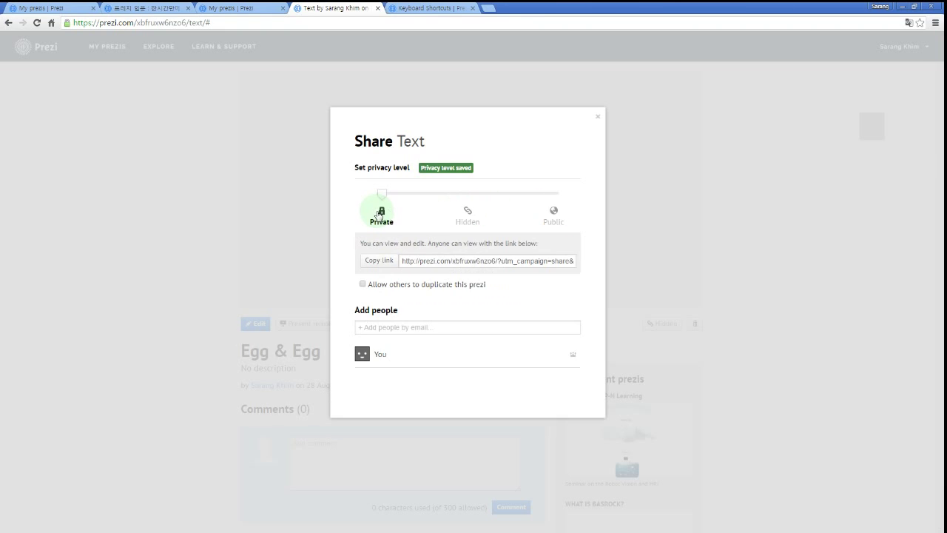
{"action": "left_click", "coordinate": [459, 216]}
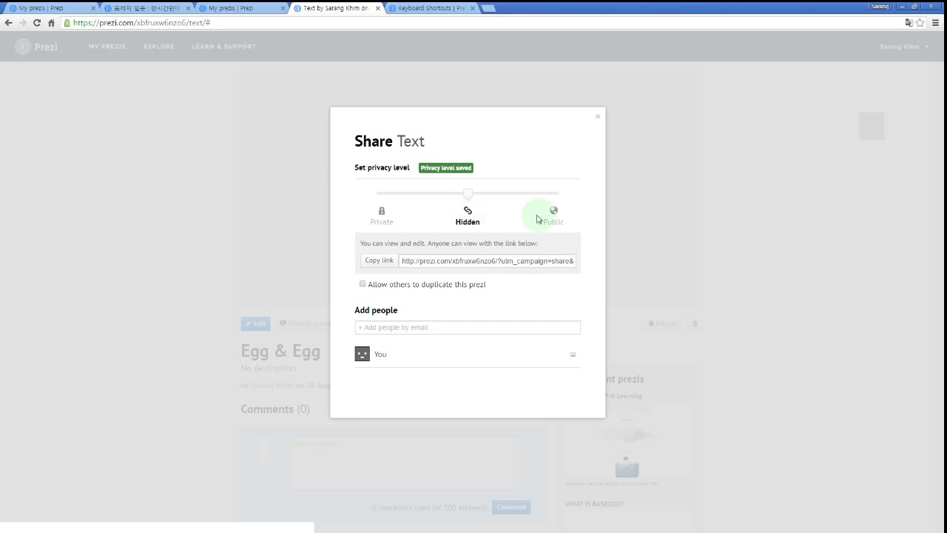
{"action": "left_click", "coordinate": [551, 213]}
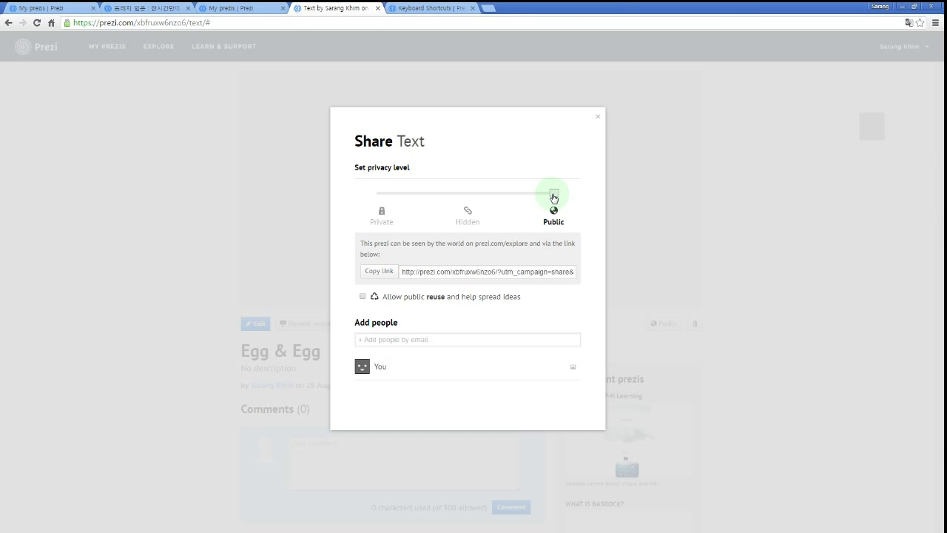
{"action": "left_click", "coordinate": [468, 213]}
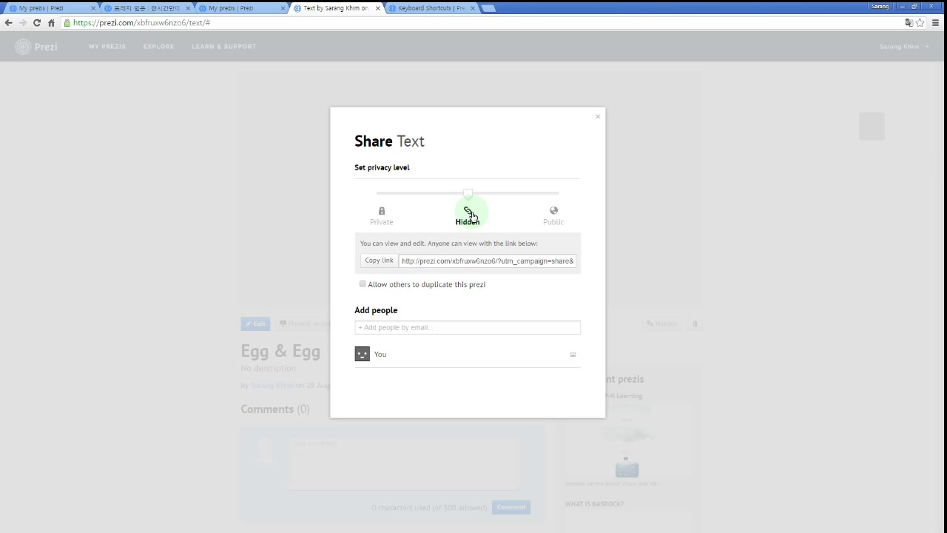
{"action": "left_click", "coordinate": [383, 214]}
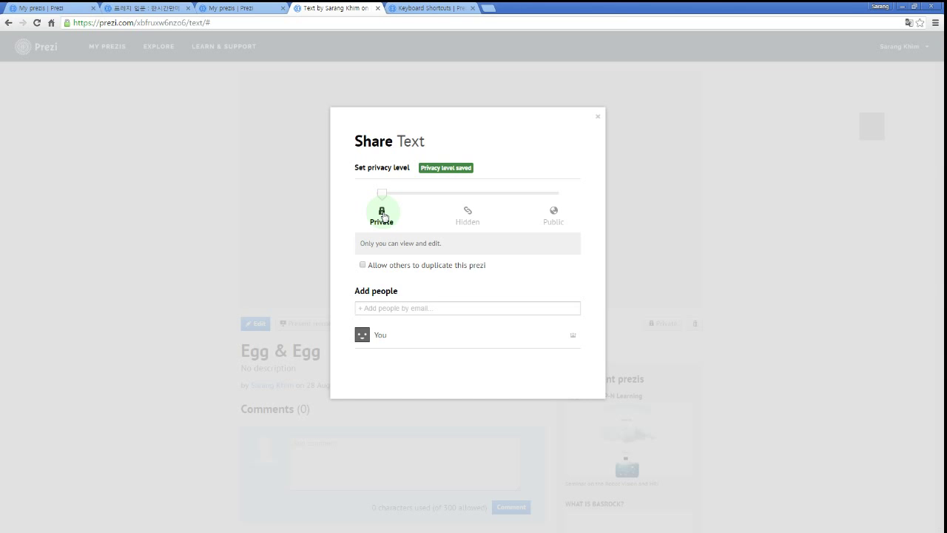
{"action": "left_click", "coordinate": [598, 117]}
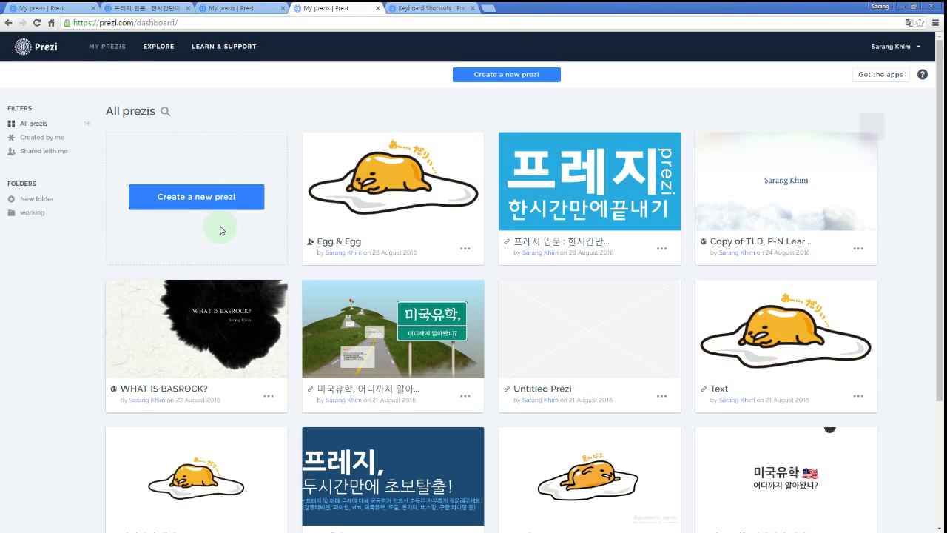
Create a new prezi from the dashboard and close the Keyboard Shortcuts tab.
{"action": "left_click", "coordinate": [197, 201]}
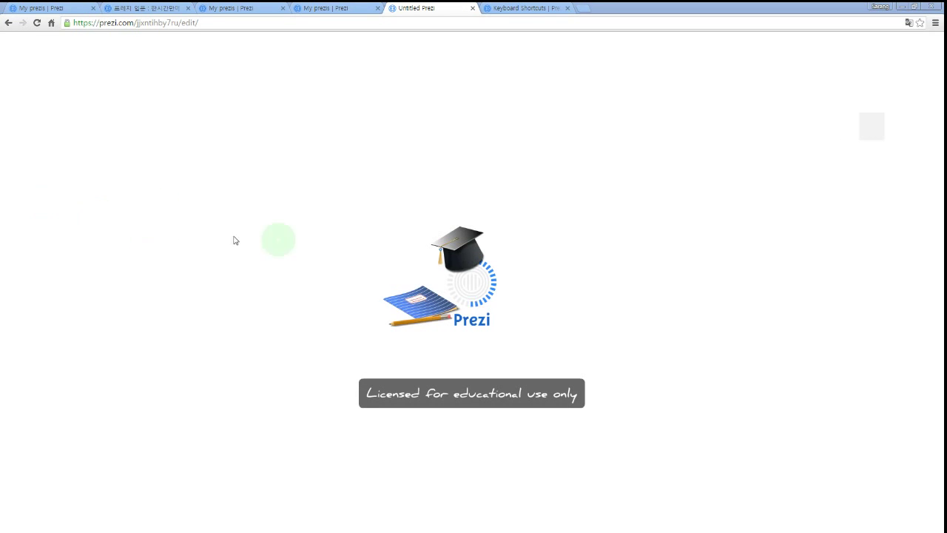
{"action": "left_click", "coordinate": [666, 9]}
{"action": "left_click", "coordinate": [567, 8]}
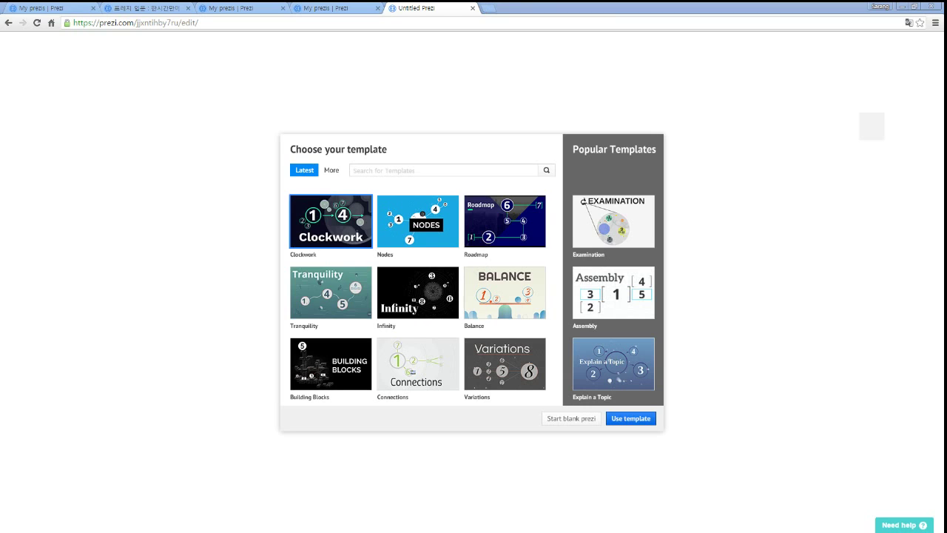
Load the copied web address in another browser tab, then return to the template chooser.
{"action": "key", "text": "ctrl+c"}
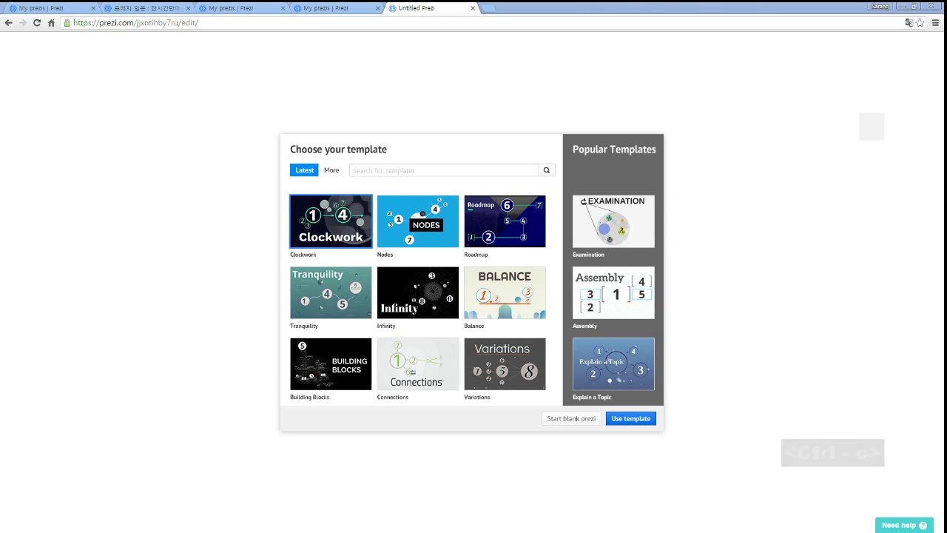
{"action": "left_click", "coordinate": [494, 9]}
{"action": "key", "text": "ctrl+v"}
{"action": "key", "text": "Return"}
{"action": "left_click", "coordinate": [444, 9]}
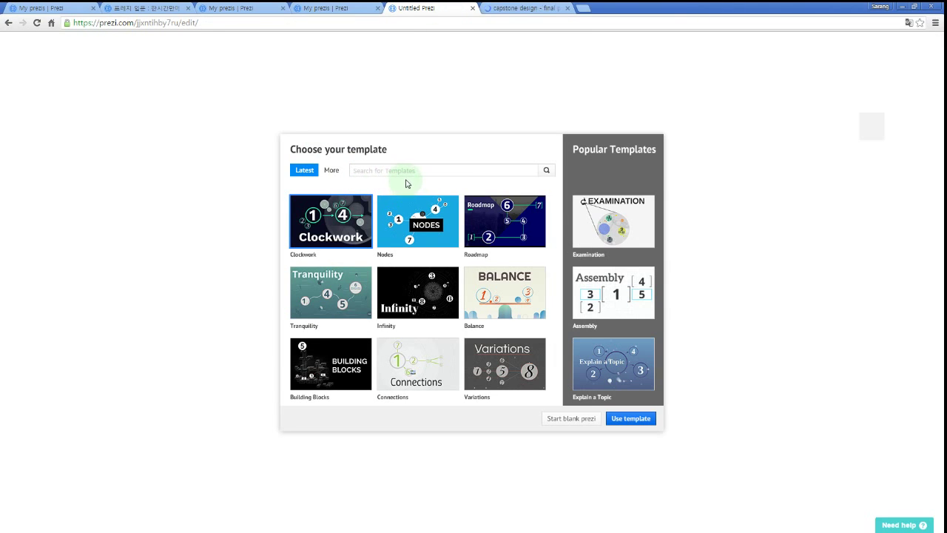
Browse the full More template list and start the new prezi from Suburbs to City.
{"action": "left_click", "coordinate": [329, 177]}
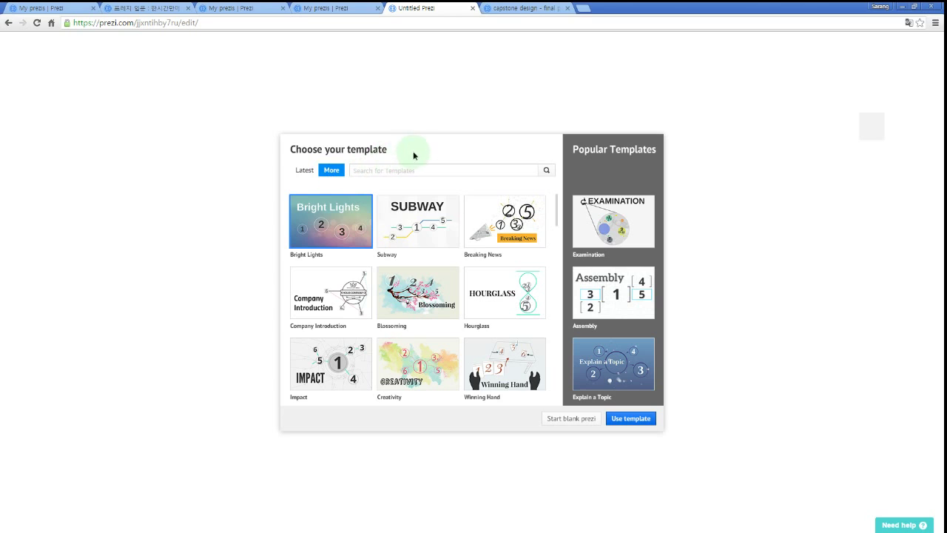
{"action": "scroll", "coordinate": [414, 307], "scroll_direction": "down", "scroll_amount": 1}
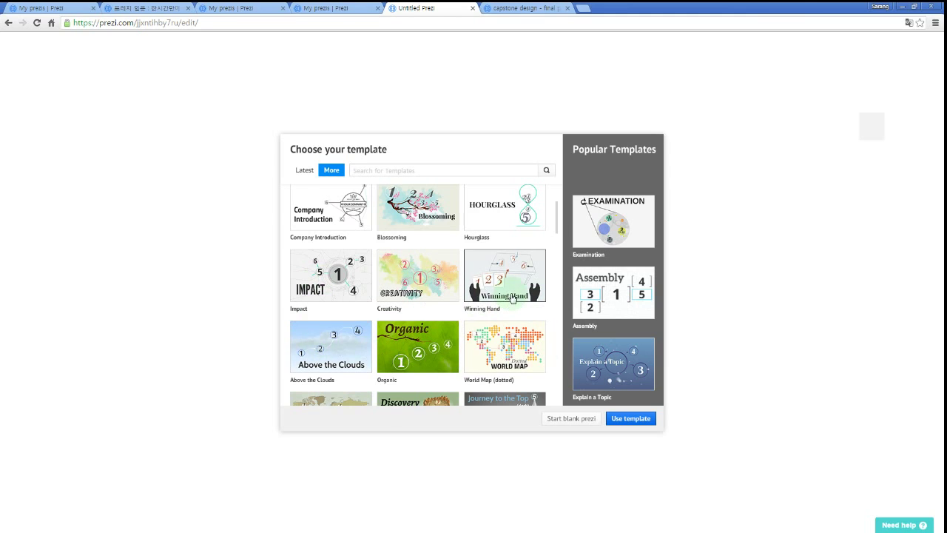
{"action": "scroll", "coordinate": [355, 275], "scroll_direction": "down", "scroll_amount": 1}
{"action": "scroll", "coordinate": [352, 292], "scroll_direction": "down", "scroll_amount": 1}
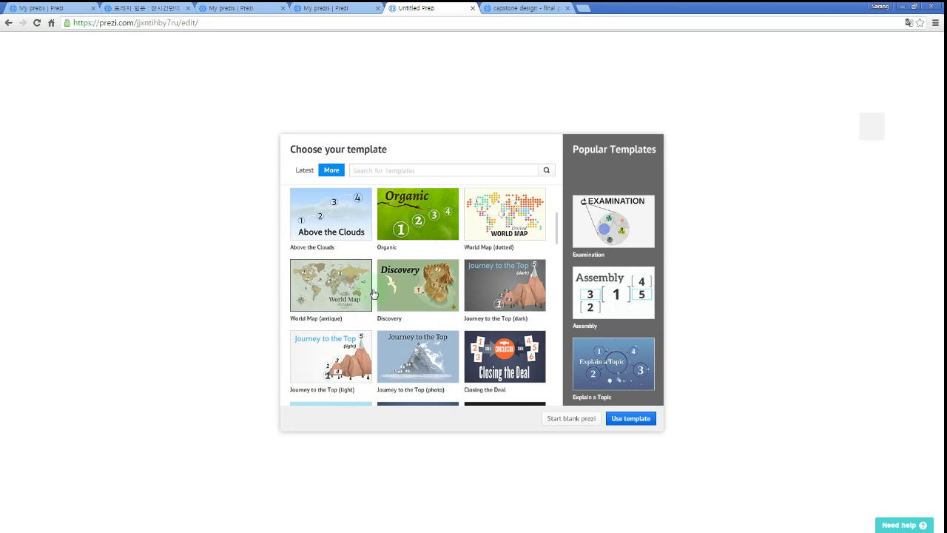
{"action": "scroll", "coordinate": [377, 288], "scroll_direction": "down", "scroll_amount": 2}
{"action": "scroll", "coordinate": [404, 276], "scroll_direction": "down", "scroll_amount": 1}
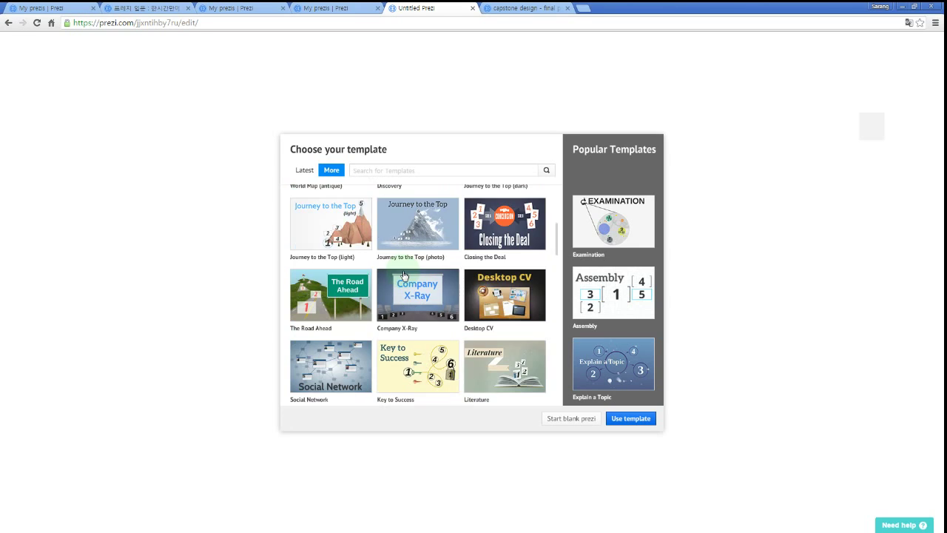
{"action": "scroll", "coordinate": [408, 270], "scroll_direction": "down", "scroll_amount": 1}
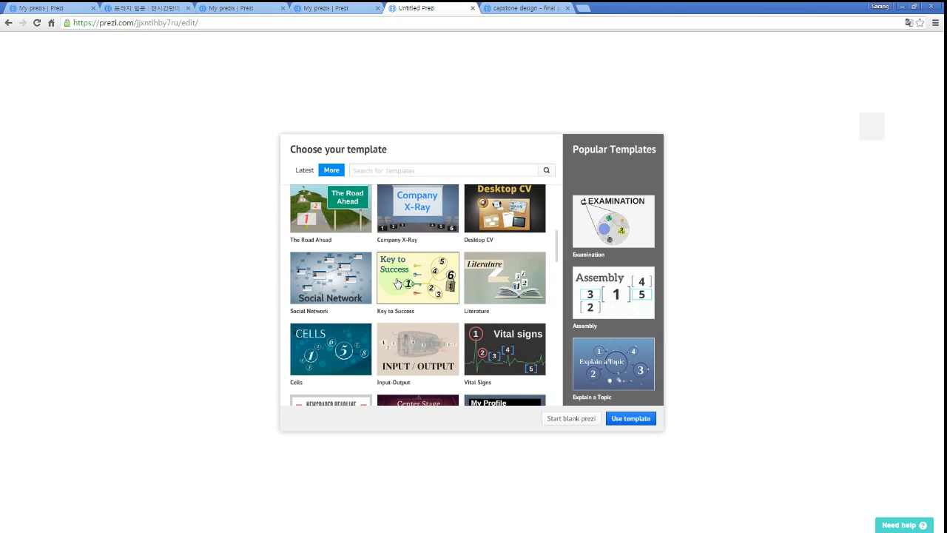
{"action": "scroll", "coordinate": [397, 283], "scroll_direction": "down", "scroll_amount": 3}
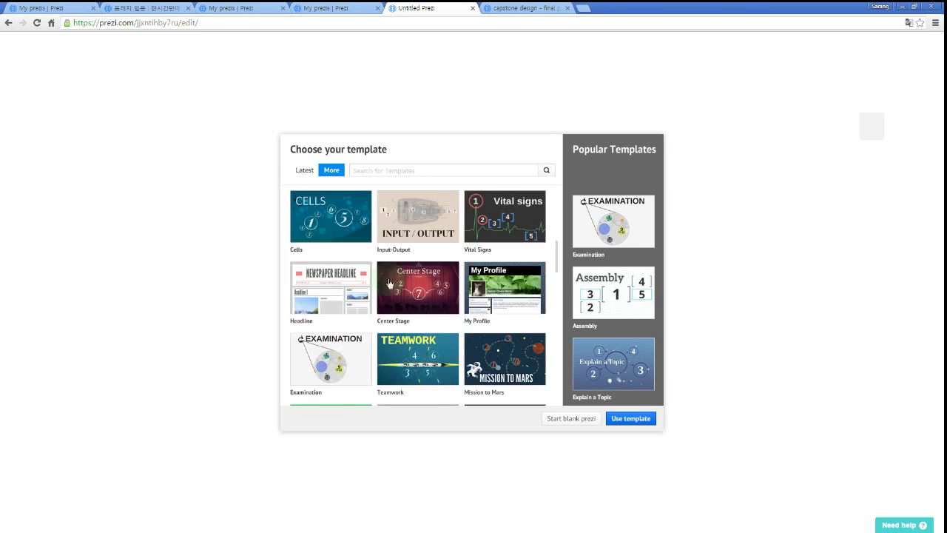
{"action": "scroll", "coordinate": [402, 284], "scroll_direction": "down", "scroll_amount": 1}
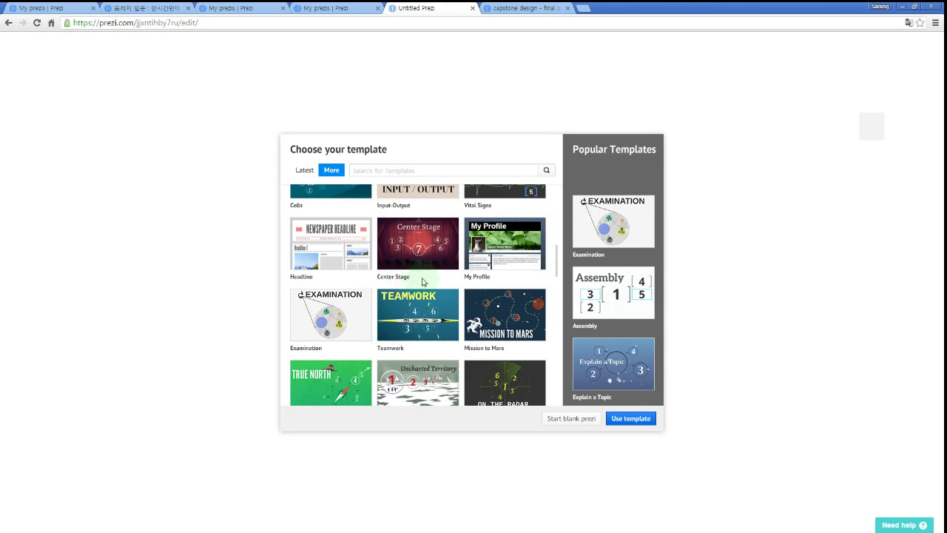
{"action": "scroll", "coordinate": [425, 278], "scroll_direction": "down", "scroll_amount": 1}
{"action": "scroll", "coordinate": [426, 281], "scroll_direction": "down", "scroll_amount": 8}
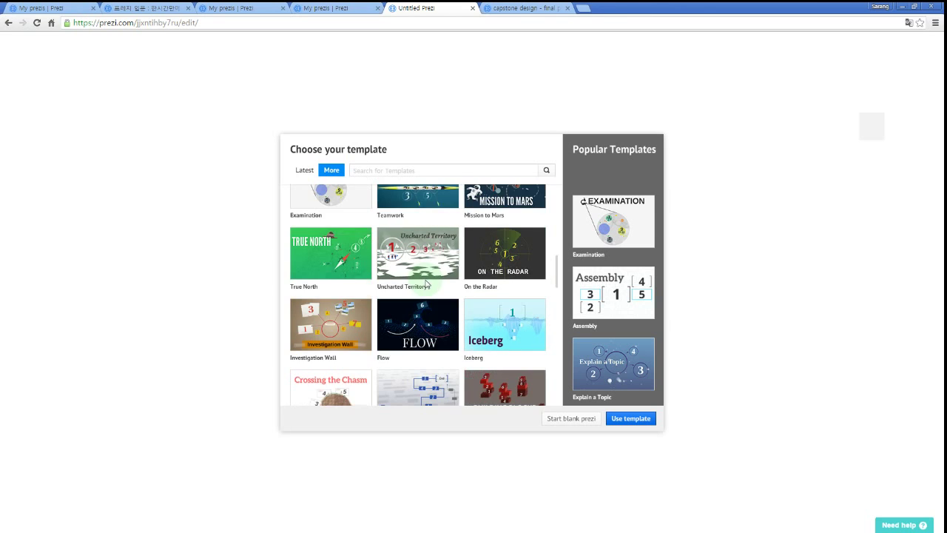
{"action": "scroll", "coordinate": [426, 282], "scroll_direction": "down", "scroll_amount": 10}
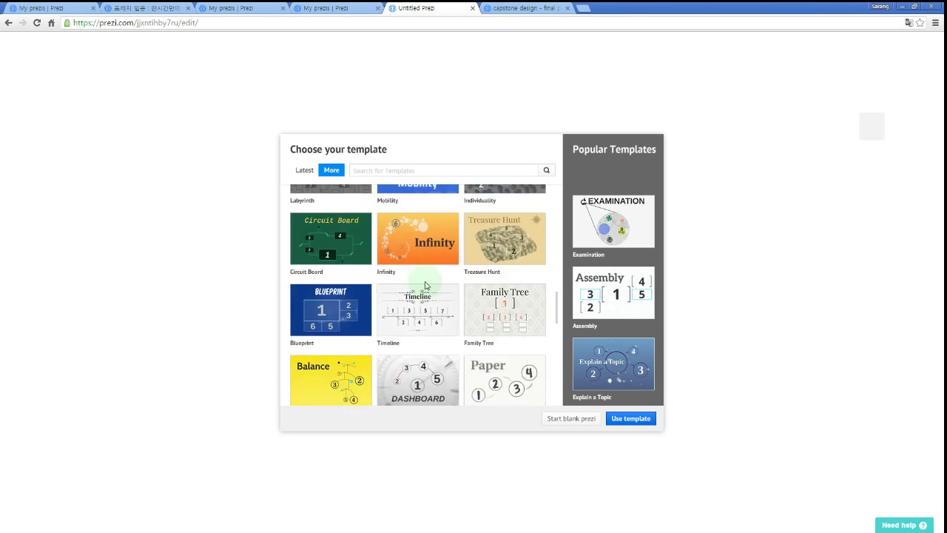
{"action": "scroll", "coordinate": [423, 290], "scroll_direction": "down", "scroll_amount": 10}
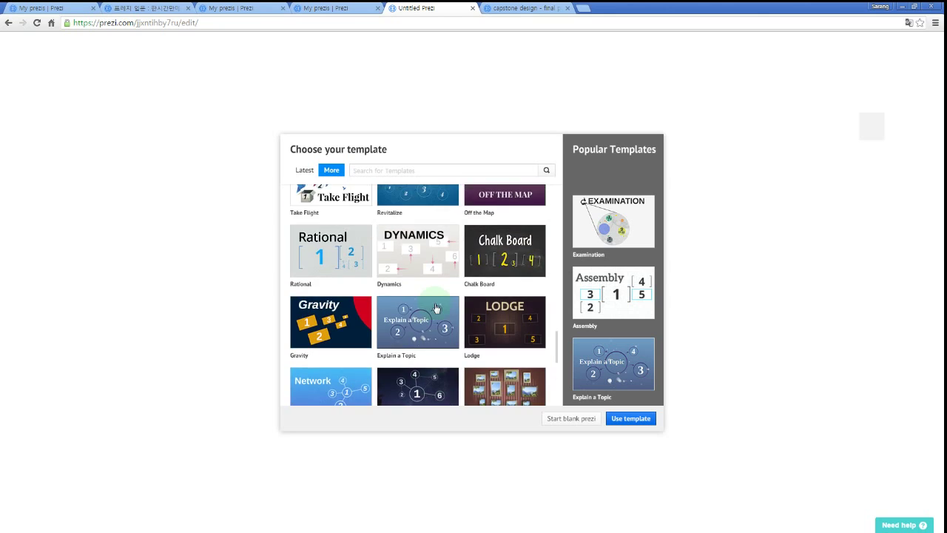
{"action": "scroll", "coordinate": [439, 304], "scroll_direction": "down", "scroll_amount": 5}
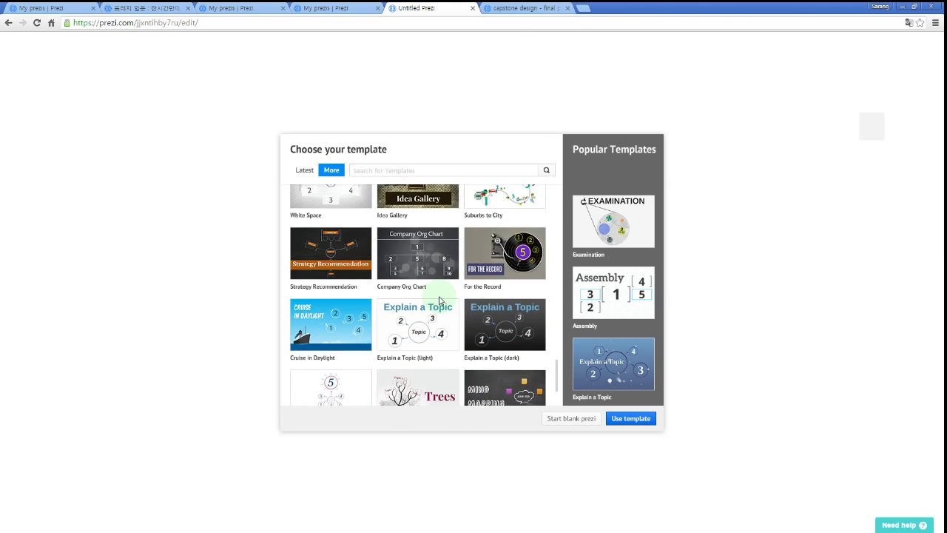
{"action": "scroll", "coordinate": [438, 304], "scroll_direction": "up", "scroll_amount": 6}
{"action": "scroll", "coordinate": [435, 308], "scroll_direction": "down", "scroll_amount": 2}
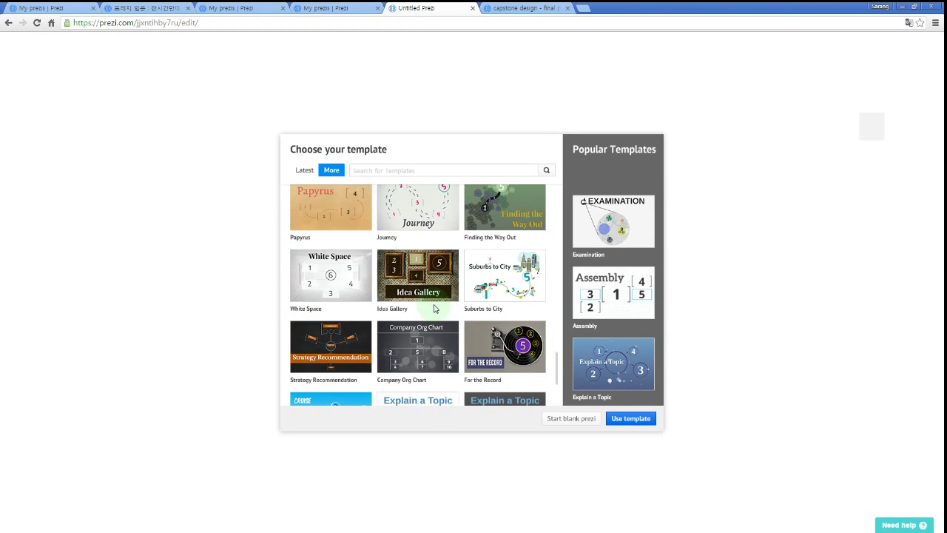
{"action": "left_click", "coordinate": [490, 284]}
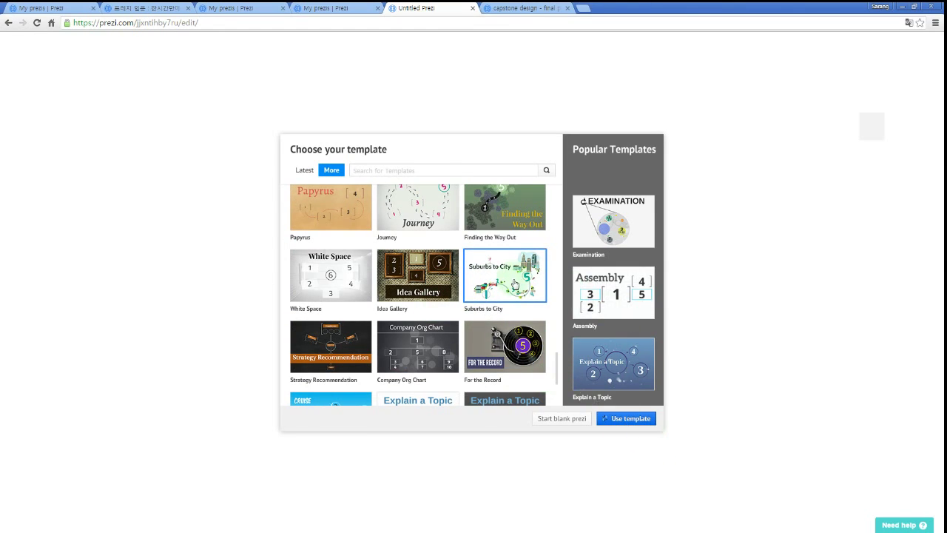
{"action": "double_click", "coordinate": [514, 283]}
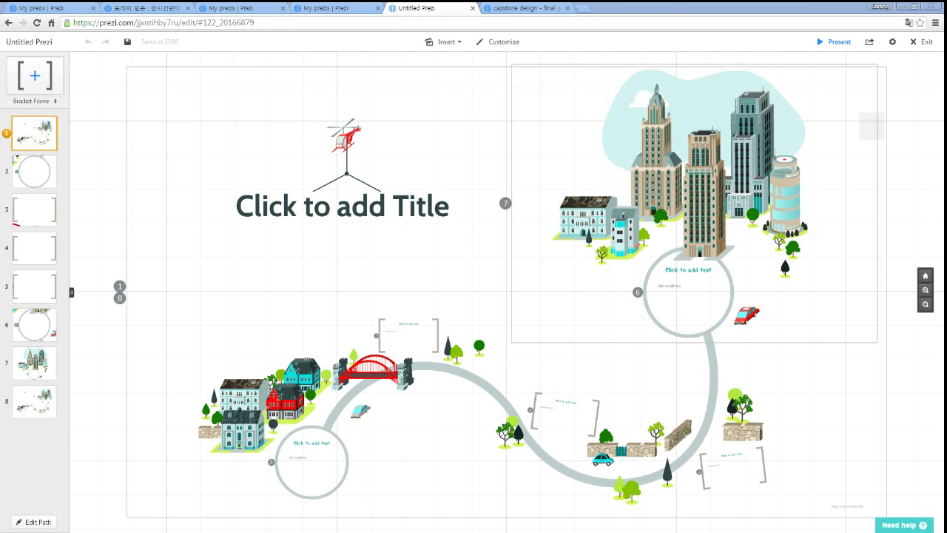
Copy a prezi web address and start a new browser tab for it.
{"action": "key", "text": "ctrl+c"}
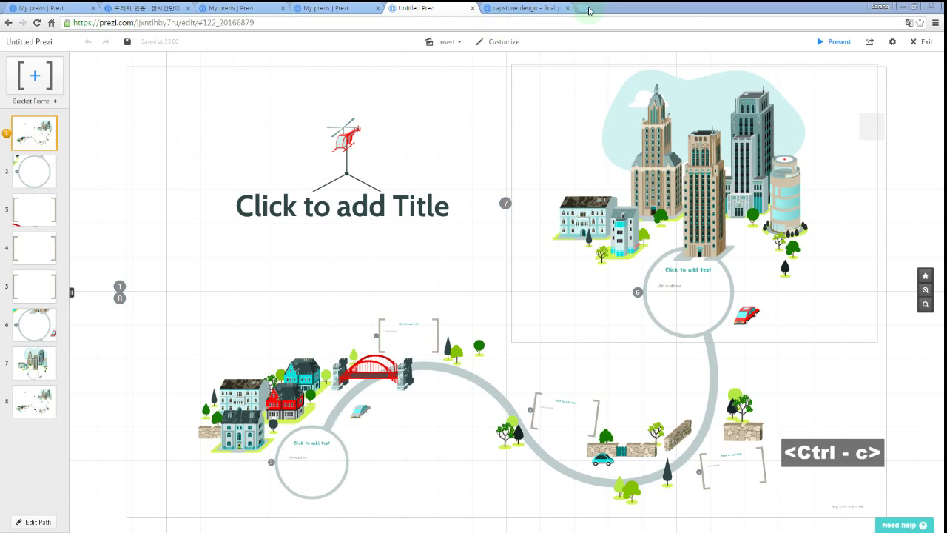
{"action": "left_click", "coordinate": [584, 8]}
Load three copied prezi addresses, each in its own new browser tab.
{"action": "key", "text": "ctrl+v"}
{"action": "key", "text": "Return"}
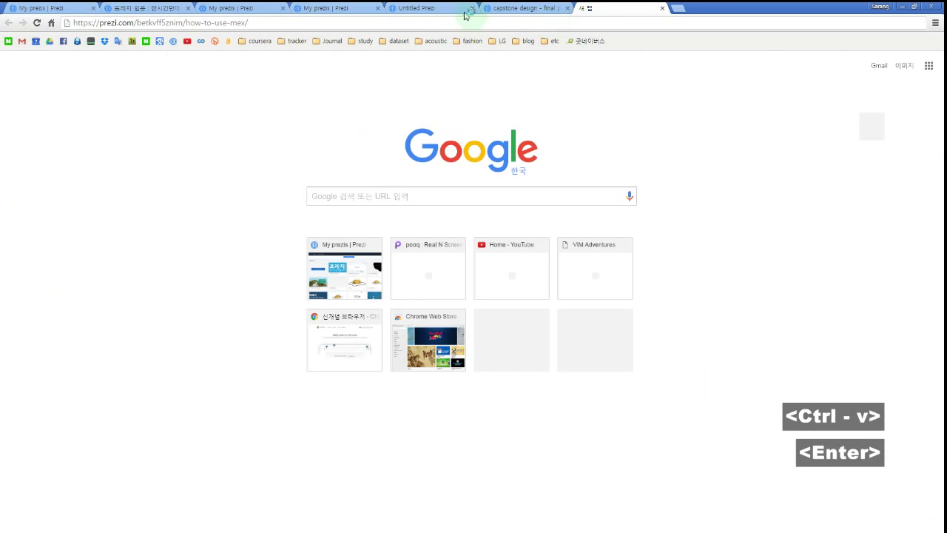
{"action": "left_click", "coordinate": [449, 9]}
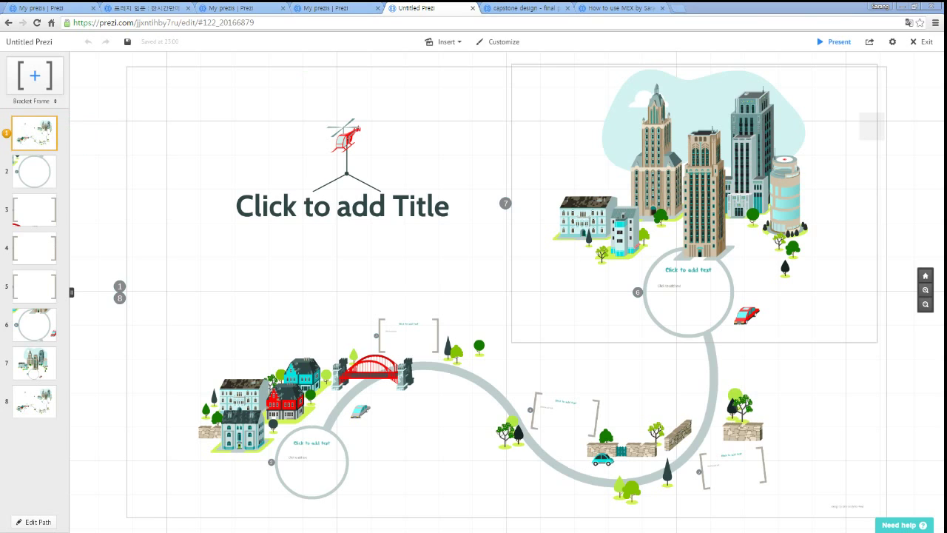
{"action": "key", "text": "ctrl+c"}
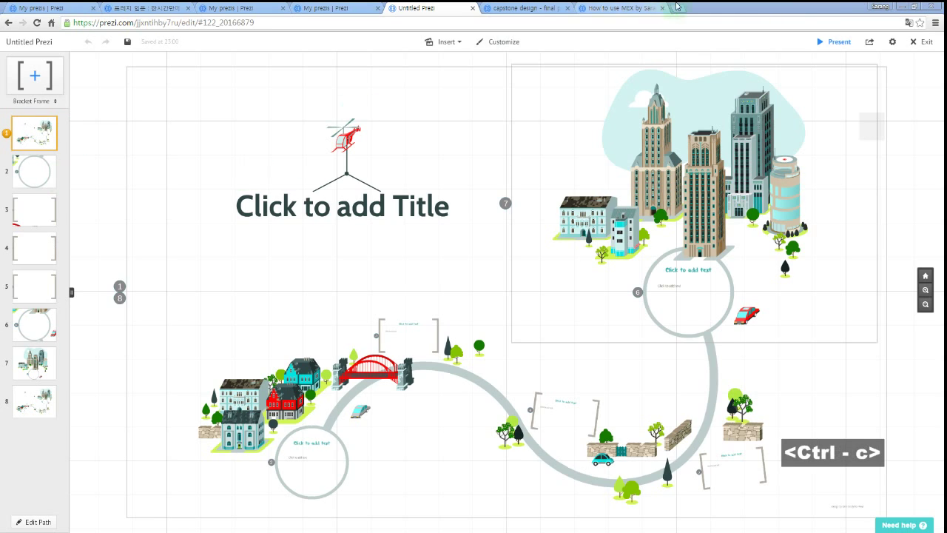
{"action": "left_click", "coordinate": [677, 8]}
{"action": "key", "text": "ctrl+v"}
{"action": "key", "text": "Return"}
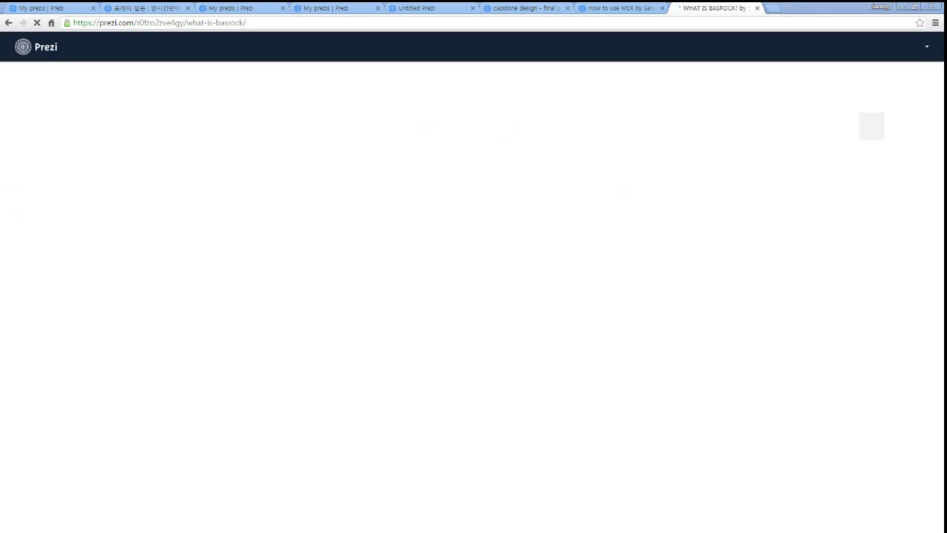
{"action": "key", "text": "ctrl+c"}
{"action": "left_click", "coordinate": [773, 7]}
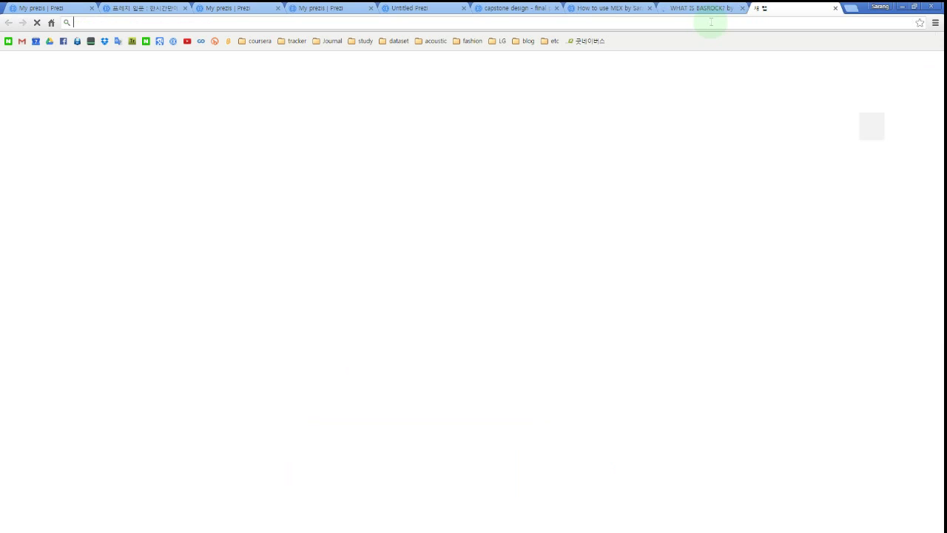
{"action": "key", "text": "ctrl+v"}
{"action": "key", "text": "Return"}
View the capstone design, How to use MEX and WHAT IS BASROCK? pages, then close Untitled Prezi.
{"action": "left_click", "coordinate": [547, 8]}
{"action": "left_click", "coordinate": [611, 7]}
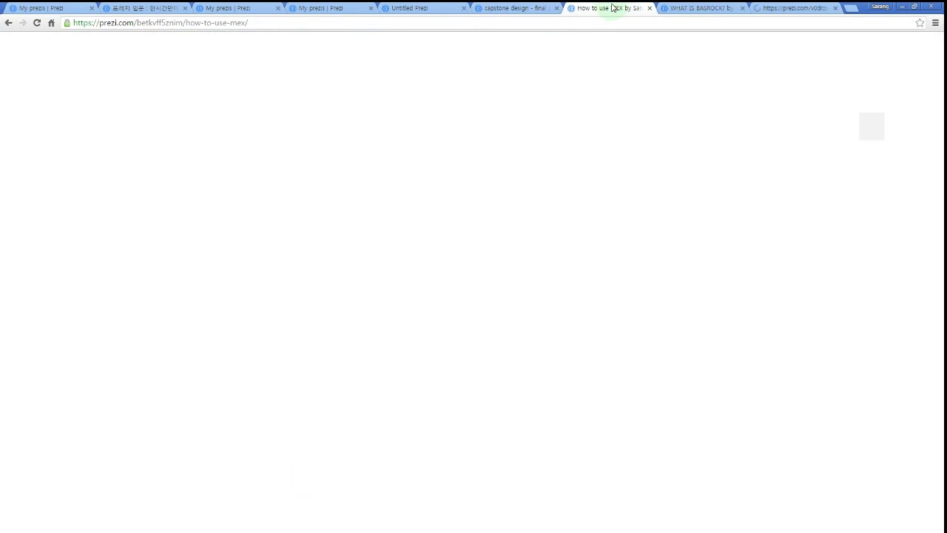
{"action": "key", "text": "ctrl+Tab"}
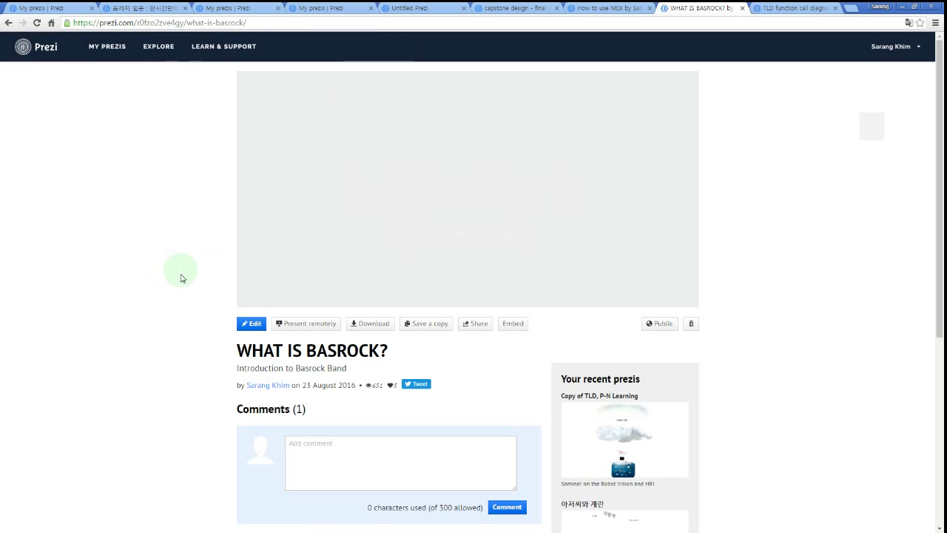
{"action": "scroll", "coordinate": [177, 355], "scroll_direction": "down", "scroll_amount": 2}
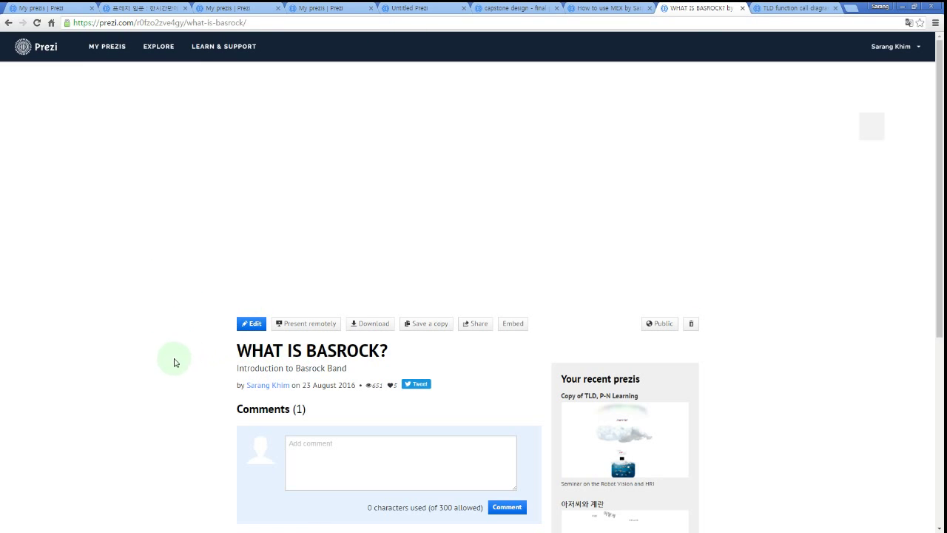
{"action": "scroll", "coordinate": [172, 359], "scroll_direction": "down", "scroll_amount": 3}
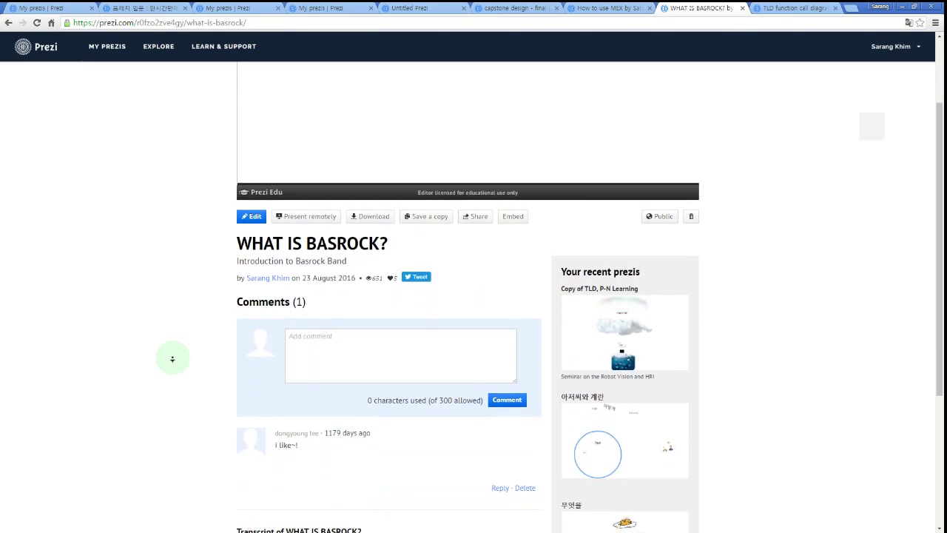
{"action": "scroll", "coordinate": [160, 320], "scroll_direction": "up", "scroll_amount": 4}
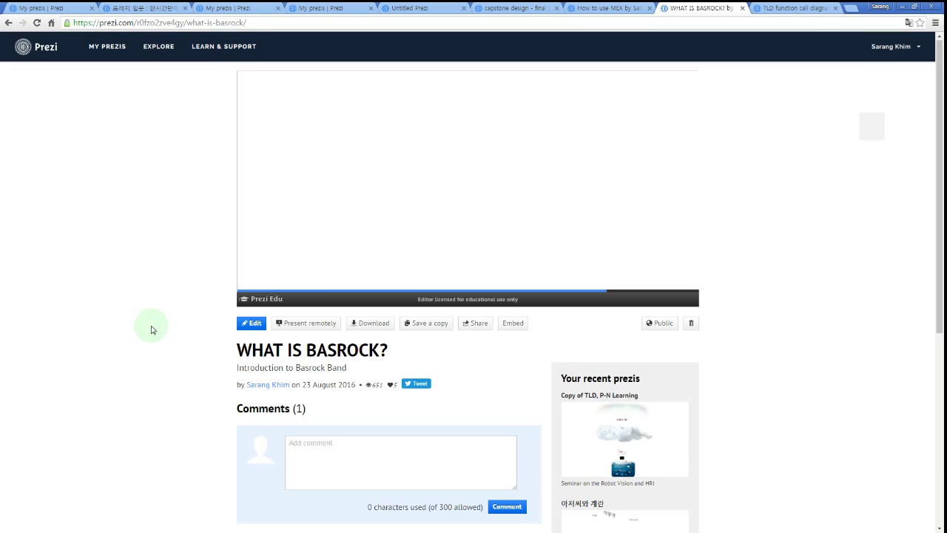
{"action": "left_click", "coordinate": [421, 7]}
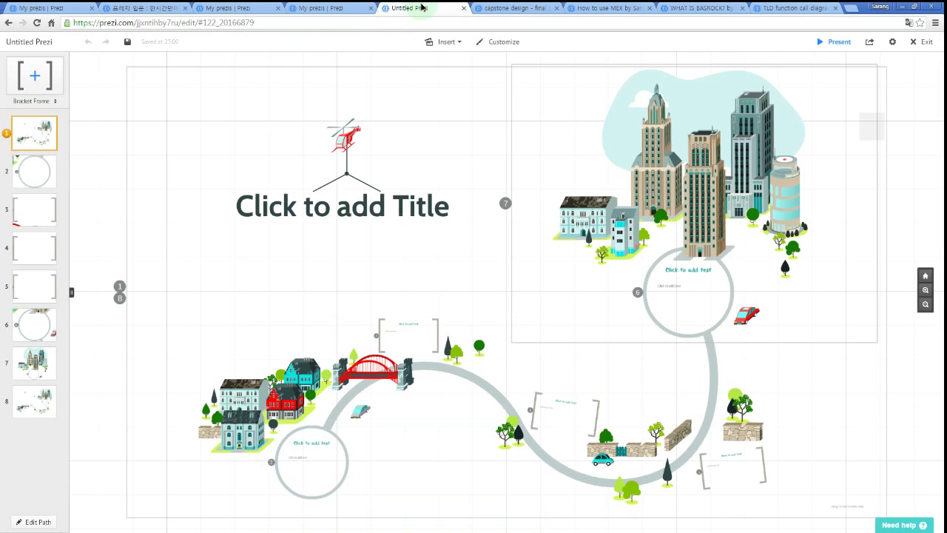
{"action": "left_click", "coordinate": [463, 9]}
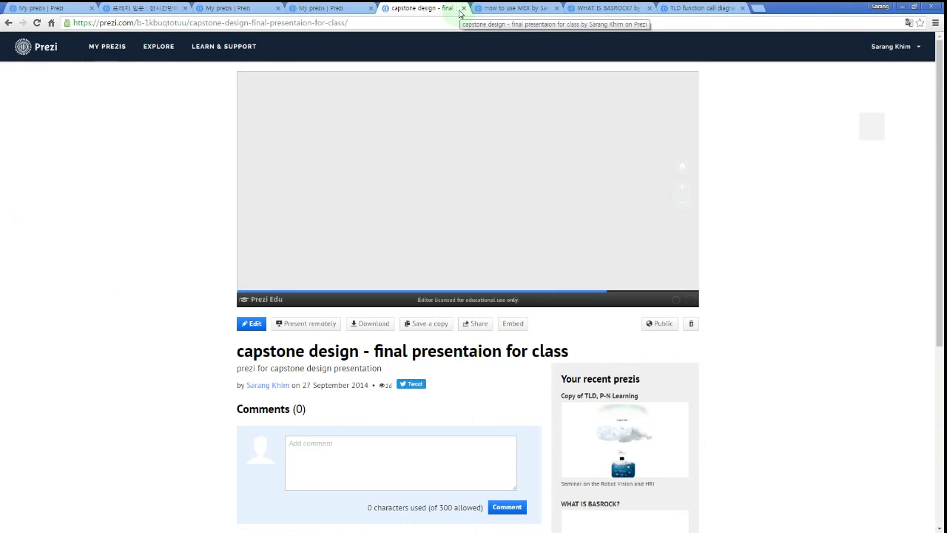
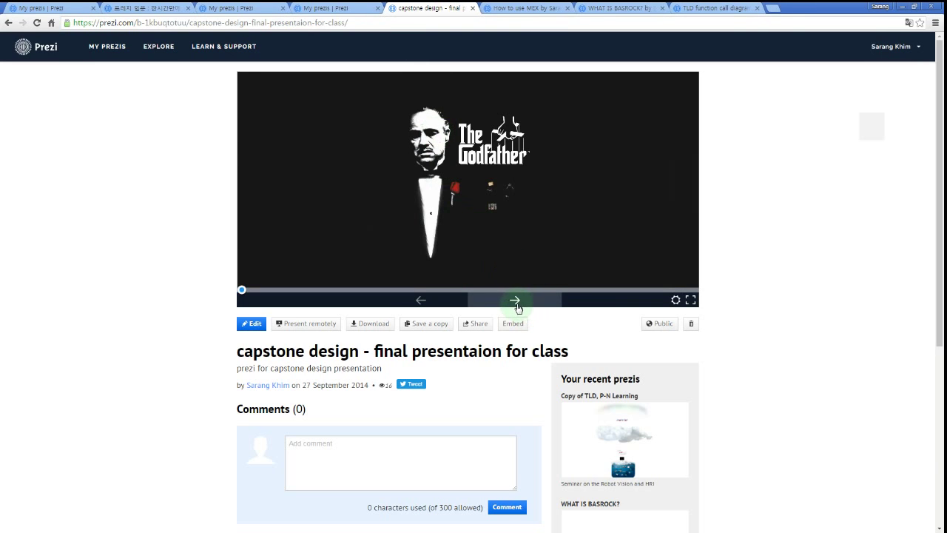
Look through the How to use MEX, WHAT IS BASROCK? and TLD diagram tabs, then return to capstone design.
{"action": "left_click", "coordinate": [526, 8]}
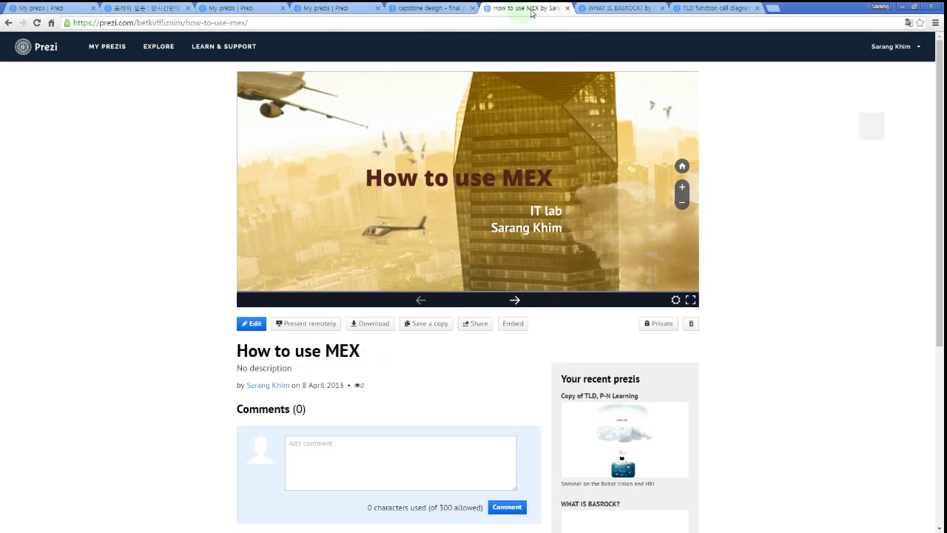
{"action": "left_click", "coordinate": [617, 8]}
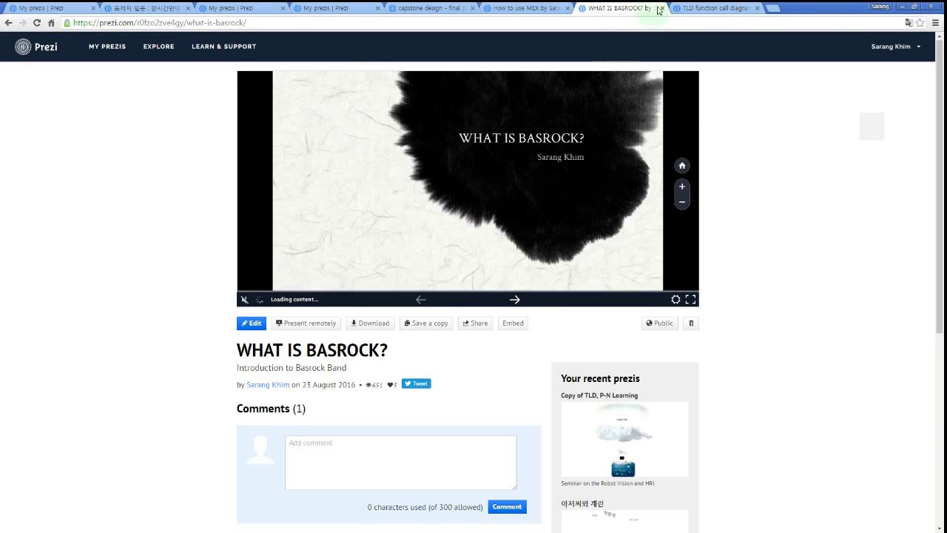
{"action": "left_click", "coordinate": [699, 9]}
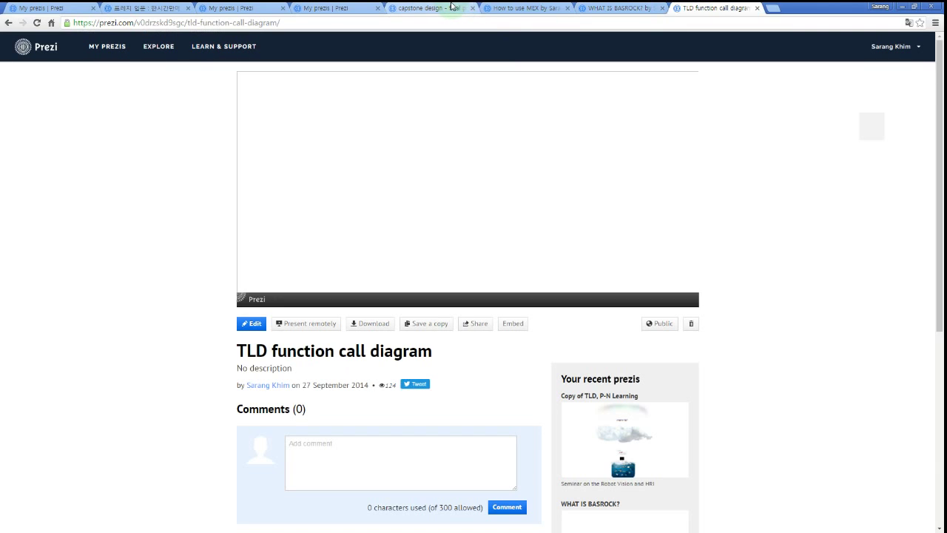
{"action": "left_click", "coordinate": [451, 7]}
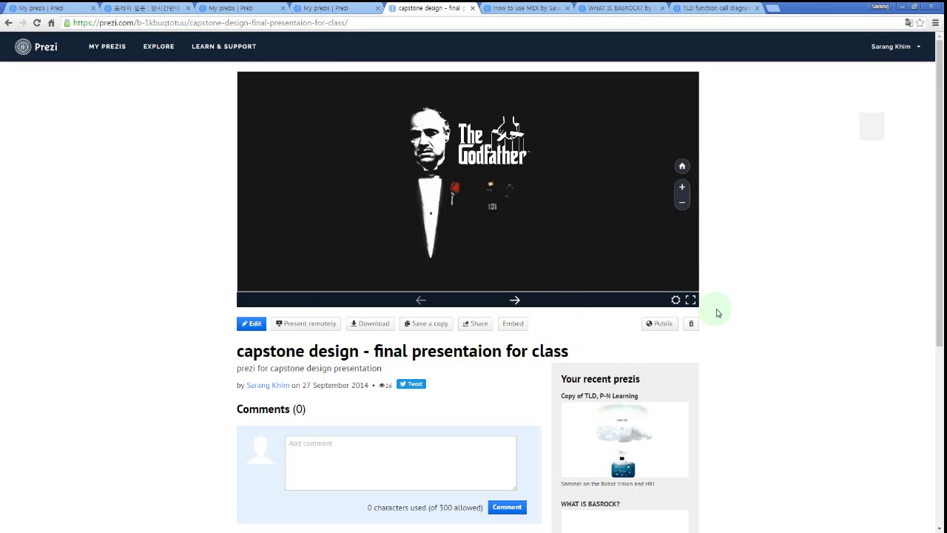
Present capstone design fullscreen through the shirt close-up, Pocket Tailor title and team credits.
{"action": "left_click", "coordinate": [690, 300]}
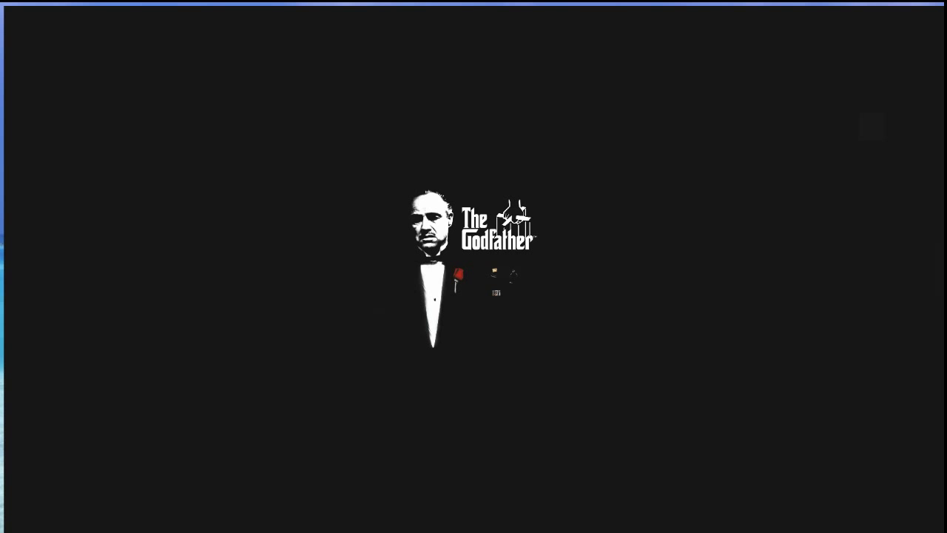
{"action": "key", "text": "Right"}
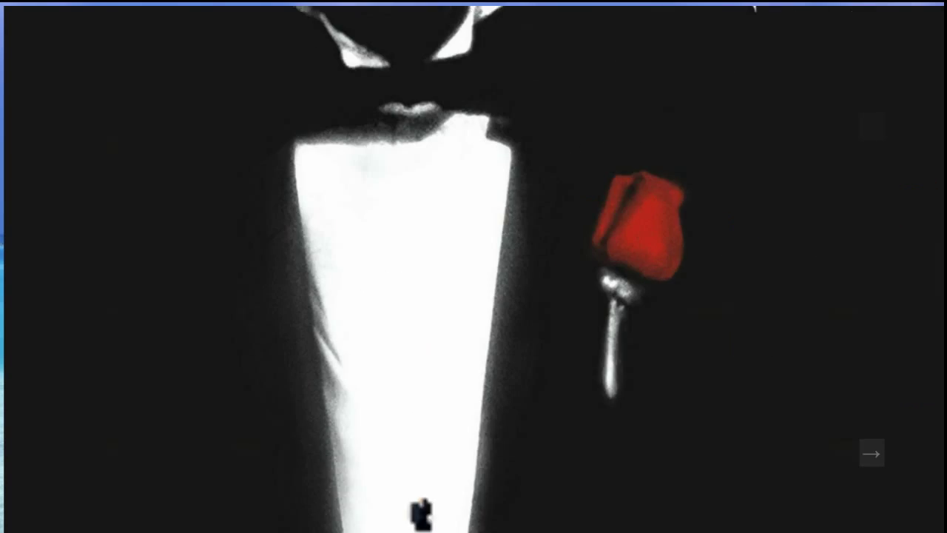
{"action": "key", "text": "Right"}
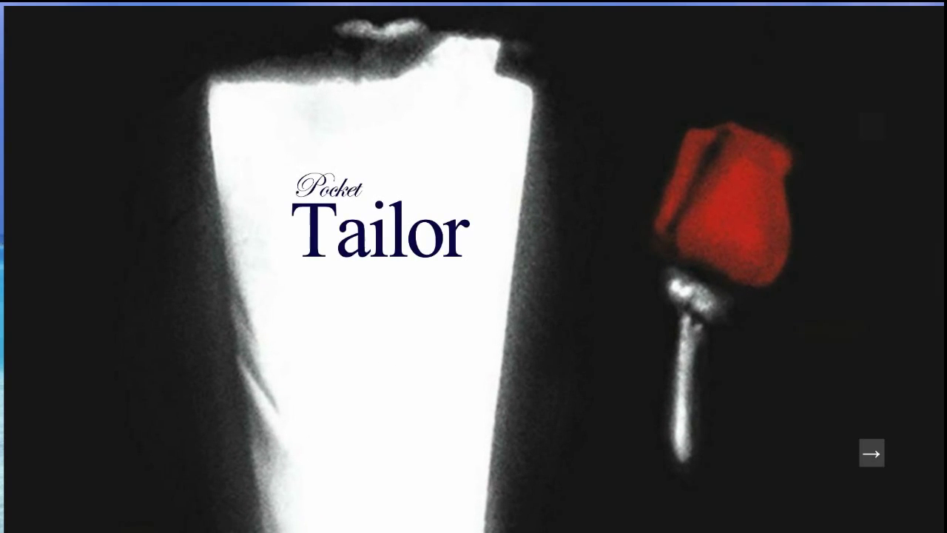
{"action": "key", "text": "Right"}
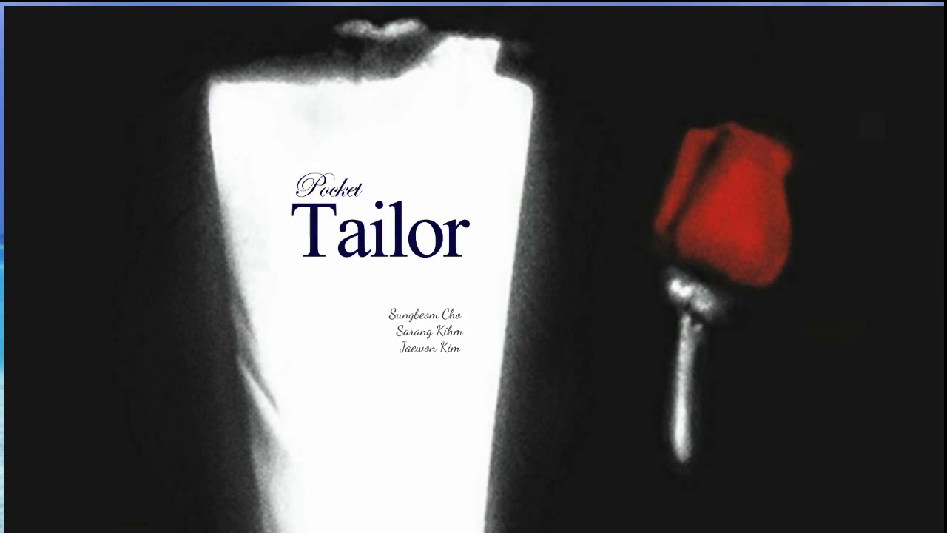
Advance through the labelled suit image and both Task items, then exit fullscreen.
{"action": "key", "text": "Right"}
{"action": "key", "text": "Right"}
{"action": "key", "text": "Right"}
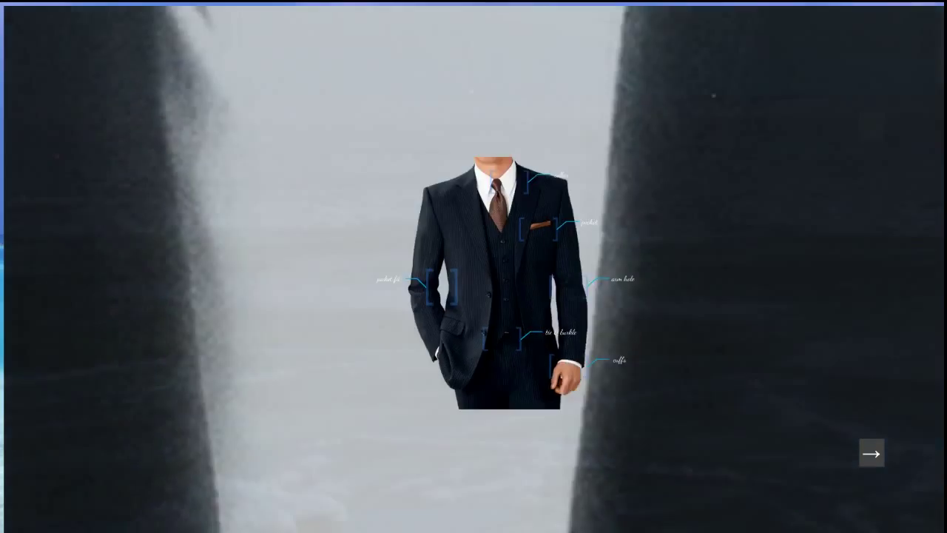
{"action": "key", "text": "Right"}
{"action": "key", "text": "Right"}
{"action": "key", "text": "Right"}
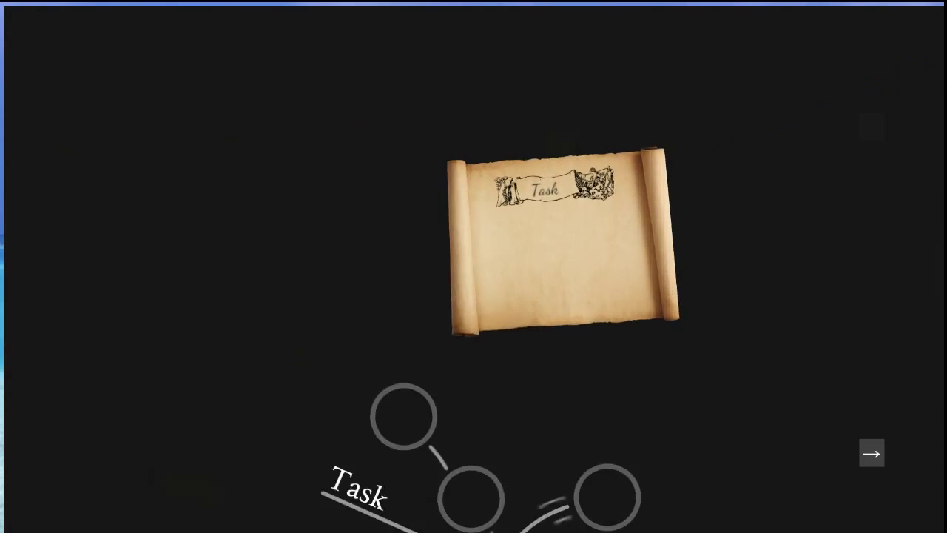
{"action": "key", "text": "Right"}
{"action": "key", "text": "Right"}
{"action": "key", "text": "Right"}
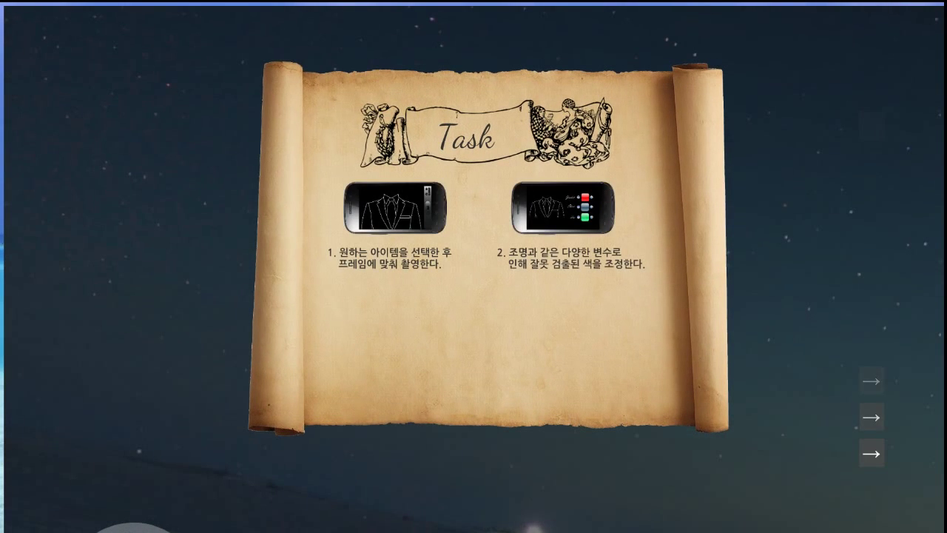
{"action": "key", "text": "Right"}
{"action": "key", "text": "Right"}
{"action": "key", "text": "Right"}
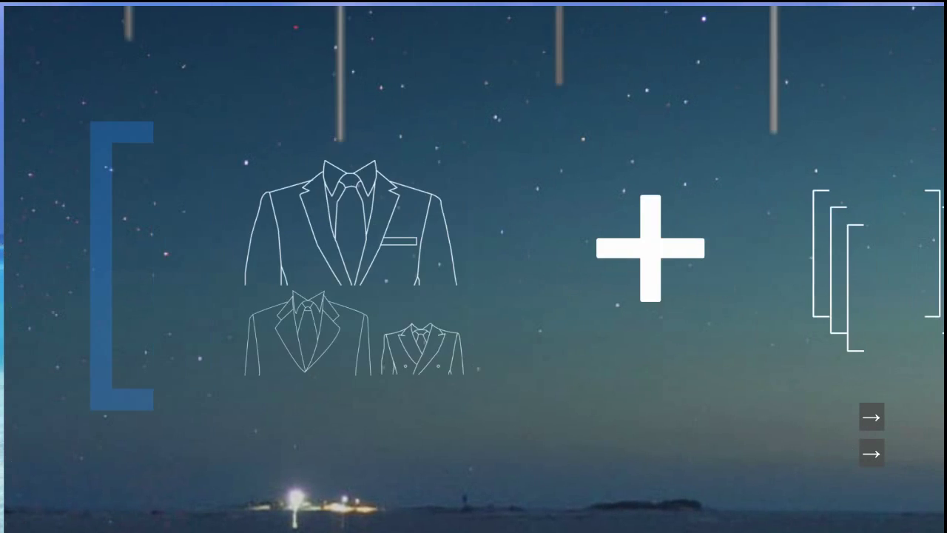
{"action": "key", "text": "Escape"}
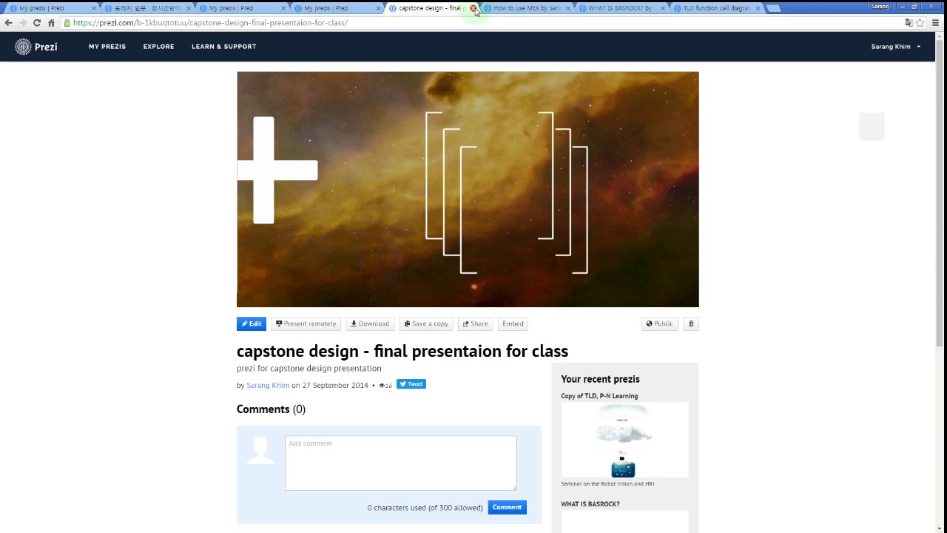
Close capstone design and present How to use MEX fullscreen through What is MEX?, Why we use MEX? and Introduction – Syntax.
{"action": "left_click", "coordinate": [474, 8]}
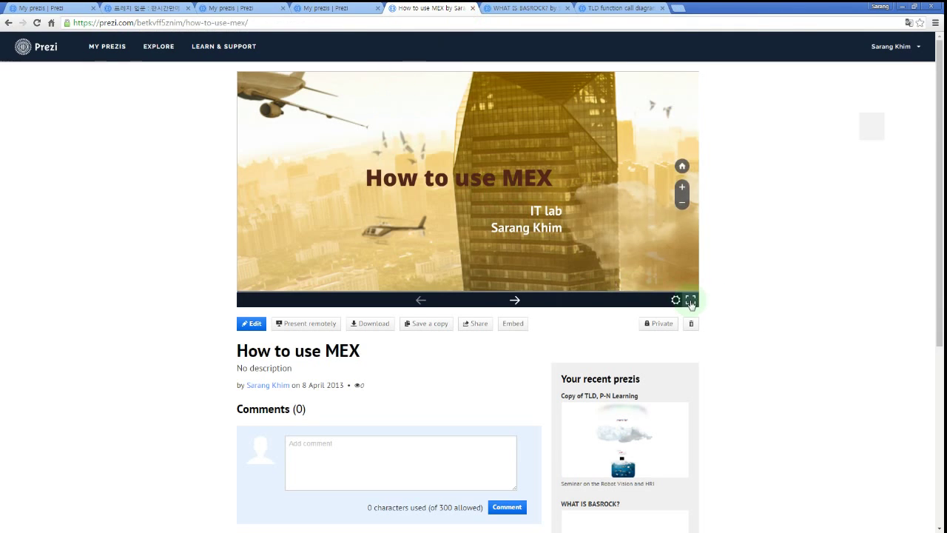
{"action": "left_click", "coordinate": [690, 300]}
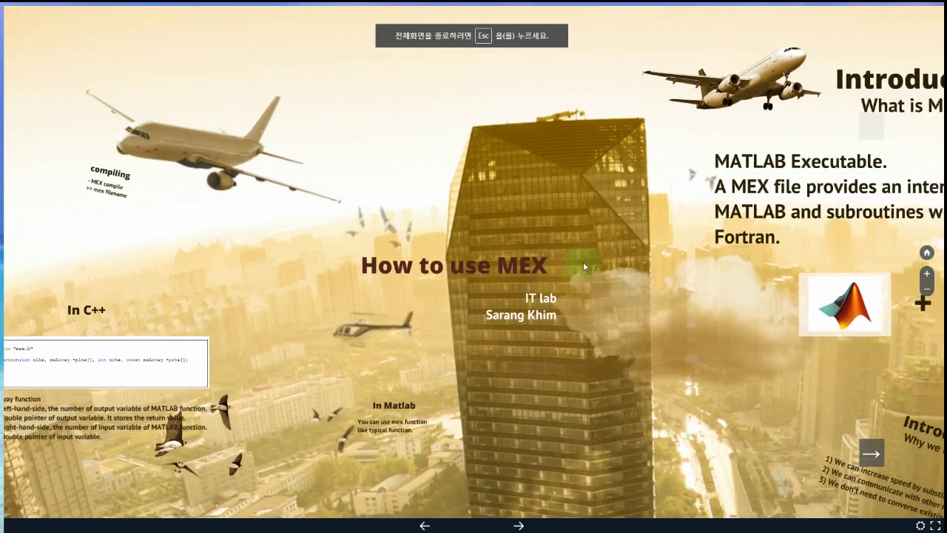
{"action": "key", "text": "Right"}
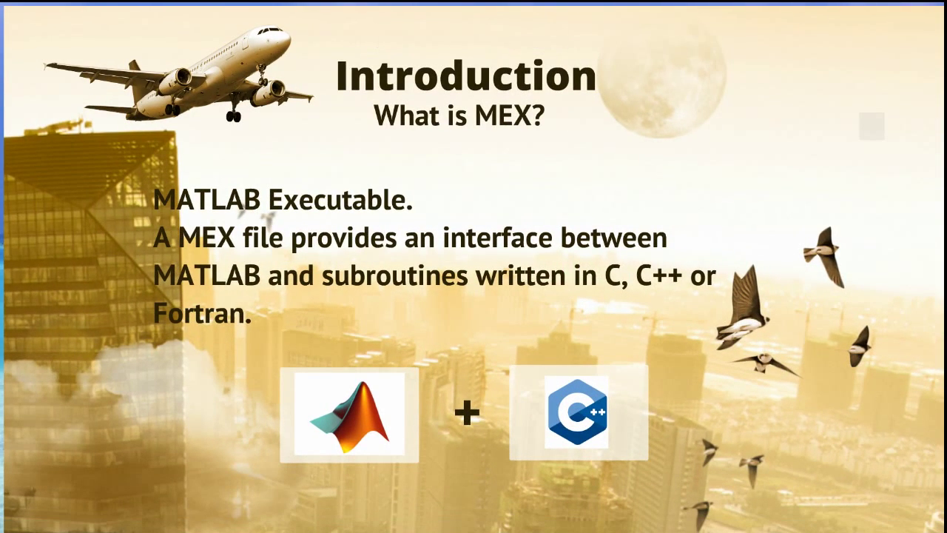
{"action": "key", "text": "Right"}
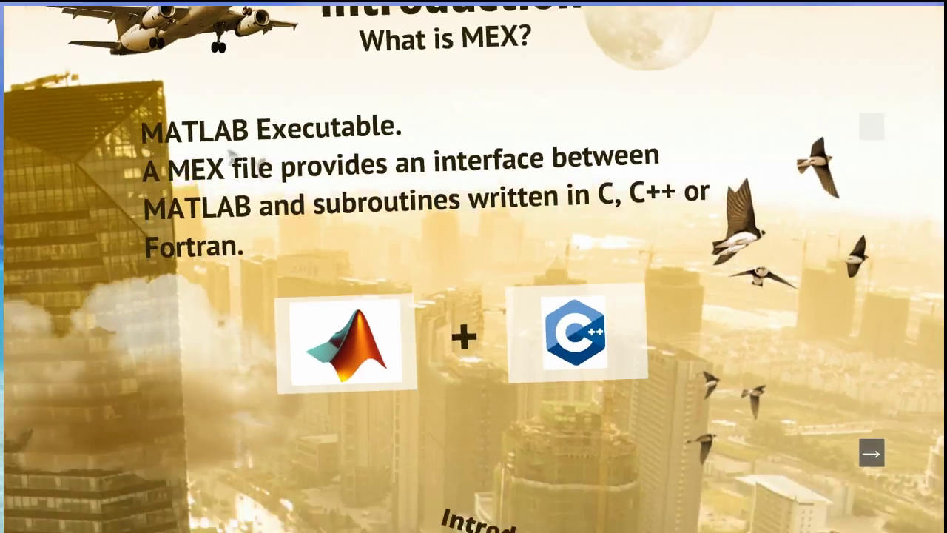
{"action": "key", "text": "Right"}
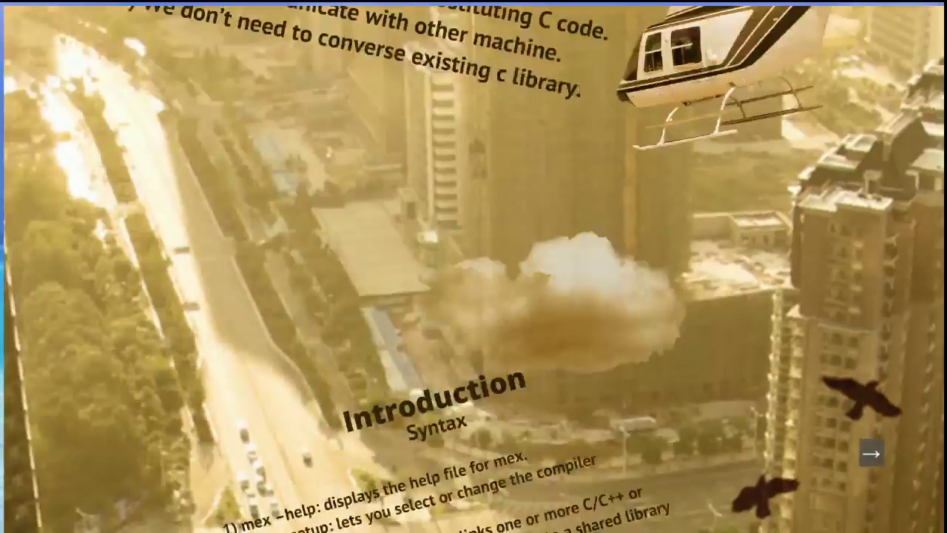